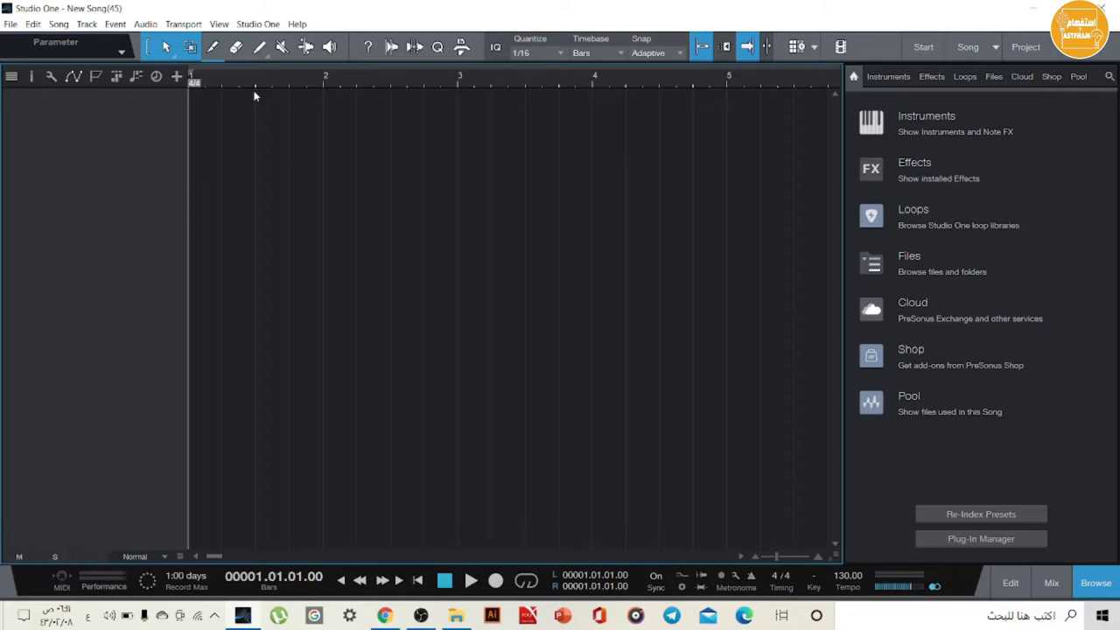
# Step: Add one audio track in stereo format, leaving its name and the other track settings at their defaults
pyautogui.click(176, 77)
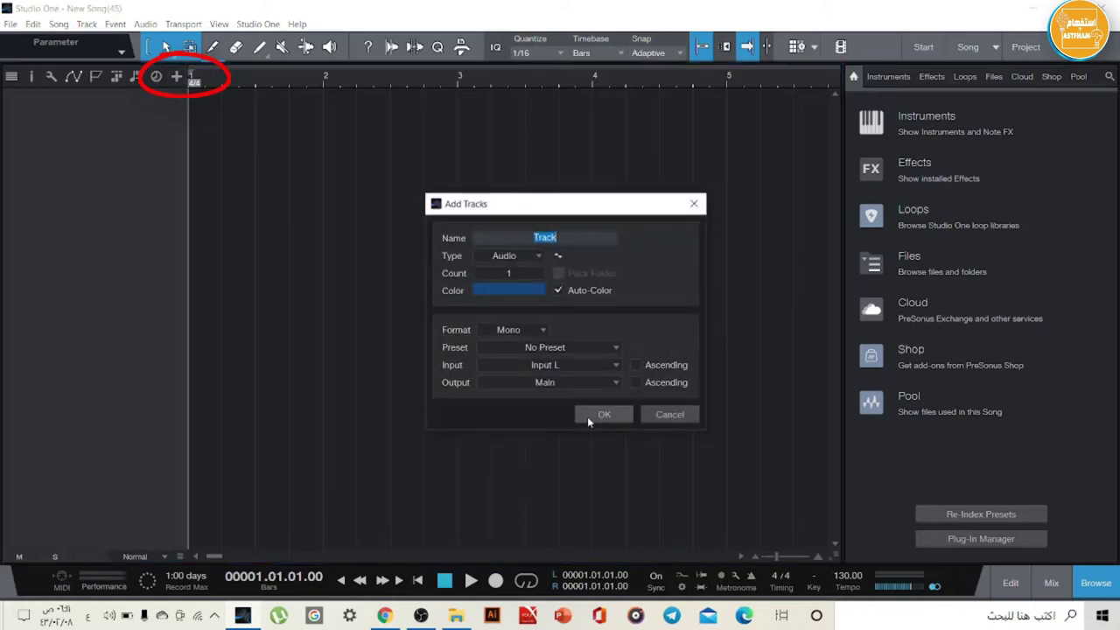
pyautogui.click(529, 329)
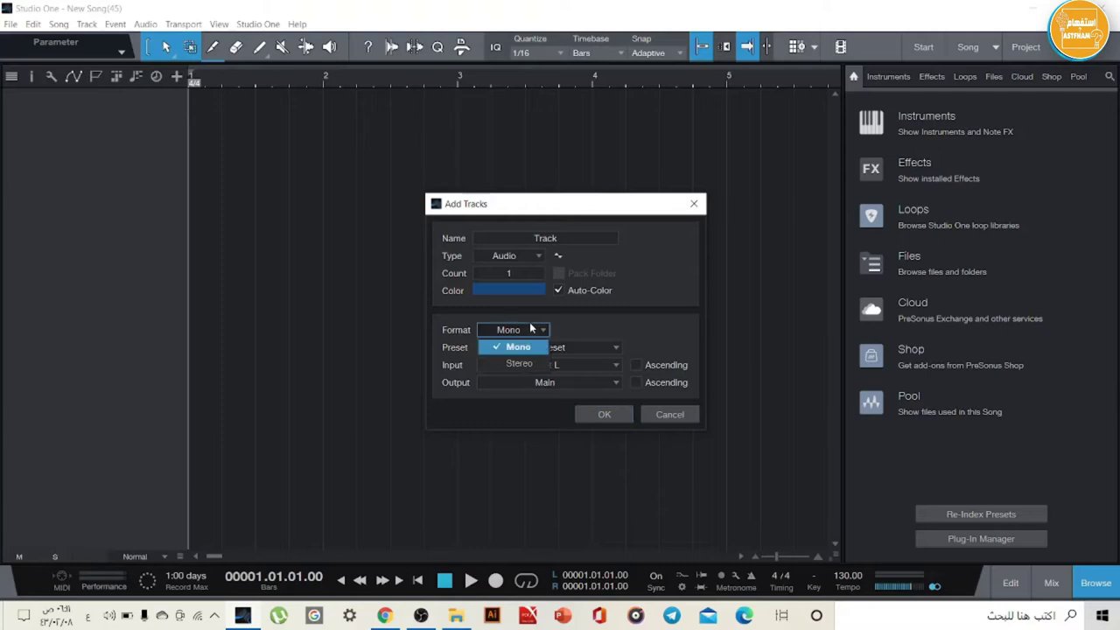
pyautogui.click(503, 362)
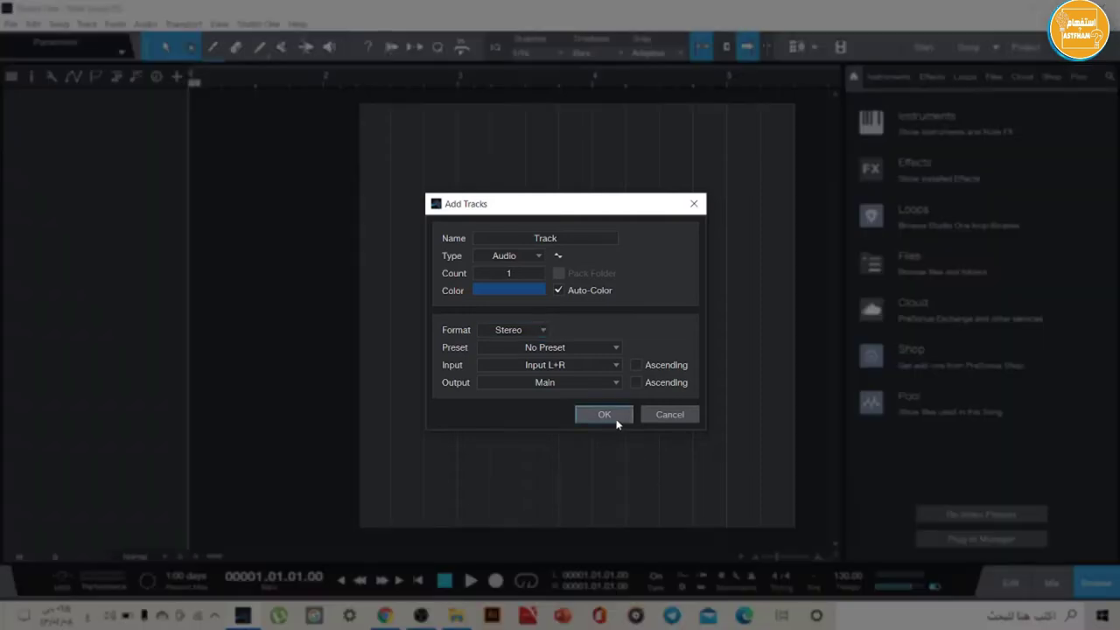
pyautogui.click(615, 419)
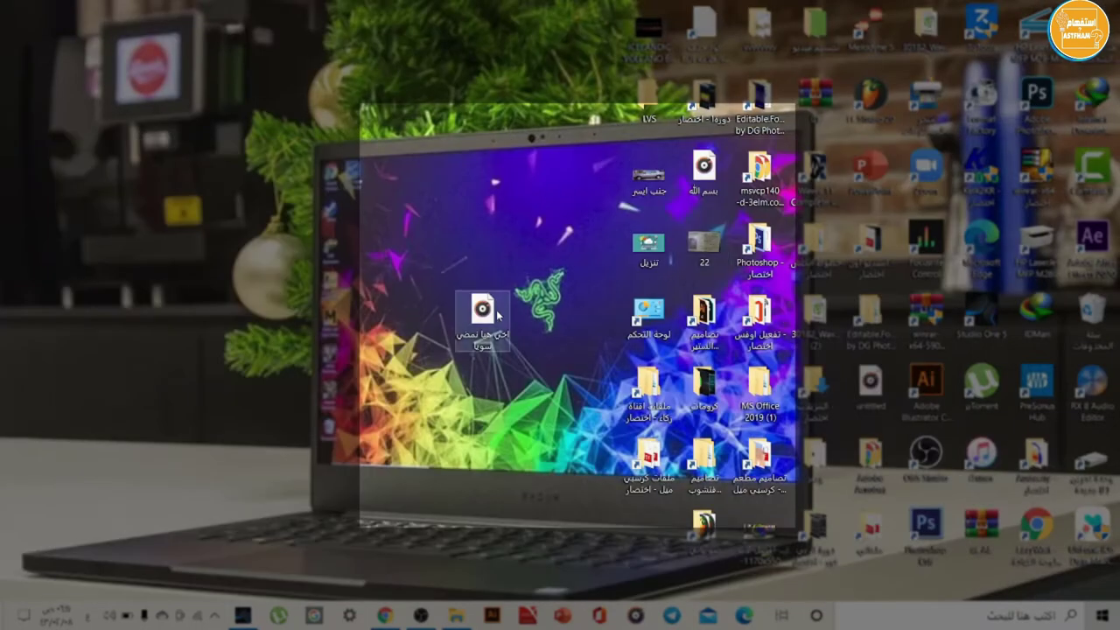
# Step: Import the audio file from the desktop onto the new track starting at bar 1, and check the track's input options
pyautogui.moveTo(495, 317); pyautogui.dragTo(236, 118)
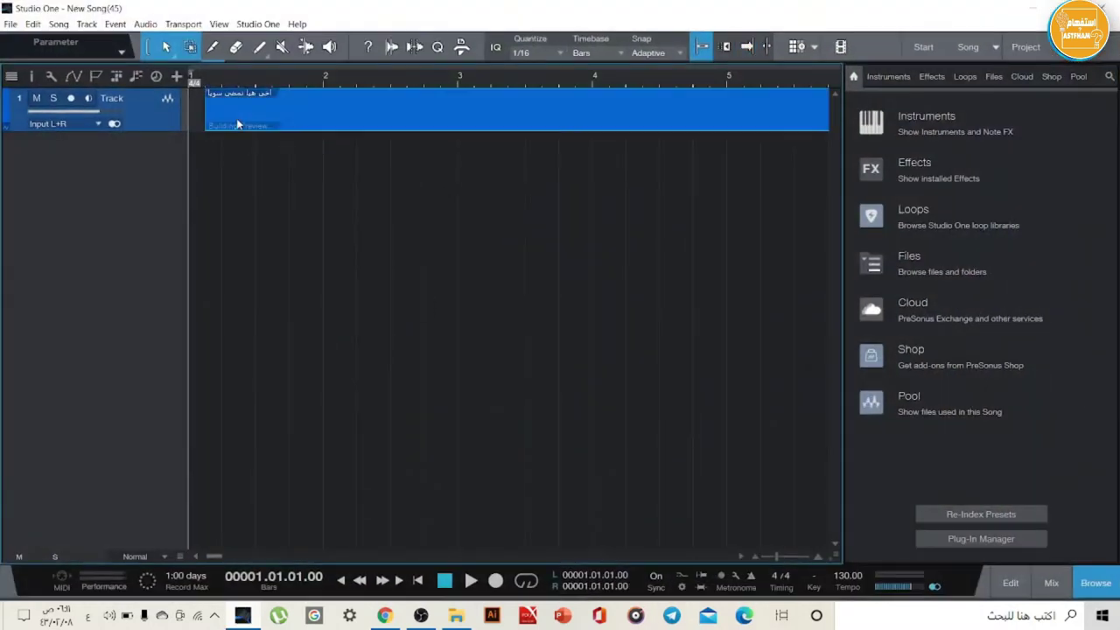
pyautogui.moveTo(480, 123); pyautogui.dragTo(446, 120)
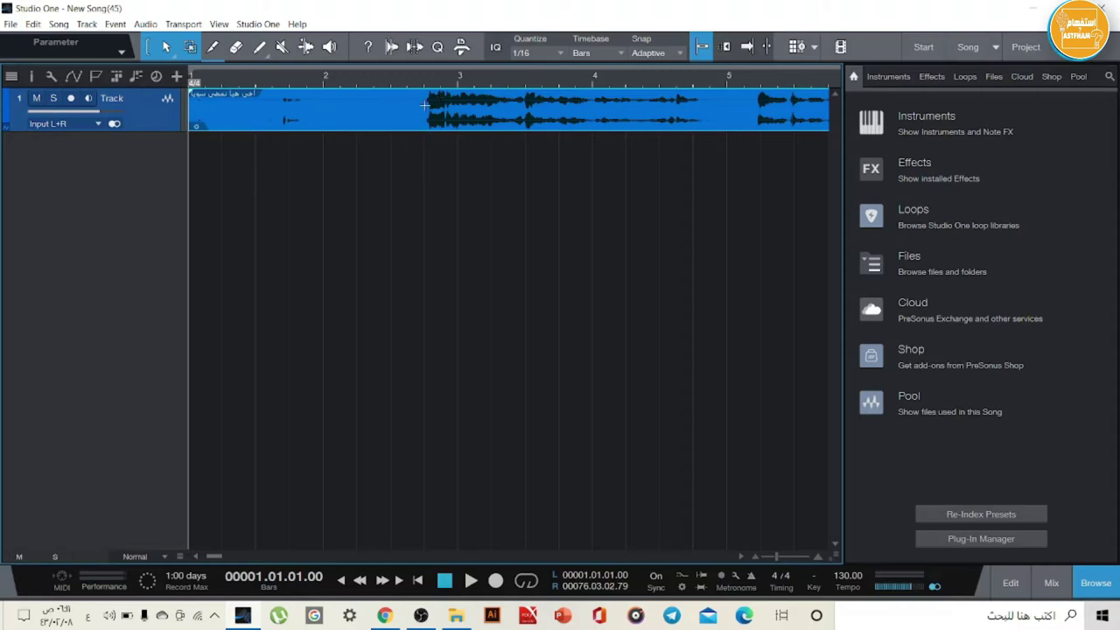
pyautogui.click(98, 124)
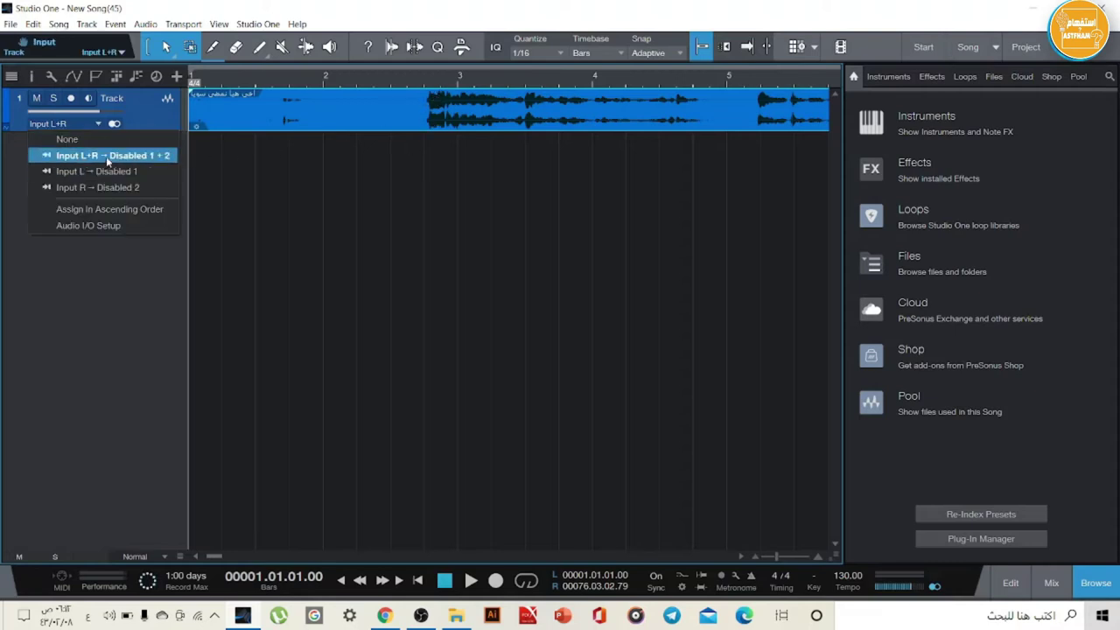
pyautogui.click(326, 103)
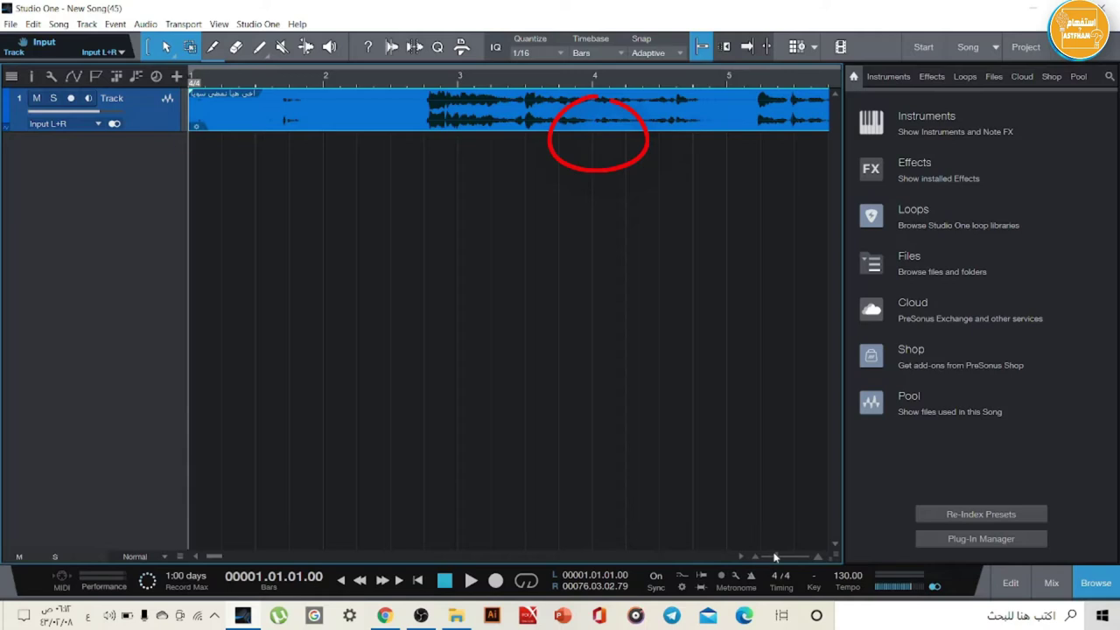
# Step: Trim the beginning off the audio clip, move it back to bar 1, and widen the track header area
pyautogui.moveTo(775, 551); pyautogui.dragTo(761, 544)
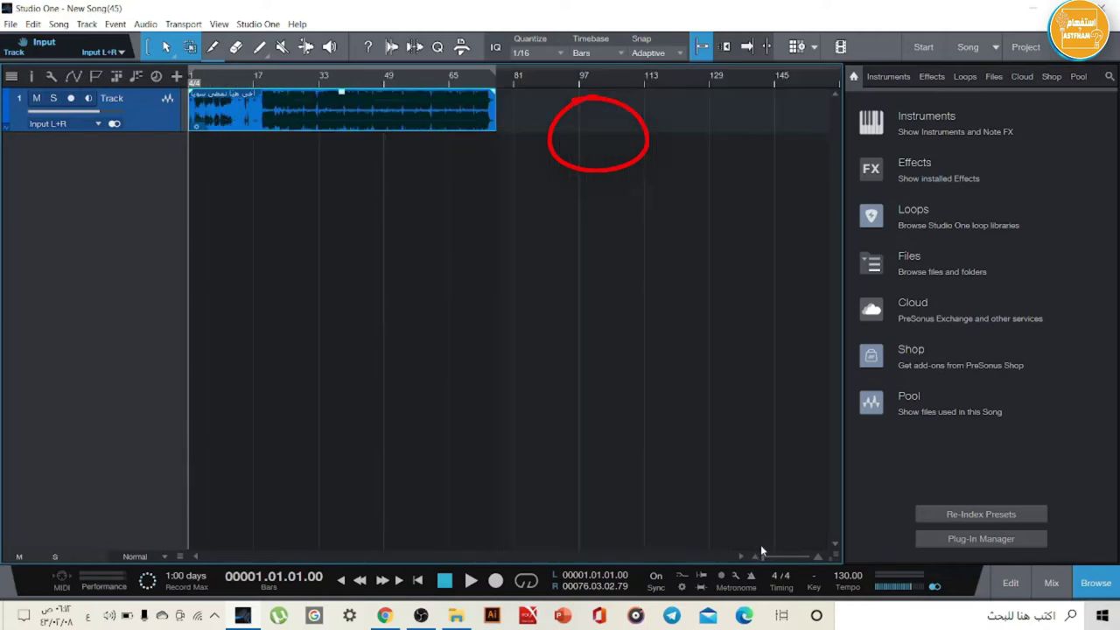
pyautogui.moveTo(230, 124); pyautogui.dragTo(293, 117)
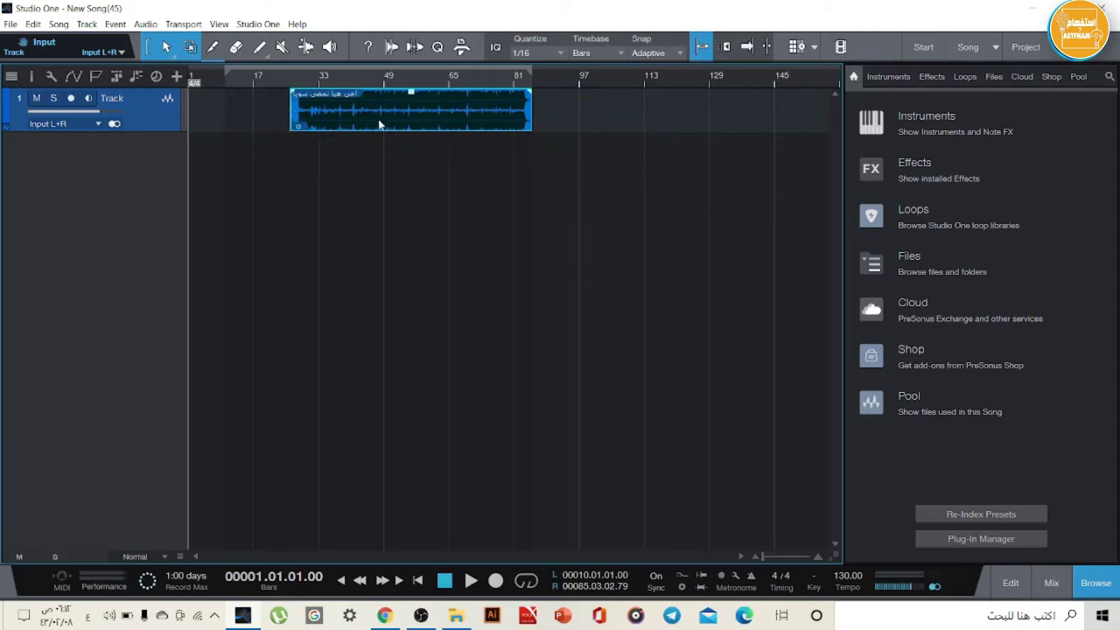
pyautogui.moveTo(394, 120); pyautogui.dragTo(283, 95)
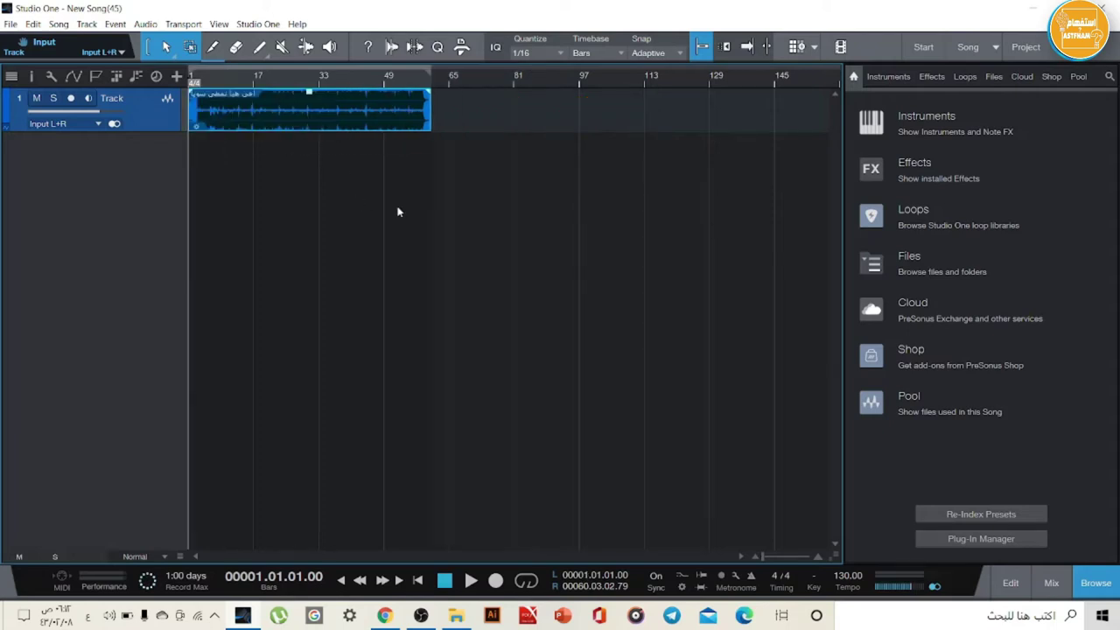
pyautogui.moveTo(188, 119); pyautogui.dragTo(242, 117)
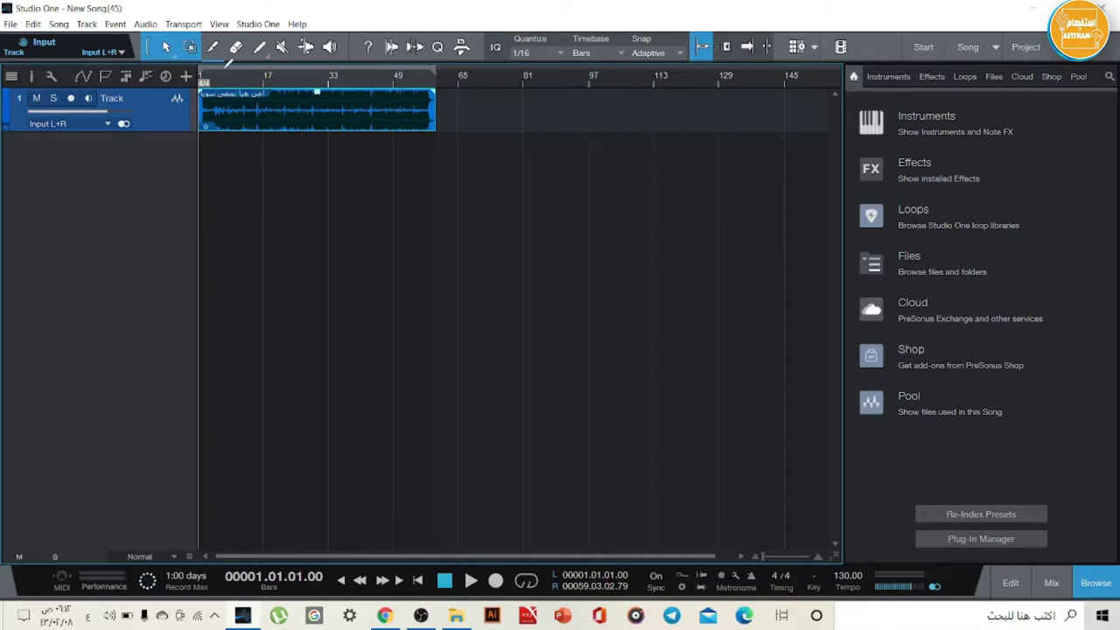
# Step: Mark a range on the timeline from bar 2 to bar 41 and play the song from its start
pyautogui.moveTo(226, 69); pyautogui.dragTo(324, 69)
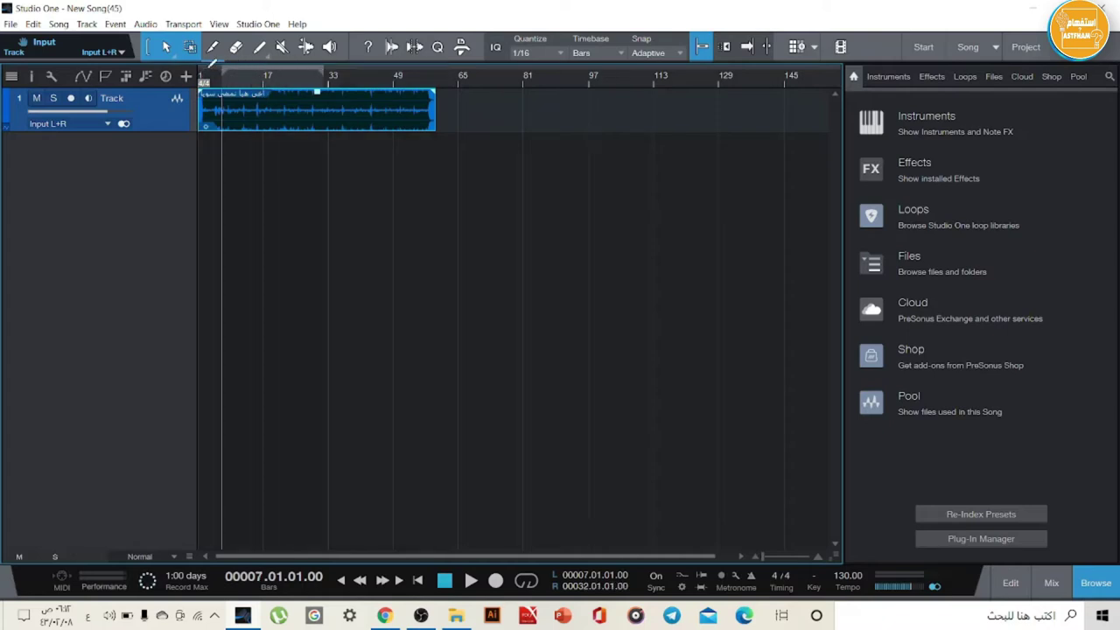
pyautogui.moveTo(205, 69); pyautogui.dragTo(369, 83)
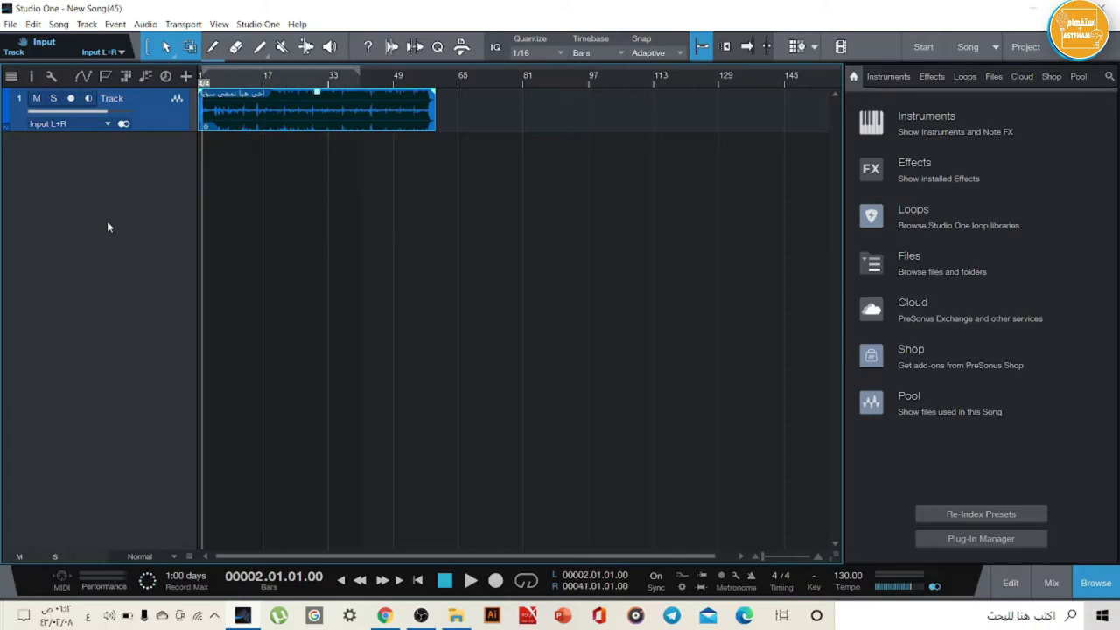
pyautogui.click(471, 581)
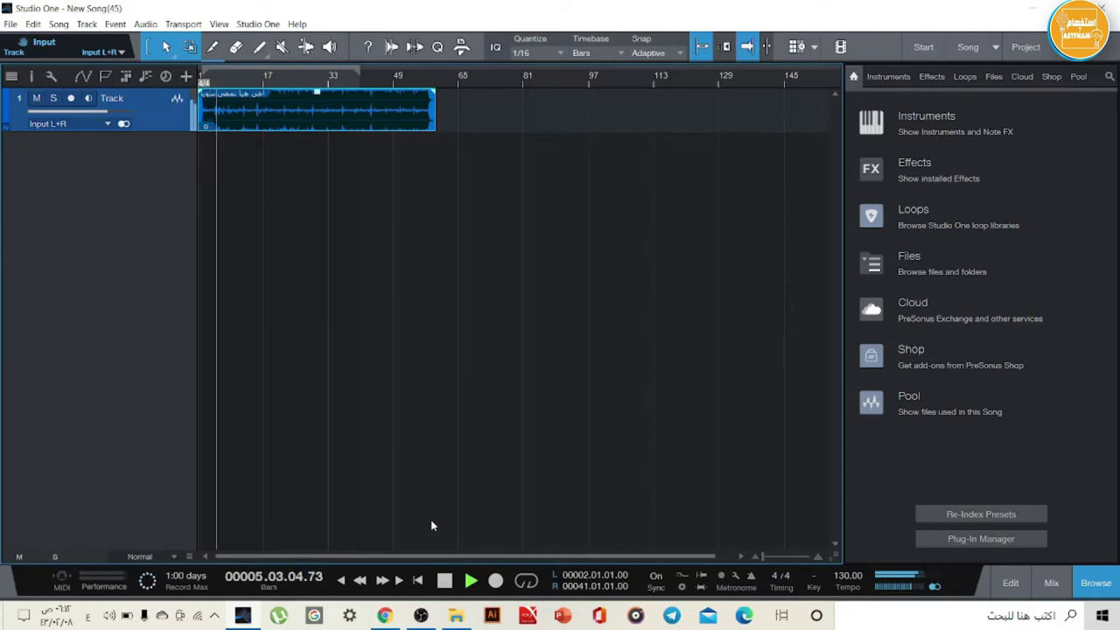
pyautogui.moveTo(421, 615)
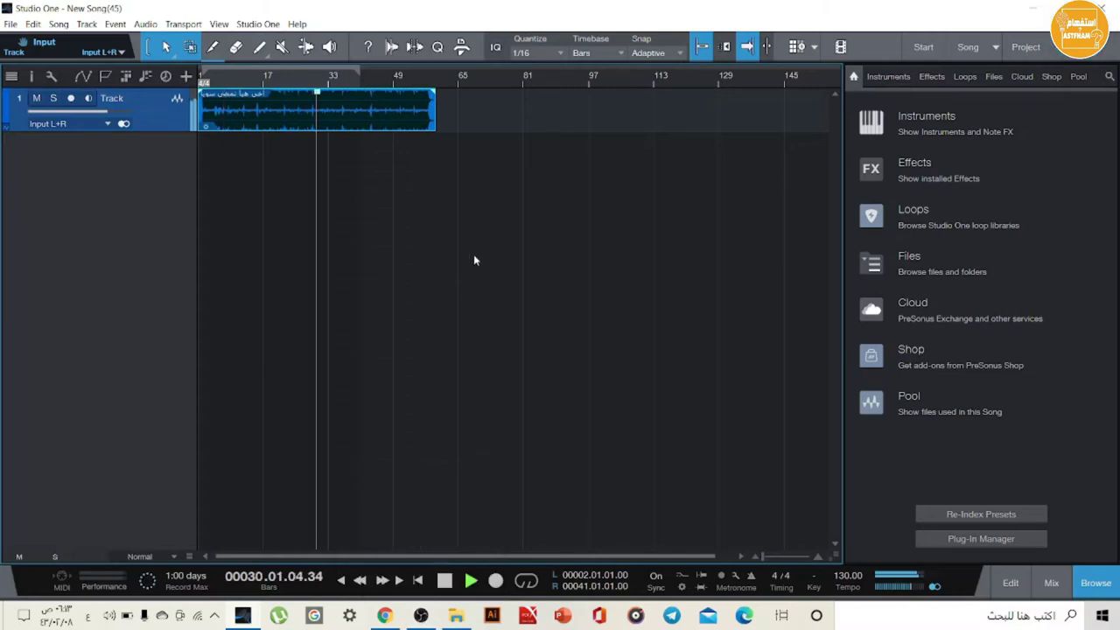
# Step: Fit the timeline range to the whole clip with playback stopped, and place the playhead at bar 21
pyautogui.press('p')
pyautogui.press('space')
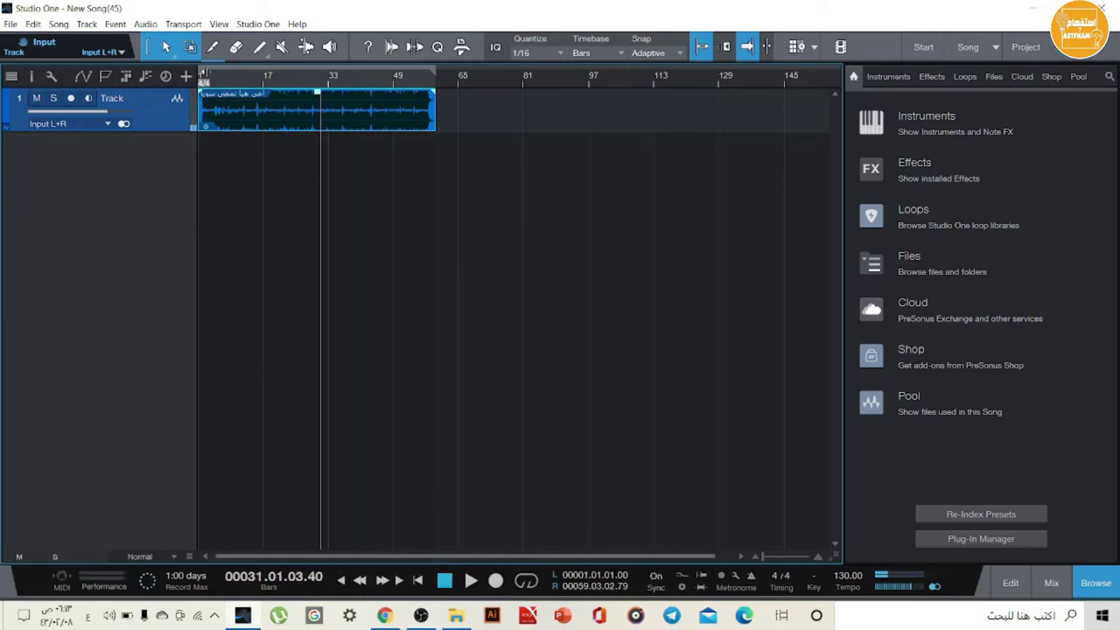
pyautogui.moveTo(318, 93)
pyautogui.mouseDown()
pyautogui.moveTo(229, 107)
pyautogui.moveTo(313, 98)
pyautogui.mouseUp()
pyautogui.click(280, 179)
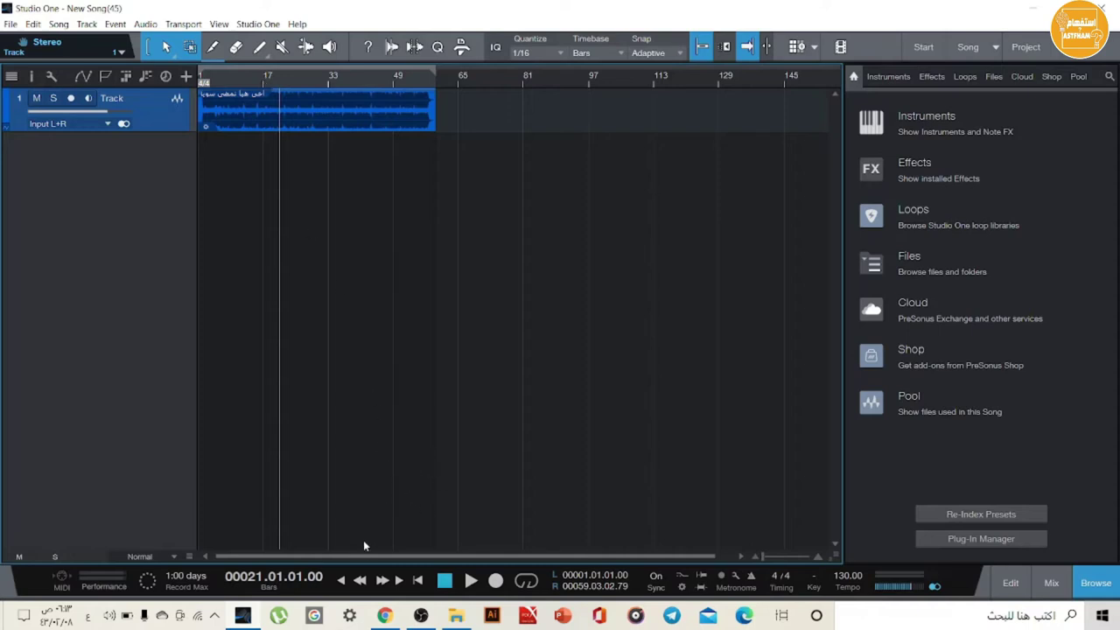
# Step: Rewind the song towards its beginning, play it, and rewind again during playback
pyautogui.moveTo(360, 589); pyautogui.dragTo(362, 583)
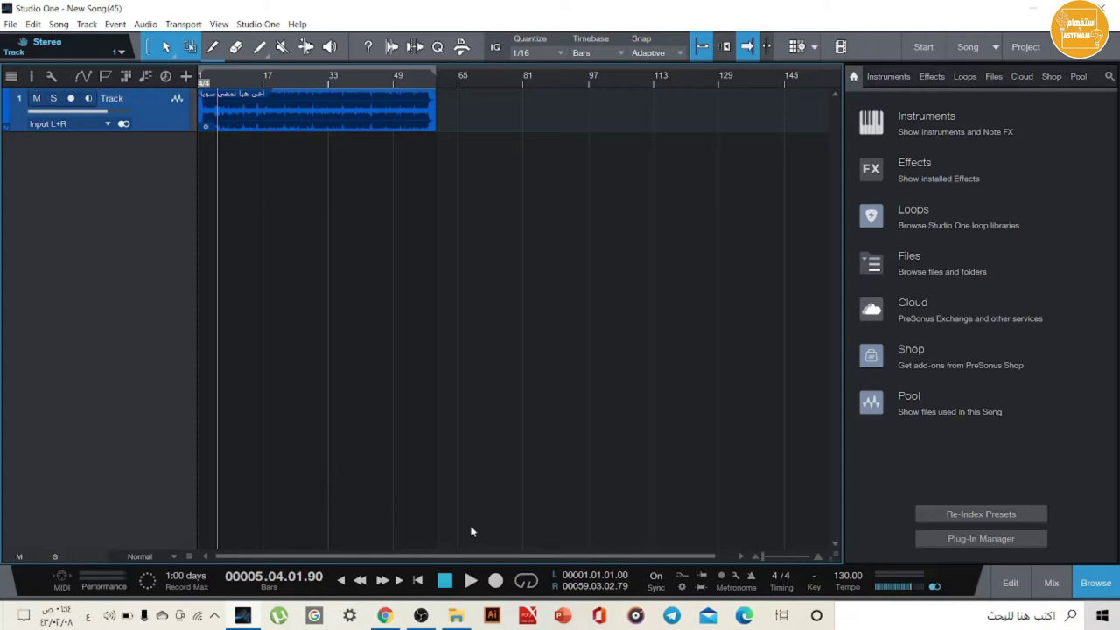
pyautogui.click(471, 582)
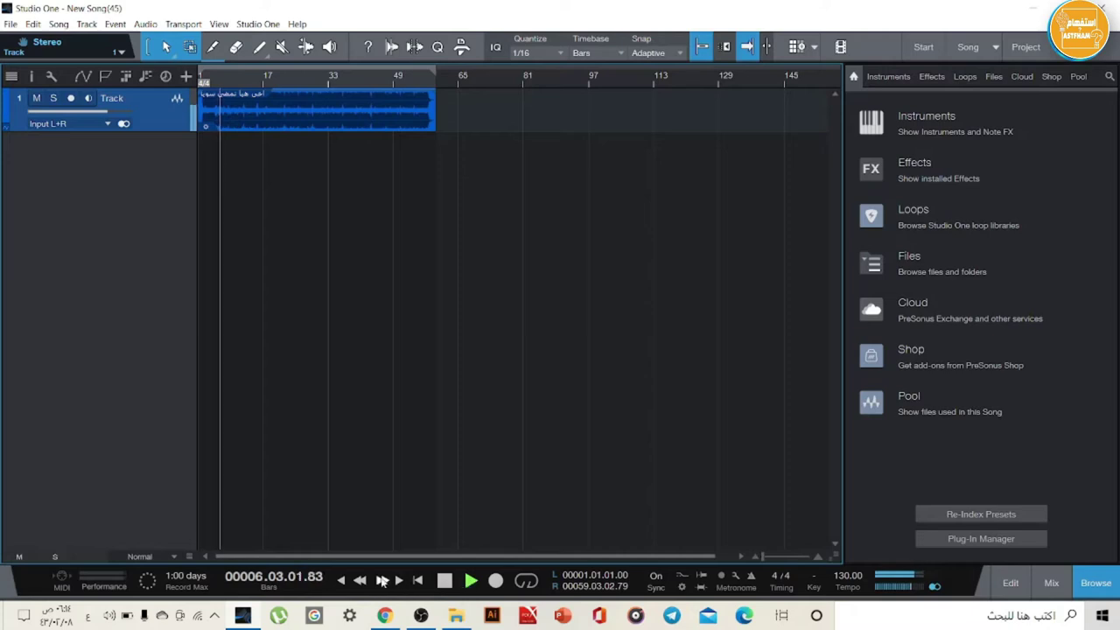
pyautogui.click(362, 580)
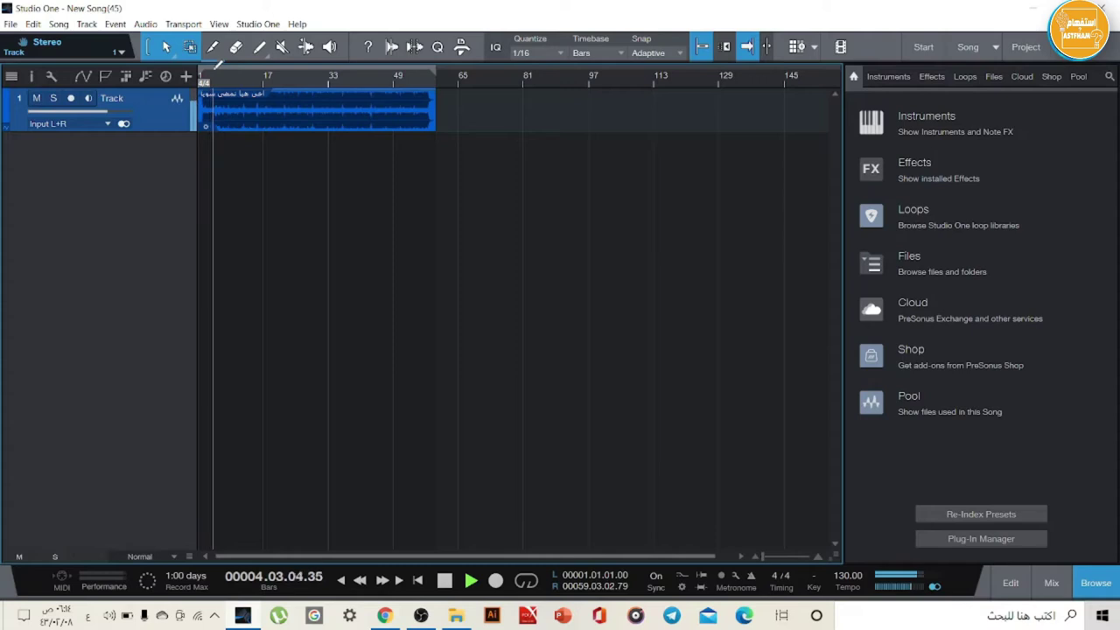
# Step: Set the loop range from bar 2 to bar 30 with looping on, and stop playback
pyautogui.press('p')
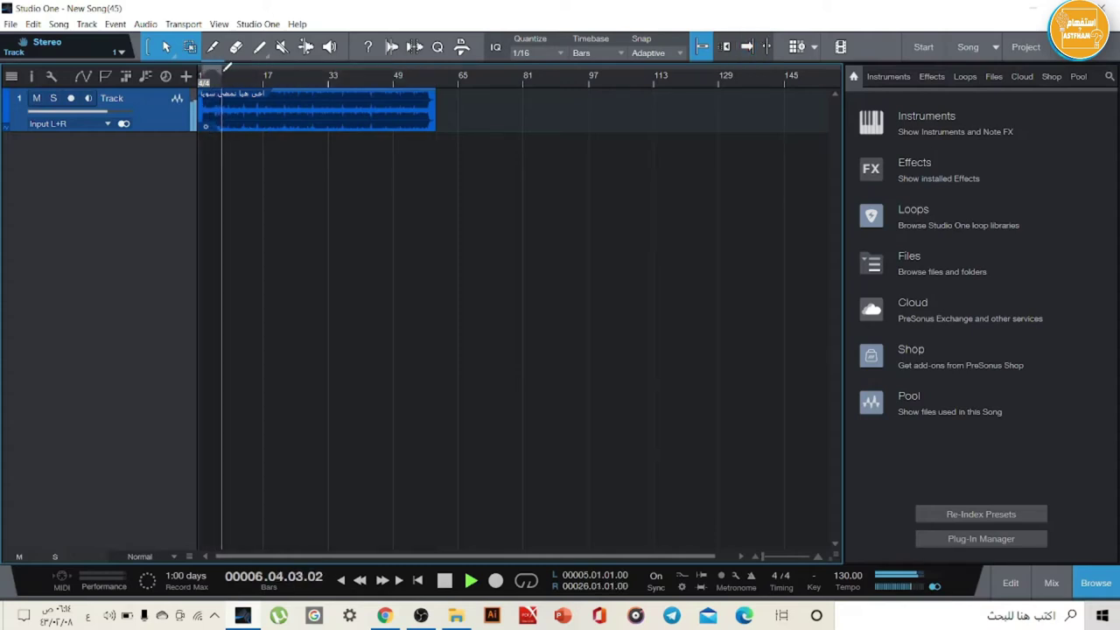
pyautogui.moveTo(205, 75); pyautogui.dragTo(321, 75)
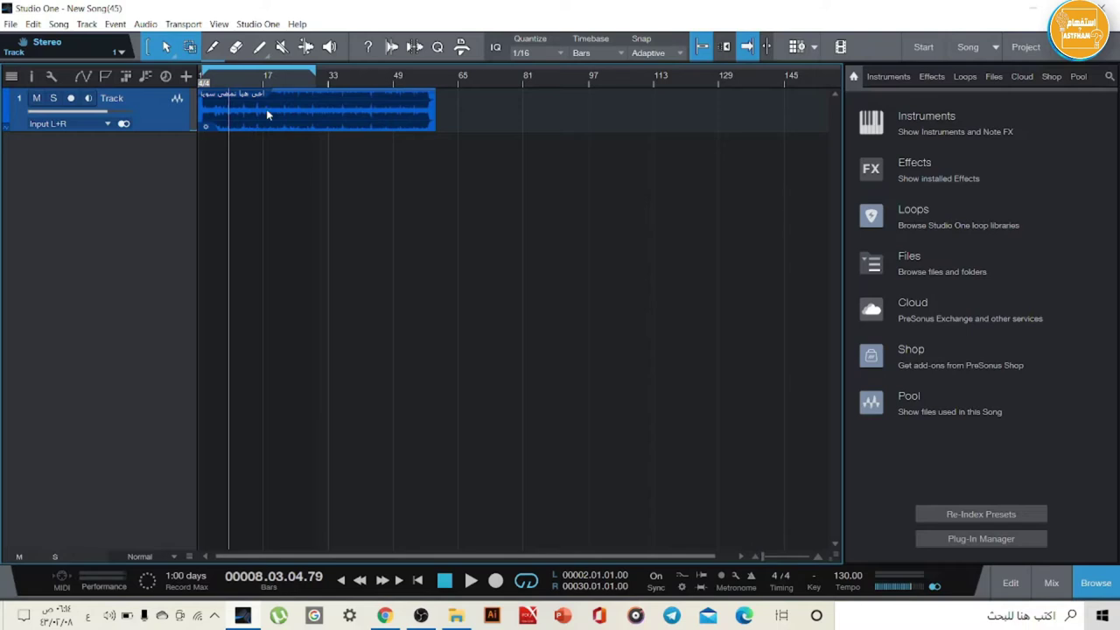
# Step: Open the mixer and enlarge the inserts area of the audio track's channel
pyautogui.click(1048, 592)
pyautogui.click(1050, 593)
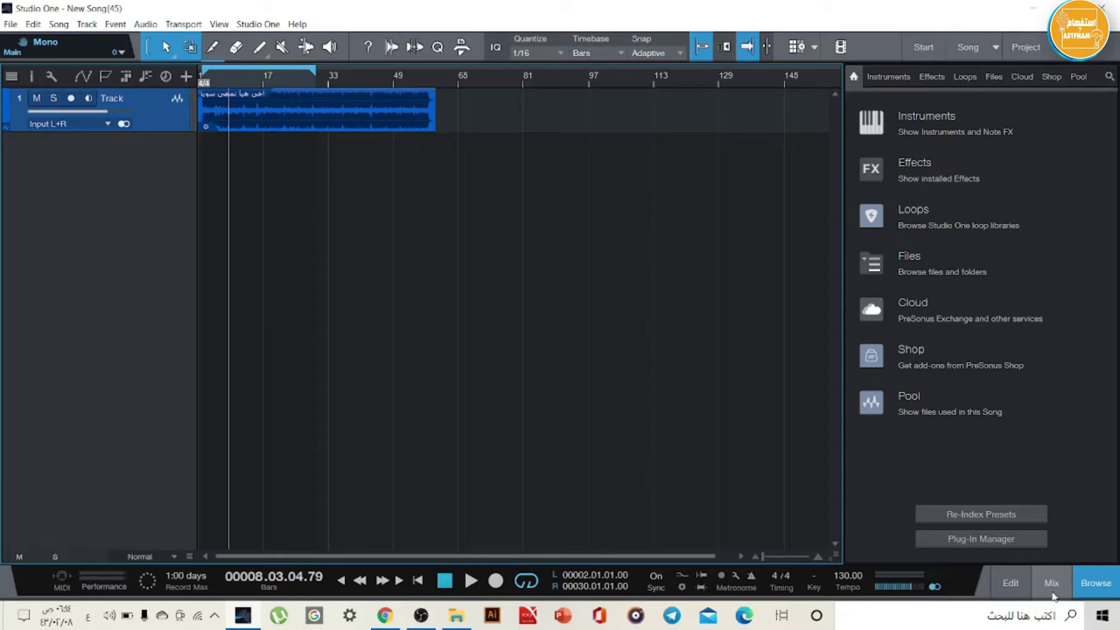
pyautogui.click(1051, 593)
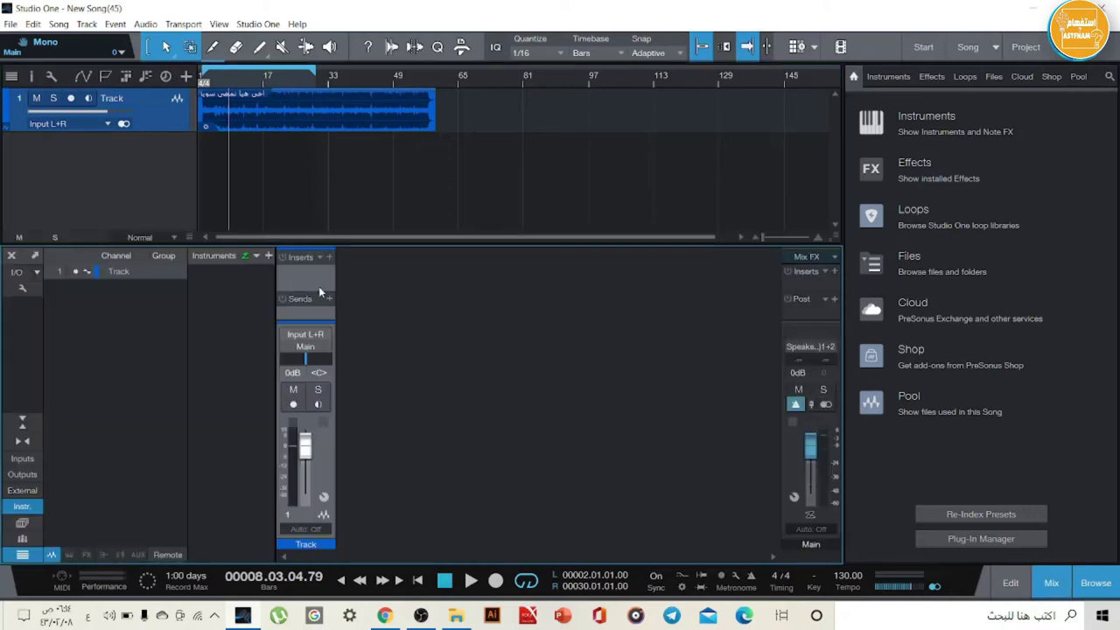
pyautogui.moveTo(305, 293)
pyautogui.mouseDown()
pyautogui.moveTo(311, 316)
pyautogui.moveTo(313, 296)
pyautogui.mouseUp()
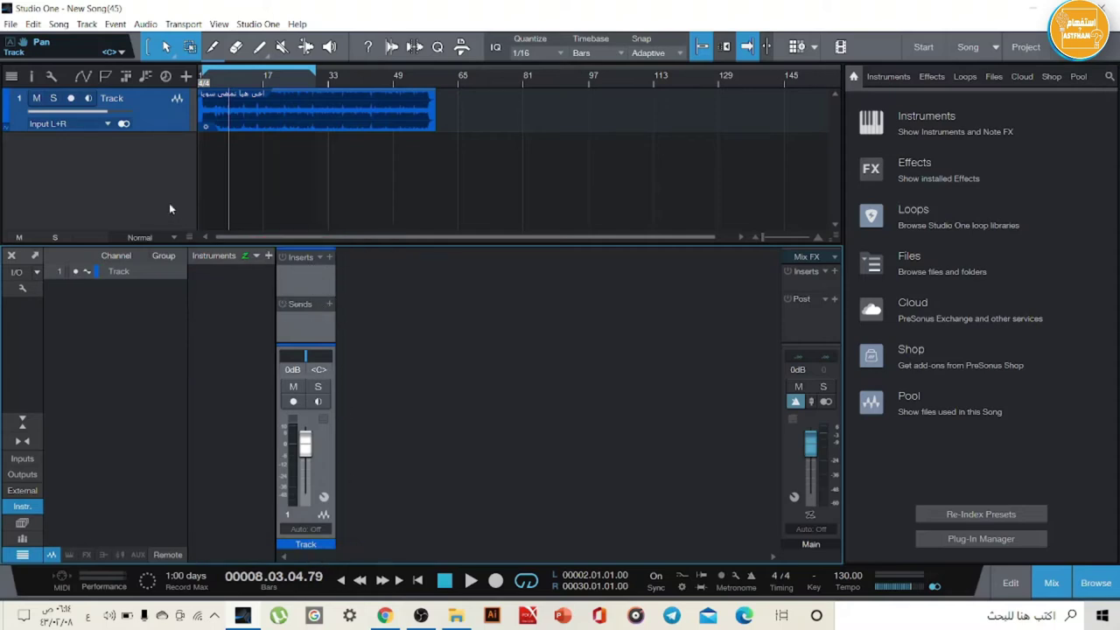
# Step: Change the audio track's colour to red
pyautogui.click(9, 112)
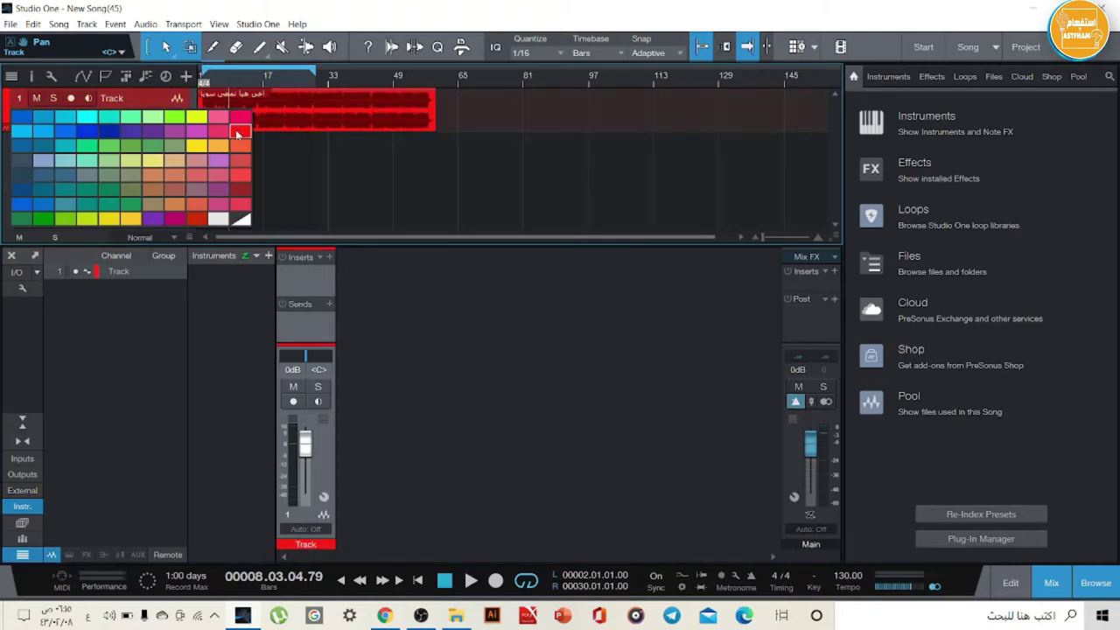
pyautogui.click(237, 133)
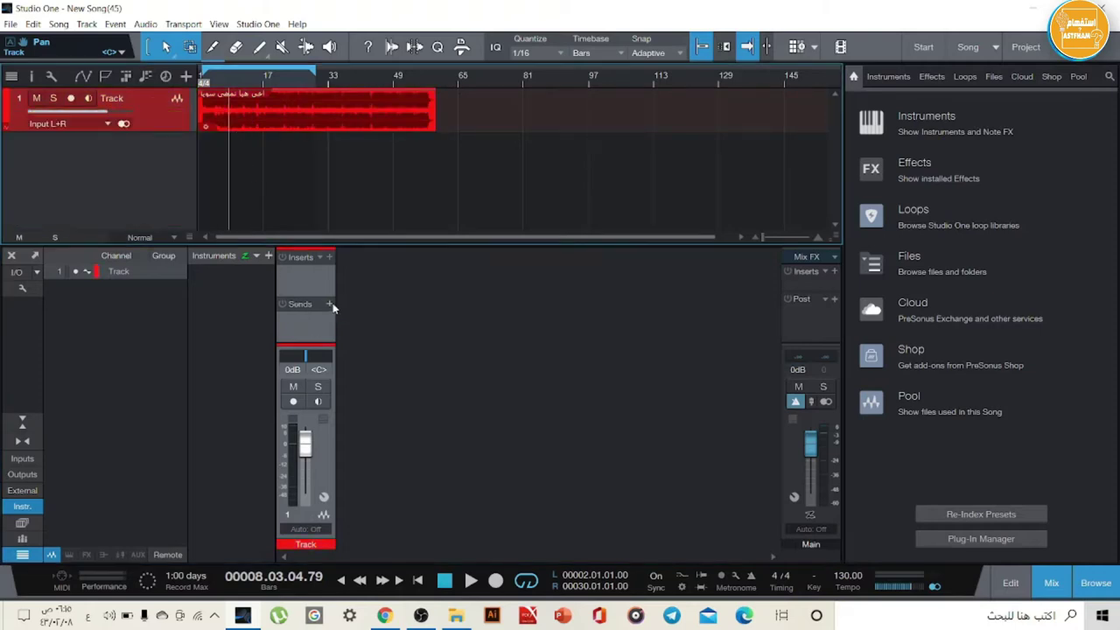
# Step: Enlarge the channel's inserts area further and view the list of plug-ins available as inserts
pyautogui.moveTo(306, 298)
pyautogui.mouseDown()
pyautogui.moveTo(305, 321)
pyautogui.moveTo(314, 313)
pyautogui.mouseUp()
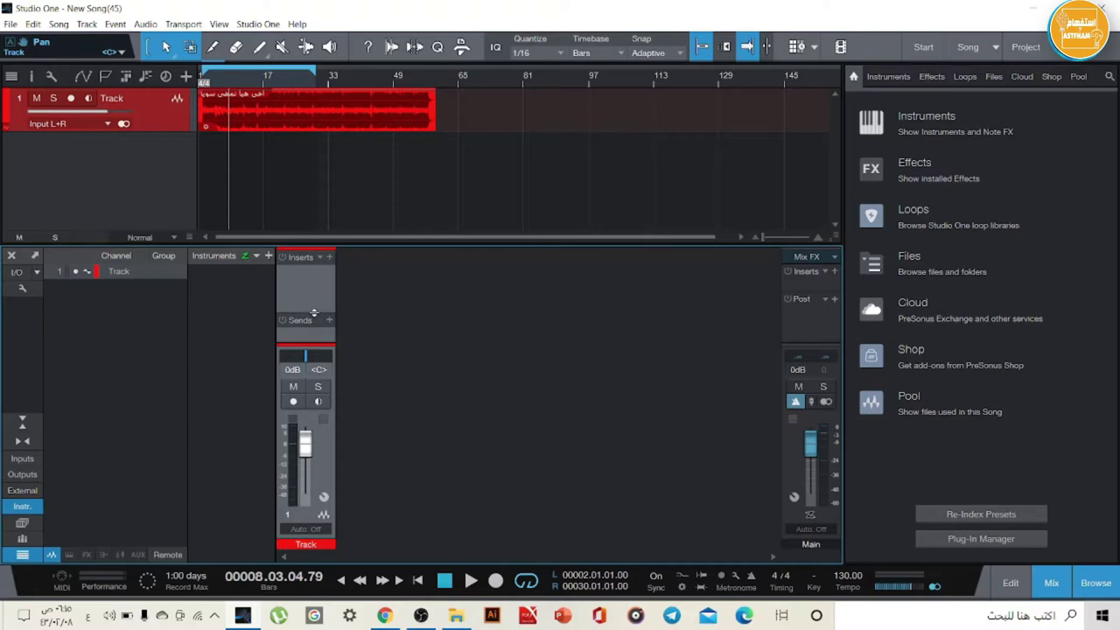
pyautogui.click(327, 257)
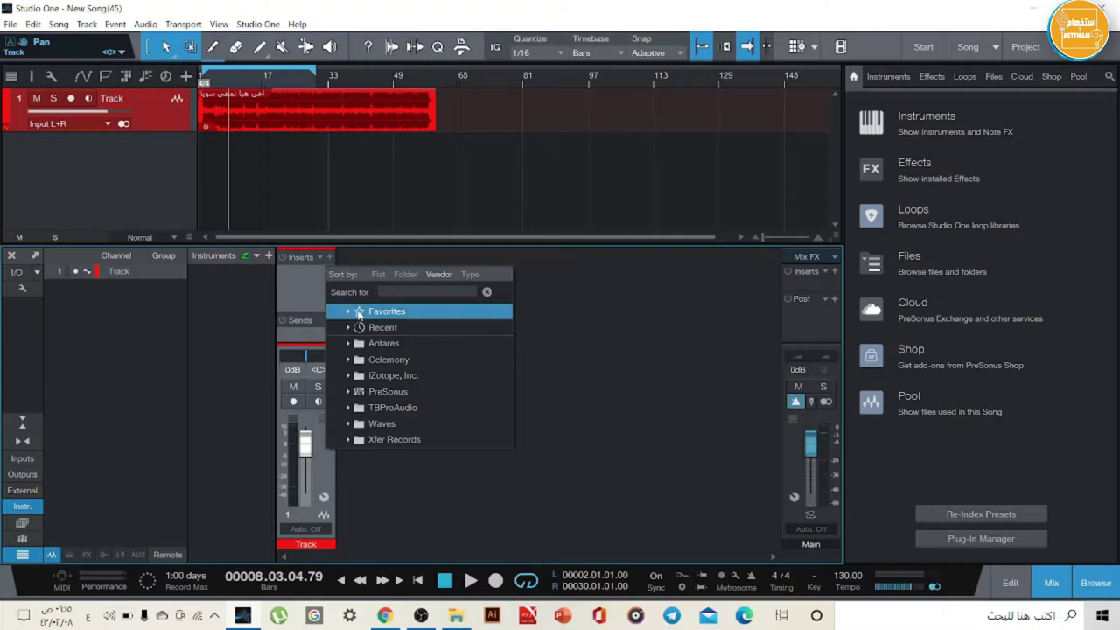
pyautogui.click(328, 257)
pyautogui.click(328, 258)
pyautogui.click(328, 257)
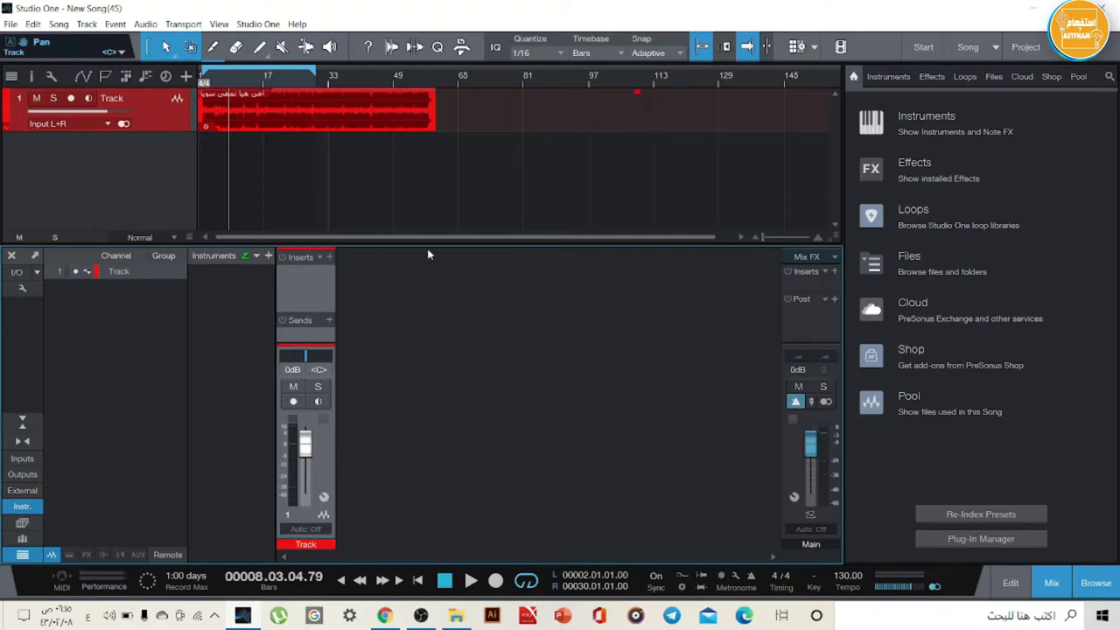
# Step: Show the installed effects in the browser with the search options open, and sort them by vendor
pyautogui.click(928, 79)
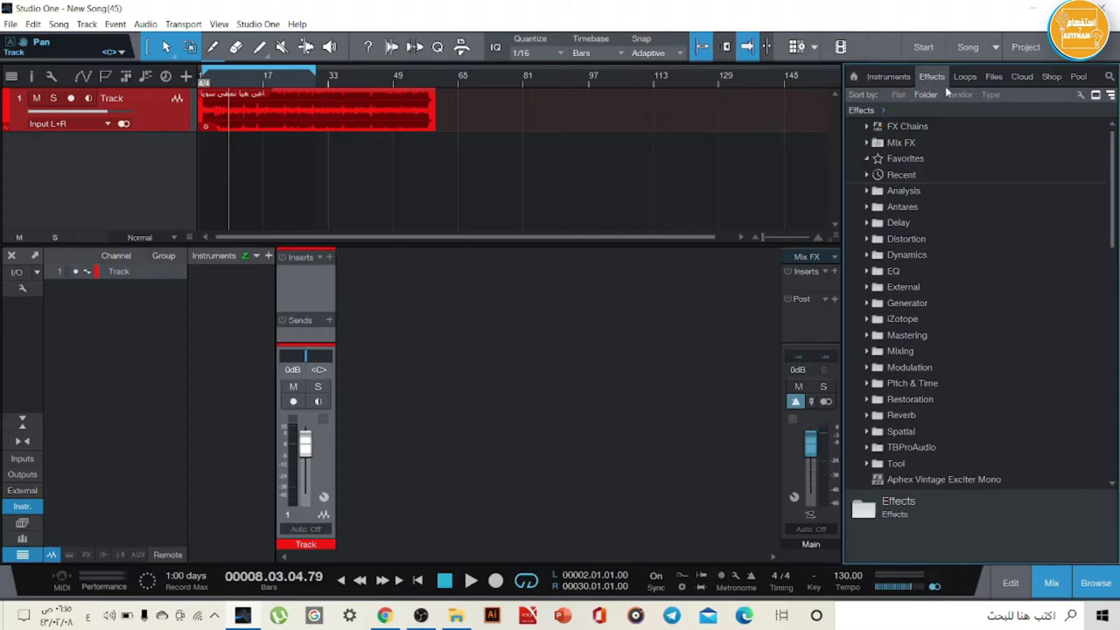
pyautogui.click(1109, 77)
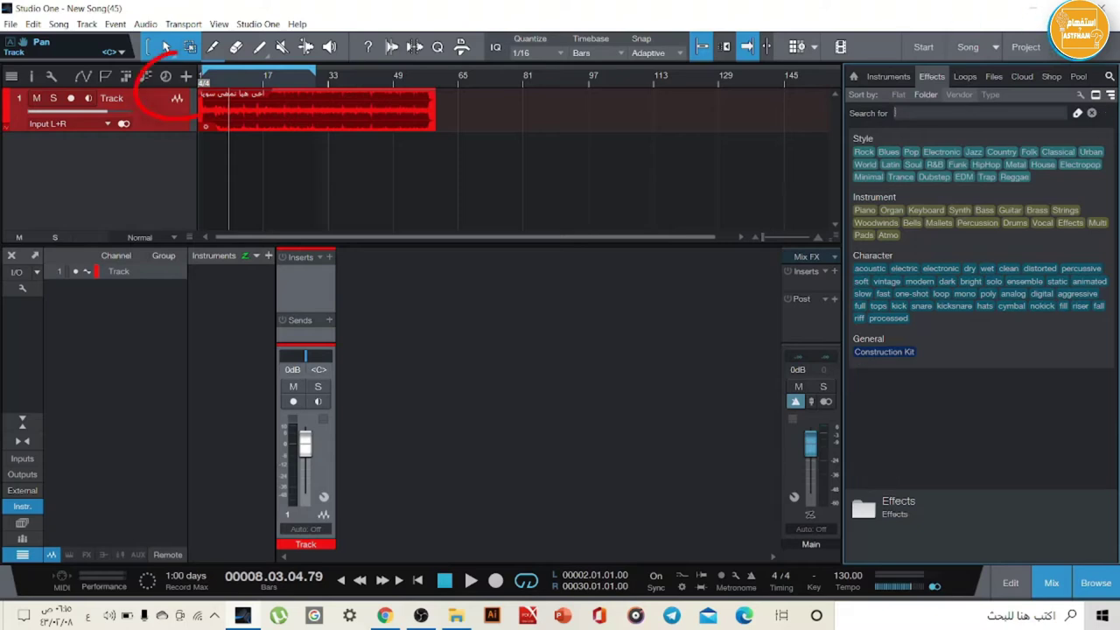
pyautogui.click(958, 94)
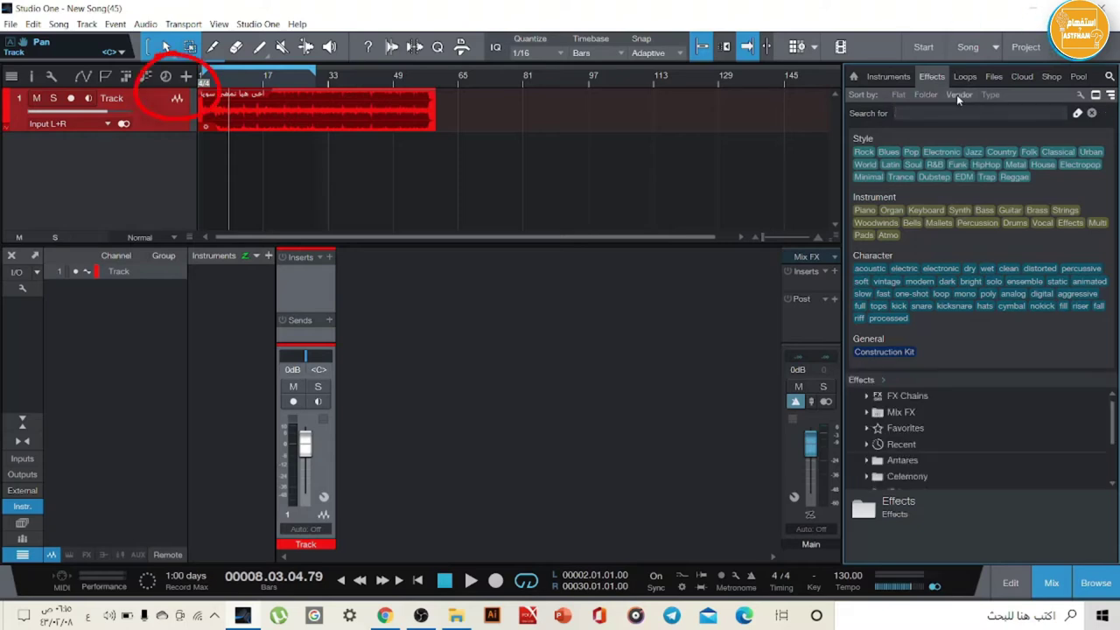
pyautogui.hotkey('shift', 'm')
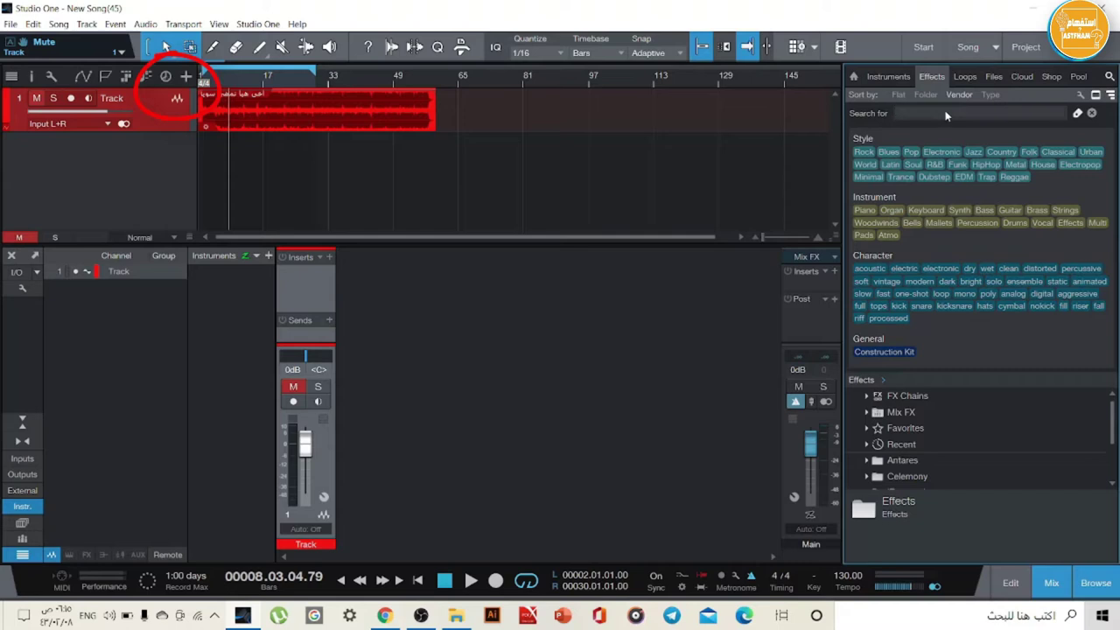
# Step: Search the effects for "com" and insert the Compressor on the audio track's channel
pyautogui.click(944, 112)
pyautogui.write('corn')
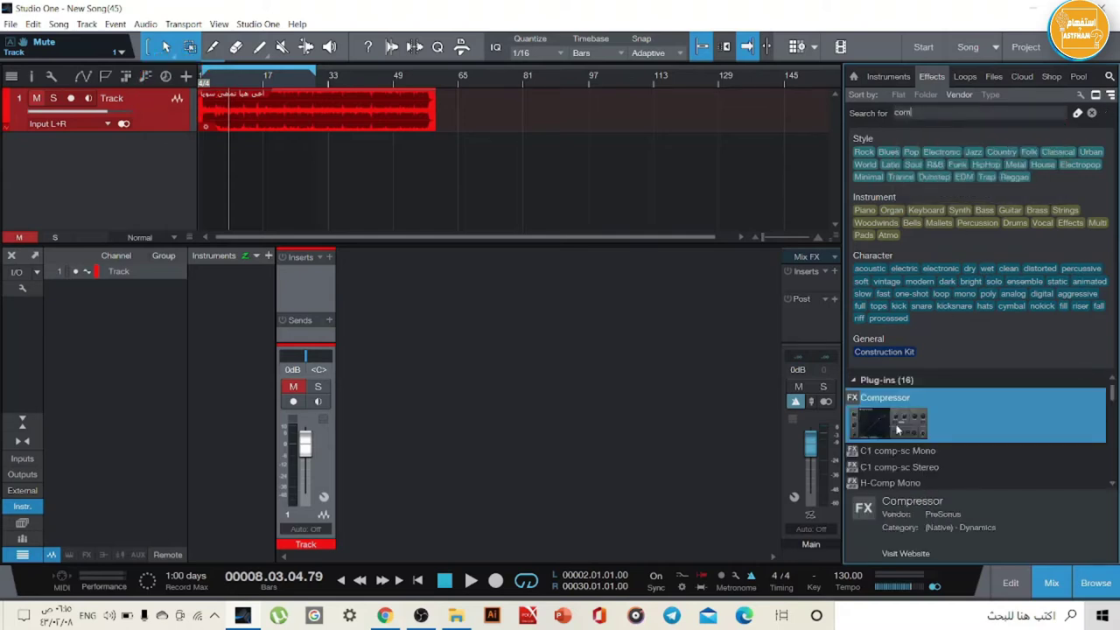
pyautogui.moveTo(913, 417); pyautogui.dragTo(292, 295)
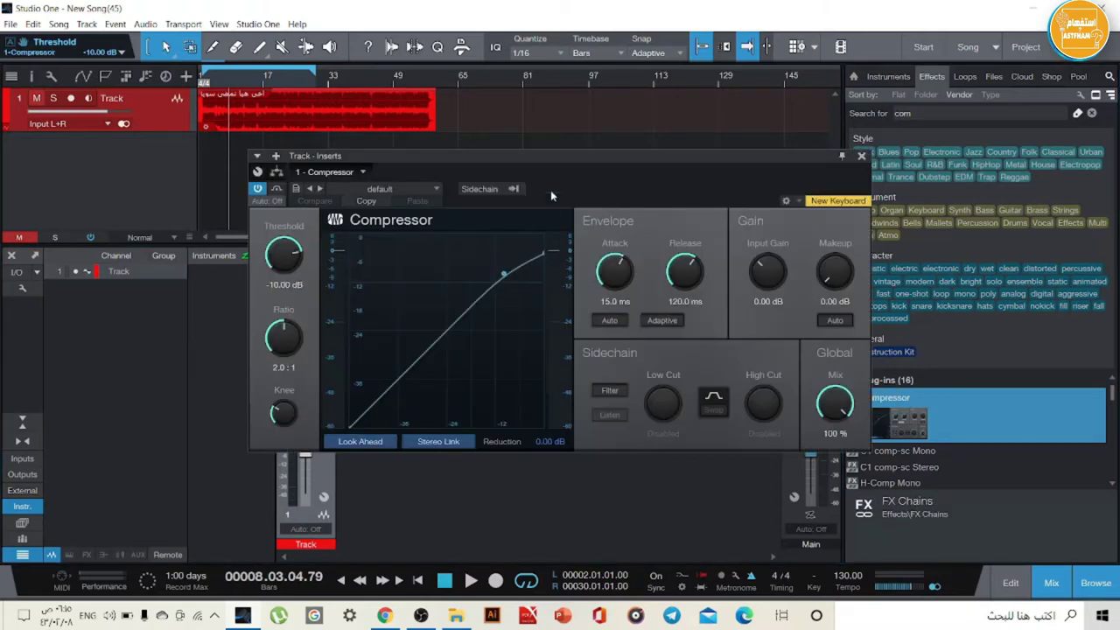
pyautogui.moveTo(586, 160); pyautogui.dragTo(532, 156)
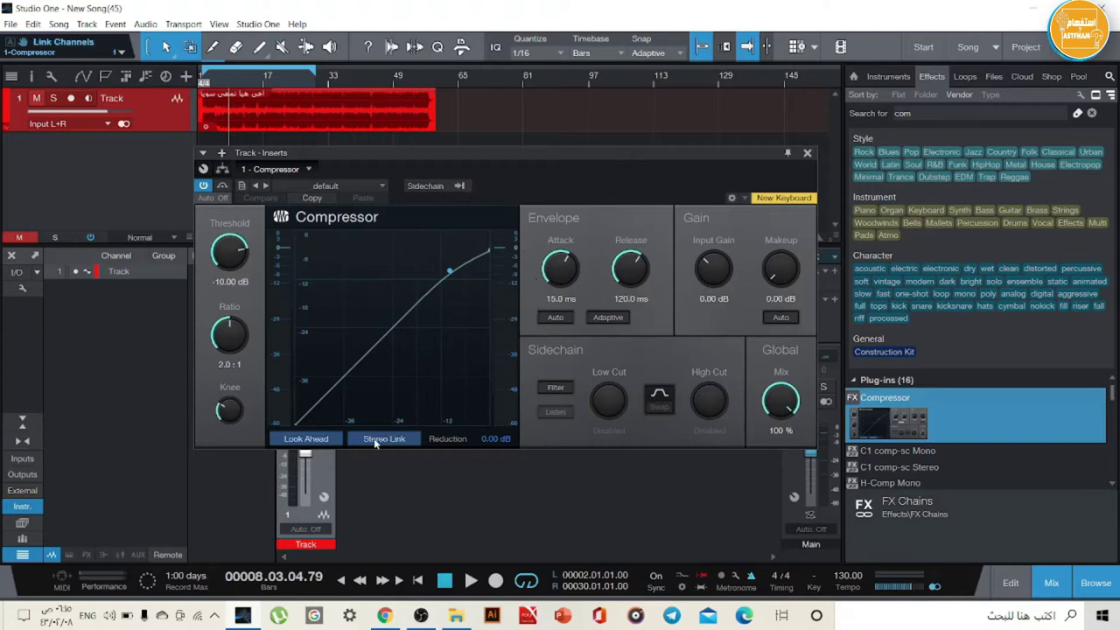
pyautogui.moveTo(503, 160); pyautogui.dragTo(465, 189)
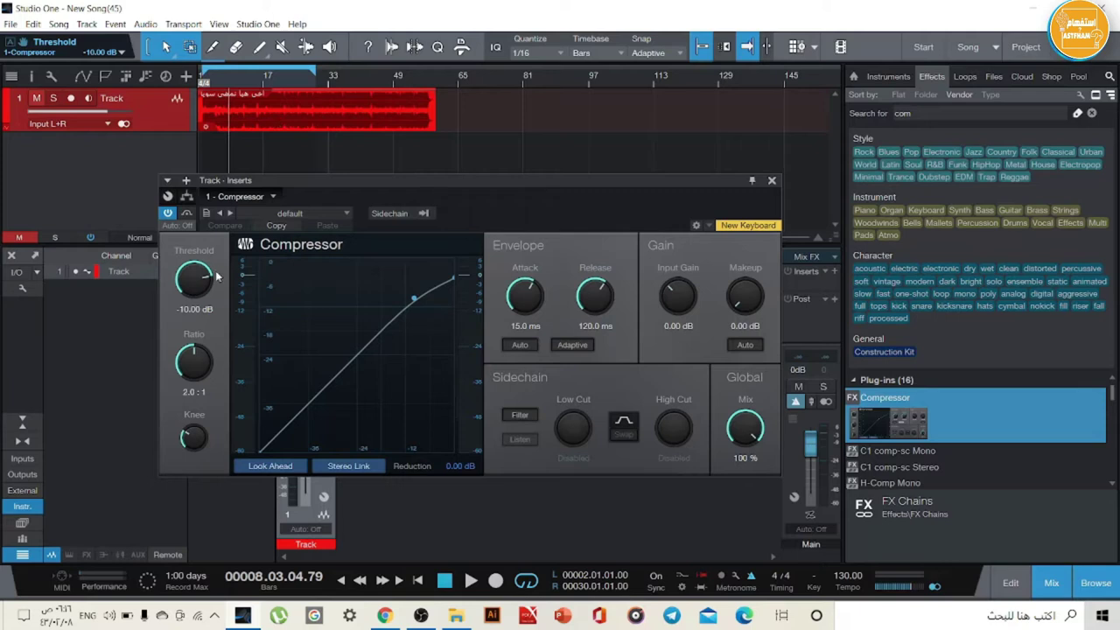
# Step: Set the Compressor's threshold to -13.84 dB and play the song briefly to check its level meters
pyautogui.moveTo(196, 281); pyautogui.dragTo(189, 297)
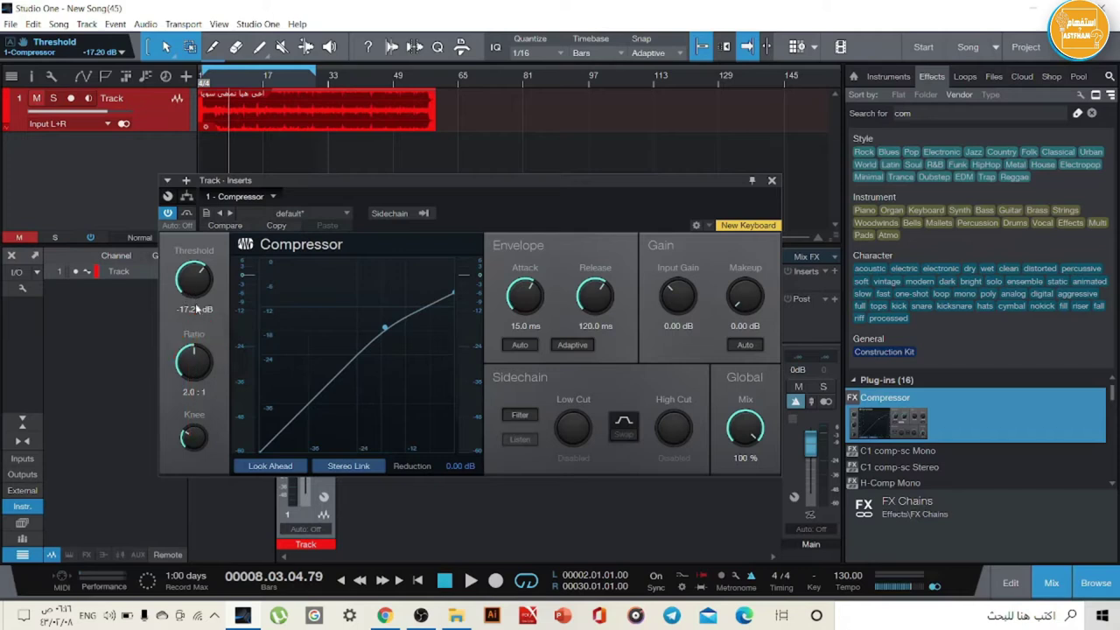
pyautogui.moveTo(189, 274); pyautogui.dragTo(189, 277)
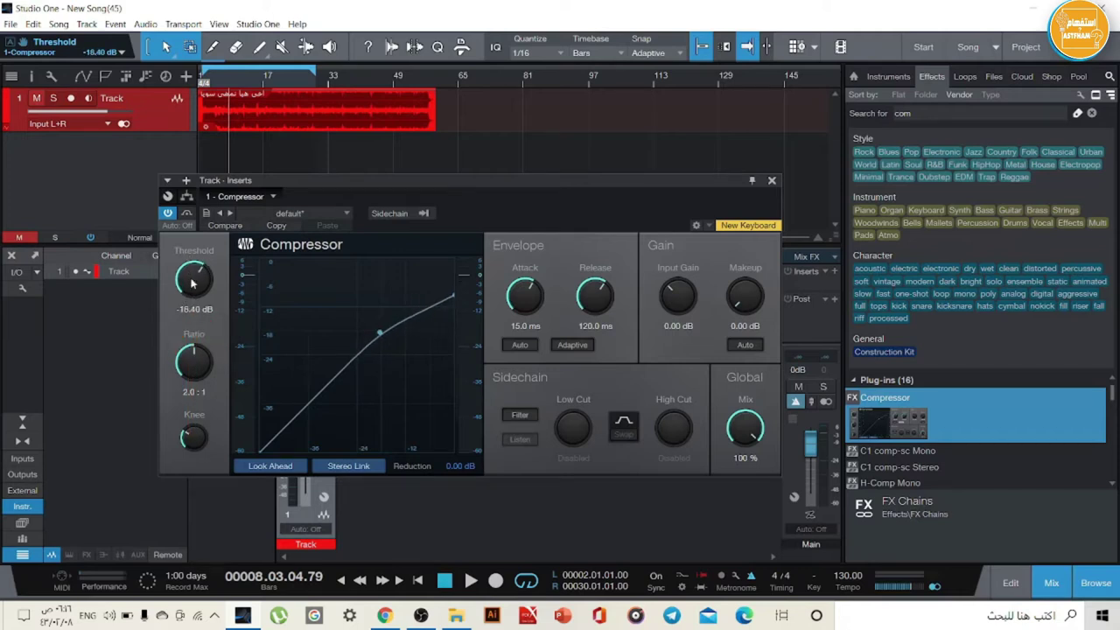
pyautogui.moveTo(192, 282); pyautogui.dragTo(190, 265)
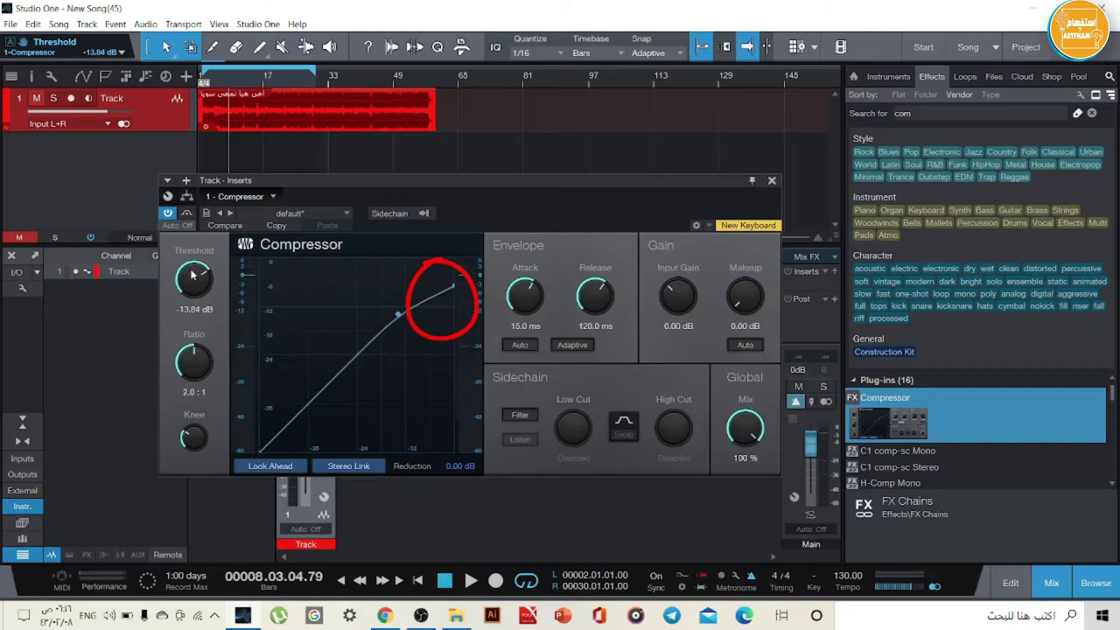
pyautogui.click(471, 581)
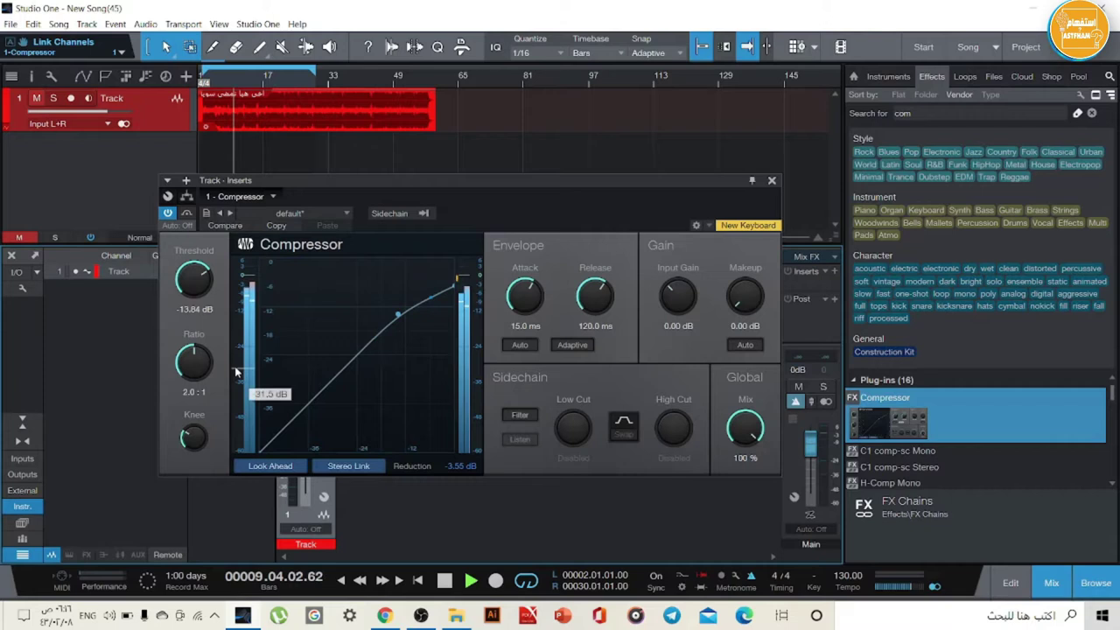
pyautogui.click(447, 581)
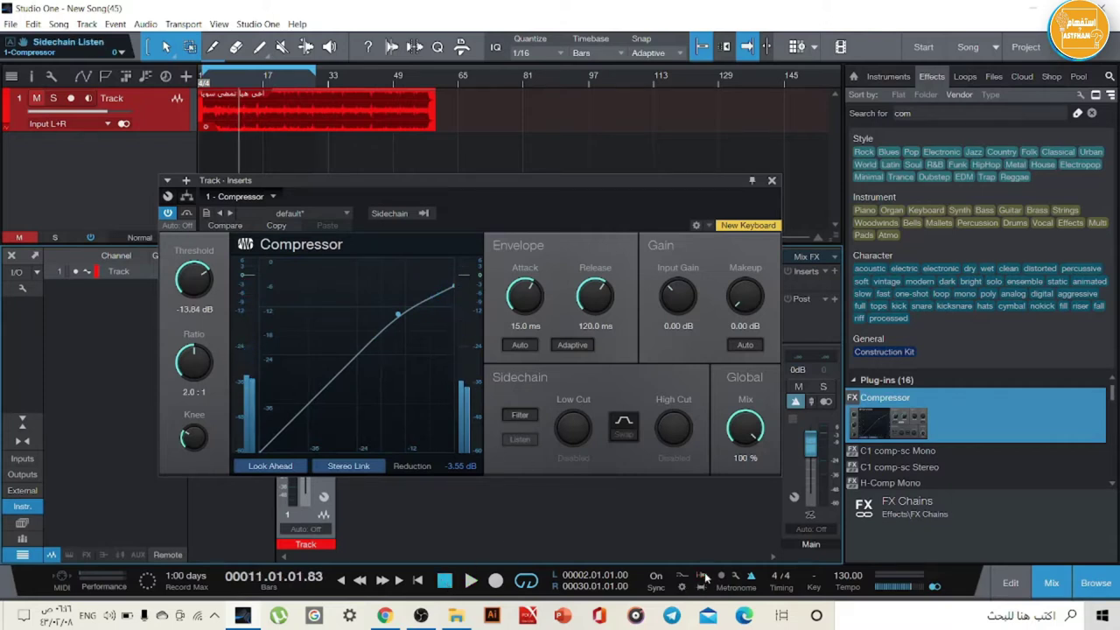
# Step: Play the soloed track briefly and set the loop range to span the whole audio event
pyautogui.click(470, 582)
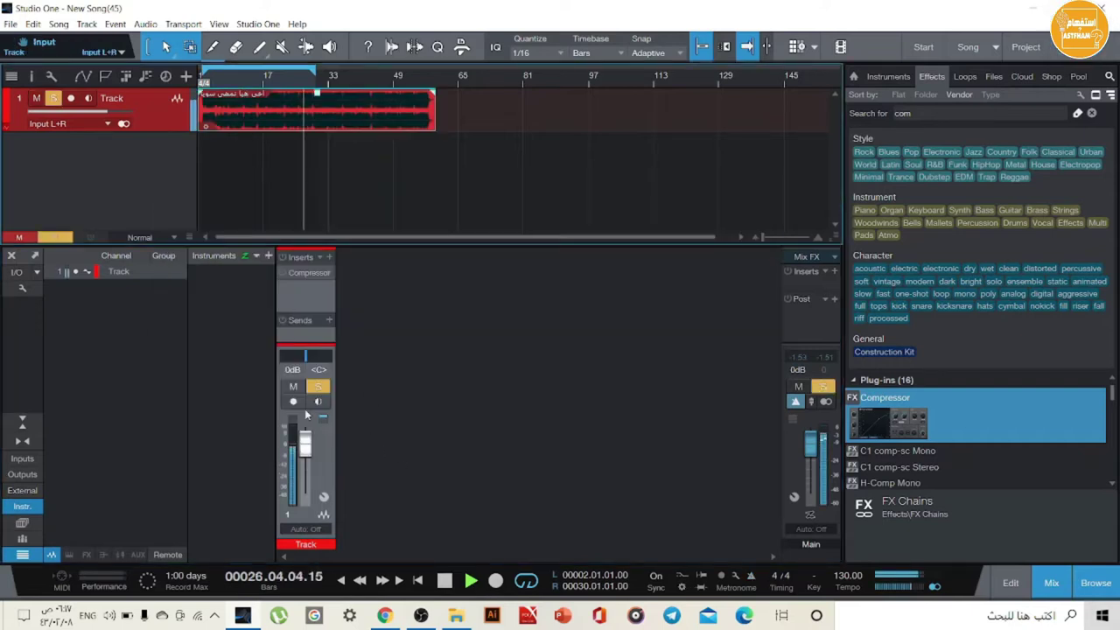
pyautogui.click(445, 580)
pyautogui.press('p')
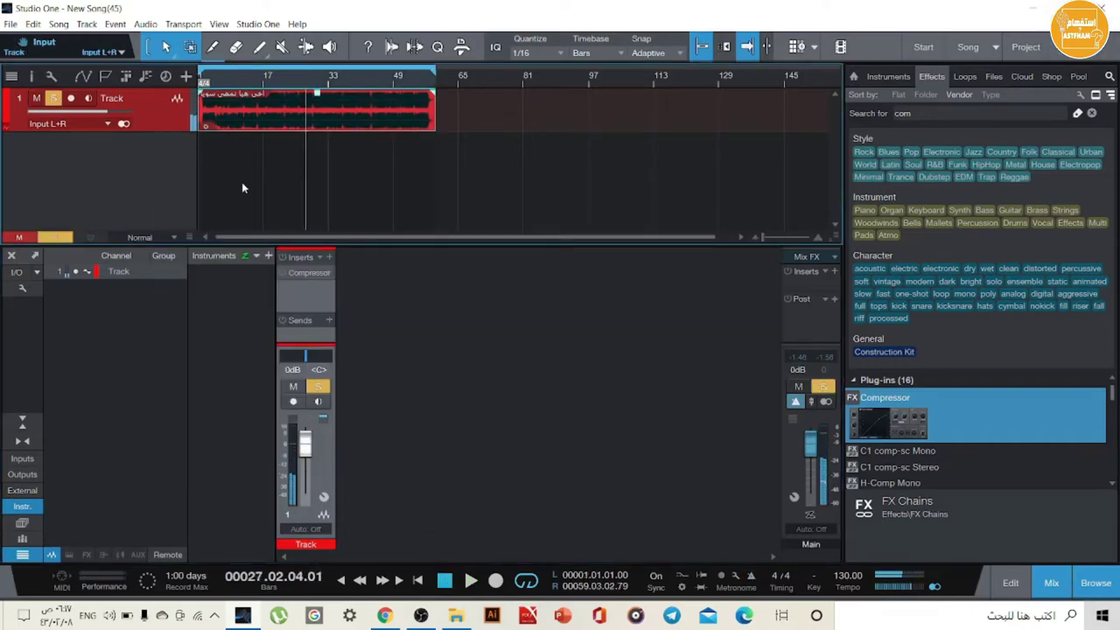
# Step: Reopen and activate the track's Compressor, lowering its threshold to -18.64 dB and raising it back to -13.84 dB during playback
pyautogui.click(305, 274)
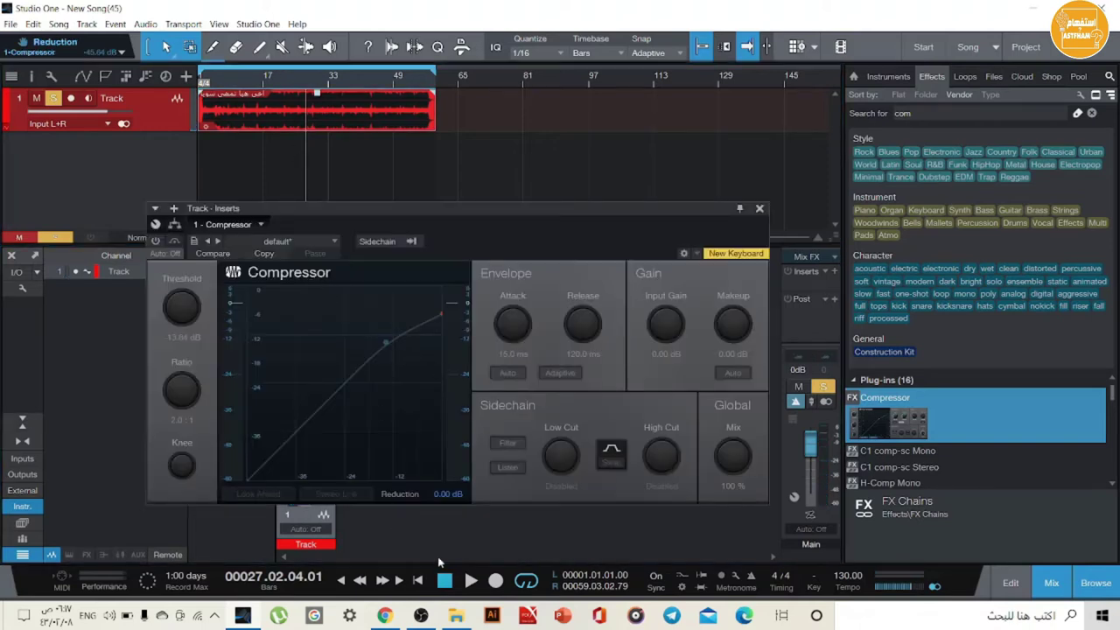
pyautogui.click(471, 580)
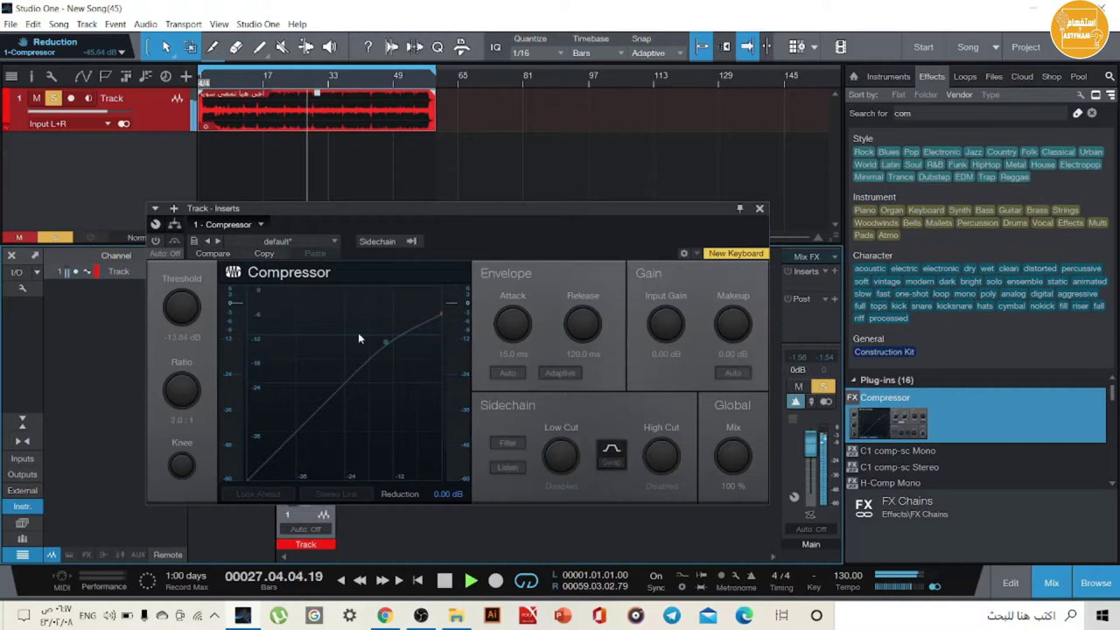
pyautogui.moveTo(342, 209); pyautogui.dragTo(359, 182)
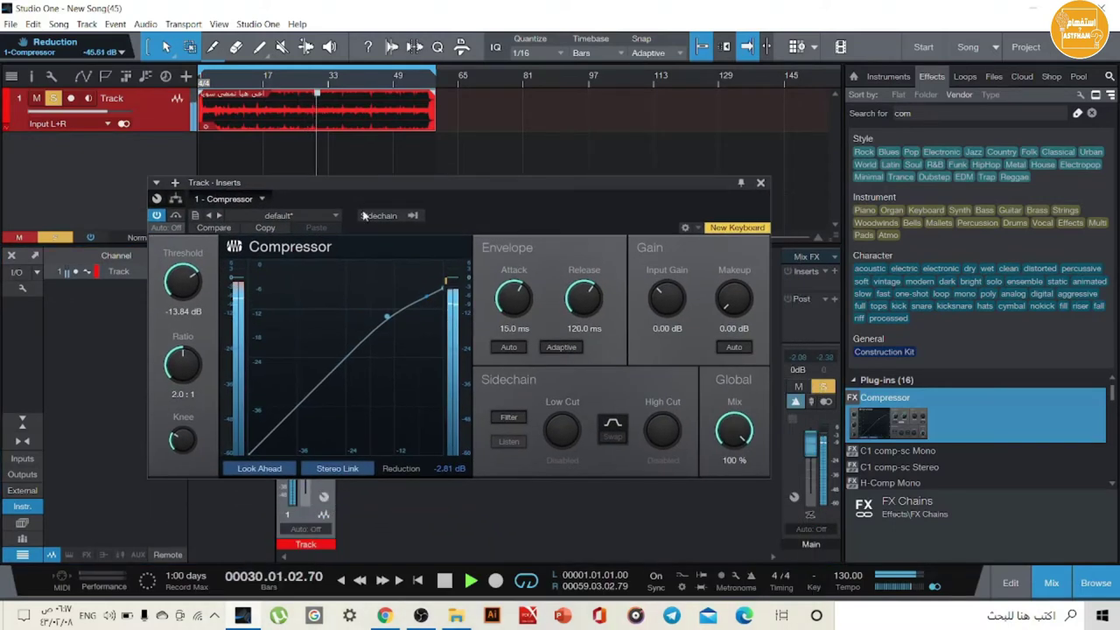
pyautogui.scroll(1, 199, 278)
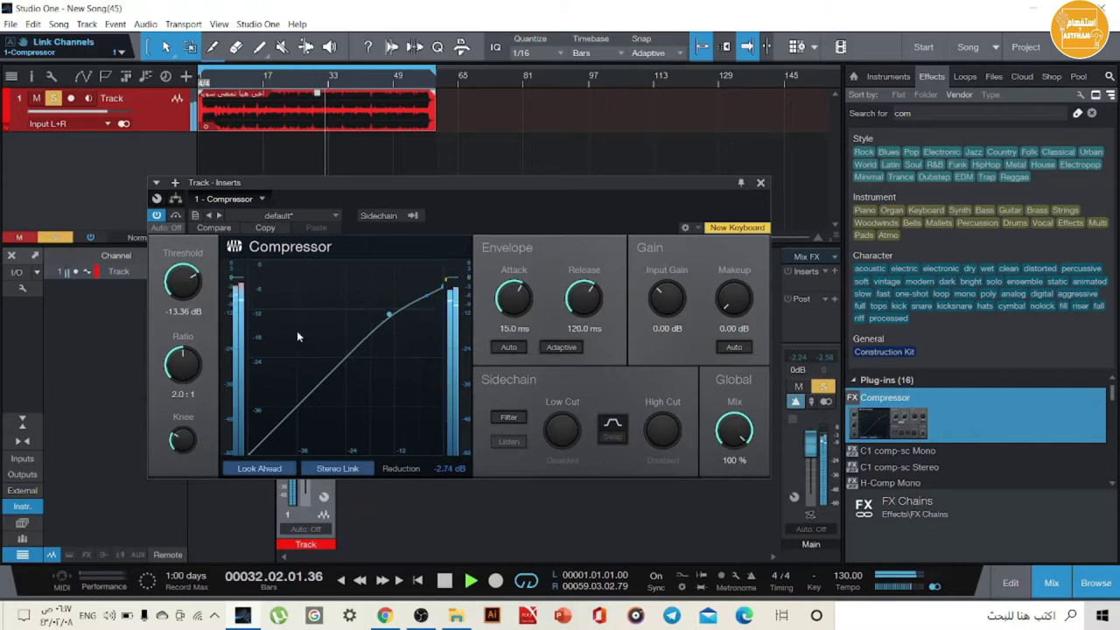
pyautogui.scroll(-11, 185, 290)
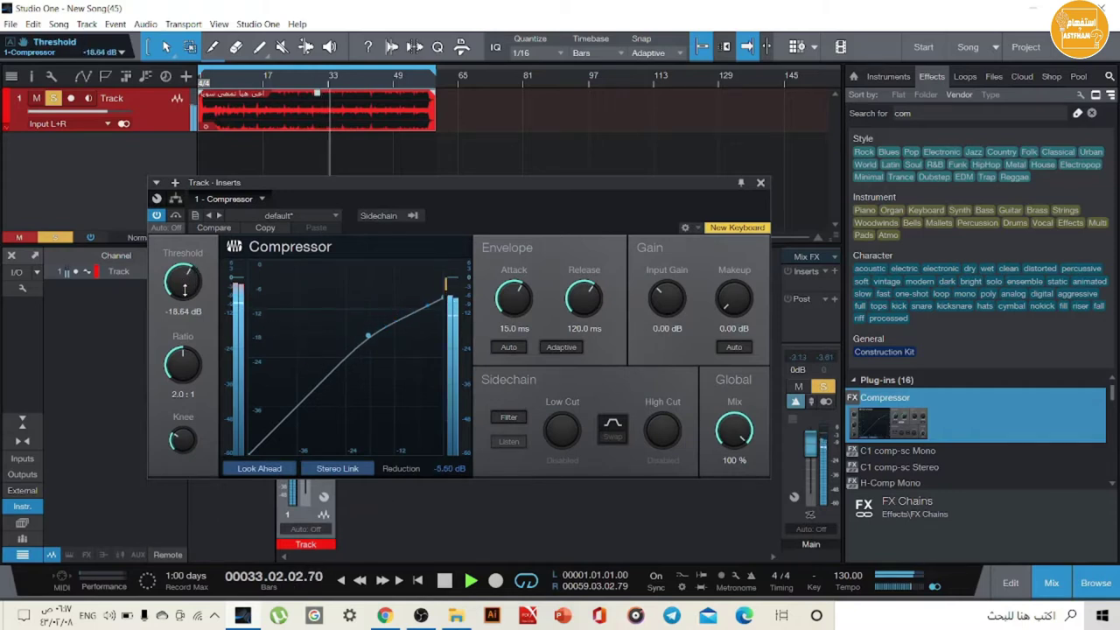
pyautogui.scroll(10, 184, 290)
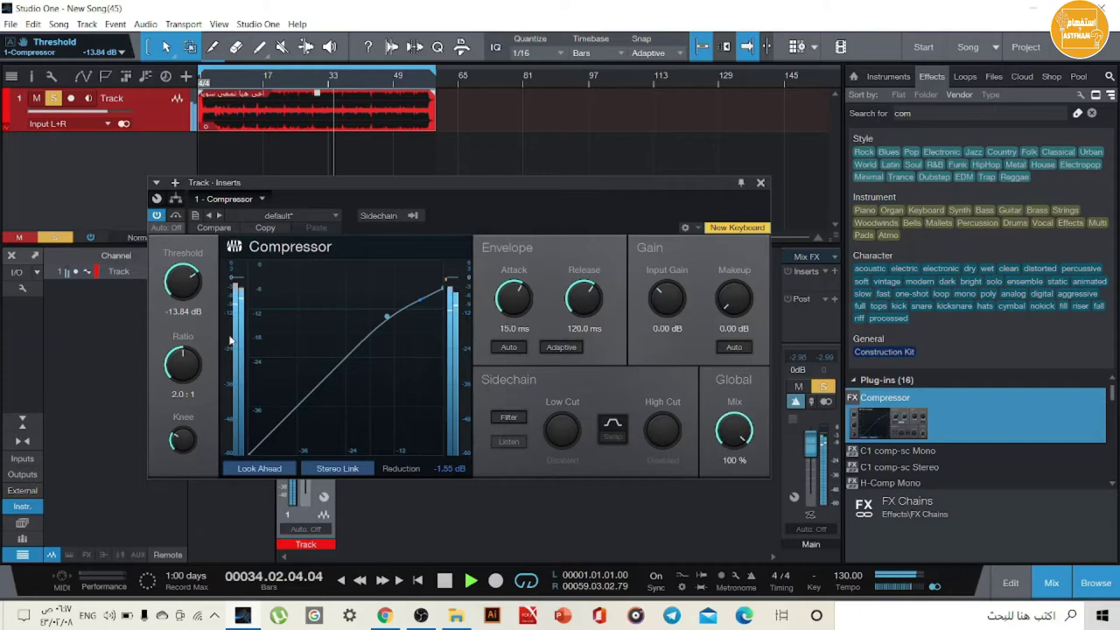
pyautogui.press('space')
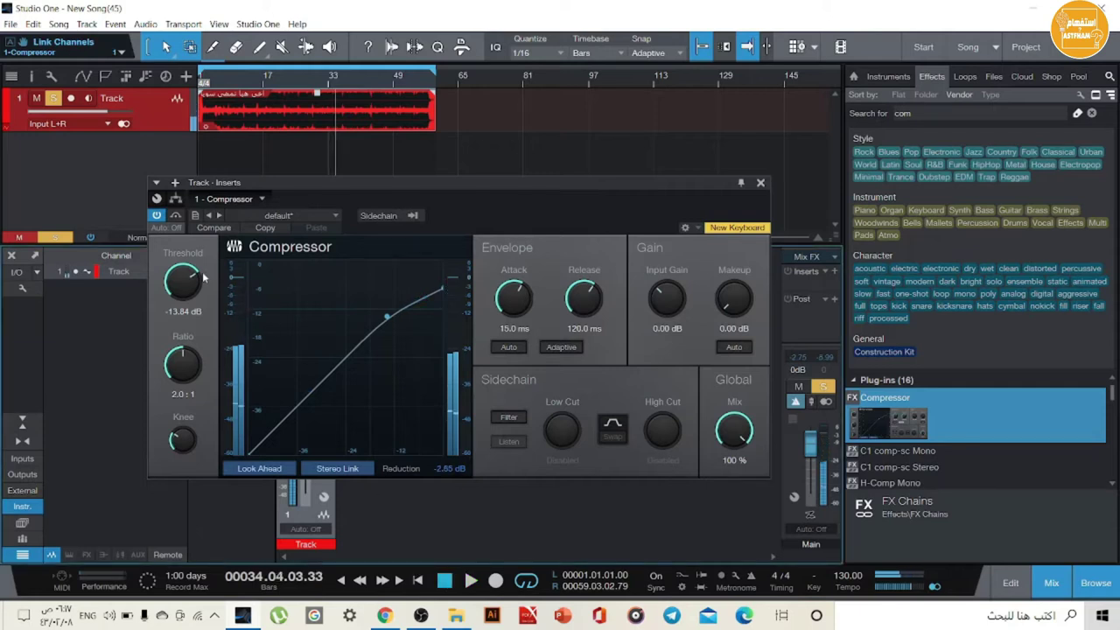
# Step: Set the Compressor's threshold to -13.36 dB and play the track briefly to hear it
pyautogui.scroll(5, 185, 263)
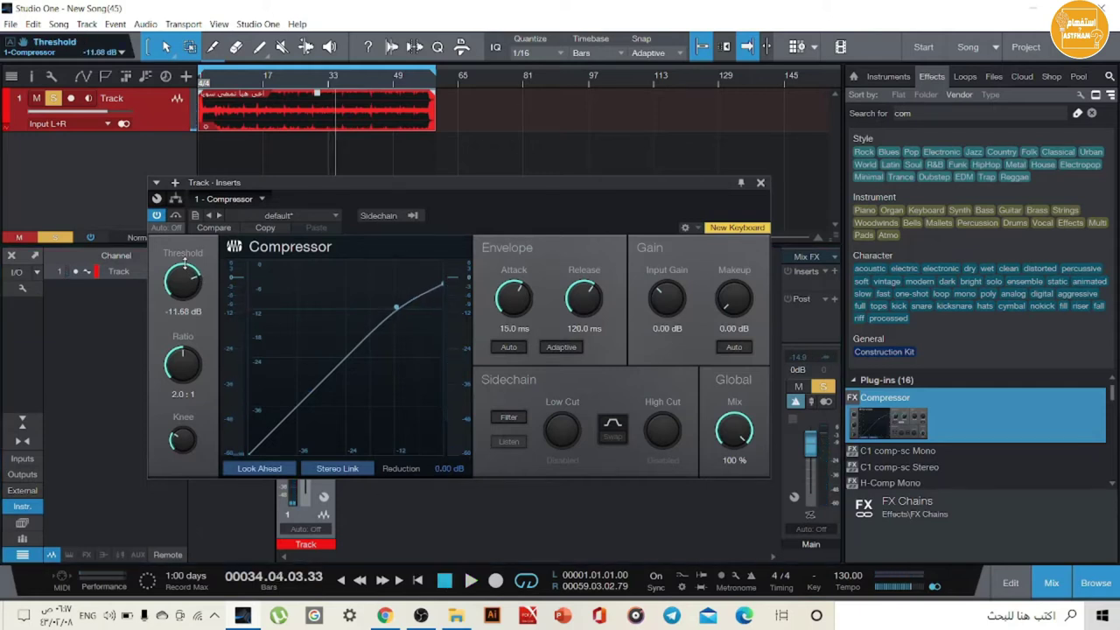
pyautogui.scroll(-4, 182, 260)
pyautogui.scroll(-2, 183, 278)
pyautogui.scroll(2, 186, 282)
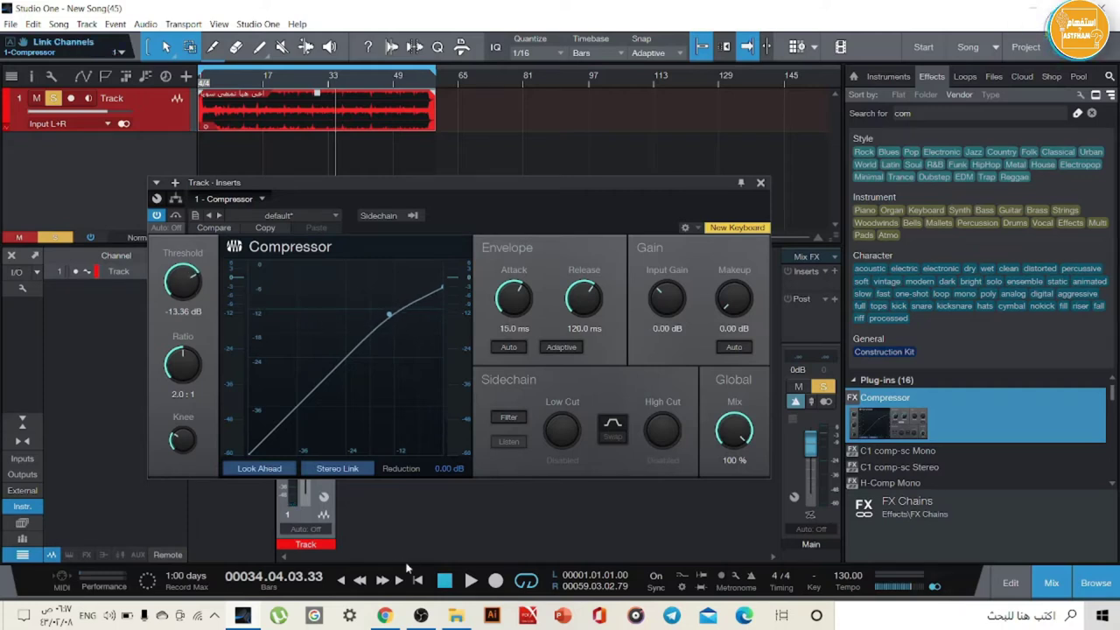
pyautogui.click(469, 580)
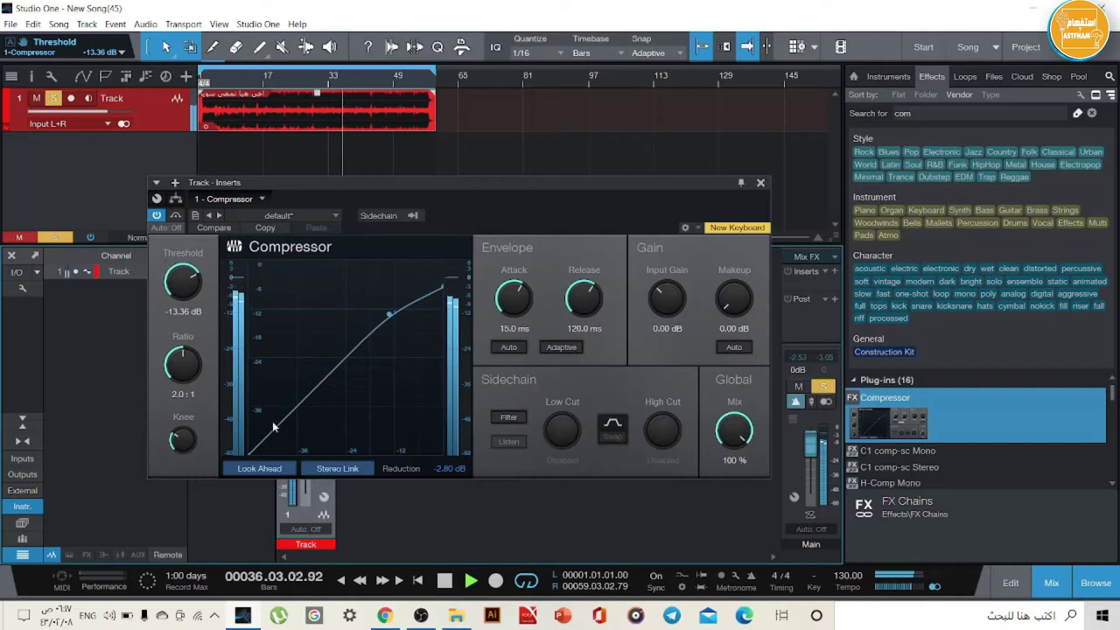
pyautogui.press('space')
# Step: Set the Compressor's ratio to 2.4:1, its attack to 4.15 ms and its release to 58.3 ms
pyautogui.moveTo(186, 365); pyautogui.dragTo(206, 382)
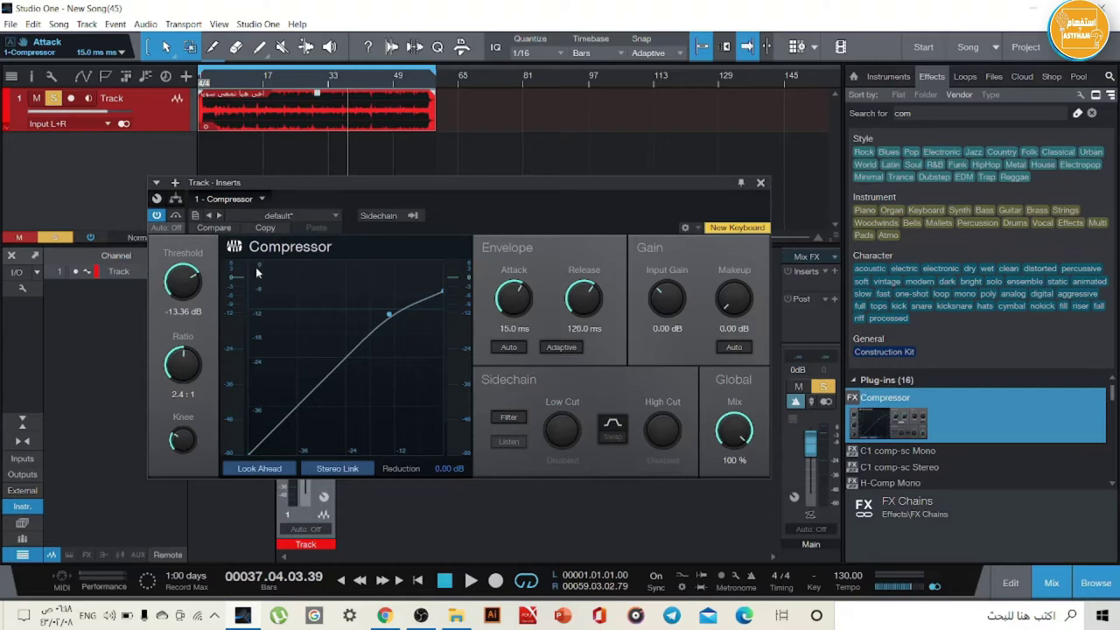
pyautogui.moveTo(517, 299)
pyautogui.mouseDown()
pyautogui.moveTo(503, 329)
pyautogui.moveTo(506, 306)
pyautogui.mouseUp()
pyautogui.moveTo(588, 296); pyautogui.dragTo(579, 292)
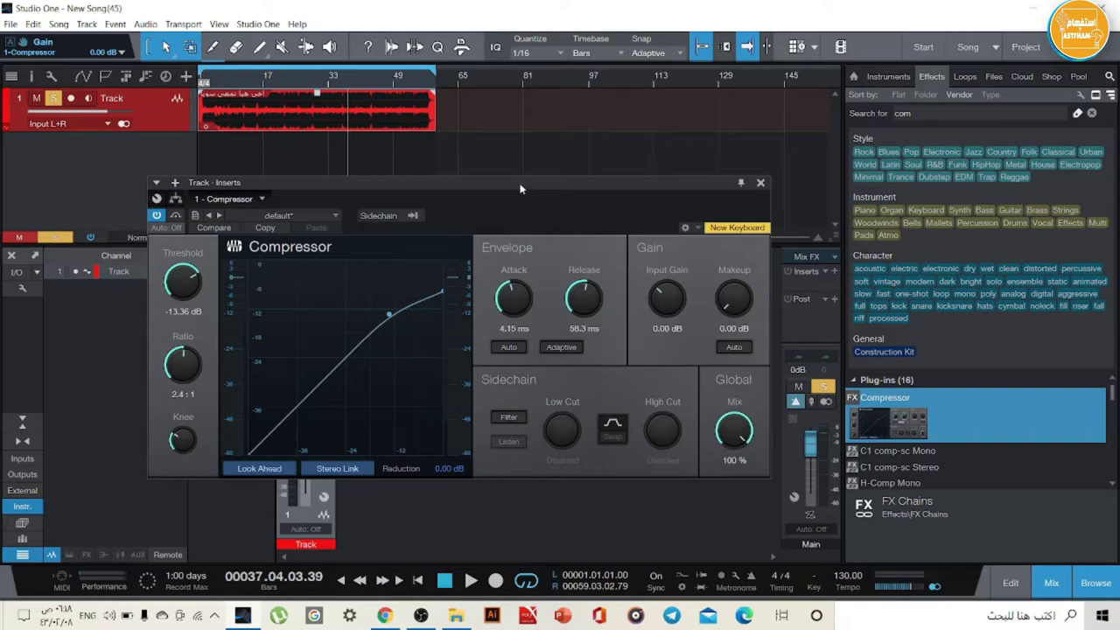
# Step: Load the DeEsser-S1 preset from the Compressor's Vocals presets and start playing the track with it
pyautogui.moveTo(520, 188); pyautogui.dragTo(517, 197)
pyautogui.click(276, 224)
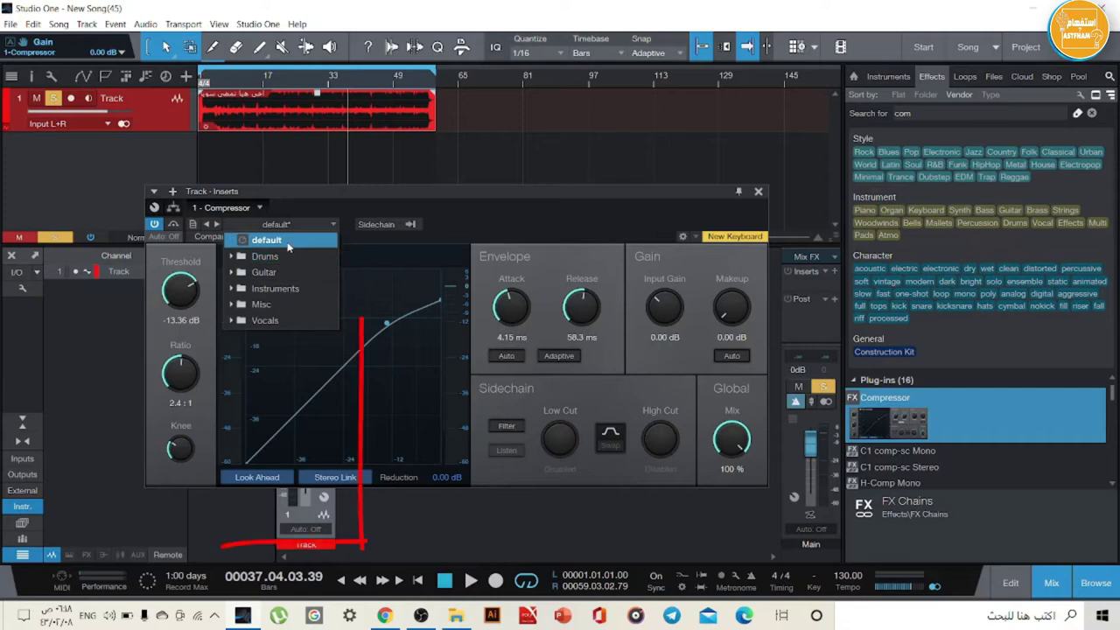
pyautogui.click(262, 320)
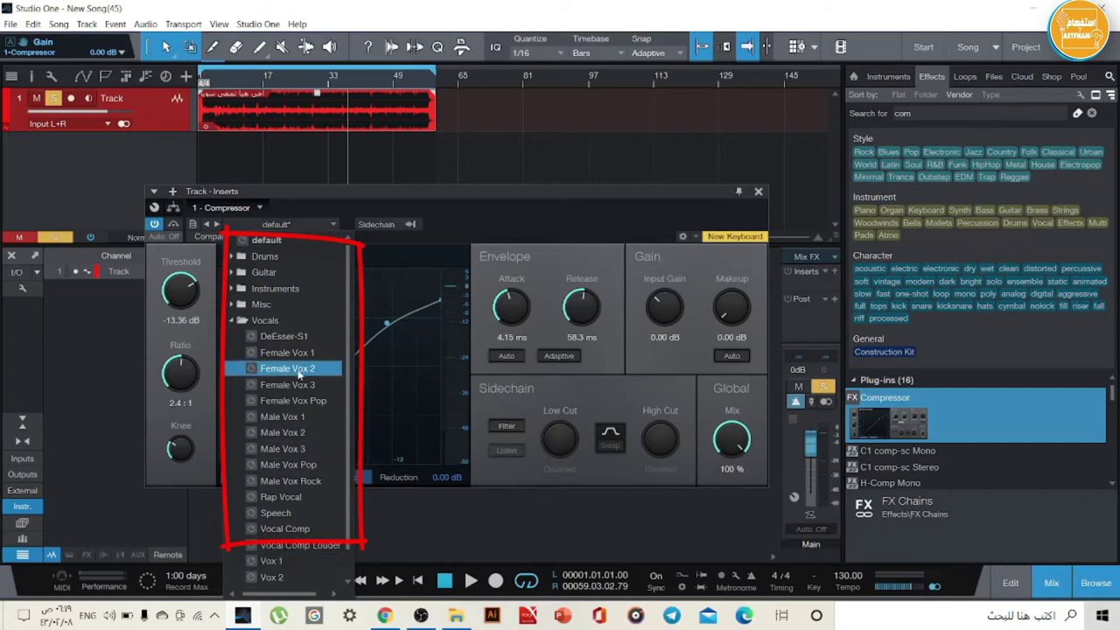
pyautogui.scroll(-1, 300, 374)
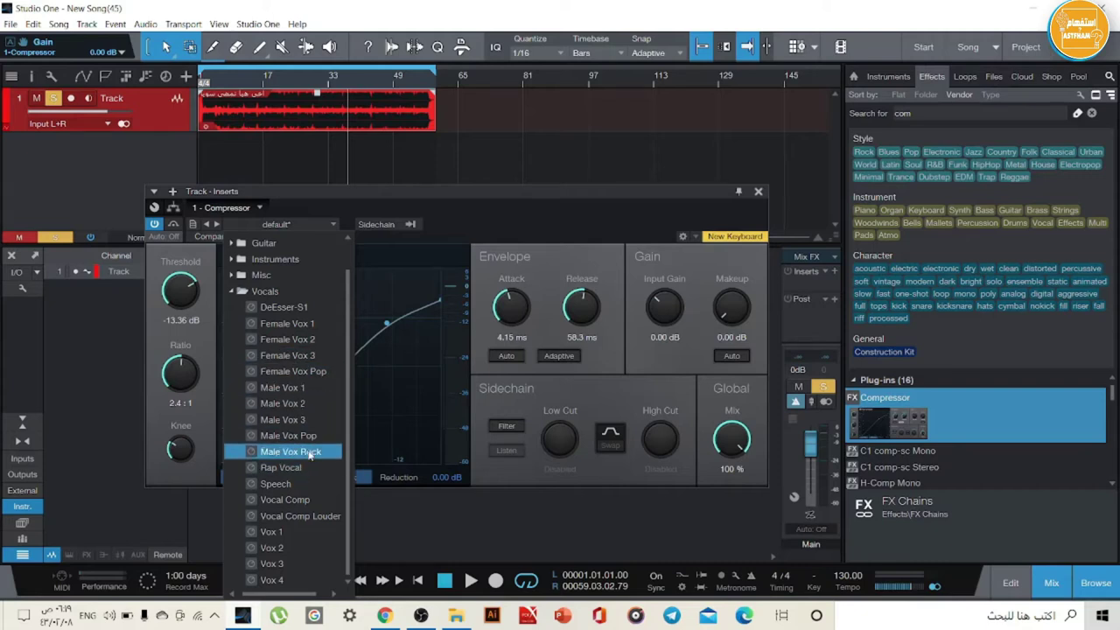
pyautogui.click(317, 307)
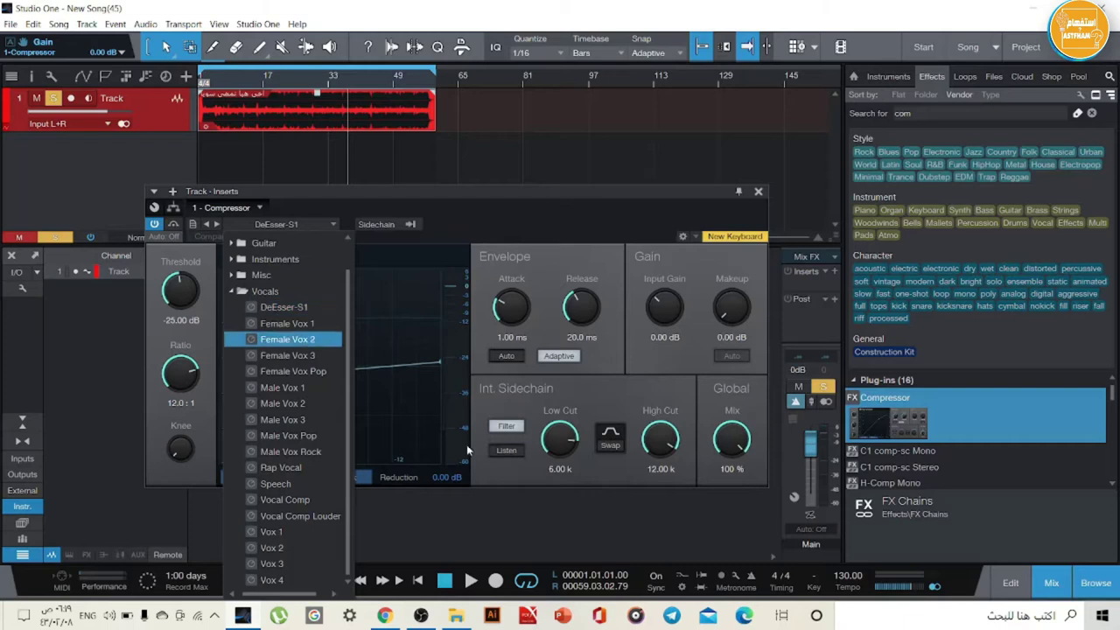
pyautogui.click(506, 452)
pyautogui.click(471, 582)
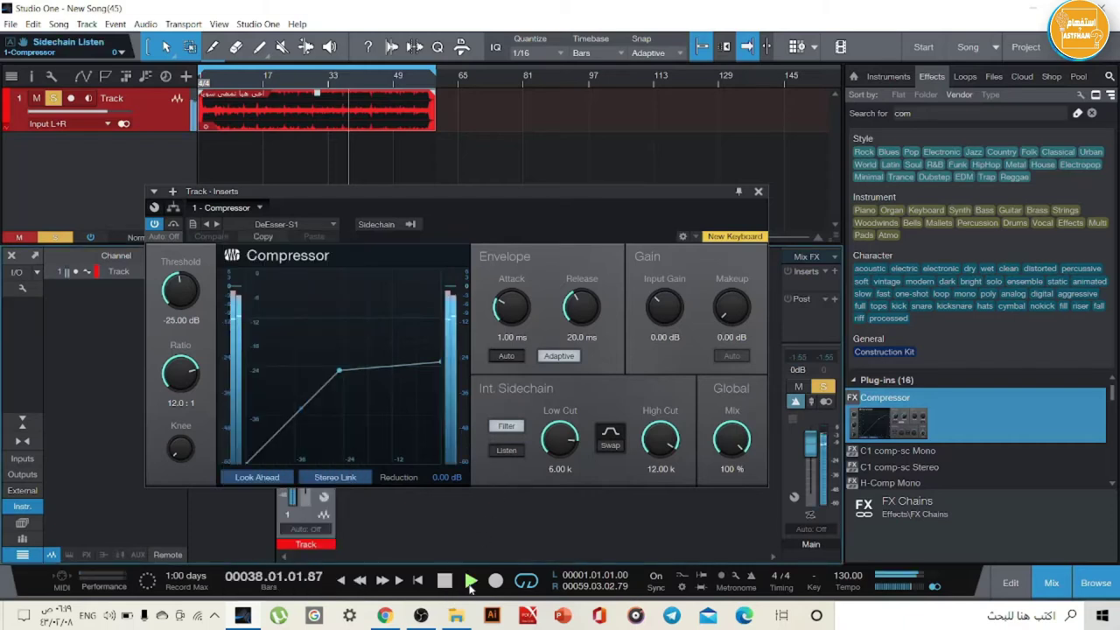
# Step: Audition the Vocal Comp preset on the Compressor during playback, and switch to the Vox 1 preset
pyautogui.click(280, 224)
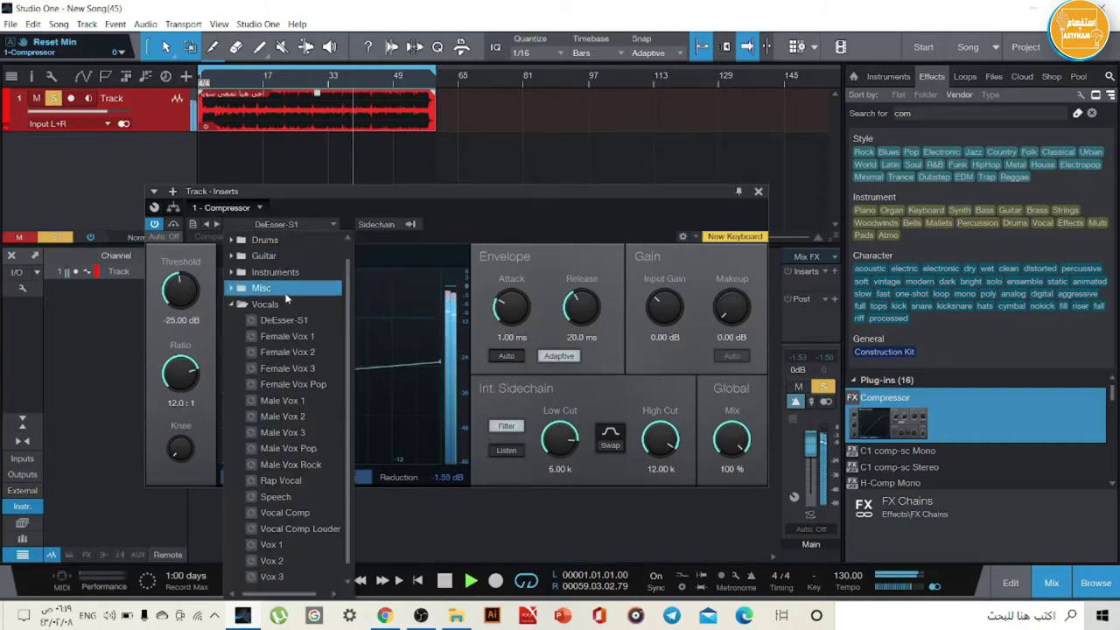
pyautogui.click(311, 512)
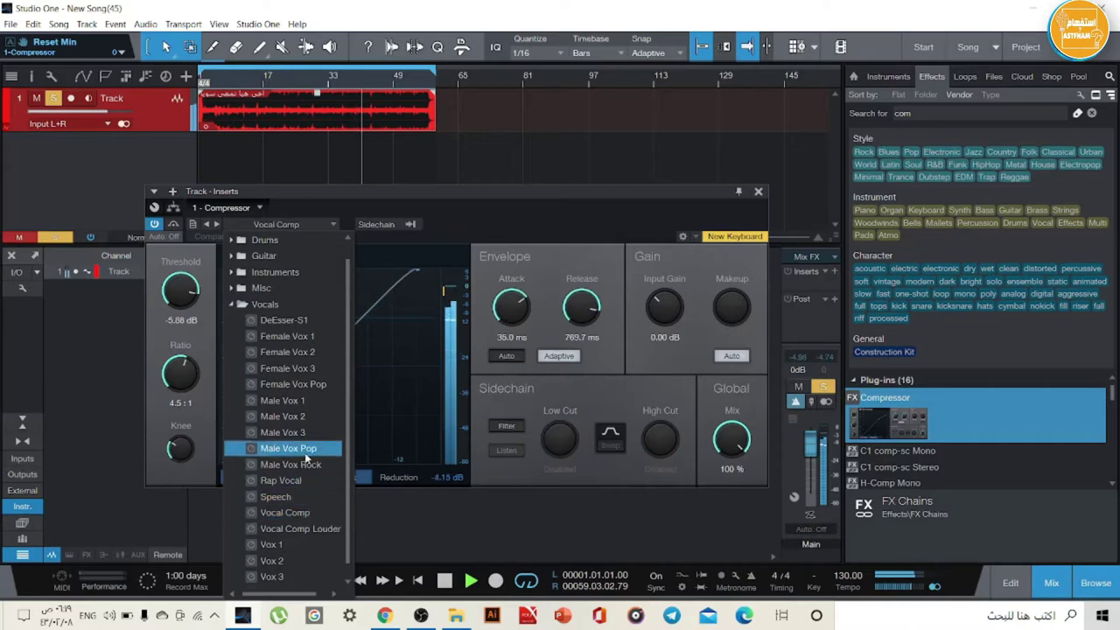
pyautogui.click(312, 544)
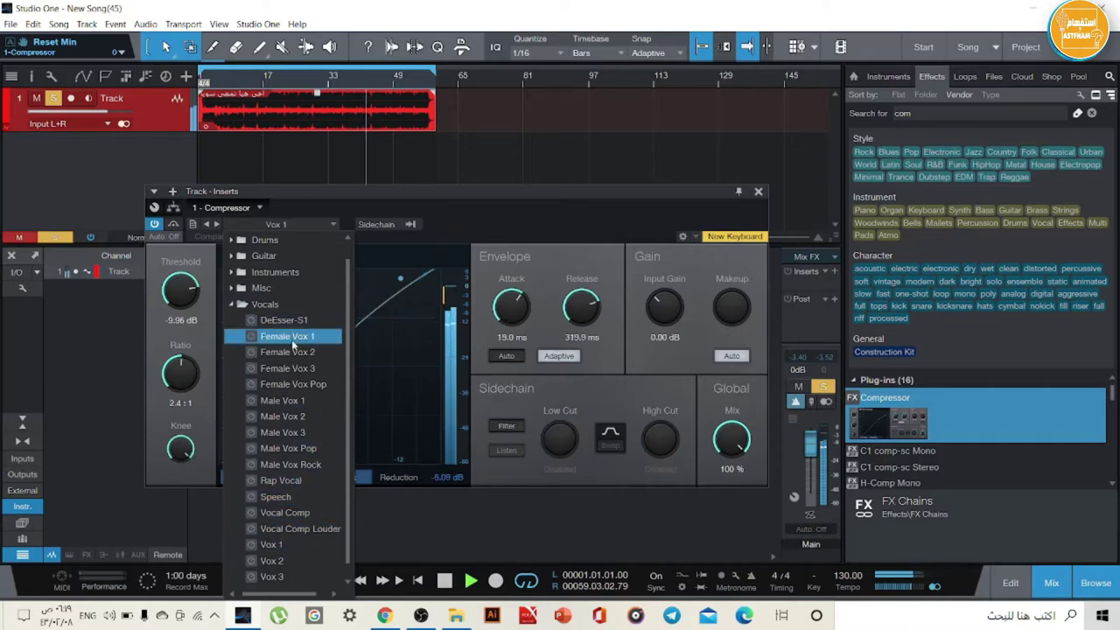
pyautogui.scroll(-1, 302, 411)
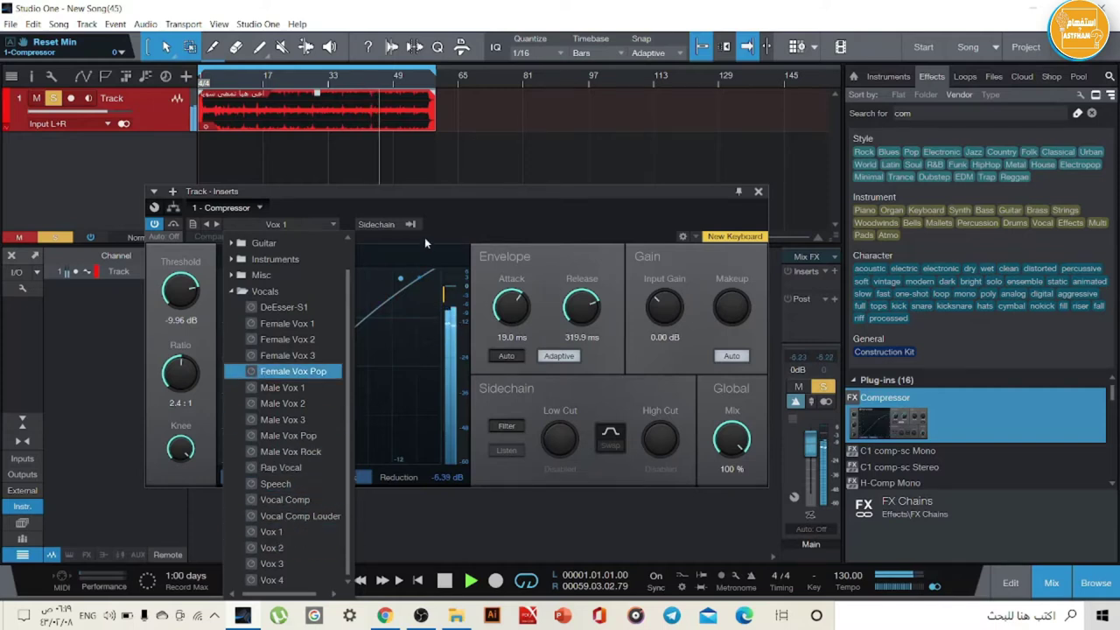
pyautogui.click(446, 221)
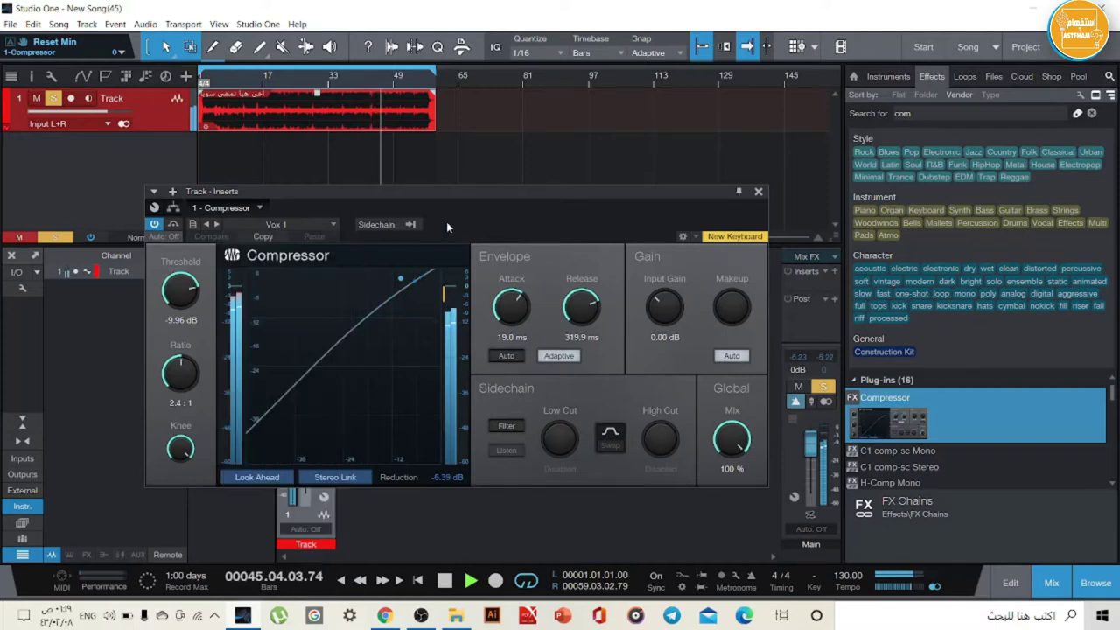
pyautogui.click(444, 582)
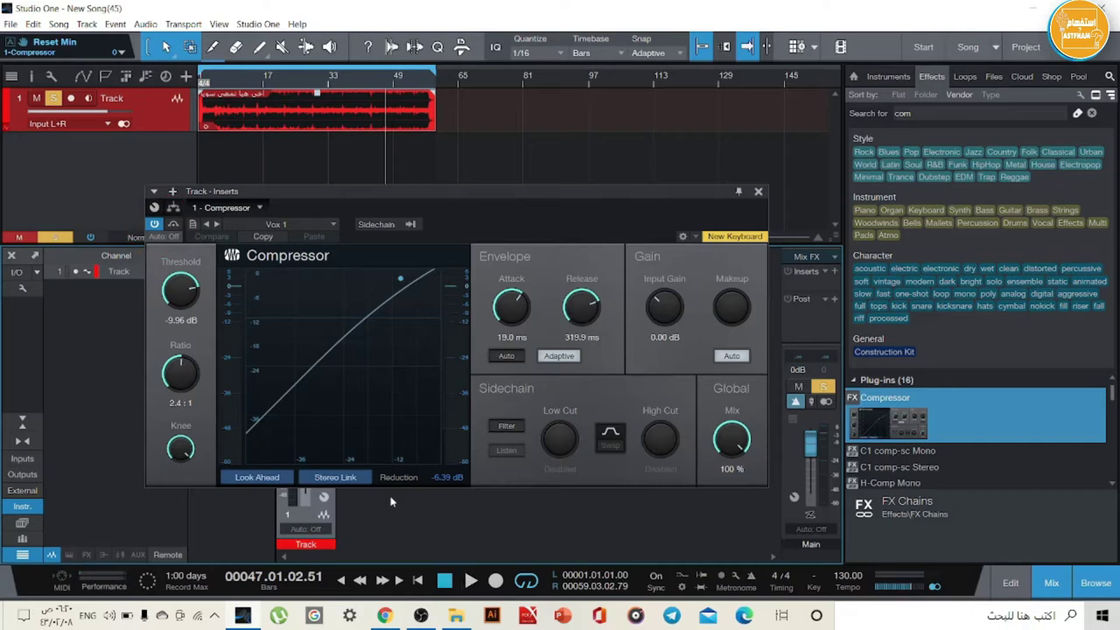
# Step: Bypass the Compressor while the track plays to hear the unprocessed sound
pyautogui.click(154, 225)
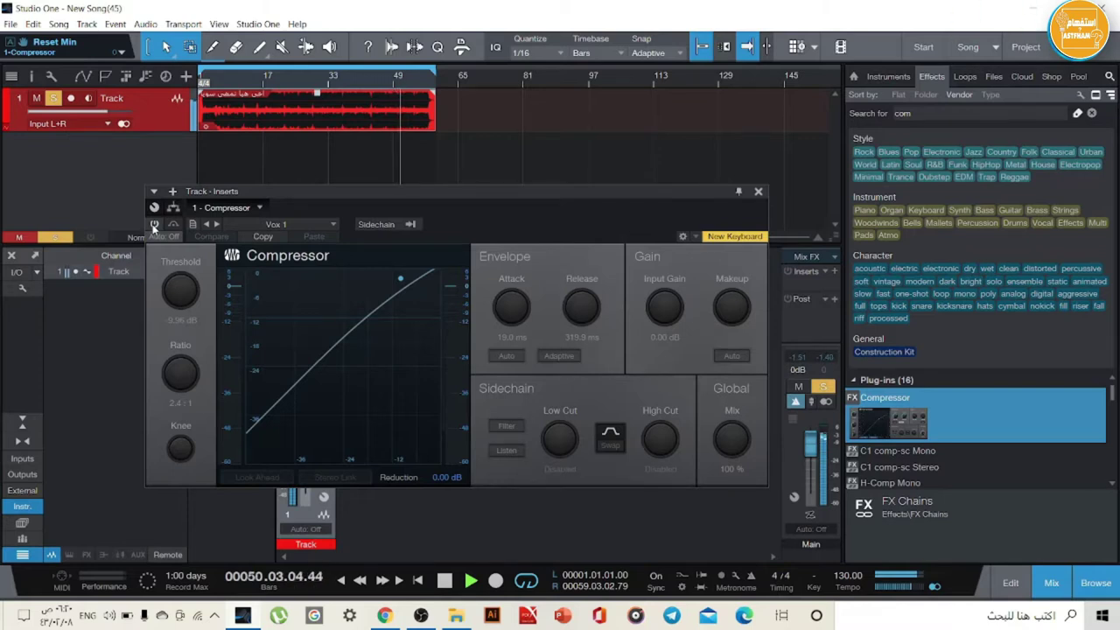
# Step: Re-enable the Compressor and audition the Rap Vocal and Female Vox 1 presets from its Vocals group during playback
pyautogui.click(154, 224)
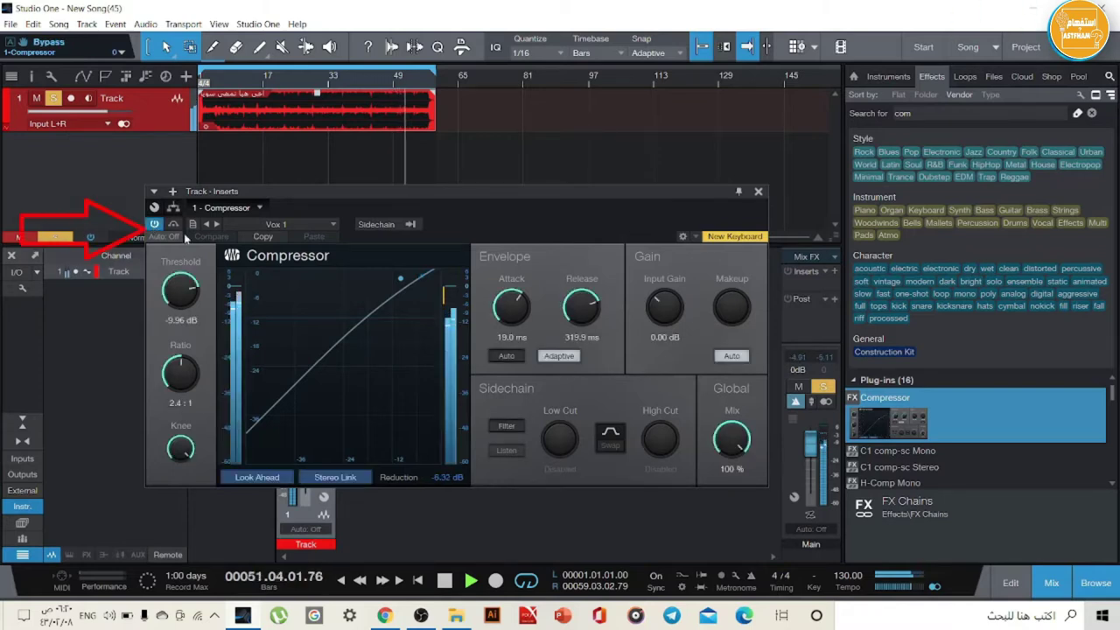
pyautogui.click(307, 224)
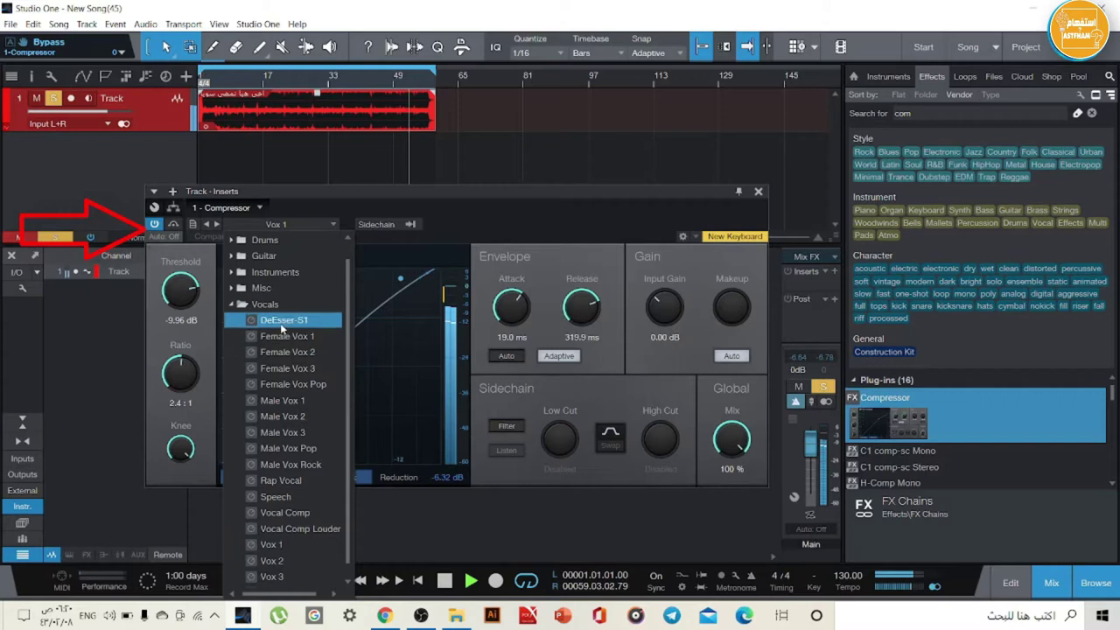
pyautogui.click(293, 447)
pyautogui.scroll(-1, 292, 447)
pyautogui.click(280, 467)
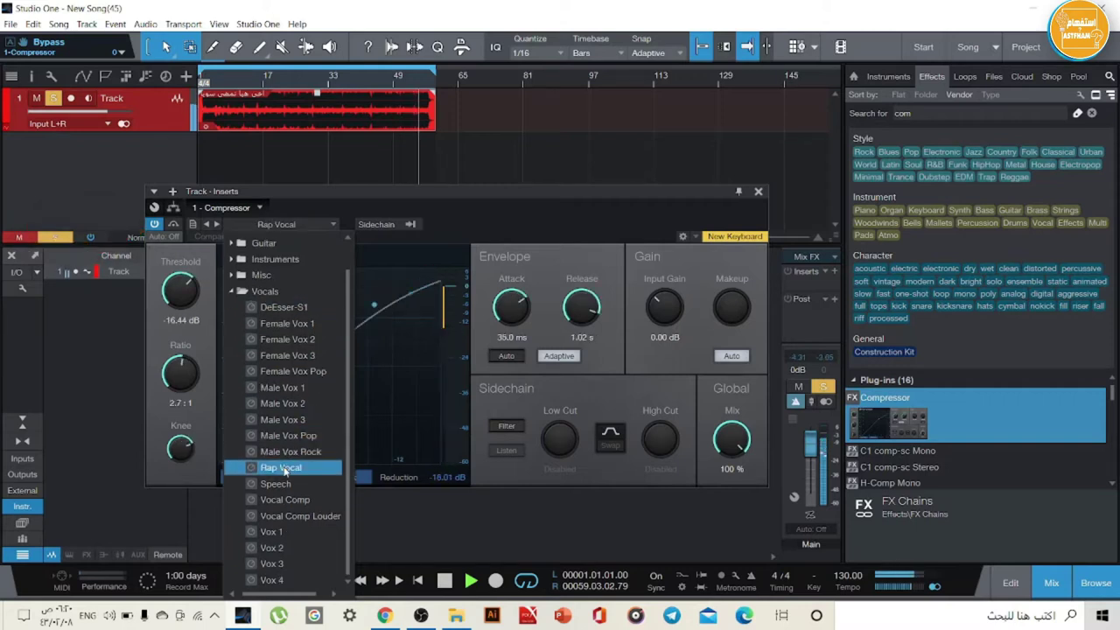
pyautogui.click(284, 307)
pyautogui.click(284, 324)
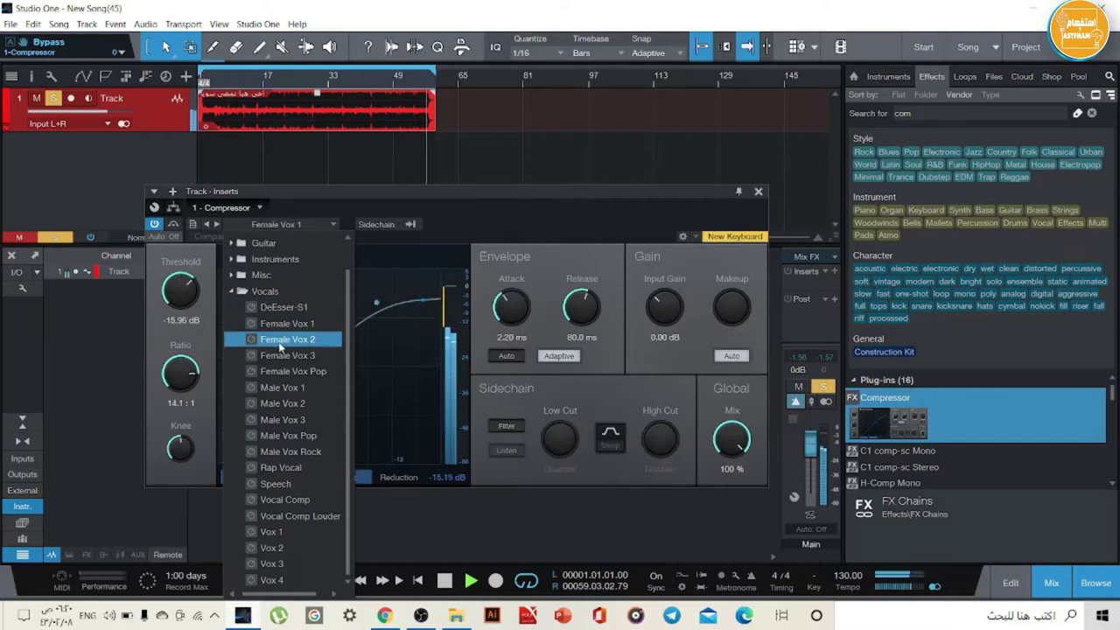
# Step: Audition the Hard & Fast and Master Bus presets from the Compressor's Misc group during playback
pyautogui.click(260, 275)
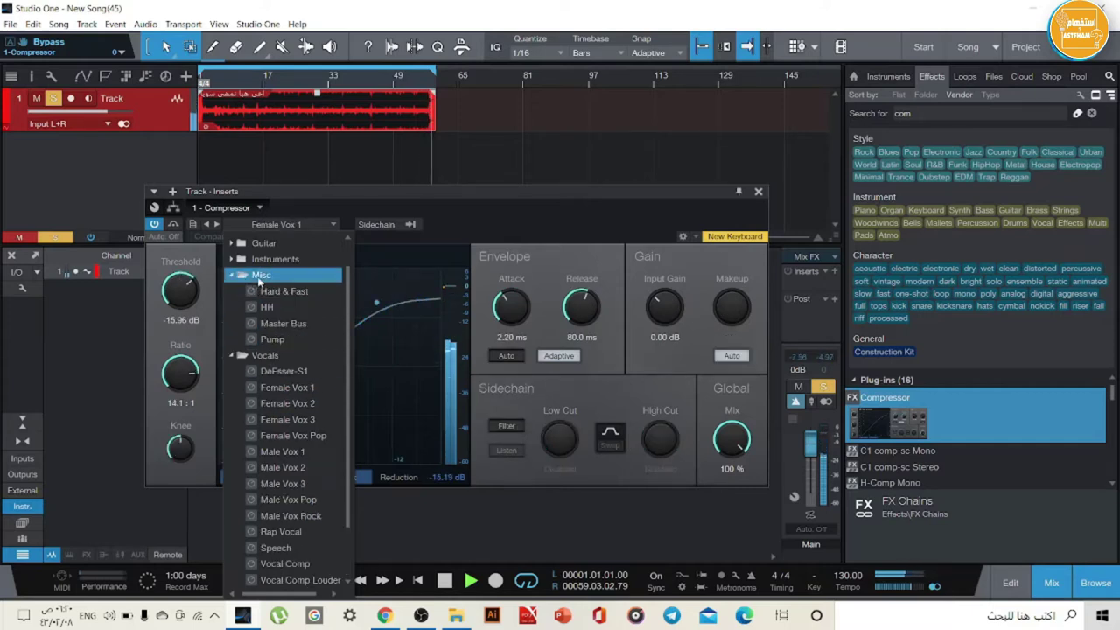
pyautogui.click(267, 307)
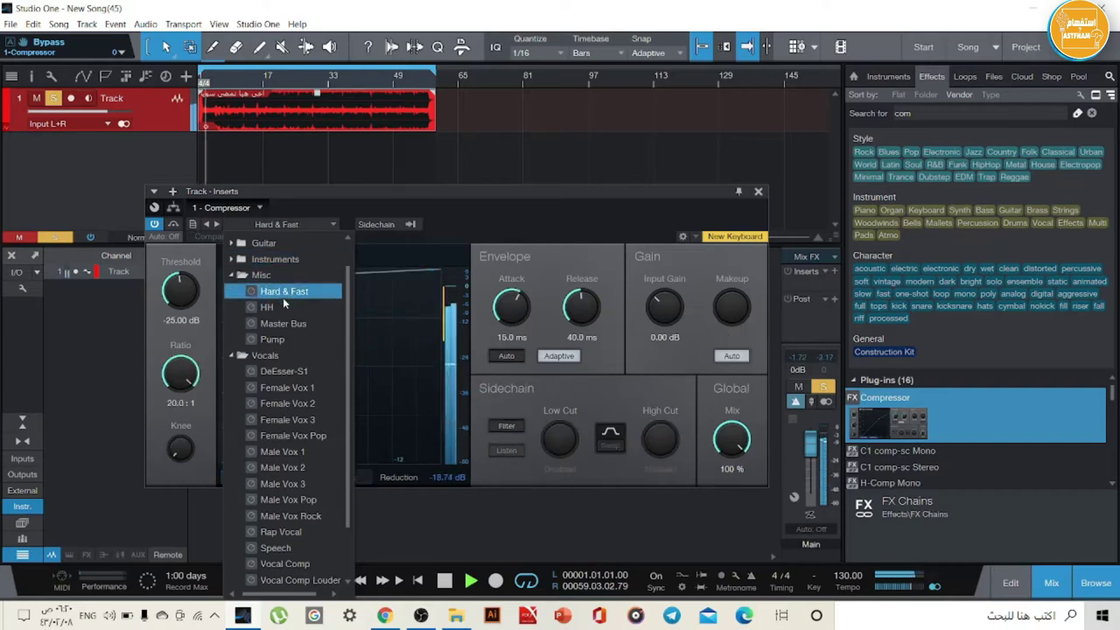
pyautogui.click(283, 323)
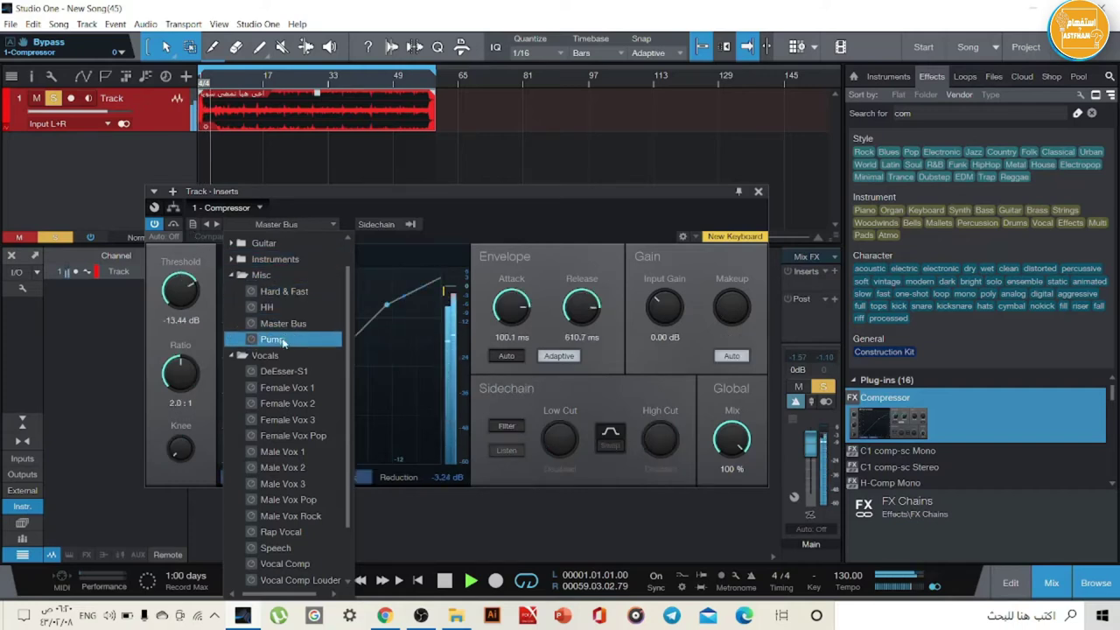
# Step: Audition the Compressor's Instruments presets during playback, including Clavinet Attack, Electric Piano, Strings and Vibes
pyautogui.click(267, 259)
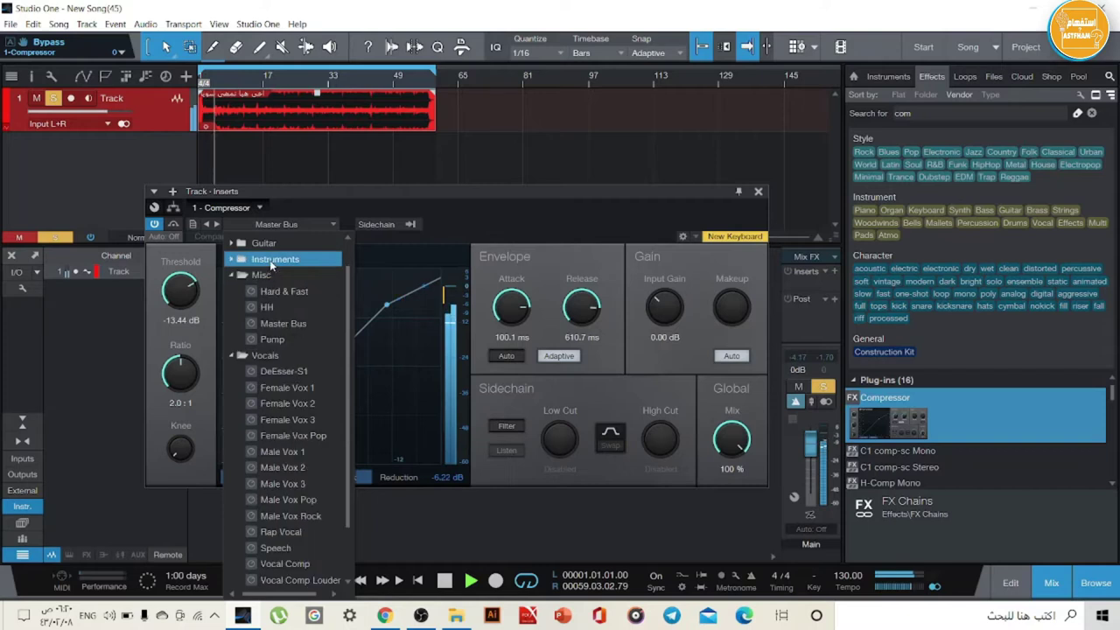
pyautogui.click(278, 275)
pyautogui.click(278, 308)
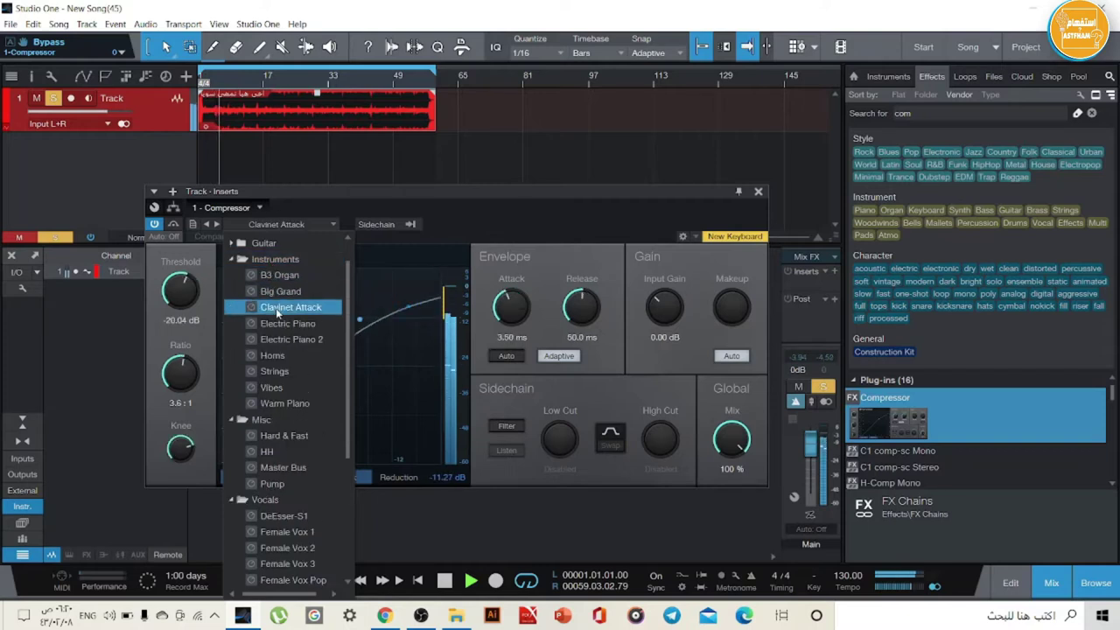
pyautogui.click(280, 340)
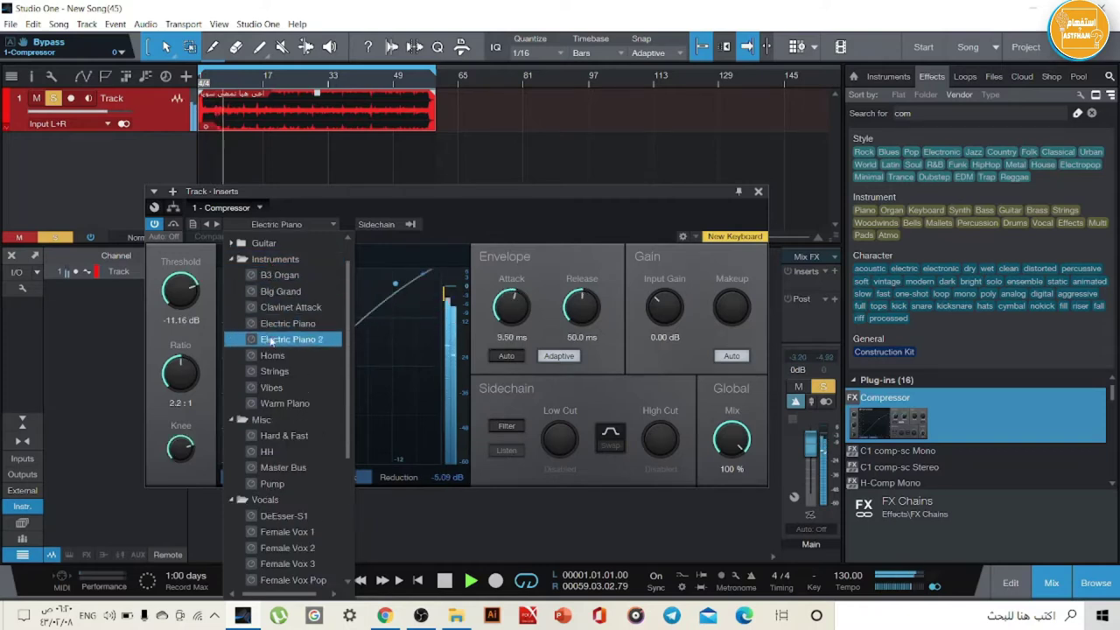
pyautogui.click(272, 355)
pyautogui.click(274, 372)
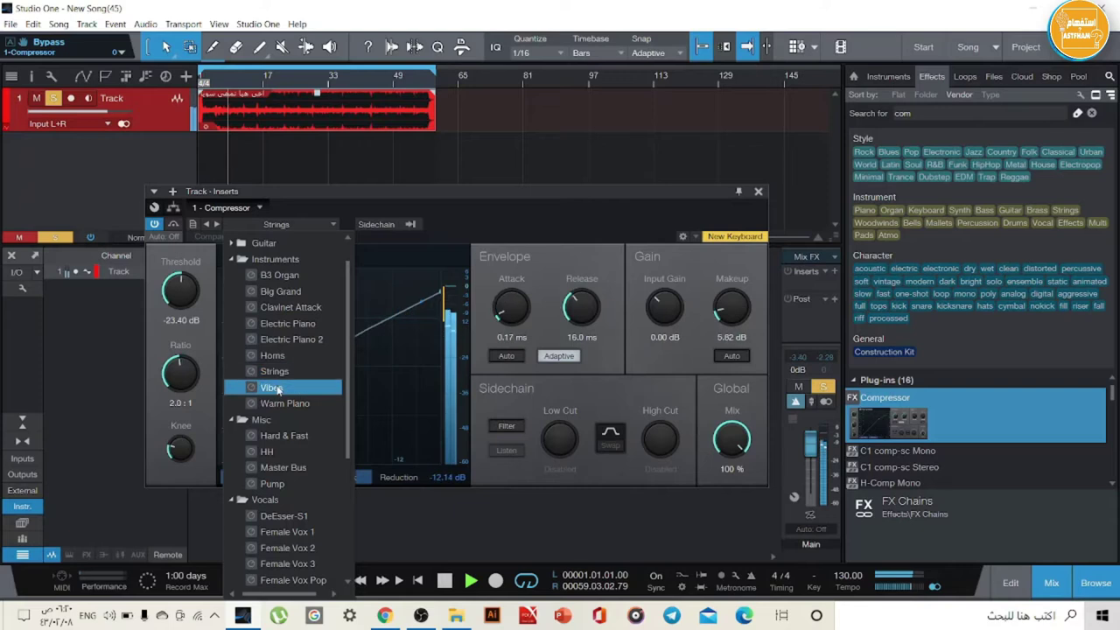
pyautogui.click(280, 387)
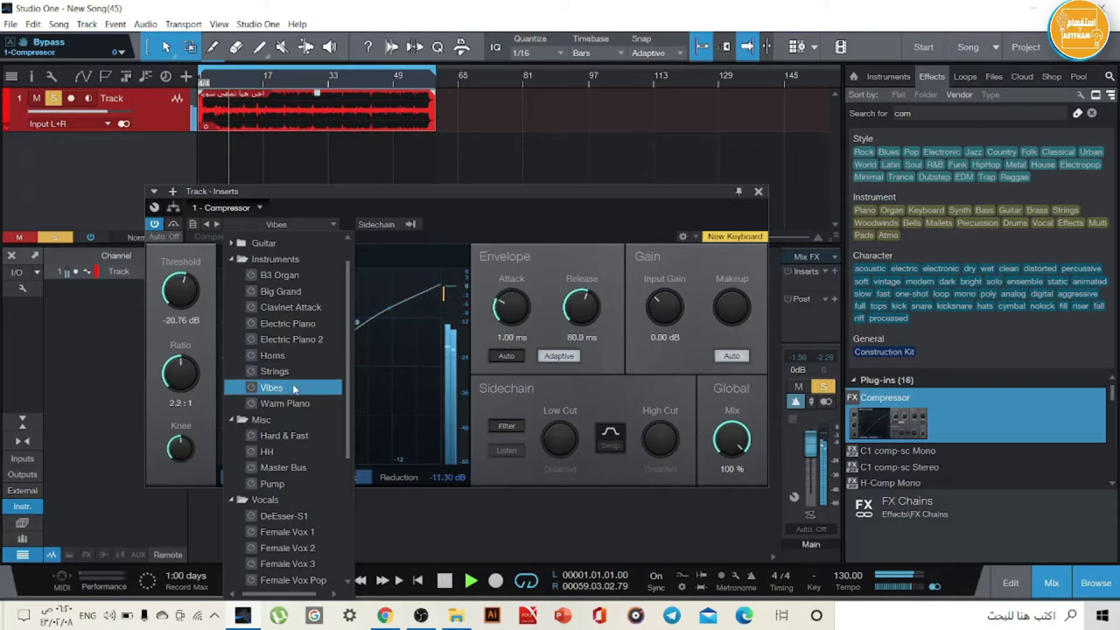
# Step: Toggle the Compressor's bypass repeatedly during playback to compare the Vibes preset with the unprocessed sound, leaving the effect enabled
pyautogui.click(155, 224)
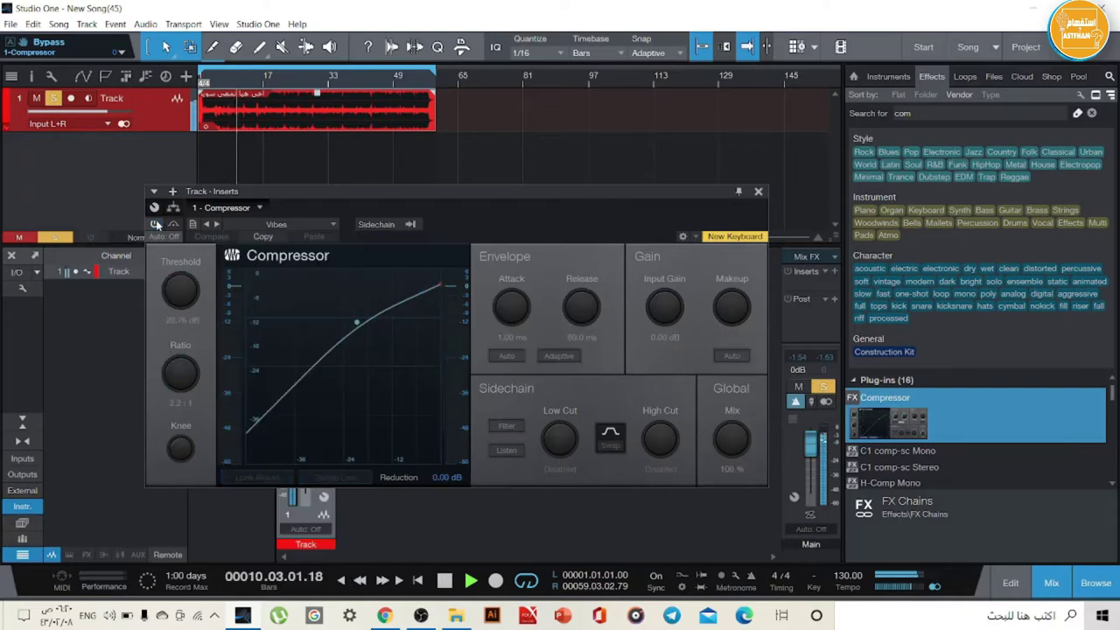
pyautogui.click(157, 224)
pyautogui.click(157, 224)
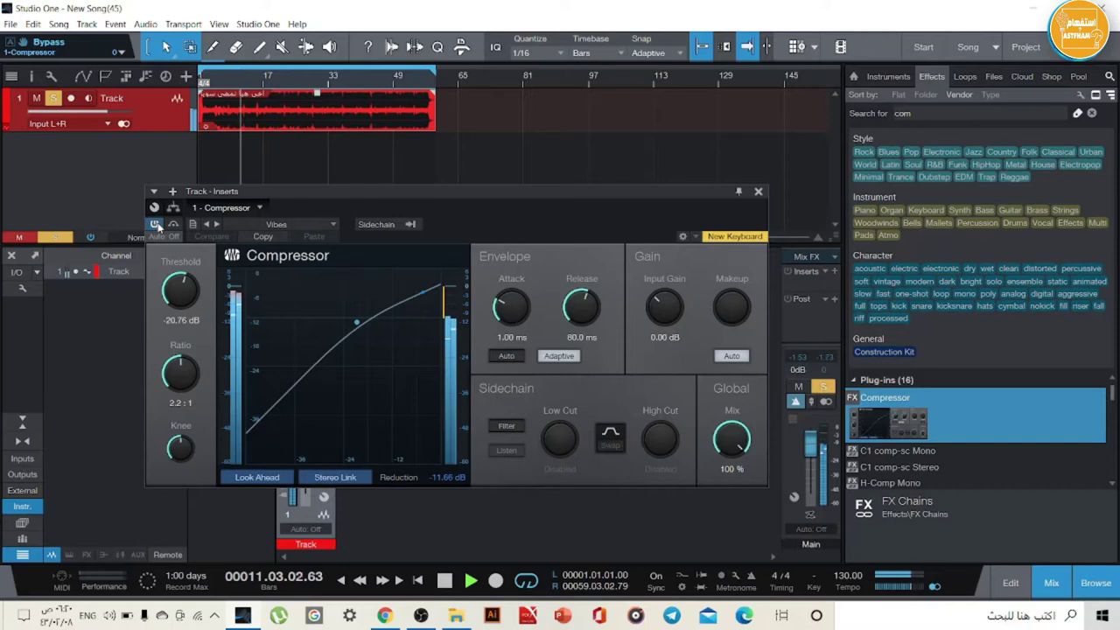
pyautogui.click(156, 224)
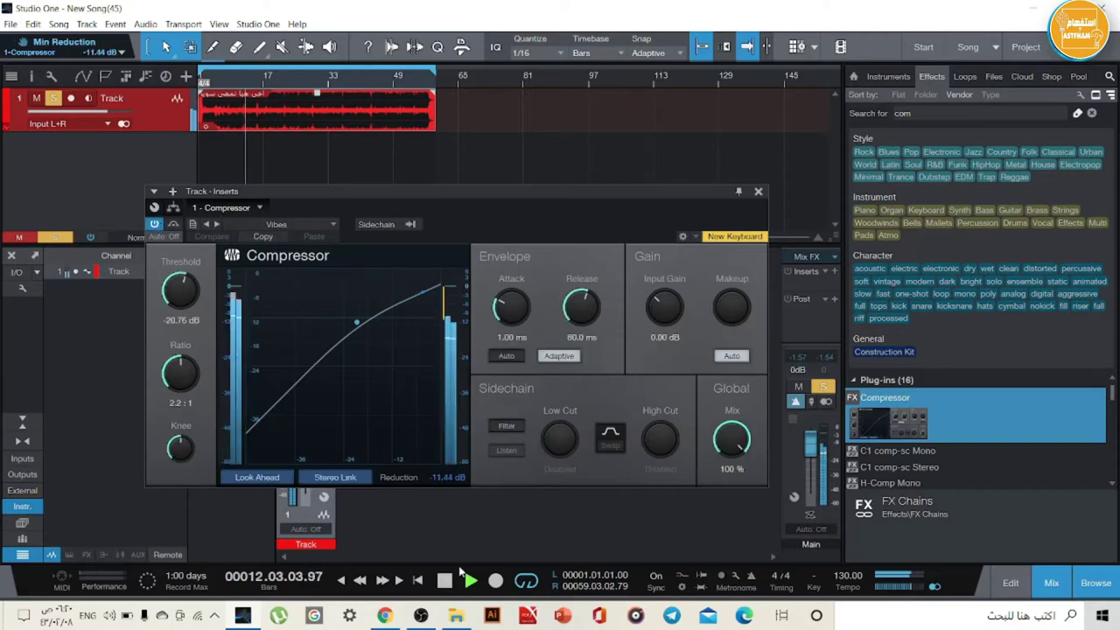
# Step: Reset the Compressor to its default preset and set the threshold to -12.88 dB
pyautogui.click(289, 224)
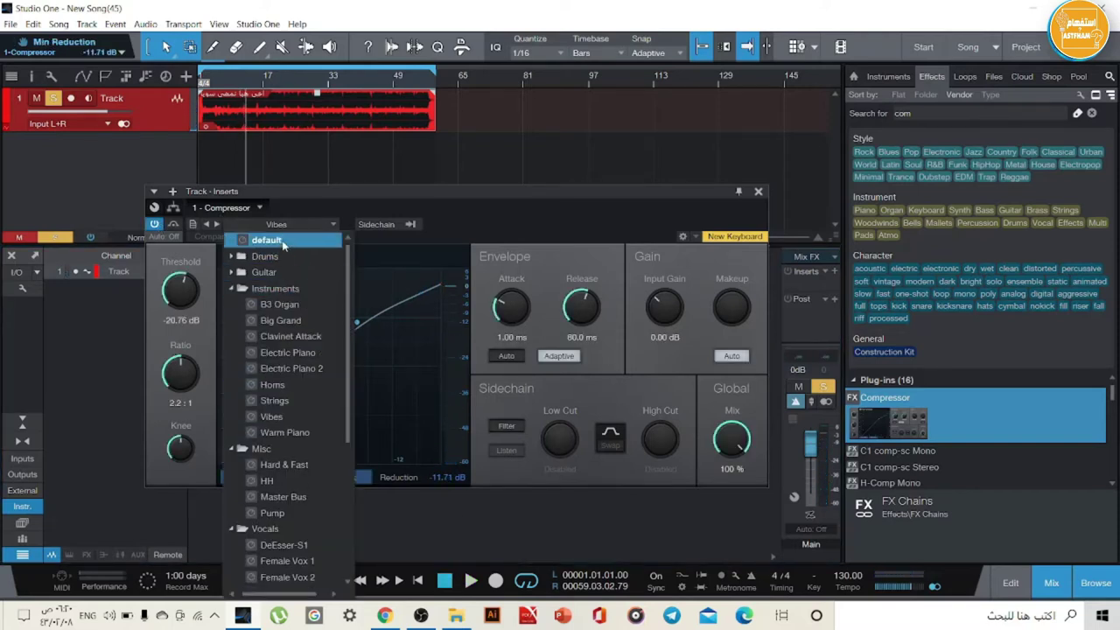
pyautogui.click(281, 243)
pyautogui.click(267, 241)
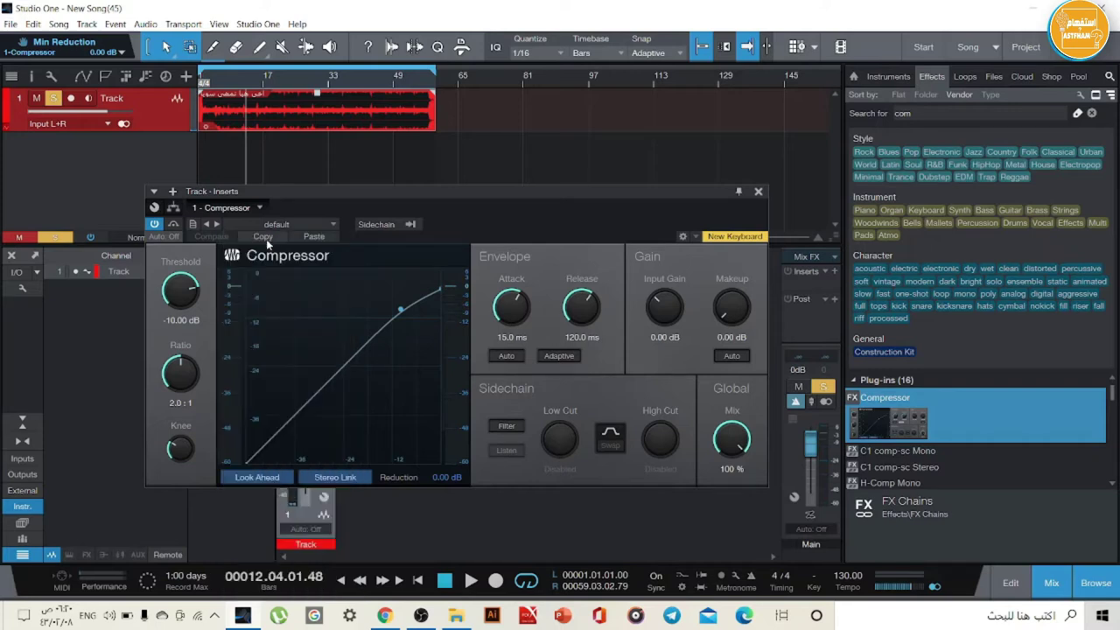
pyautogui.moveTo(187, 289); pyautogui.dragTo(189, 299)
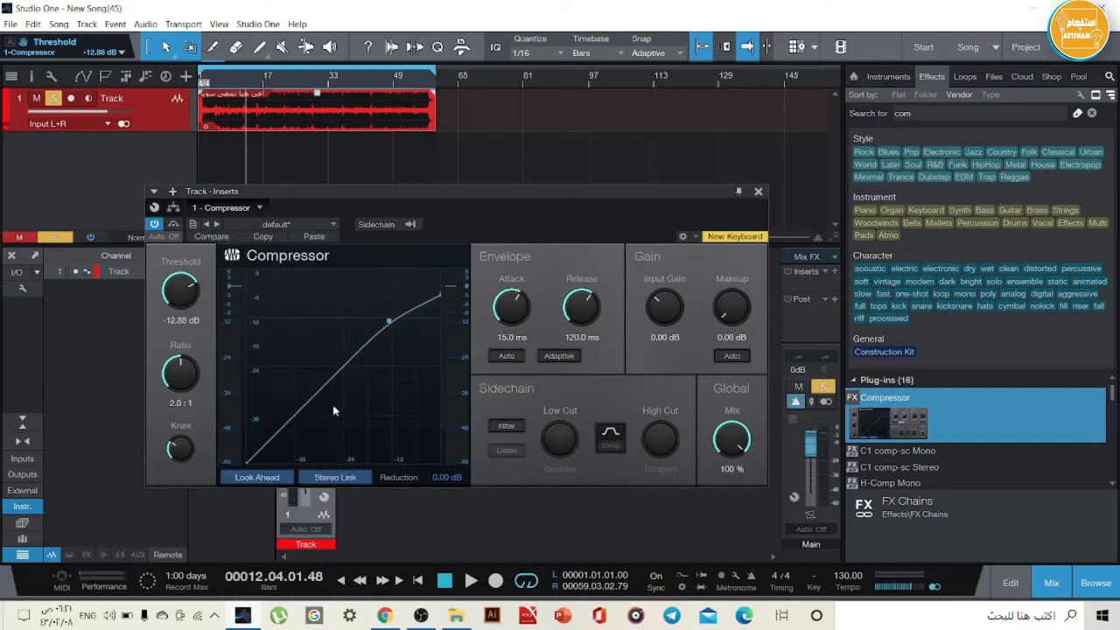
# Step: Close the Compressor window, play a short part of the track and stop playback
pyautogui.click(757, 190)
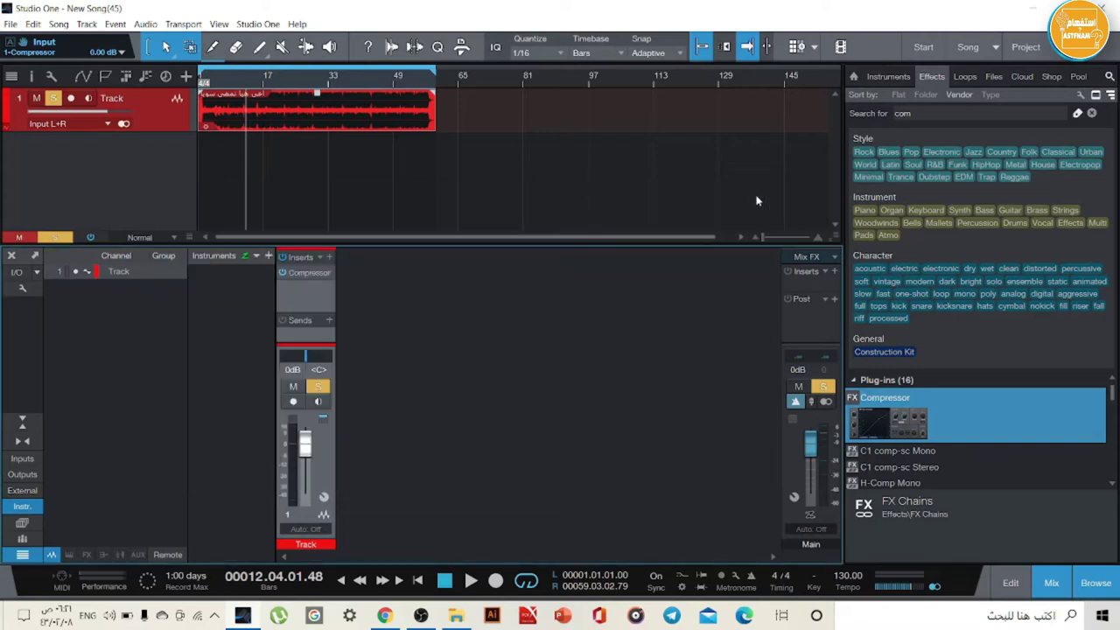
pyautogui.click(472, 580)
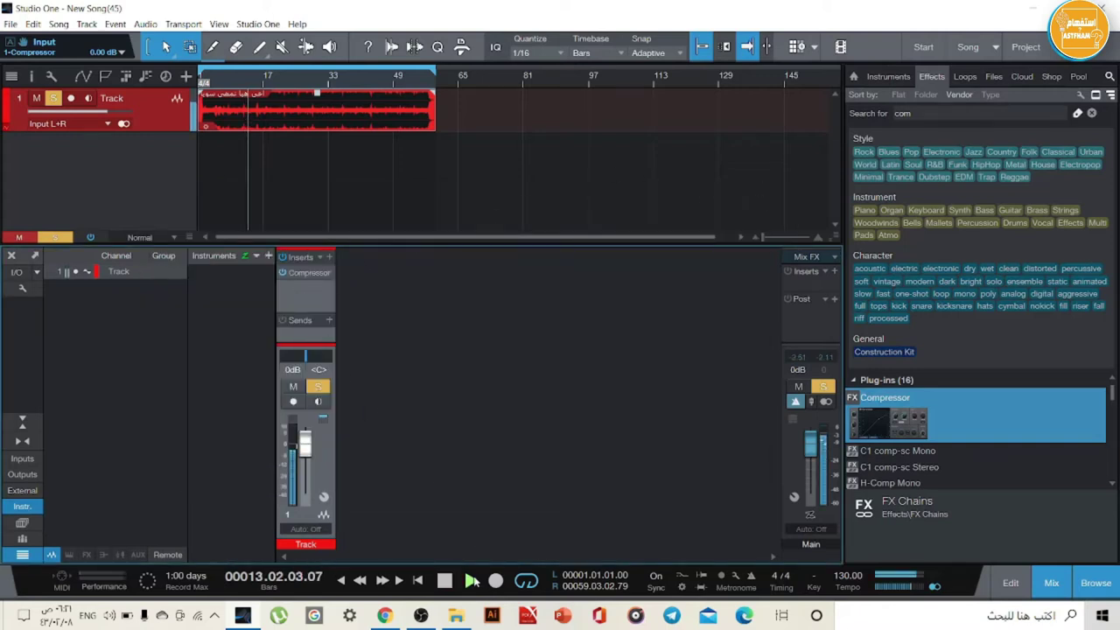
pyautogui.click(440, 582)
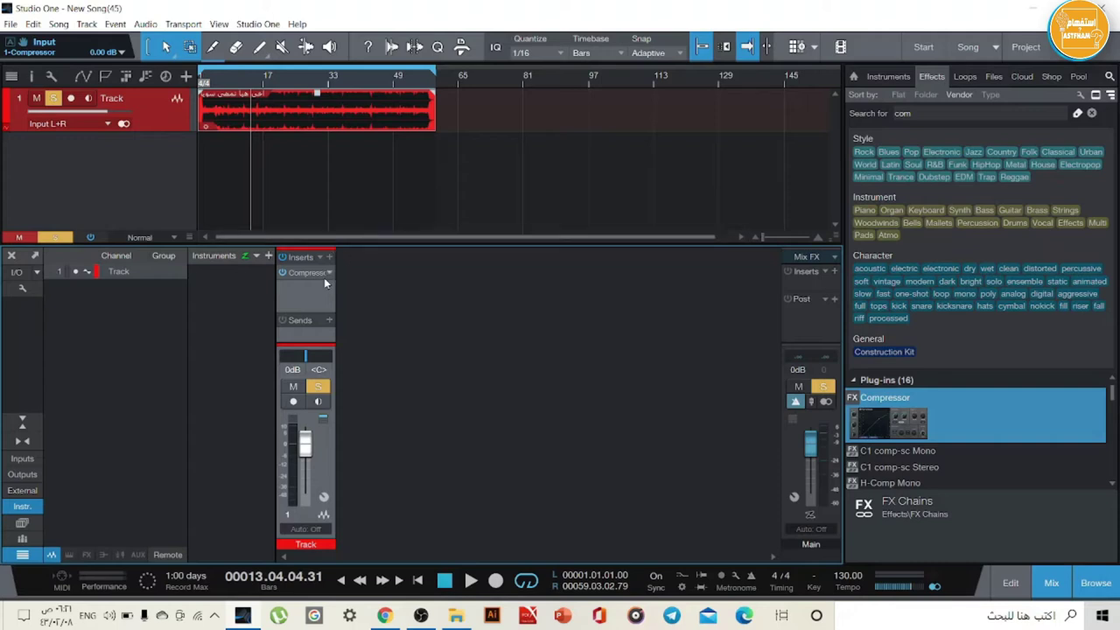
# Step: Search the track's insert effects for "eq", add Pro EQ after the Compressor, and reposition its window so all band controls show
pyautogui.moveTo(307, 315); pyautogui.dragTo(308, 317)
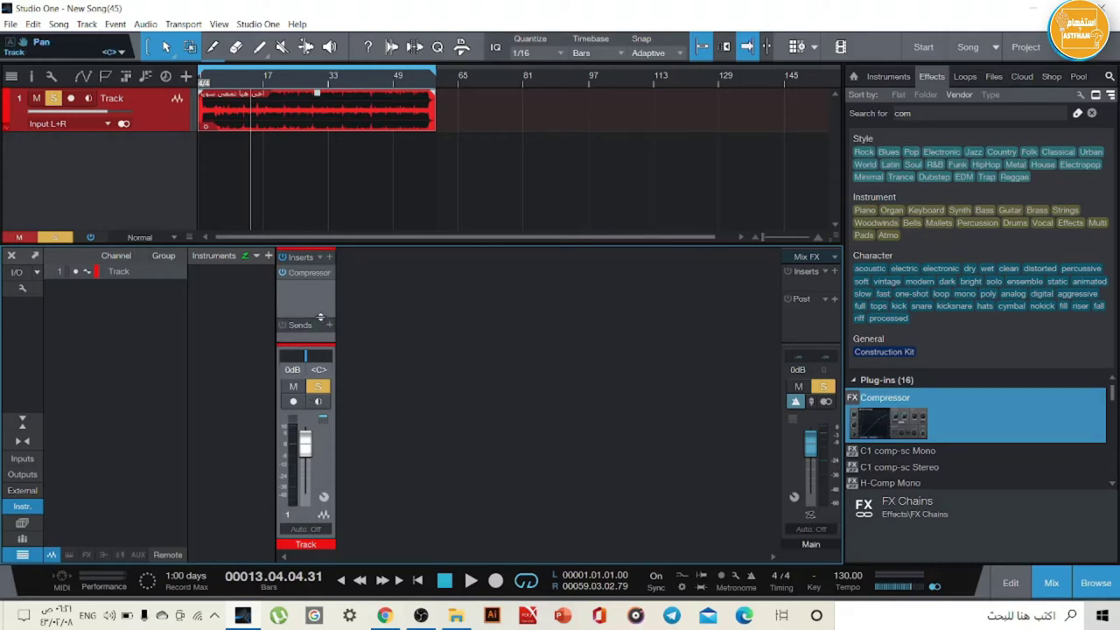
pyautogui.click(330, 259)
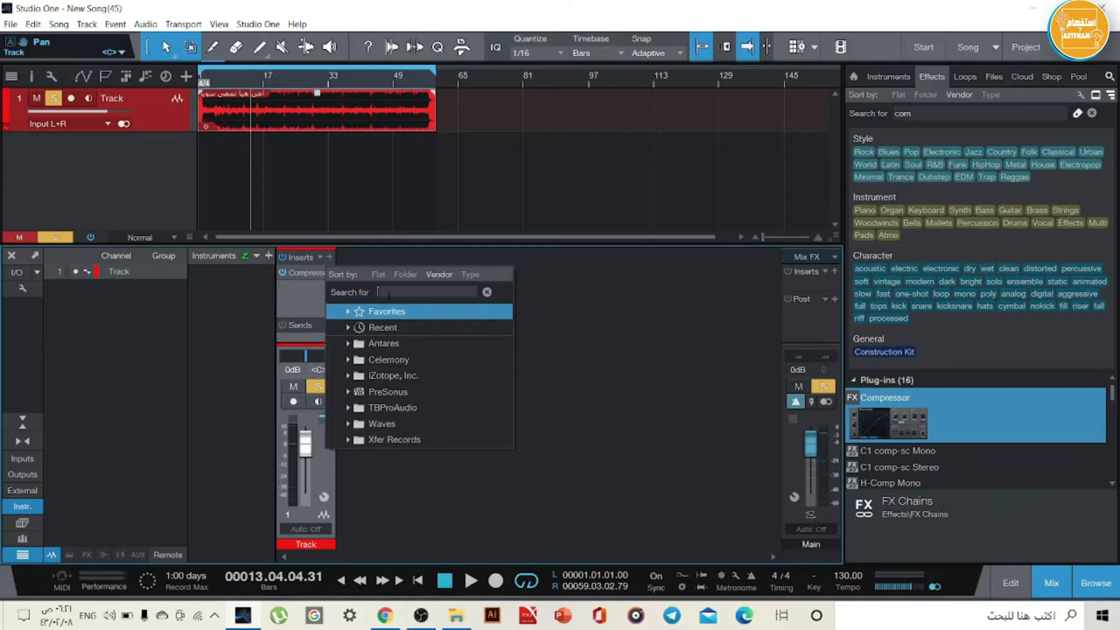
pyautogui.write('a')
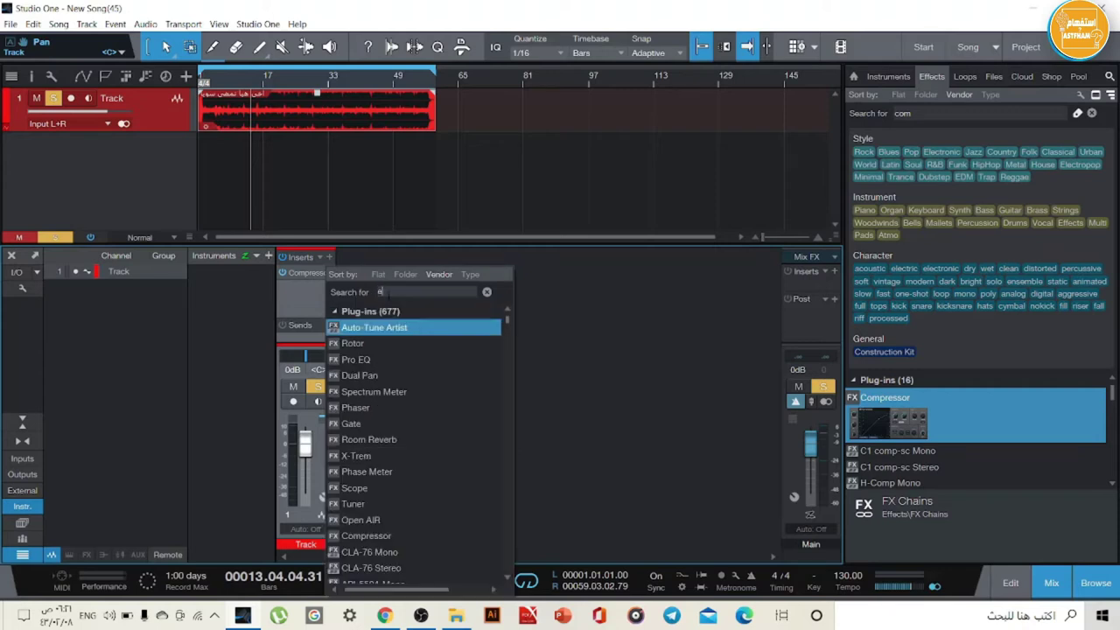
pyautogui.write('q')
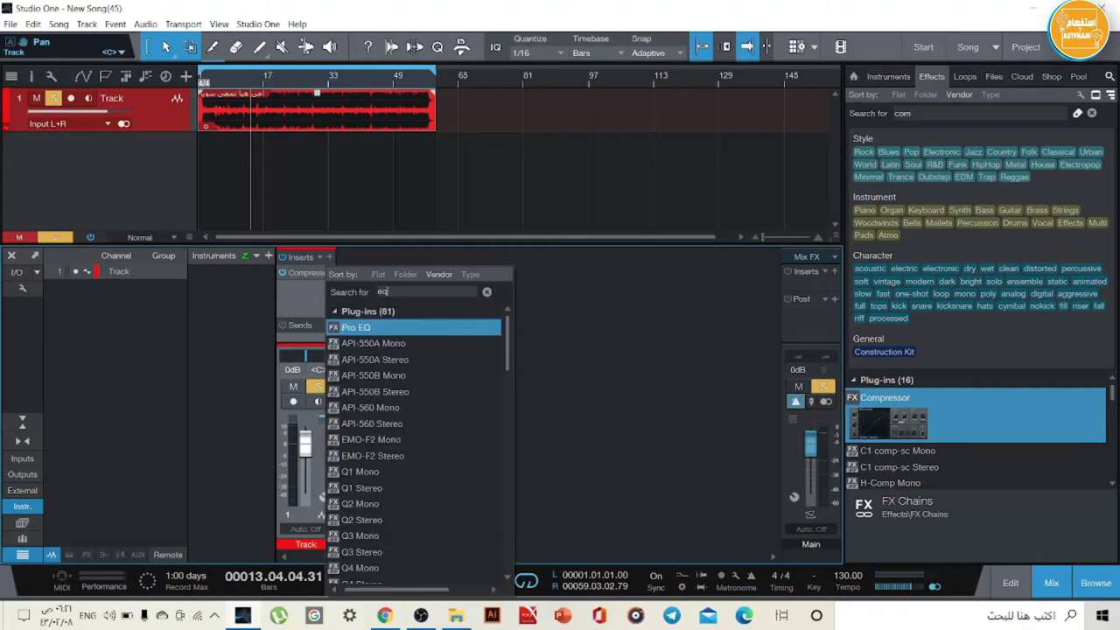
pyautogui.click(348, 329)
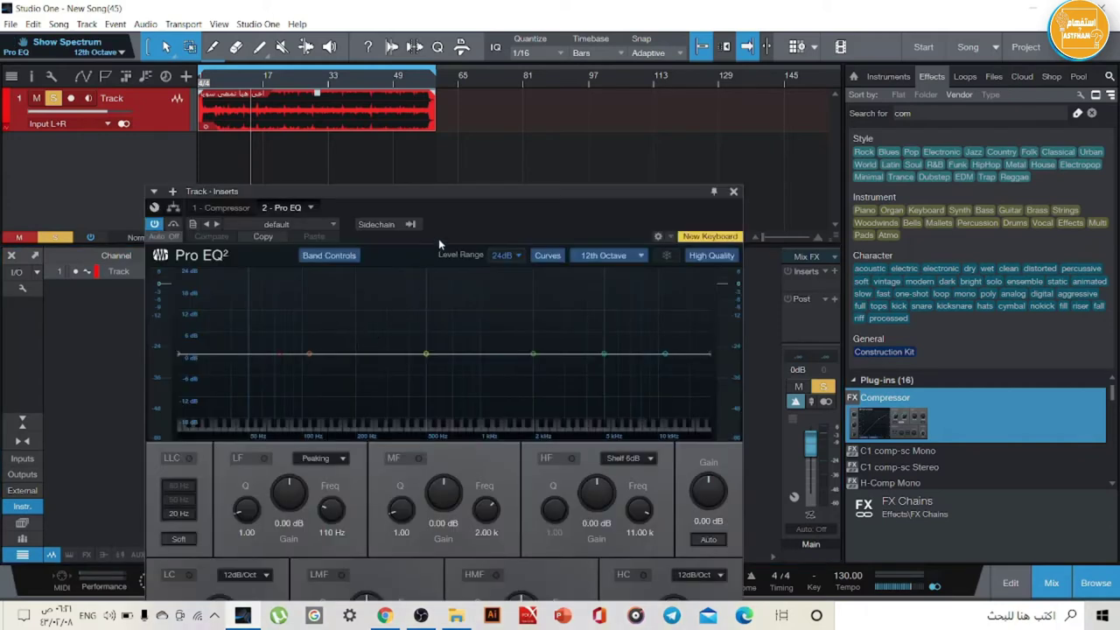
pyautogui.moveTo(430, 198); pyautogui.dragTo(478, 95)
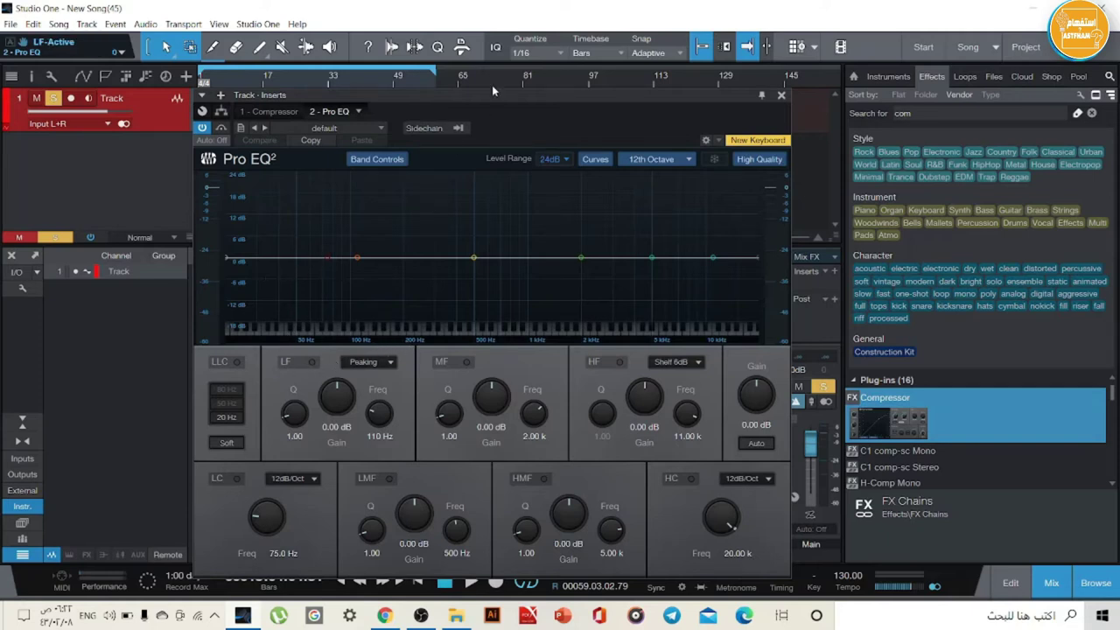
pyautogui.moveTo(486, 99); pyautogui.dragTo(455, 81)
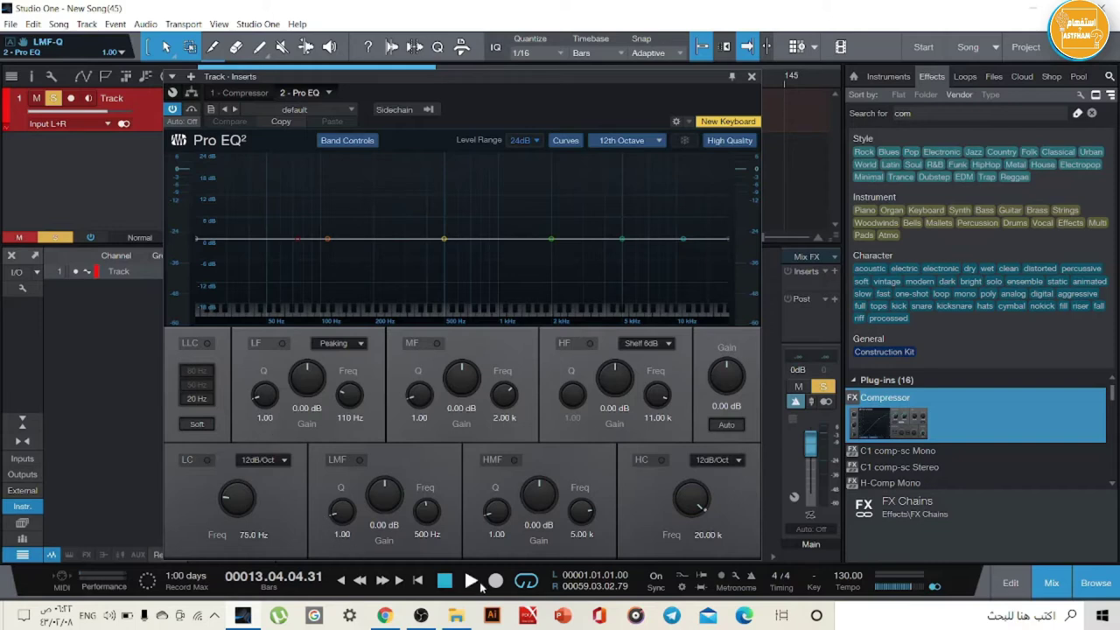
# Step: Look through Pro EQ's Vocal presets and close the list without loading one
pyautogui.click(308, 110)
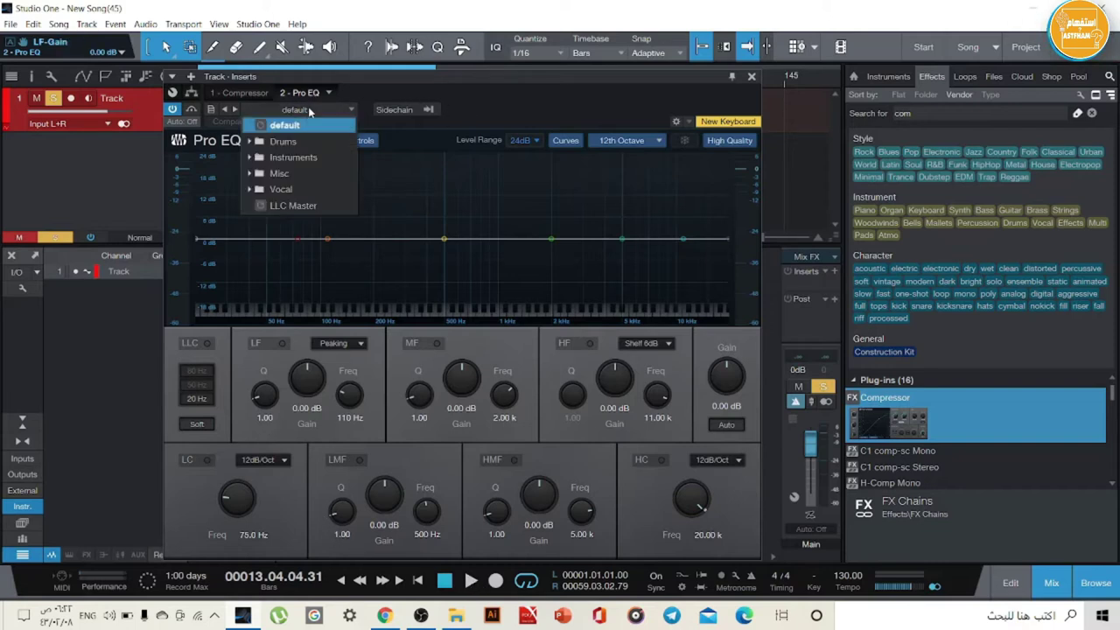
pyautogui.click(281, 191)
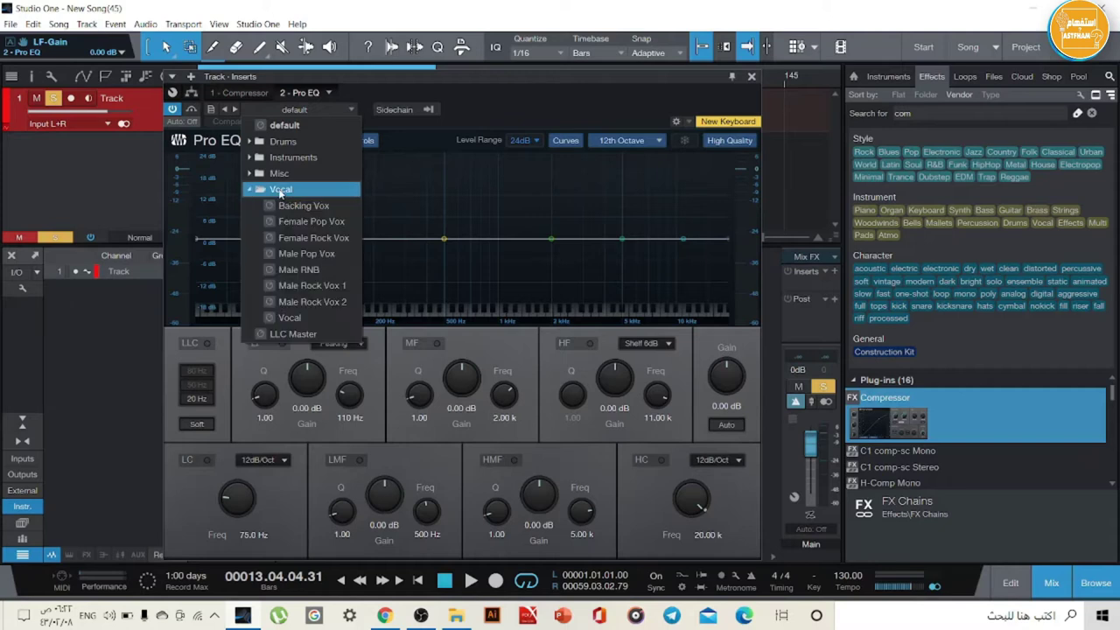
pyautogui.click(469, 106)
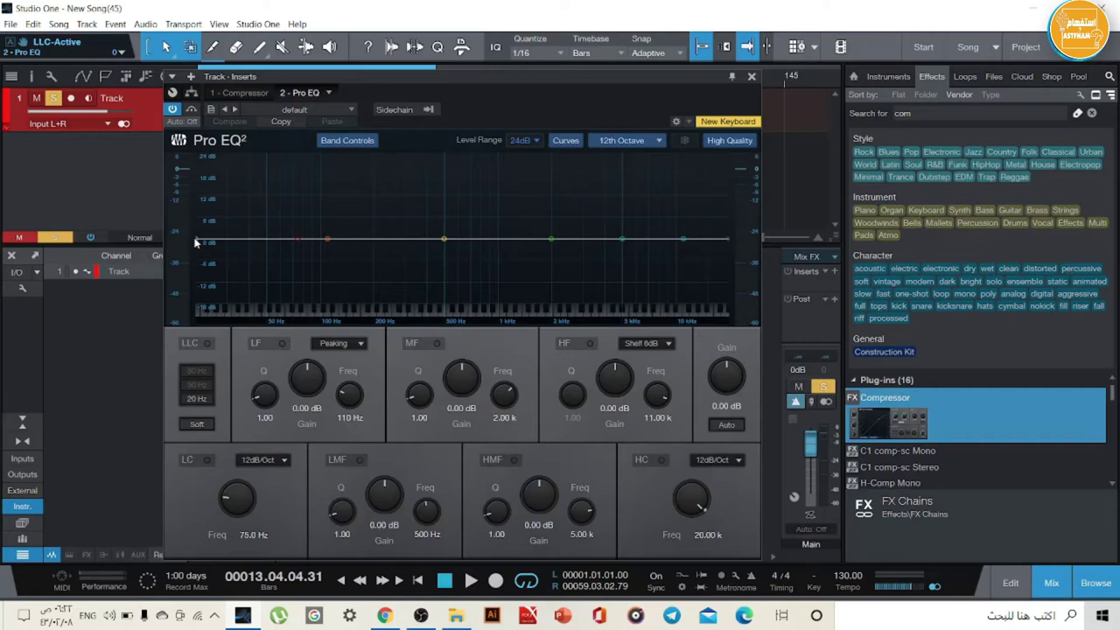
# Step: Turn on Pro EQ's LLC low-cut filter, try its 80 Hz cutoff and return it to 20 Hz
pyautogui.click(208, 343)
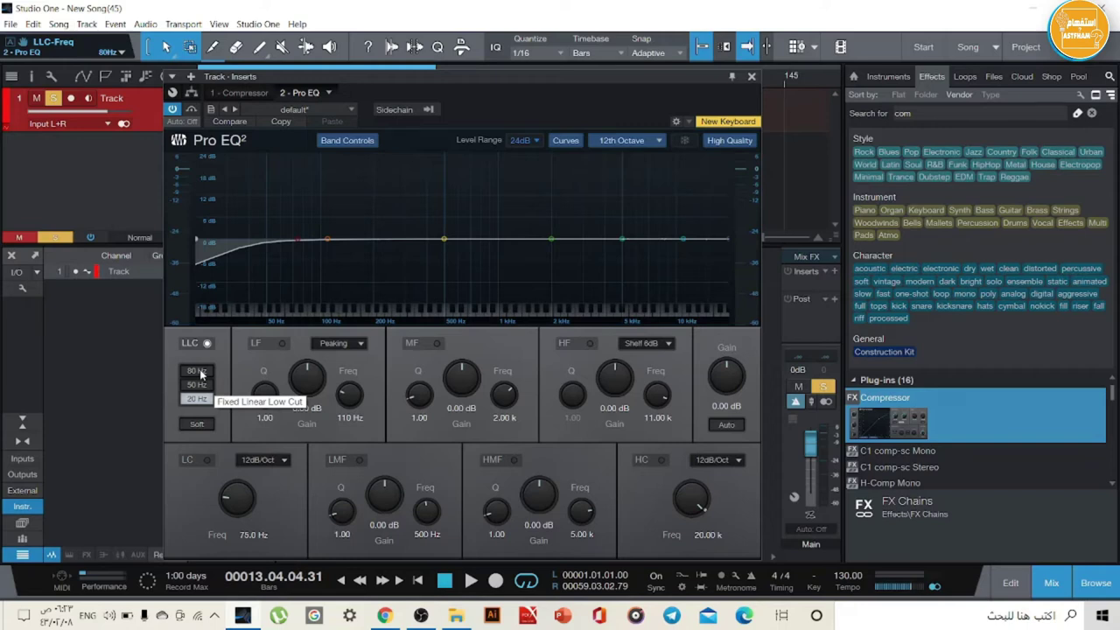
pyautogui.click(198, 371)
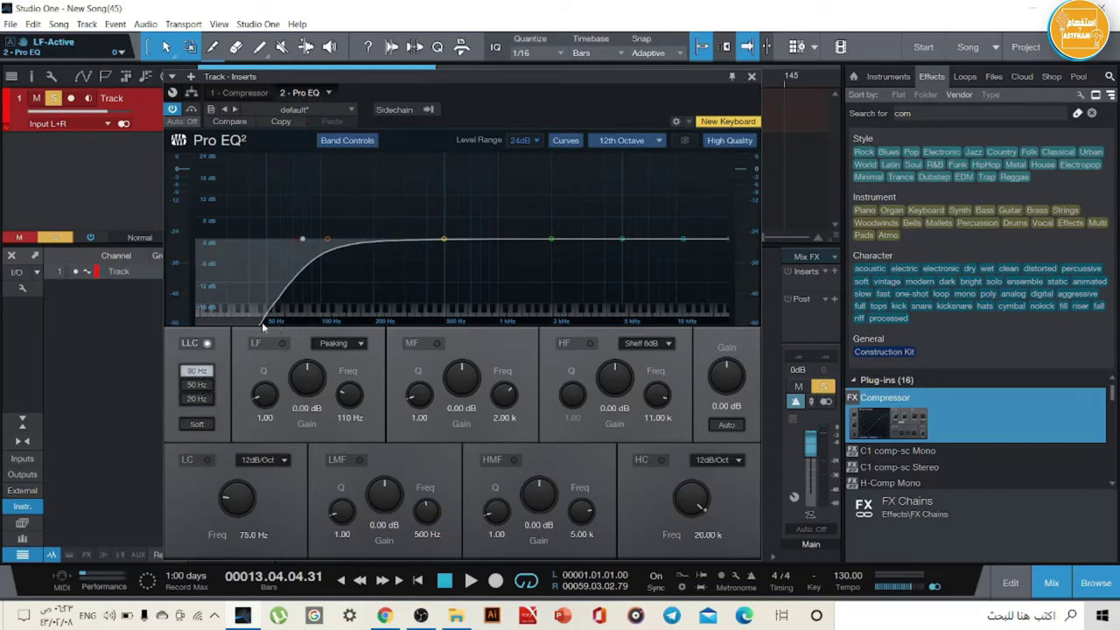
pyautogui.click(194, 399)
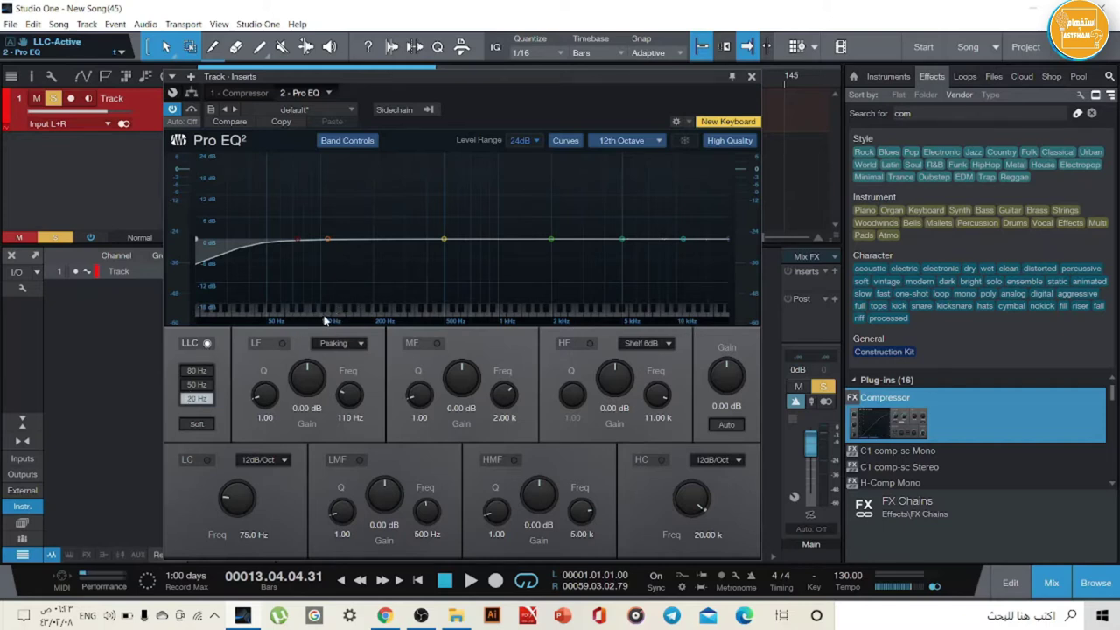
# Step: Enable Pro EQ's LC low-cut band and turn off the LLC filter
pyautogui.click(206, 460)
pyautogui.click(199, 423)
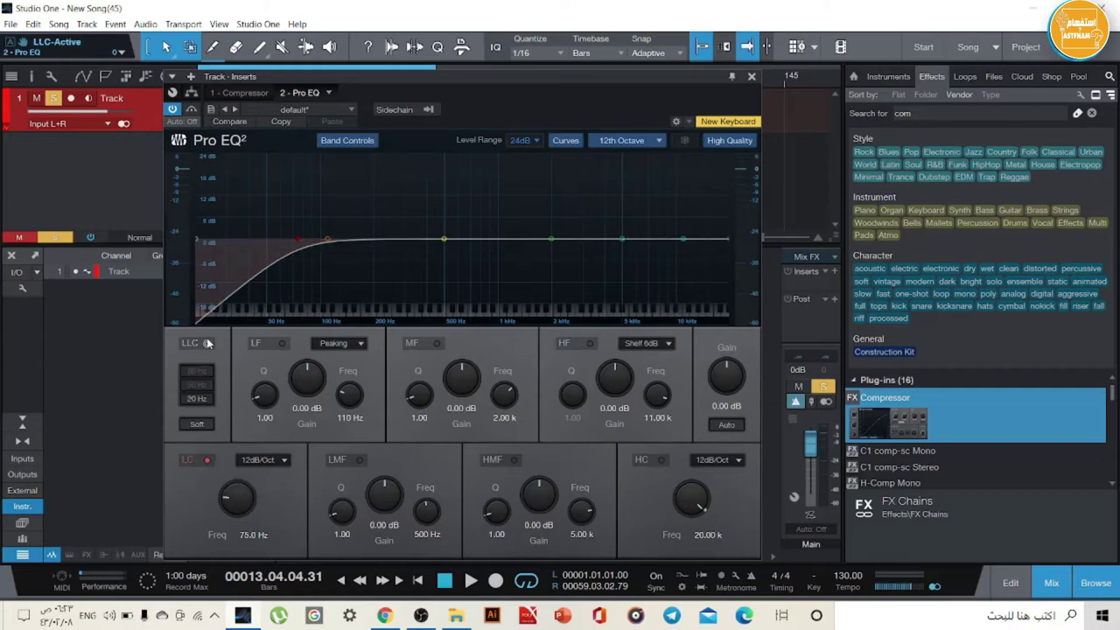
# Step: Set Pro EQ's LC low-cut slope to 24dB/Oct and raise its frequency to about 174 Hz
pyautogui.click(254, 461)
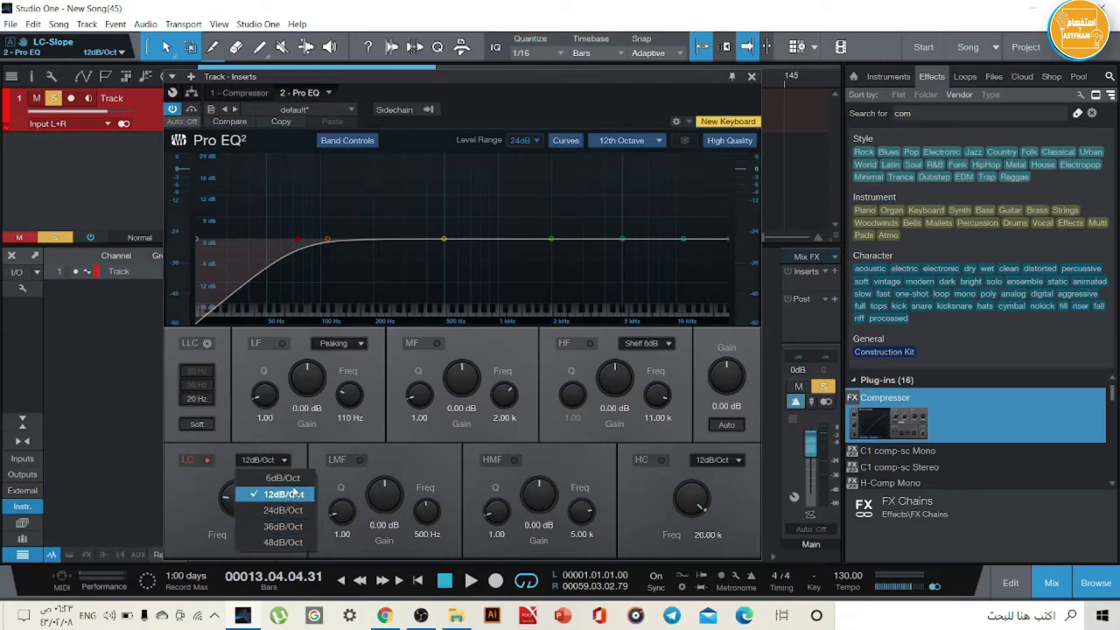
pyautogui.click(282, 513)
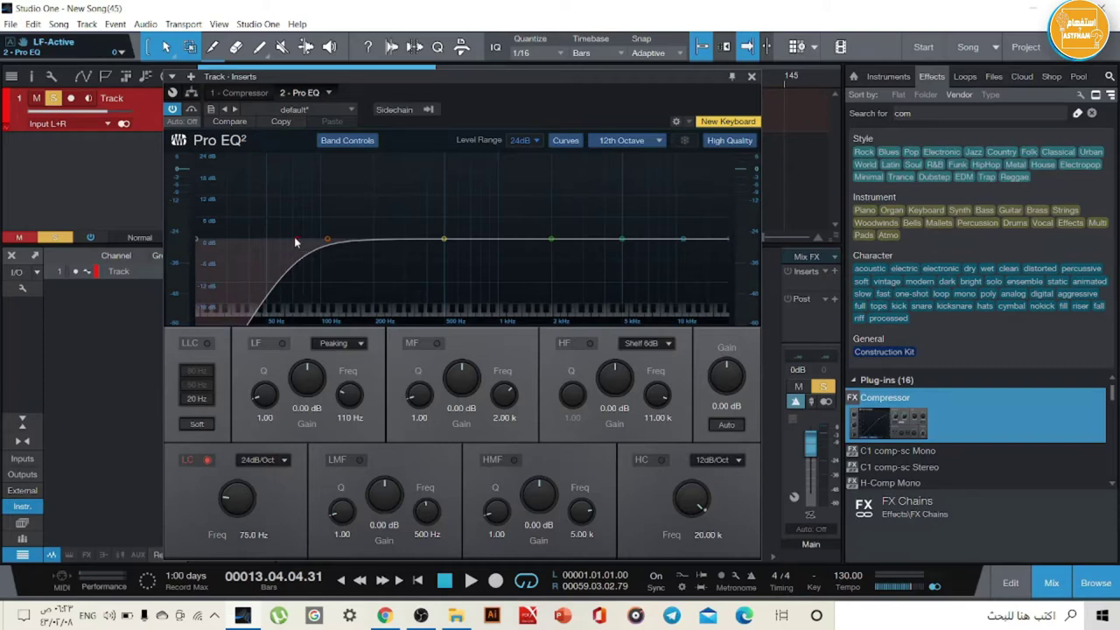
pyautogui.moveTo(296, 242); pyautogui.dragTo(364, 259)
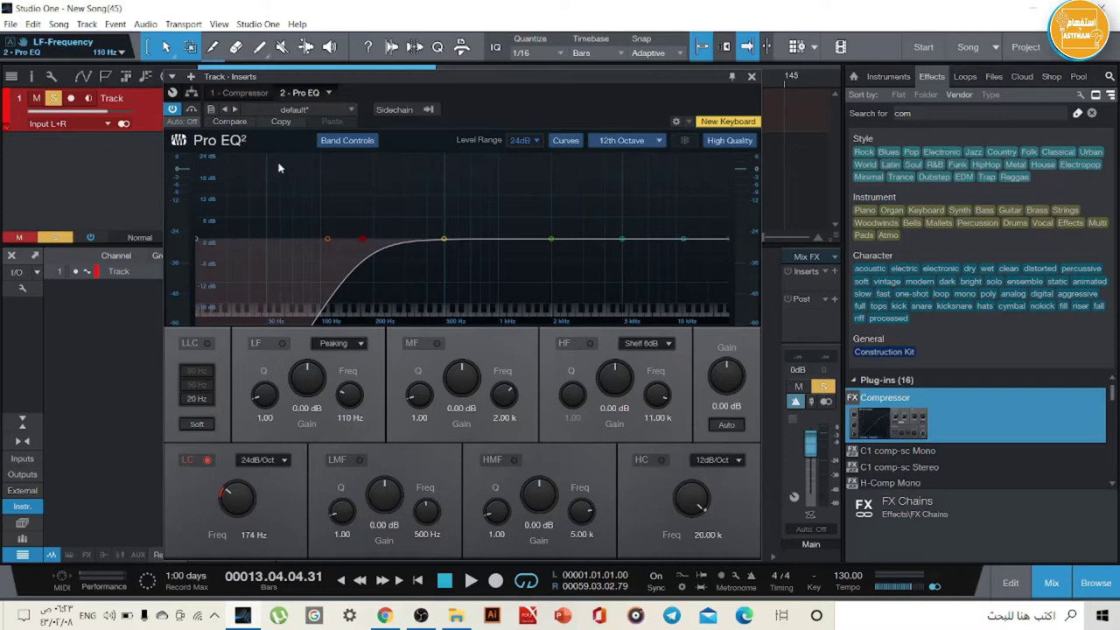
# Step: Play the track in several passes to examine its frequency spectrum against the low-cut curve
pyautogui.click(470, 582)
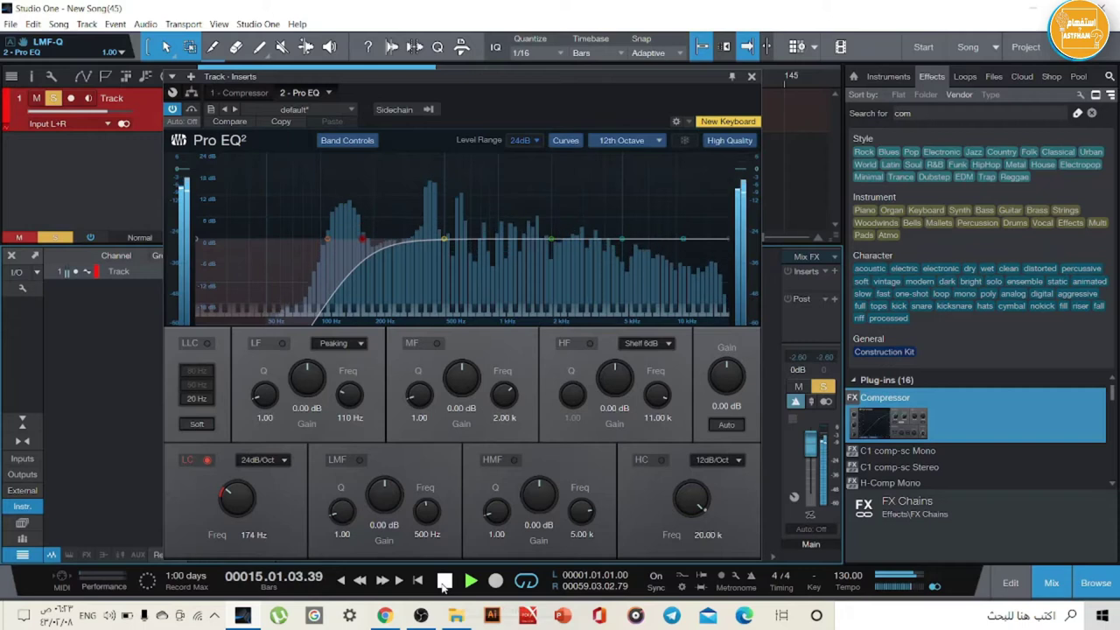
pyautogui.click(443, 581)
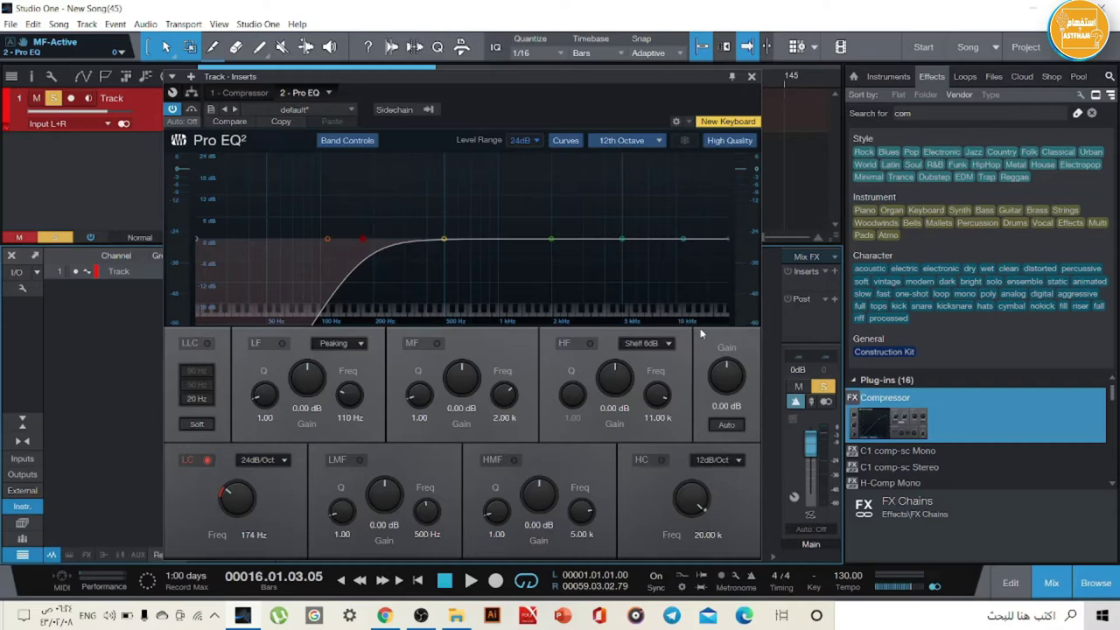
pyautogui.click(470, 580)
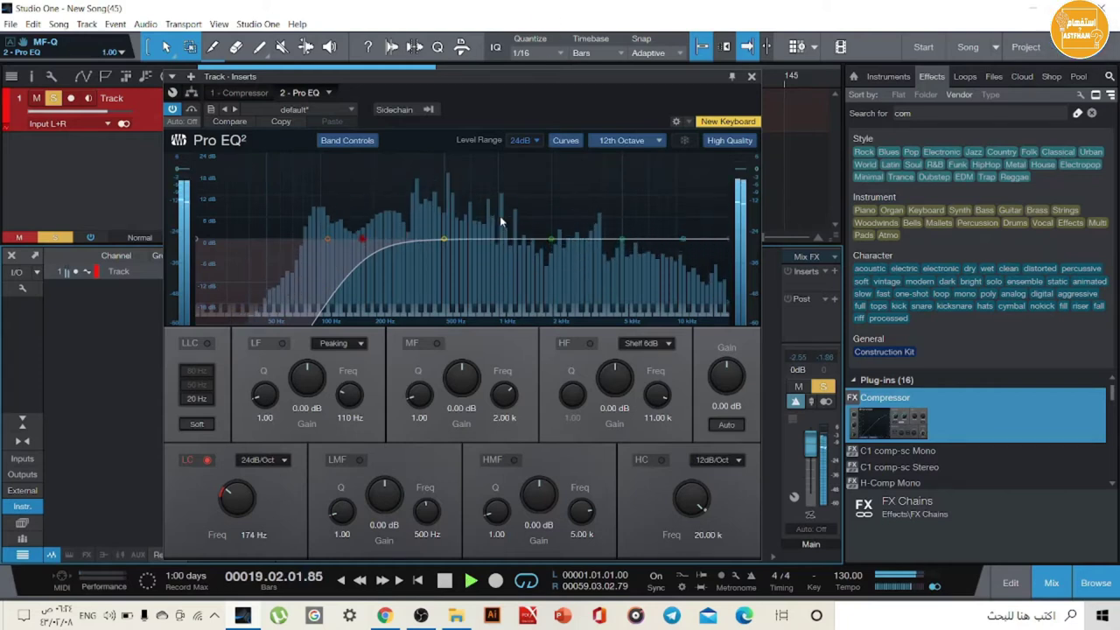
pyautogui.click(444, 580)
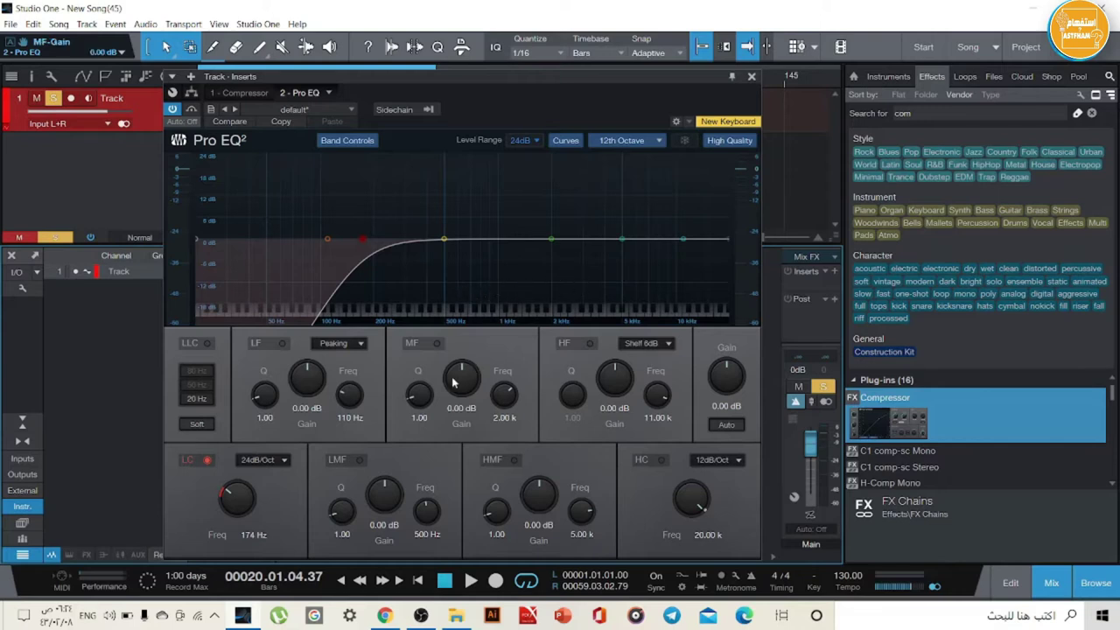
pyautogui.press('space')
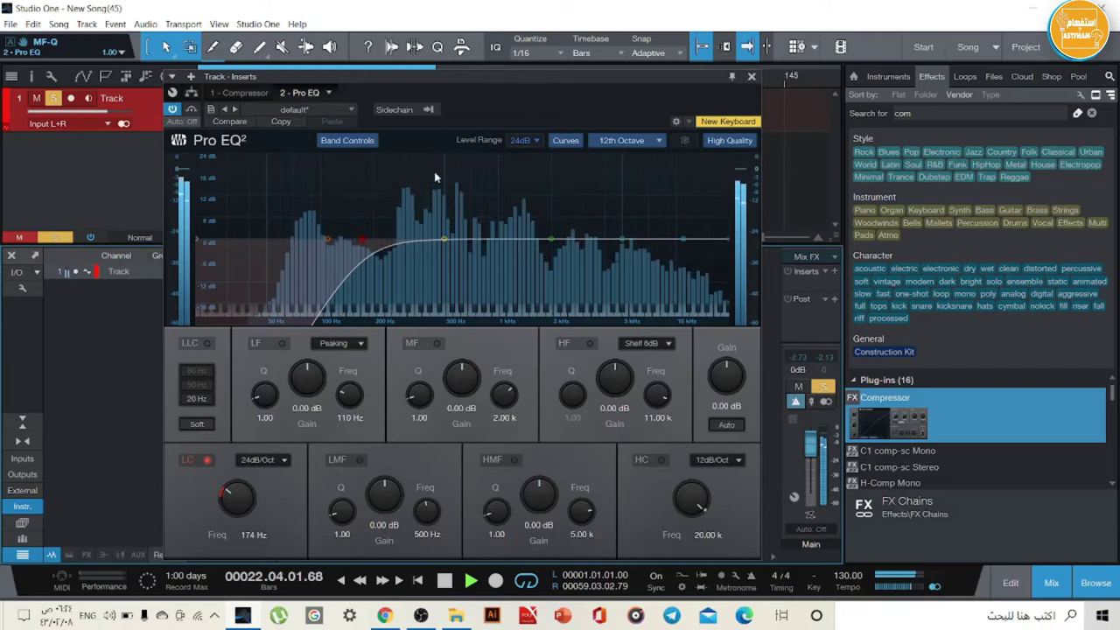
# Step: Lower the computer's speaker volume during playback and dismiss the volume control
pyautogui.click(109, 615)
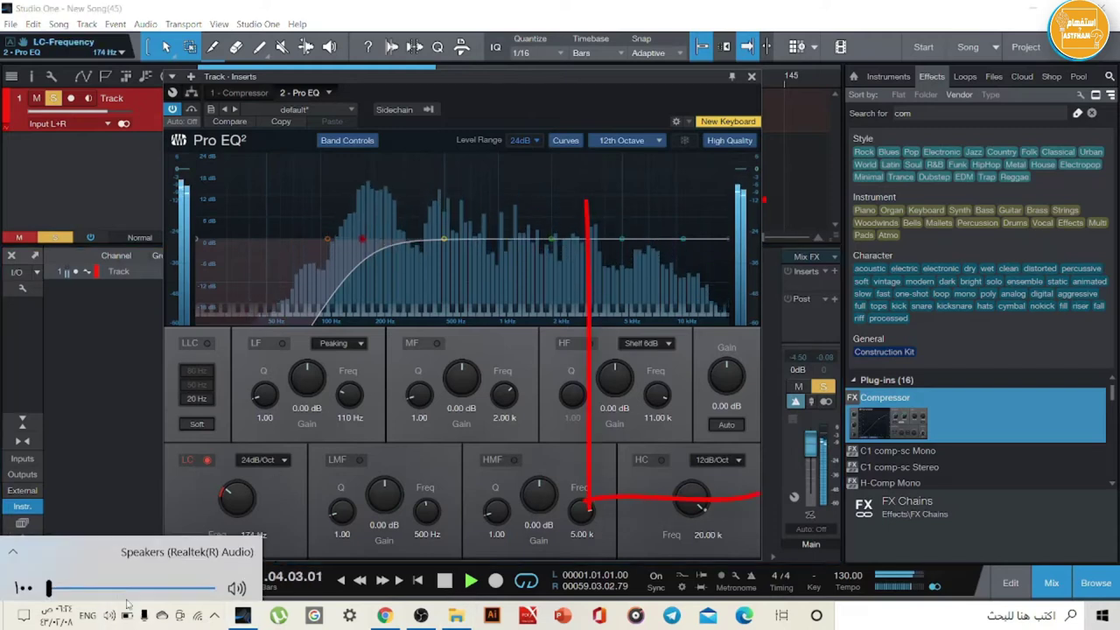
pyautogui.moveTo(120, 582); pyautogui.dragTo(166, 582)
pyautogui.click(456, 460)
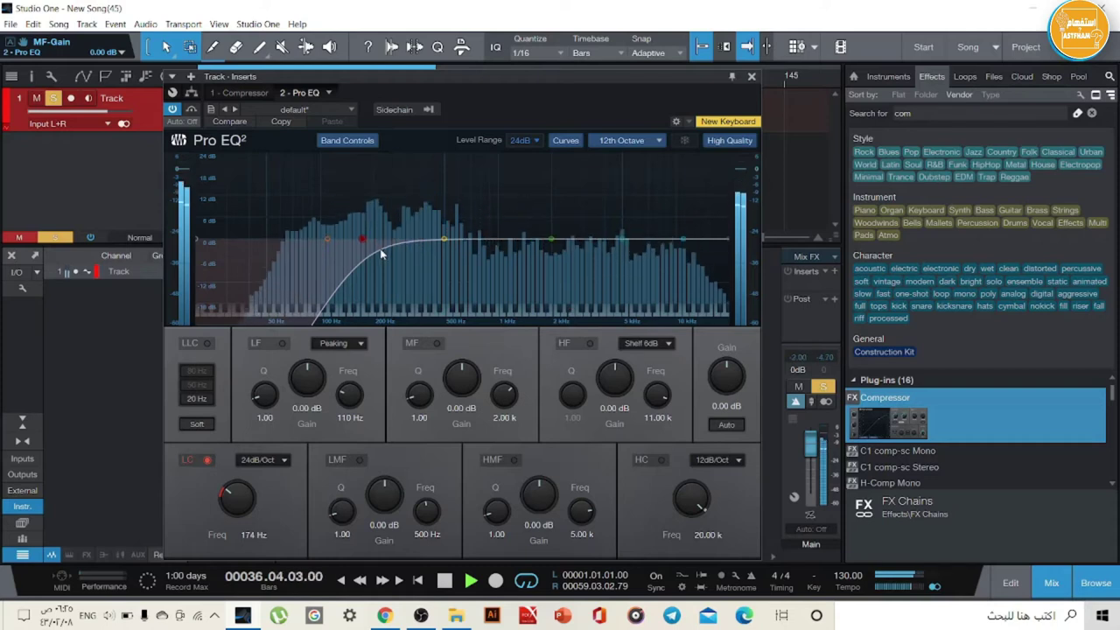
# Step: Try the HC high-cut filter and switch it off, and boost the HF shelf about 1.98 dB near 17.36 kHz
pyautogui.click(727, 238)
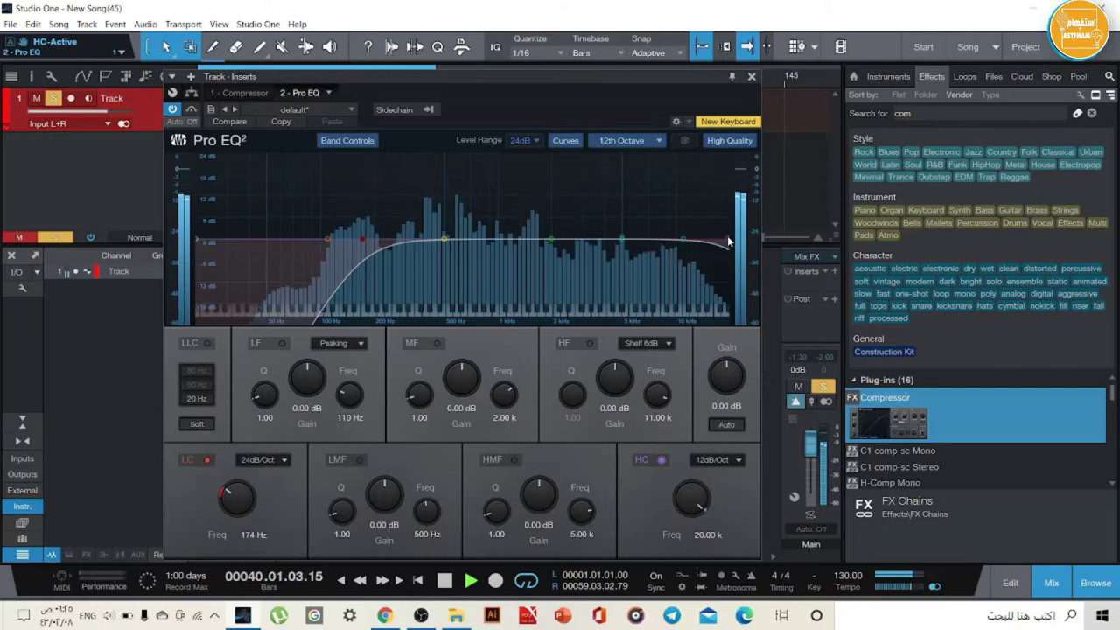
pyautogui.click(726, 236)
pyautogui.moveTo(683, 238); pyautogui.dragTo(719, 217)
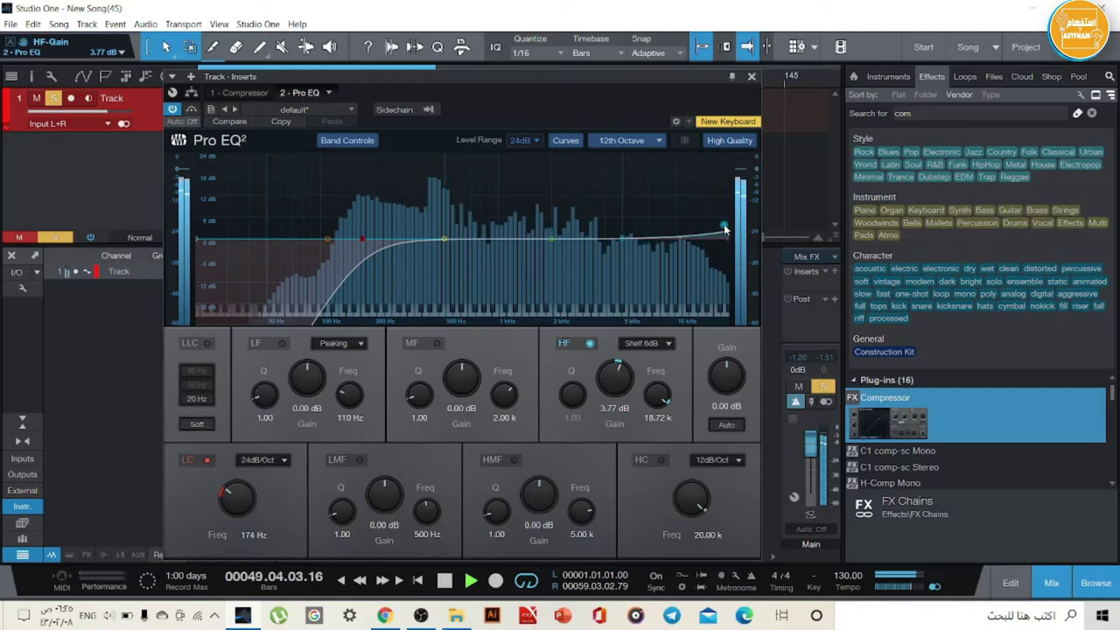
pyautogui.moveTo(725, 221); pyautogui.dragTo(721, 242)
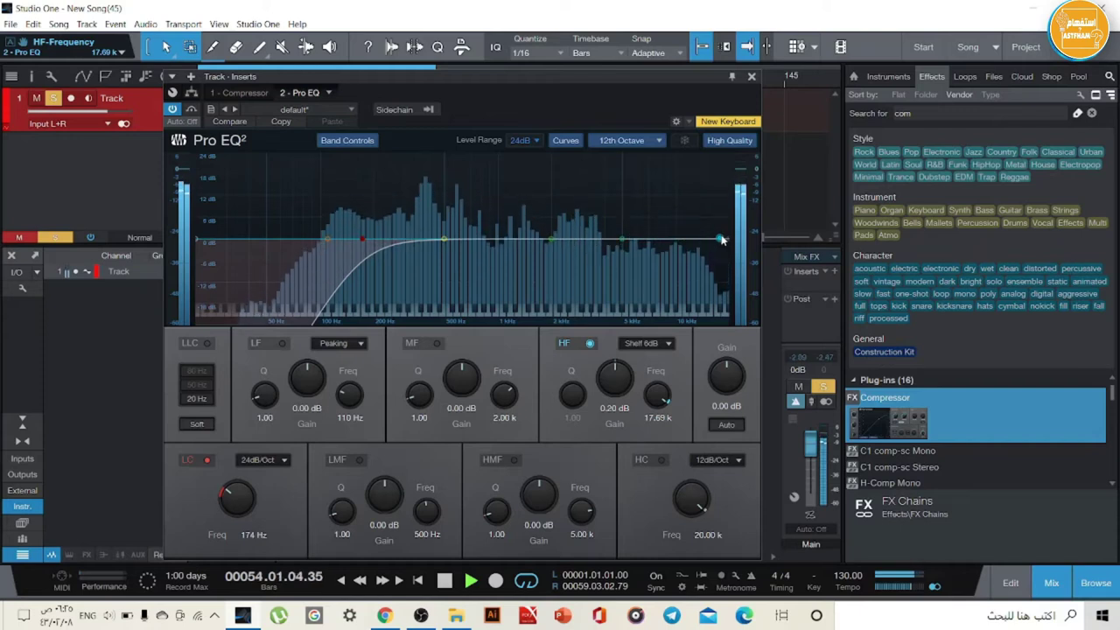
pyautogui.moveTo(721, 240); pyautogui.dragTo(719, 237)
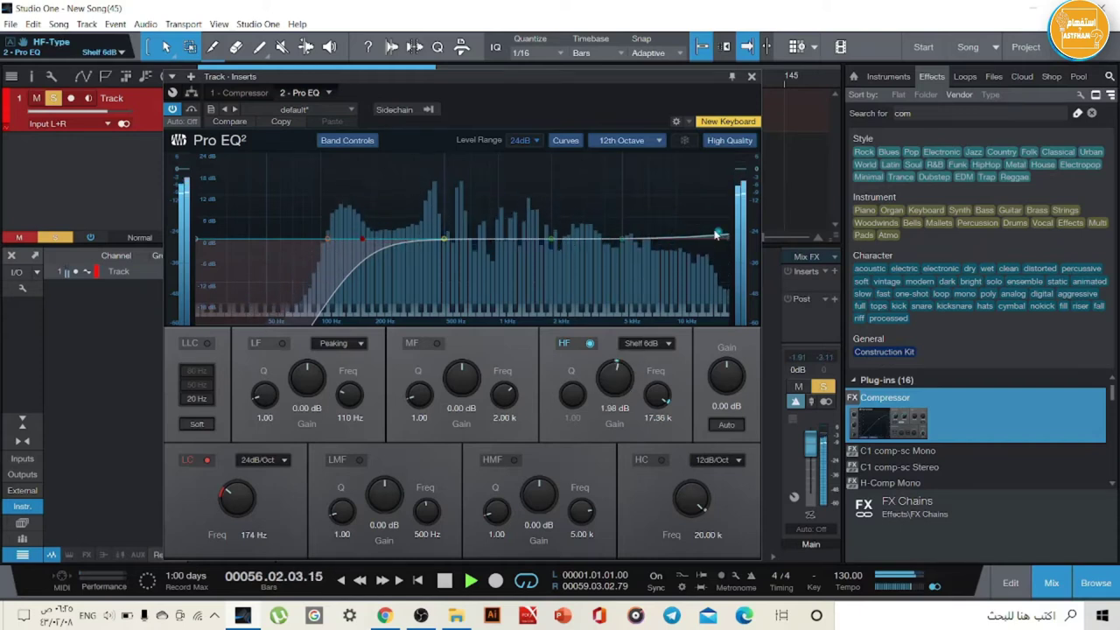
pyautogui.doubleClick(719, 234)
pyautogui.doubleClick(709, 237)
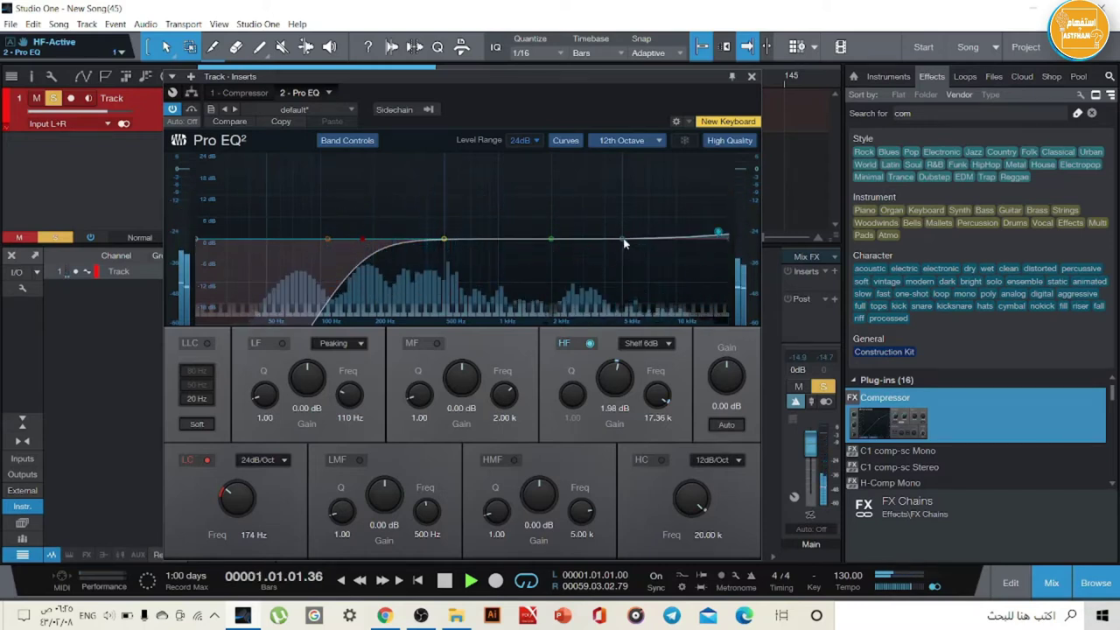
# Step: Boost the HMF band about 18.25 dB near 6.76 kHz and set the computer's speaker volume to 43
pyautogui.moveTo(622, 238); pyautogui.dragTo(645, 171)
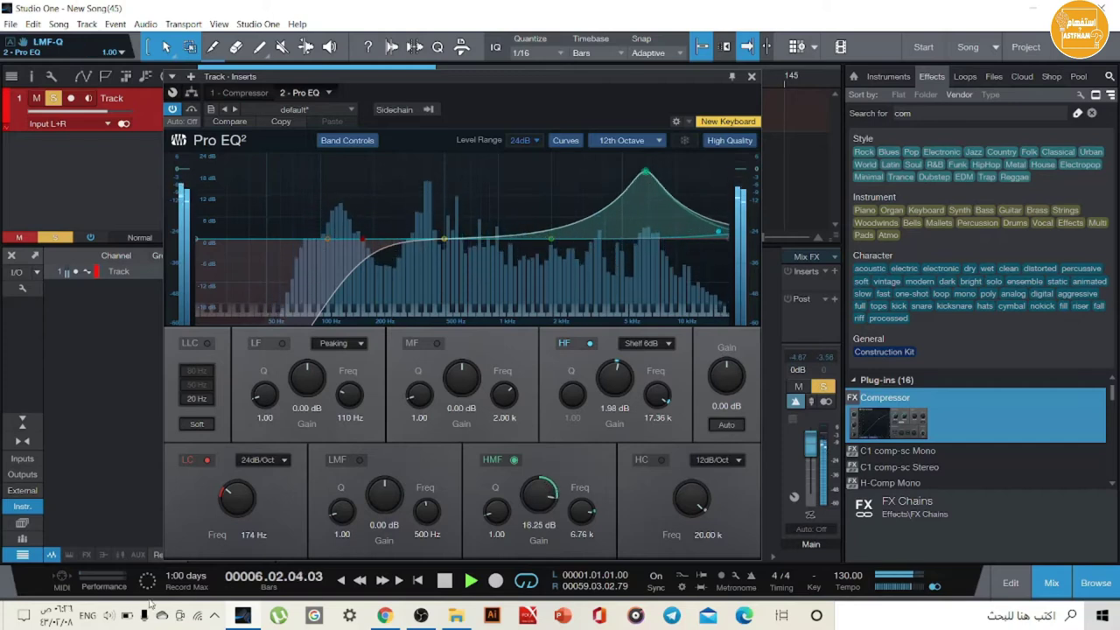
pyautogui.click(109, 615)
pyautogui.moveTo(166, 582); pyautogui.dragTo(157, 584)
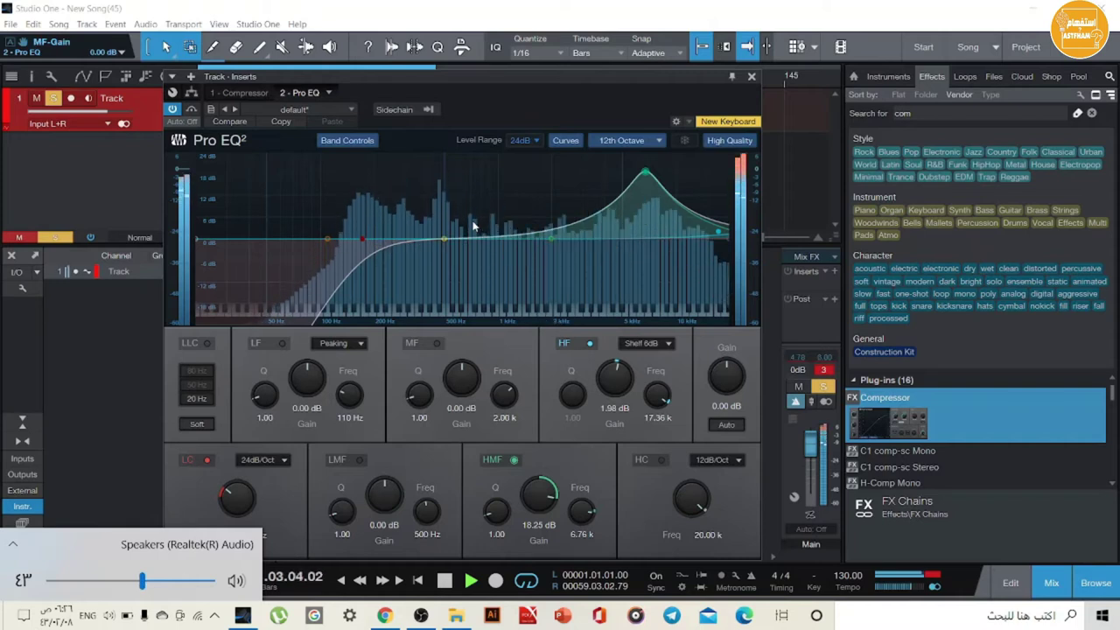
pyautogui.click(641, 491)
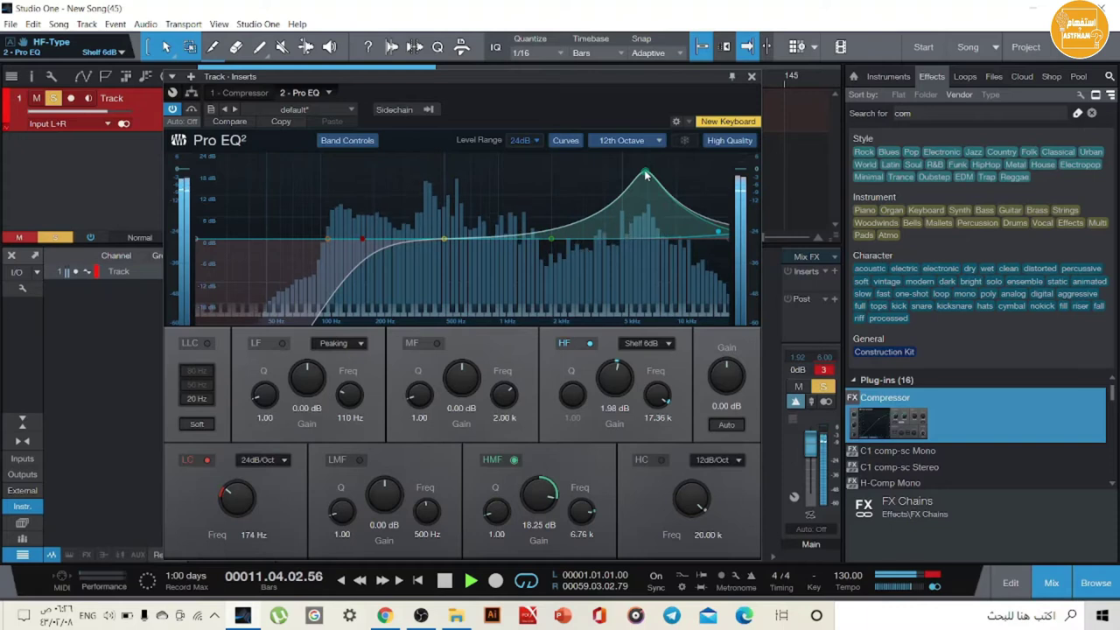
# Step: Adjust the HMF boost during playback to about 20.43 dB at 7.15 kHz and compare the sound with the band off and on
pyautogui.moveTo(644, 175); pyautogui.dragTo(645, 162)
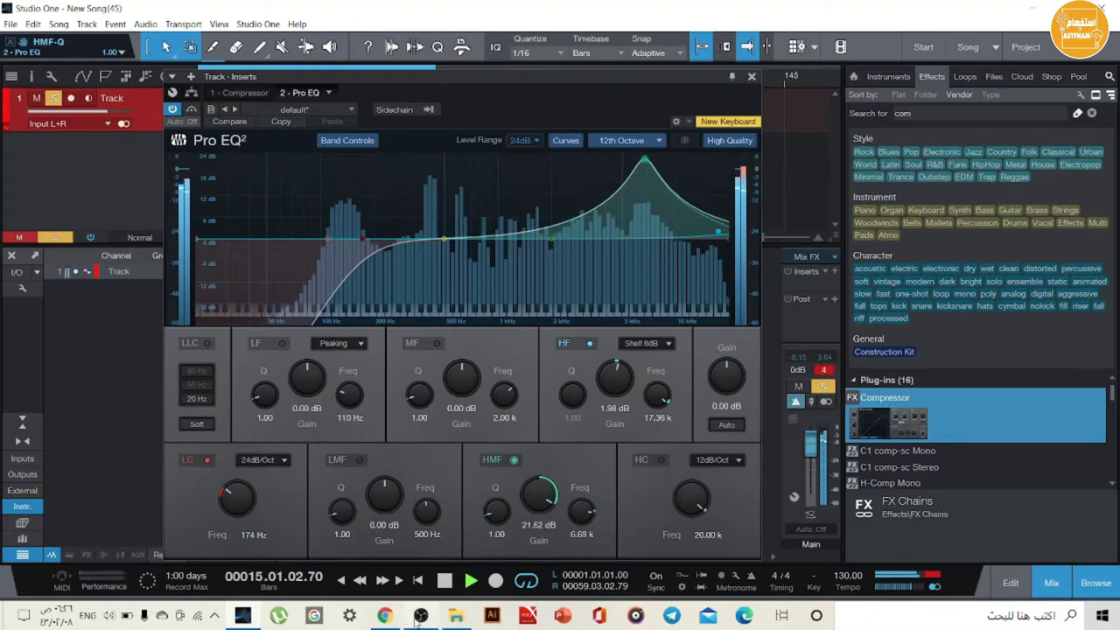
pyautogui.press('space')
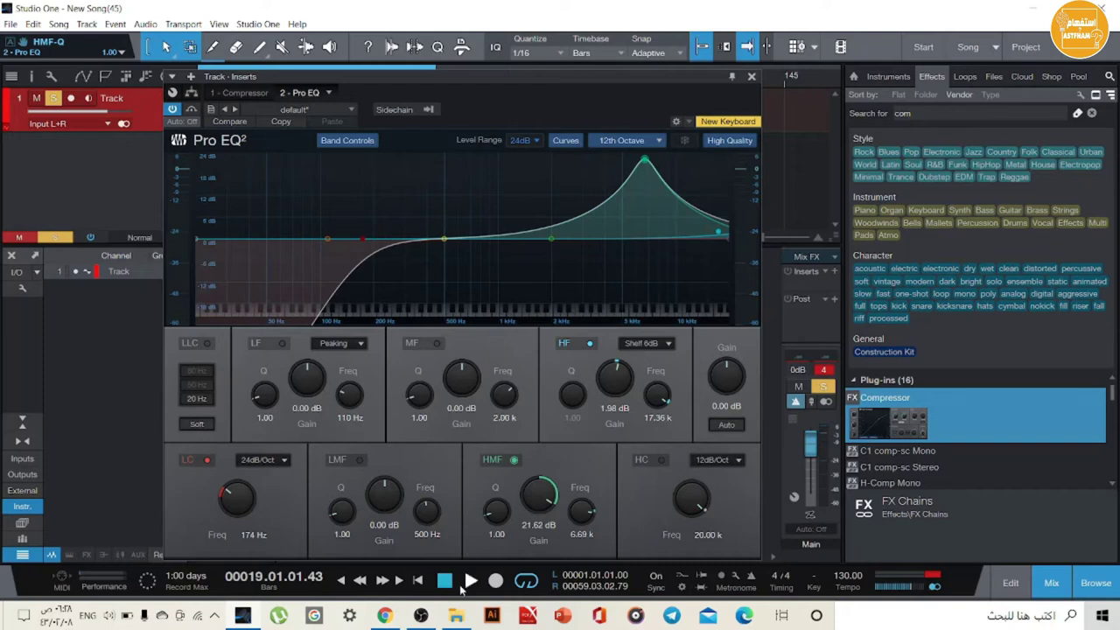
pyautogui.click(466, 581)
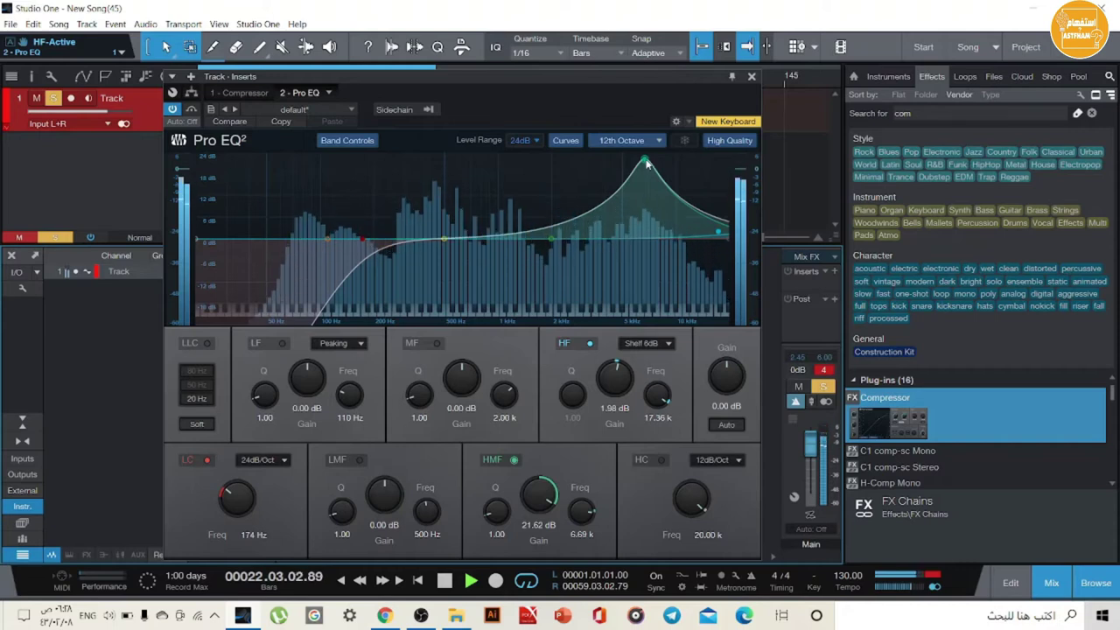
pyautogui.moveTo(646, 162); pyautogui.dragTo(650, 167)
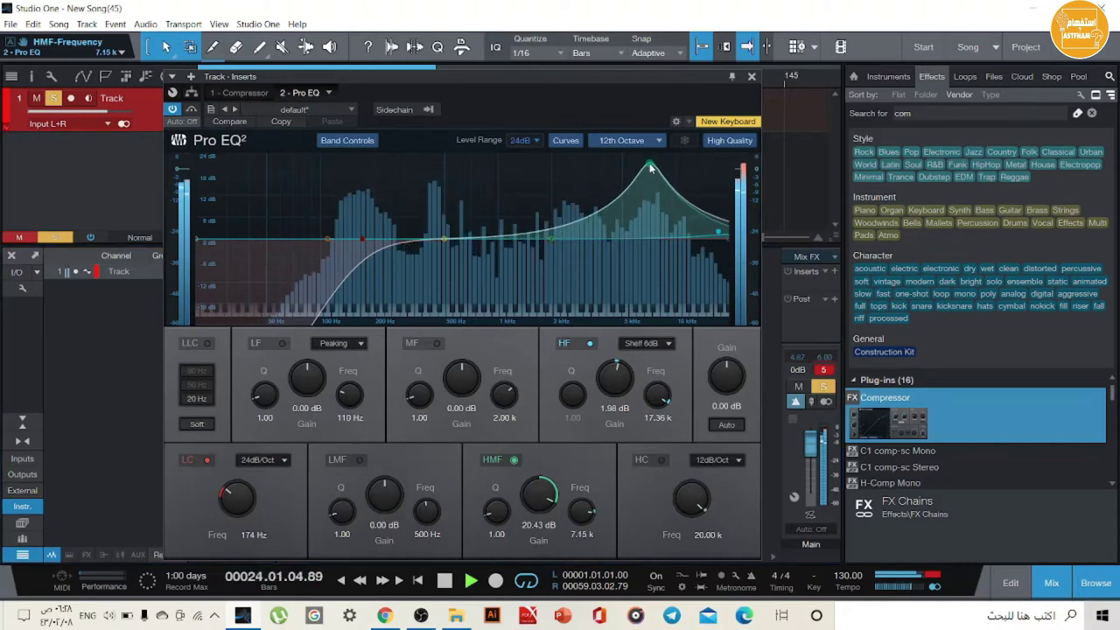
pyautogui.click(512, 460)
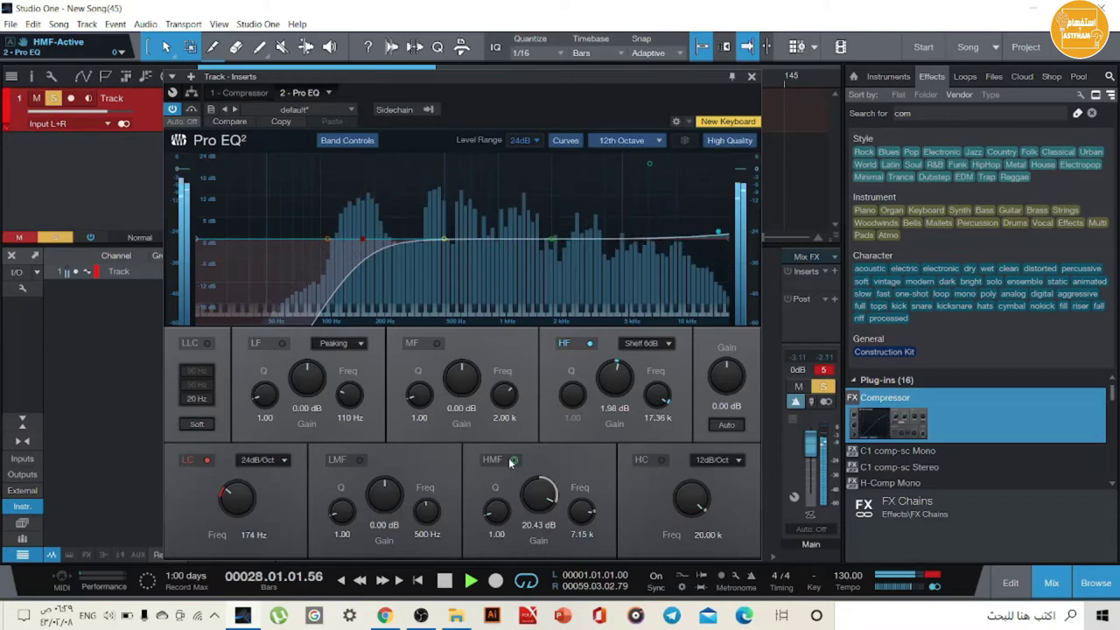
pyautogui.click(510, 460)
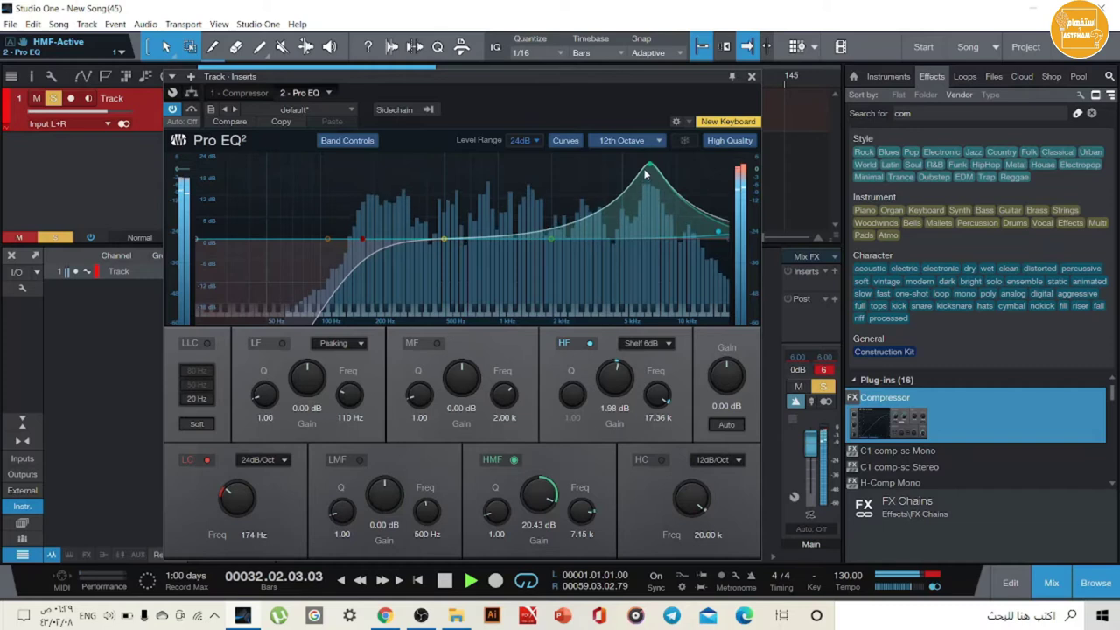
# Step: Raise the HMF gain to 24 dB and lower it to -24 dB near 6.82 kHz to hear both extremes
pyautogui.moveTo(649, 169); pyautogui.dragTo(647, 156)
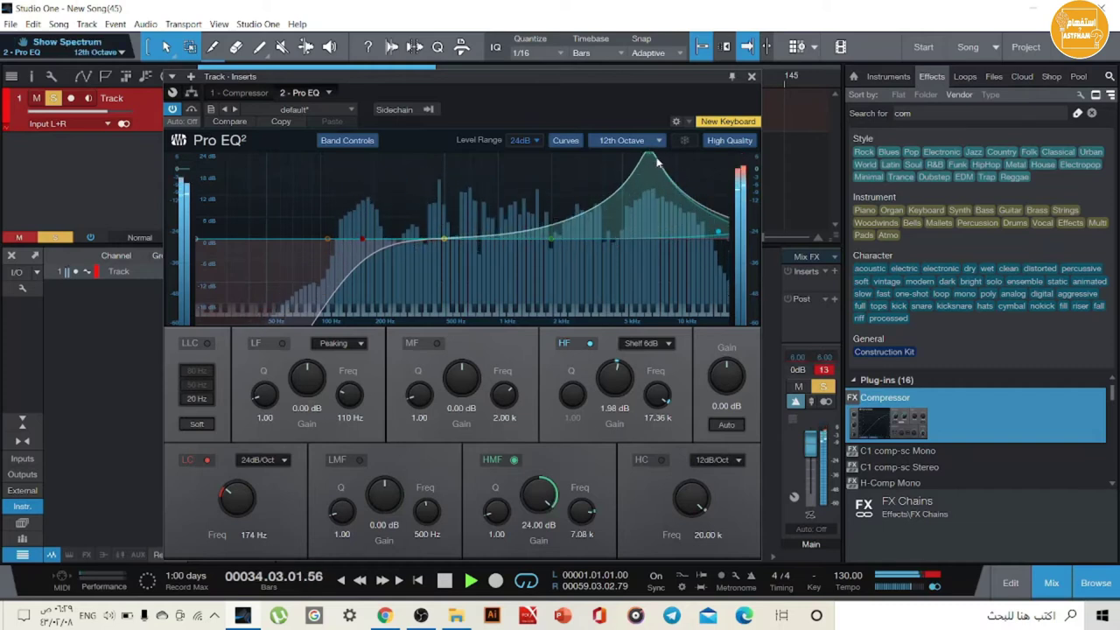
pyautogui.moveTo(648, 156); pyautogui.dragTo(647, 207)
pyautogui.moveTo(538, 494); pyautogui.dragTo(537, 580)
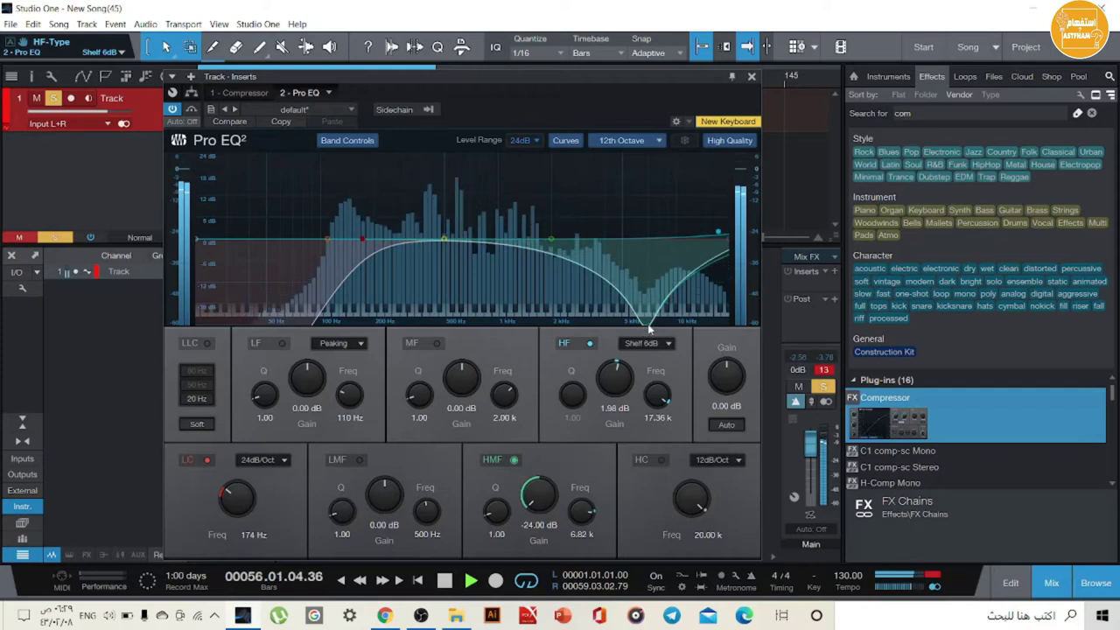
# Step: Boost the HMF band to about 21.82 dB at 6.63 kHz and compare playback with it off and on
pyautogui.moveTo(647, 326); pyautogui.dragTo(642, 166)
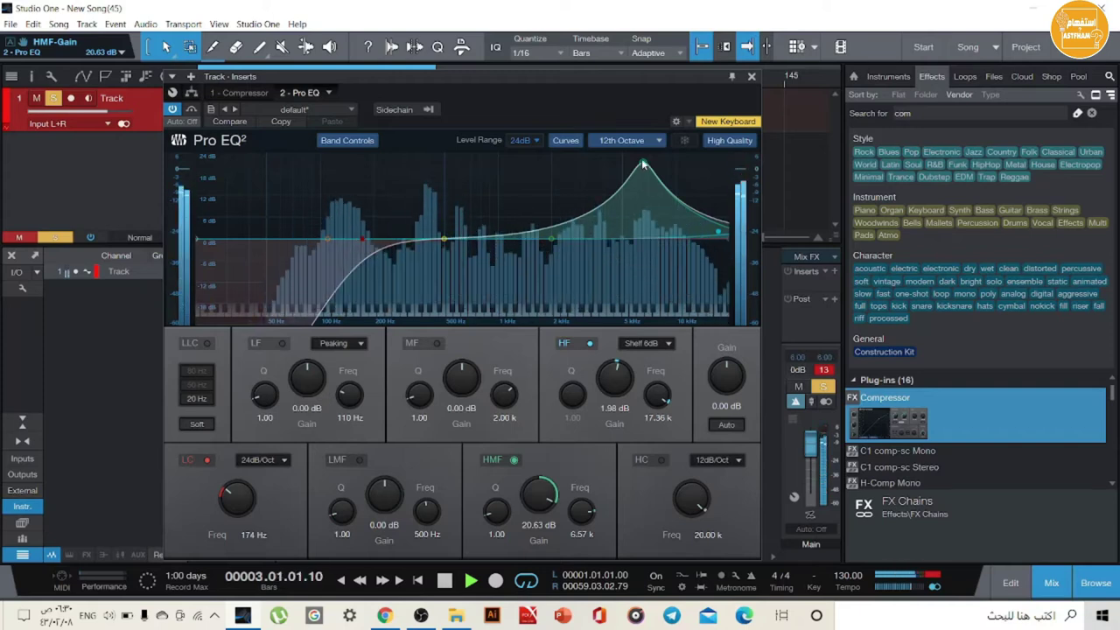
pyautogui.moveTo(643, 164); pyautogui.dragTo(645, 162)
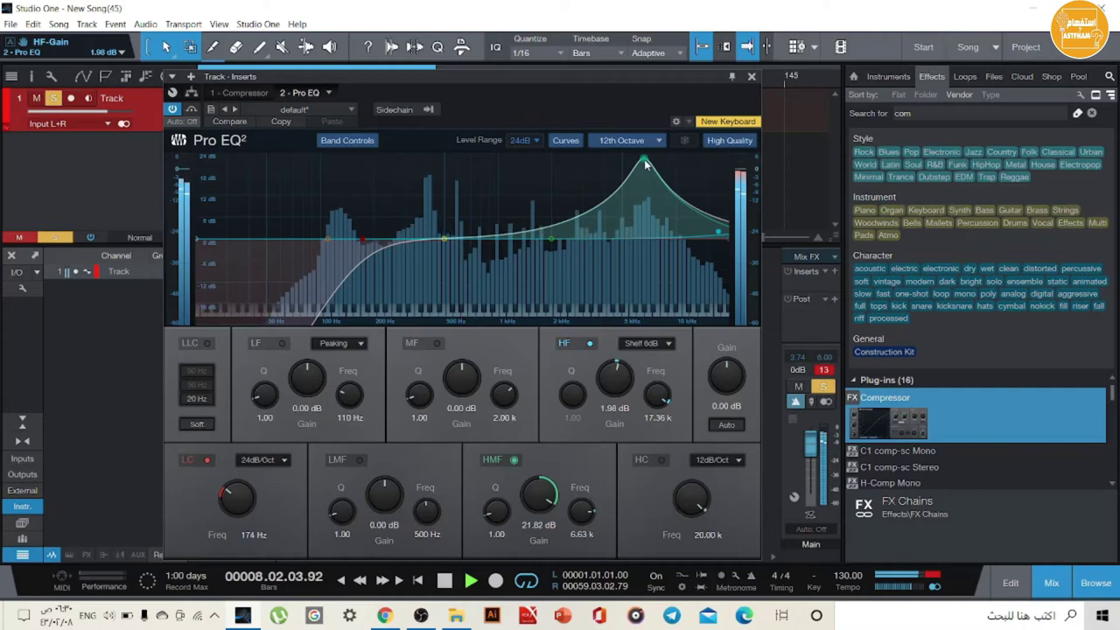
pyautogui.click(513, 459)
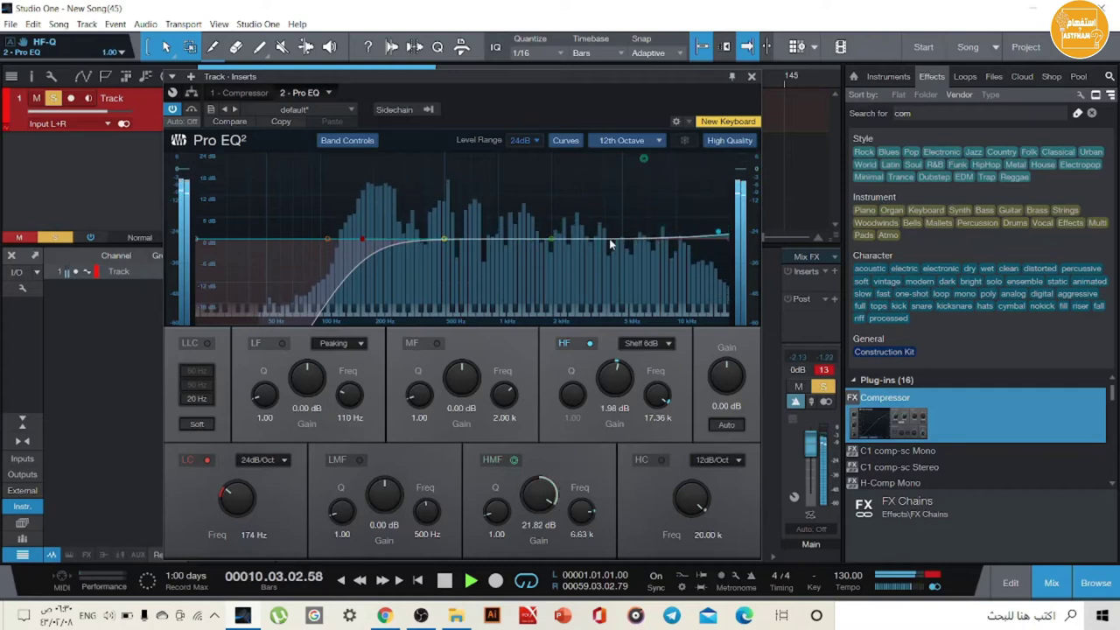
pyautogui.click(644, 160)
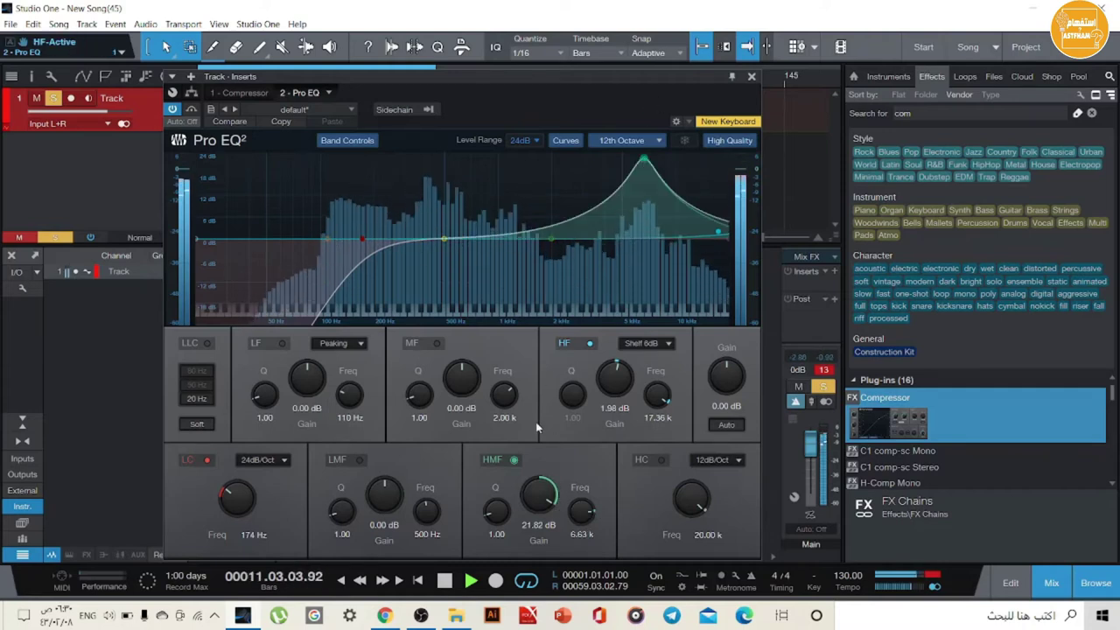
# Step: Try HMF cuts of about -6.74 dB and -12.50 dB, settle the gain at about -1.46 dB and stop playback
pyautogui.moveTo(536, 482); pyautogui.dragTo(529, 551)
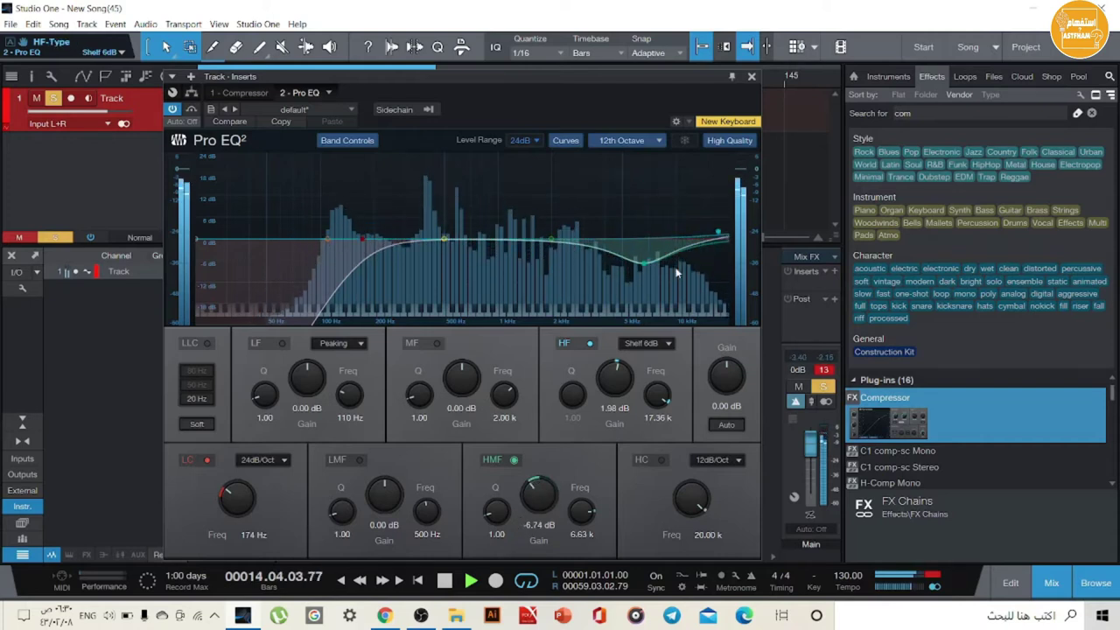
pyautogui.moveTo(539, 497); pyautogui.dragTo(533, 511)
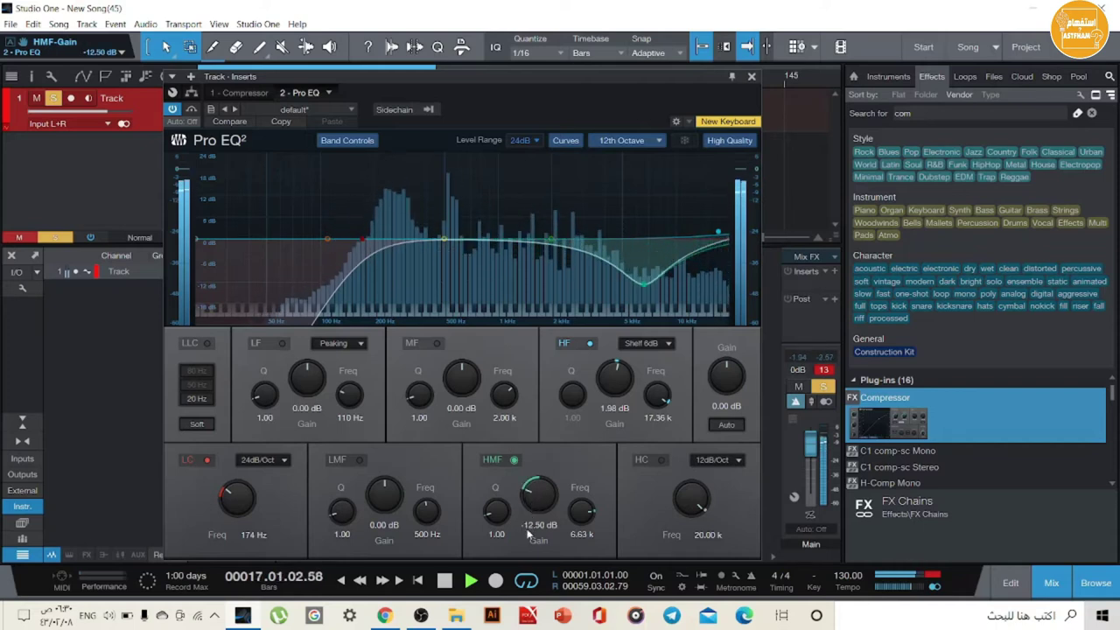
pyautogui.moveTo(531, 493); pyautogui.dragTo(547, 480)
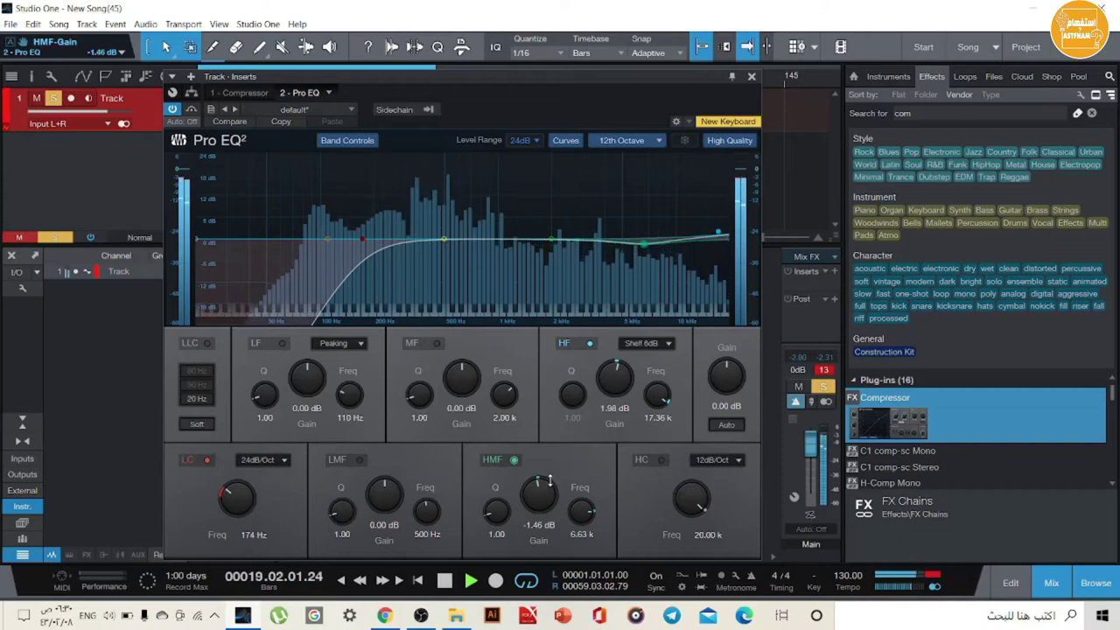
pyautogui.click(445, 580)
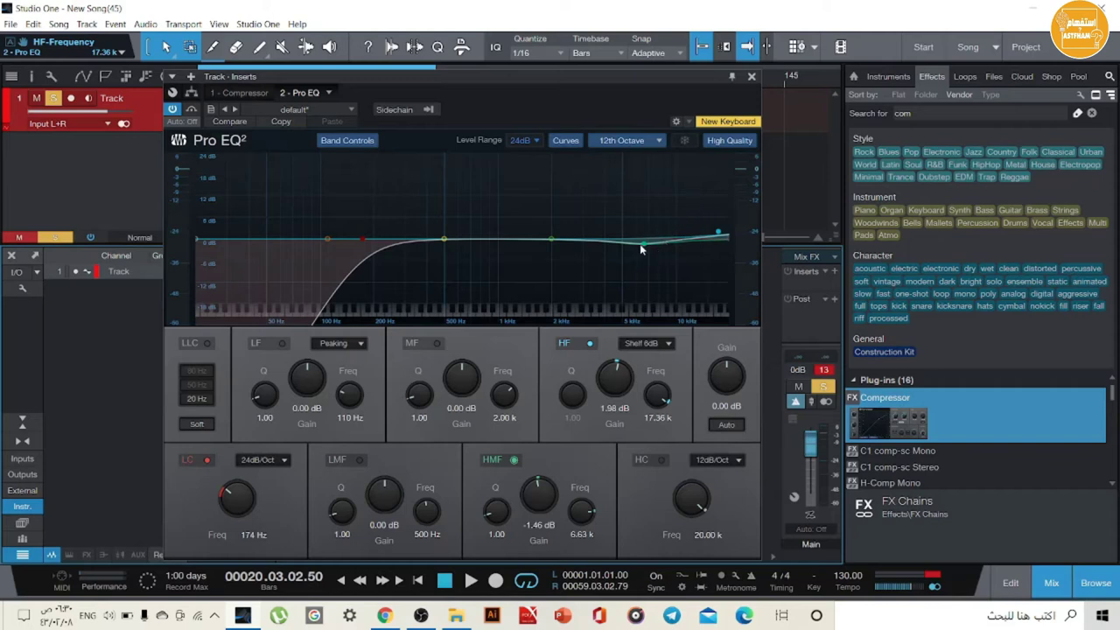
# Step: Boost the HMF band to about 19.04 dB at 6.76 kHz with a Q of 24 and play the track
pyautogui.moveTo(641, 242); pyautogui.dragTo(652, 180)
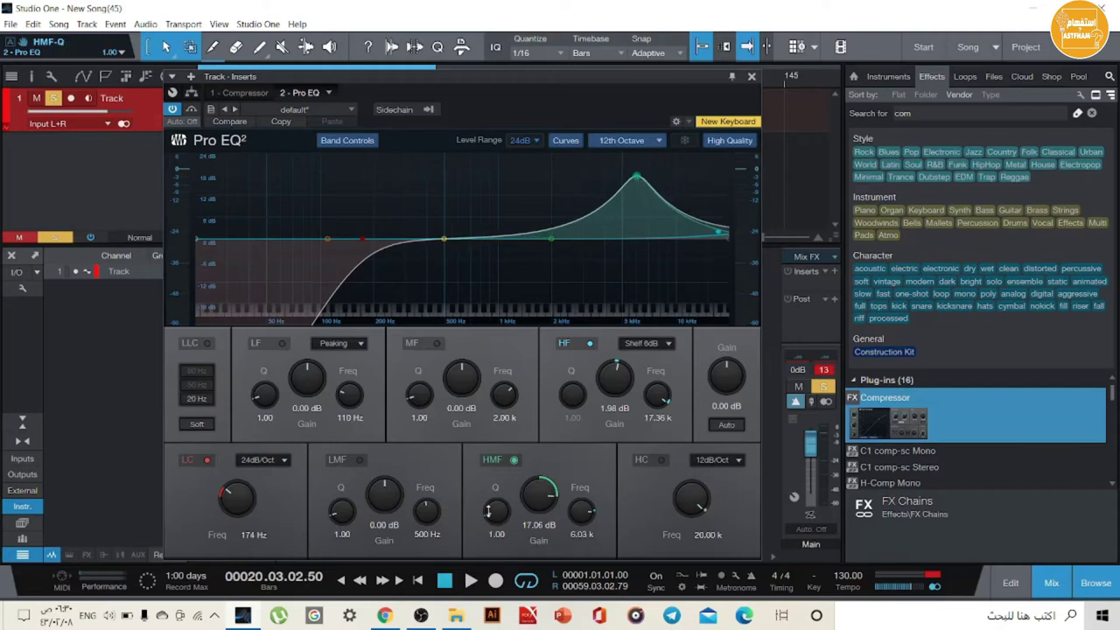
pyautogui.moveTo(488, 512); pyautogui.dragTo(493, 483)
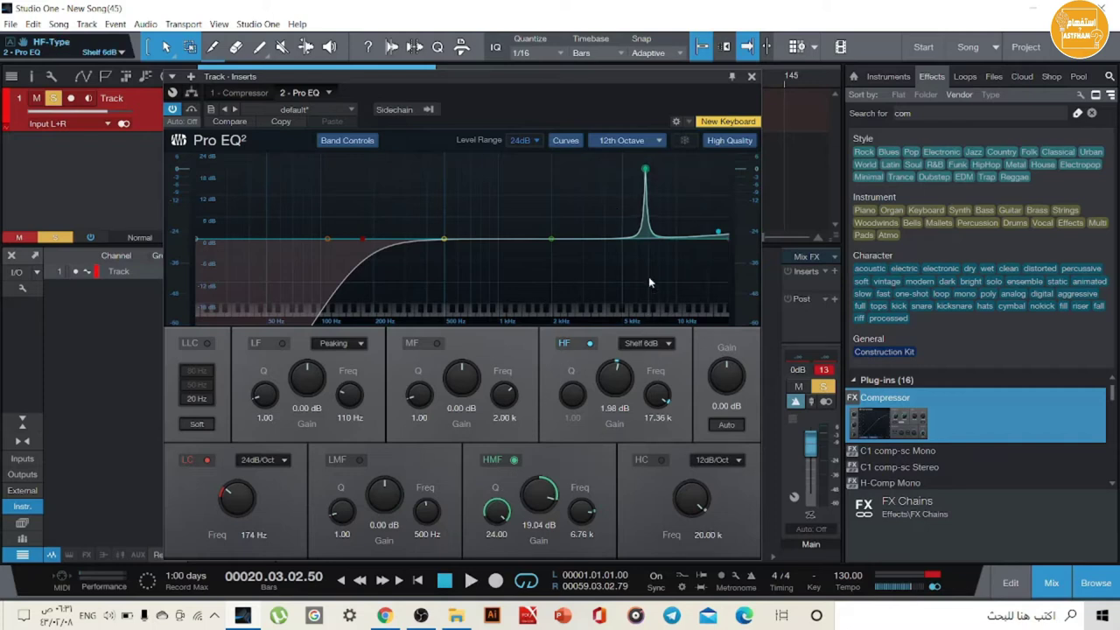
pyautogui.click(471, 579)
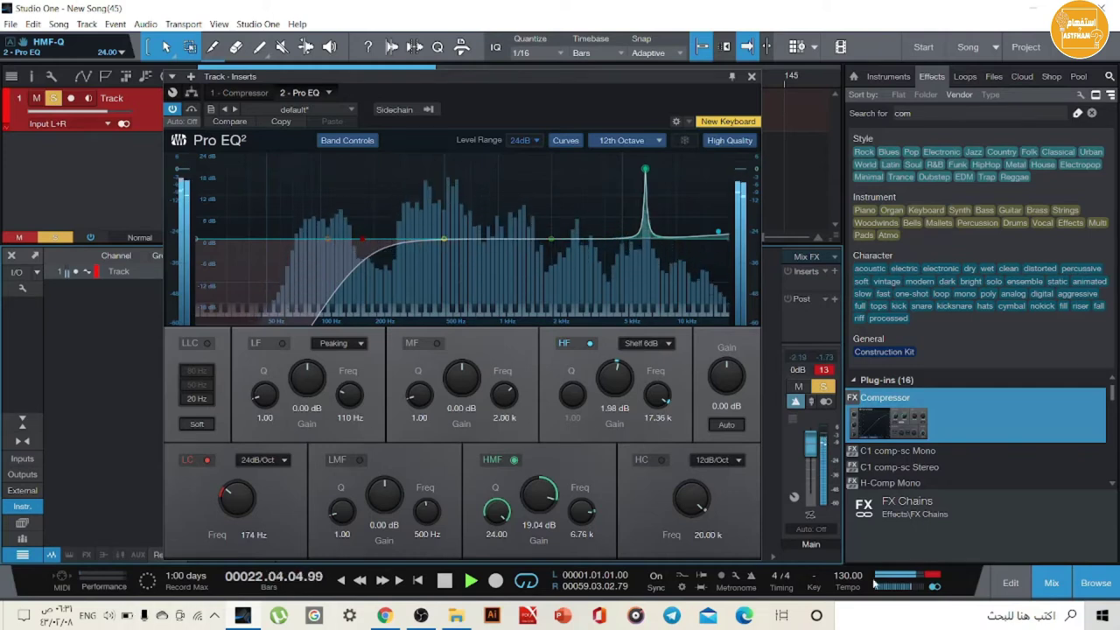
# Step: Set the Windows speaker volume to 56 while the track plays
pyautogui.click(109, 616)
pyautogui.moveTo(140, 580)
pyautogui.mouseDown()
pyautogui.moveTo(162, 580)
pyautogui.moveTo(150, 581)
pyautogui.mouseUp()
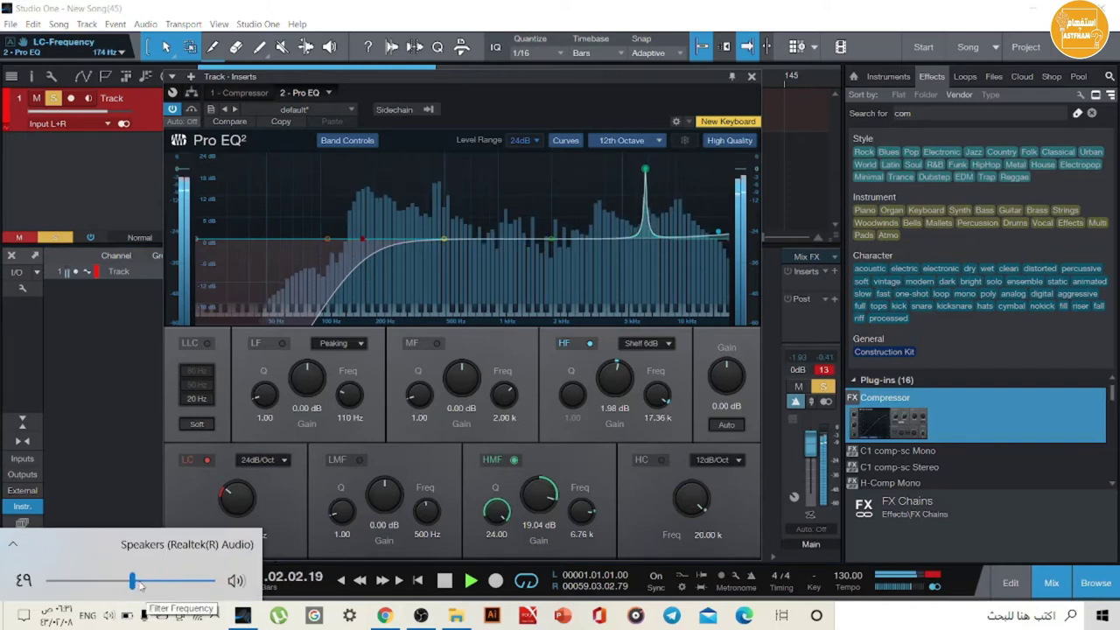
pyautogui.moveTo(151, 581); pyautogui.dragTo(112, 581)
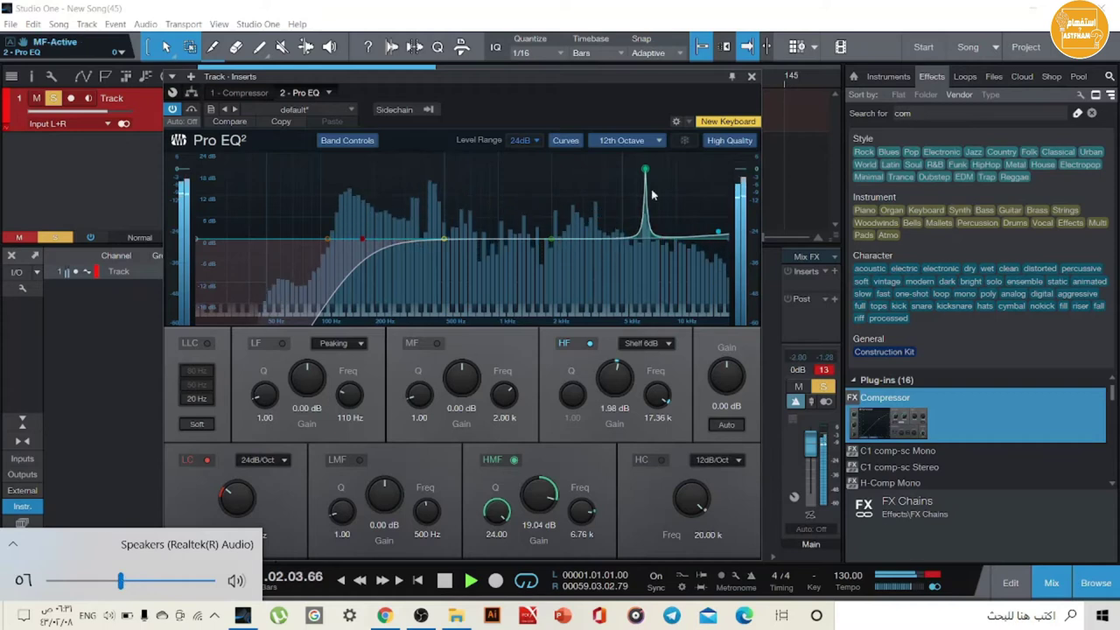
# Step: Sweep the narrow HMF peak up to about 9.58 kHz during playback, with its gain at about 20.83 dB
pyautogui.moveTo(645, 171); pyautogui.dragTo(644, 173)
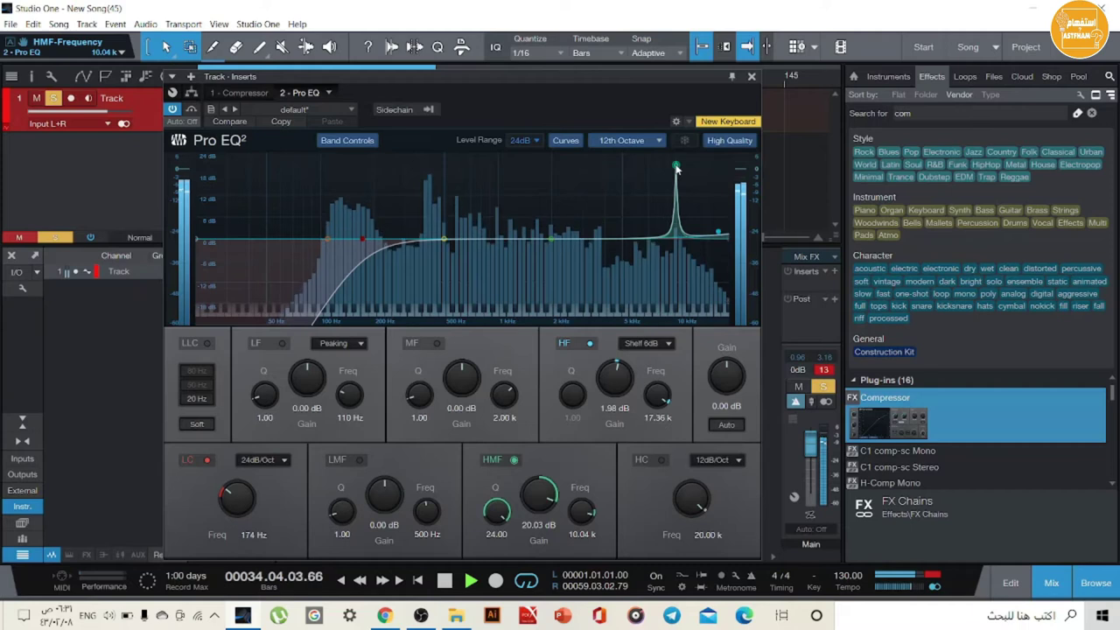
pyautogui.moveTo(677, 169); pyautogui.dragTo(673, 170)
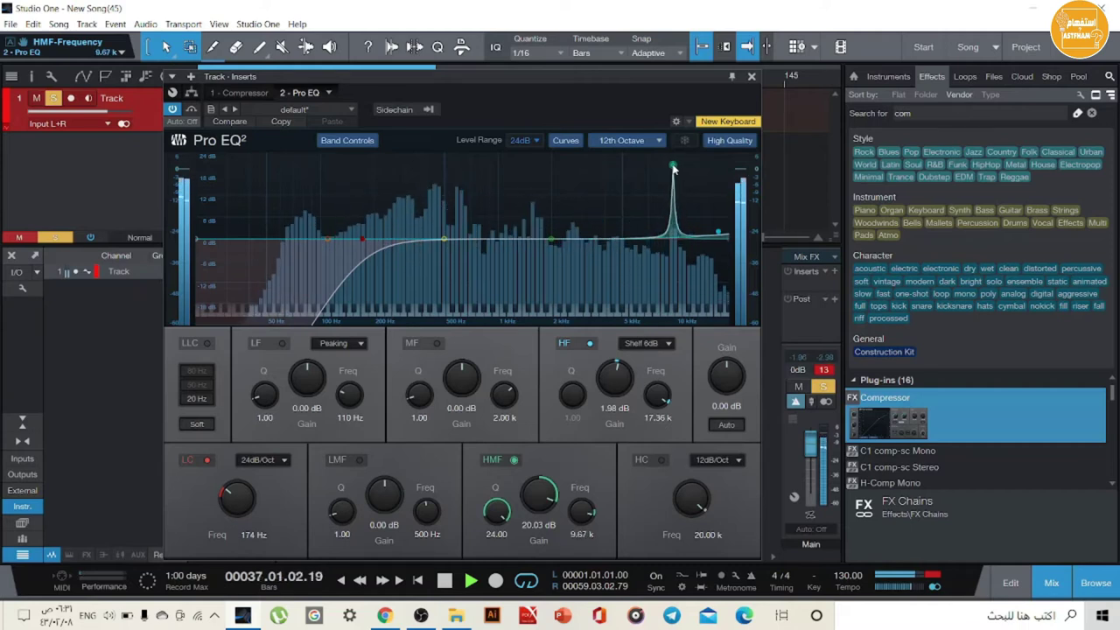
pyautogui.moveTo(673, 169); pyautogui.dragTo(671, 166)
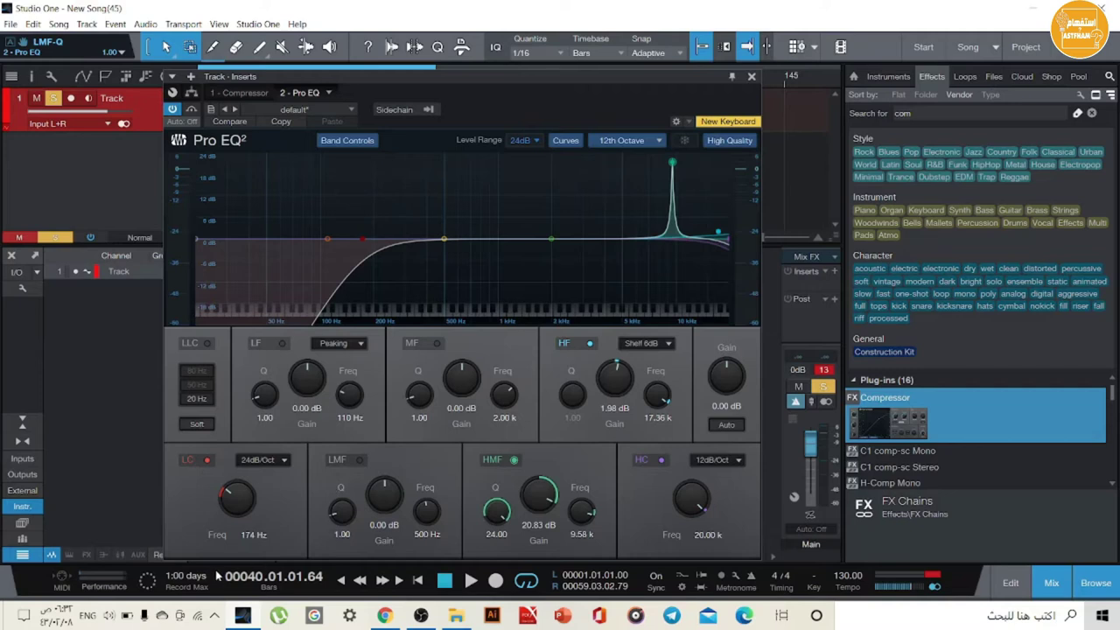
# Step: Resume playback and compare the sound with the HMF band off and on
pyautogui.click(110, 618)
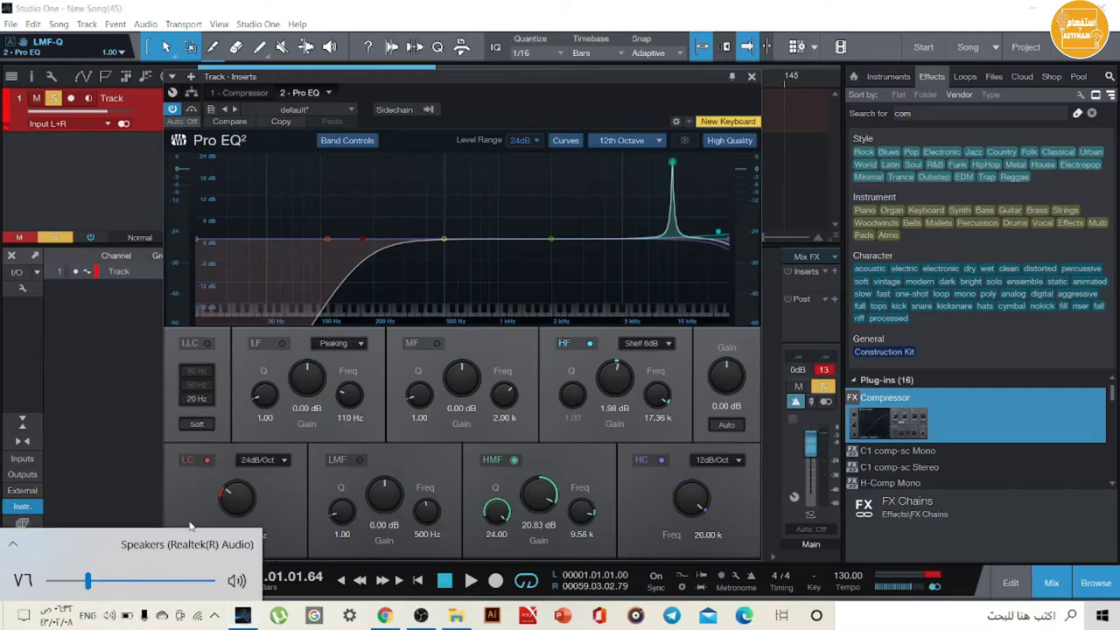
pyautogui.click(615, 559)
pyautogui.click(469, 582)
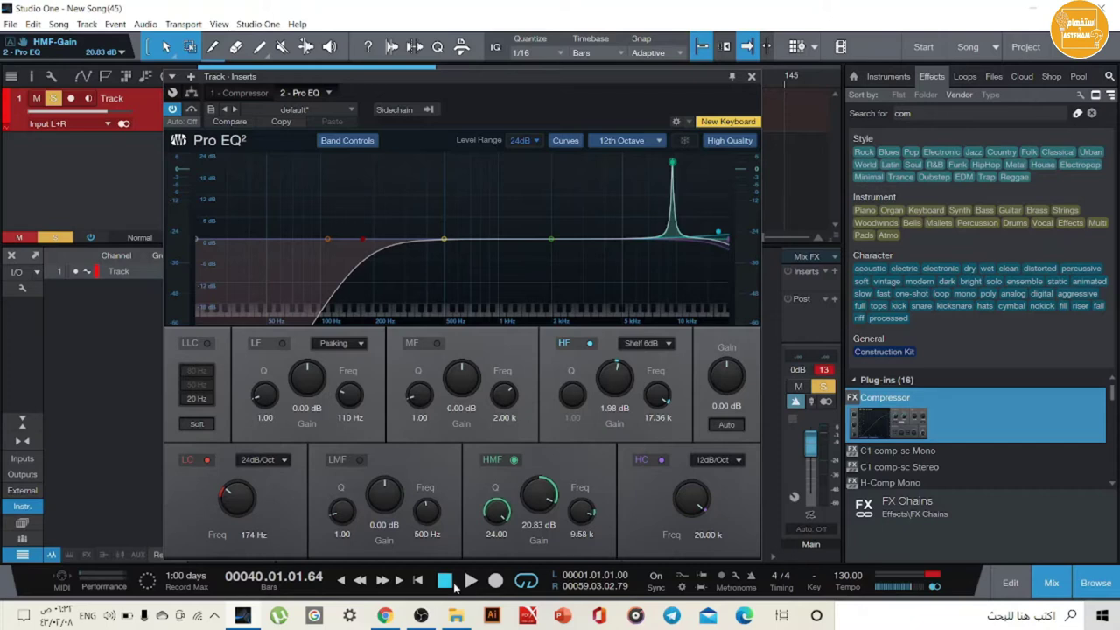
pyautogui.doubleClick(672, 163)
pyautogui.doubleClick(672, 162)
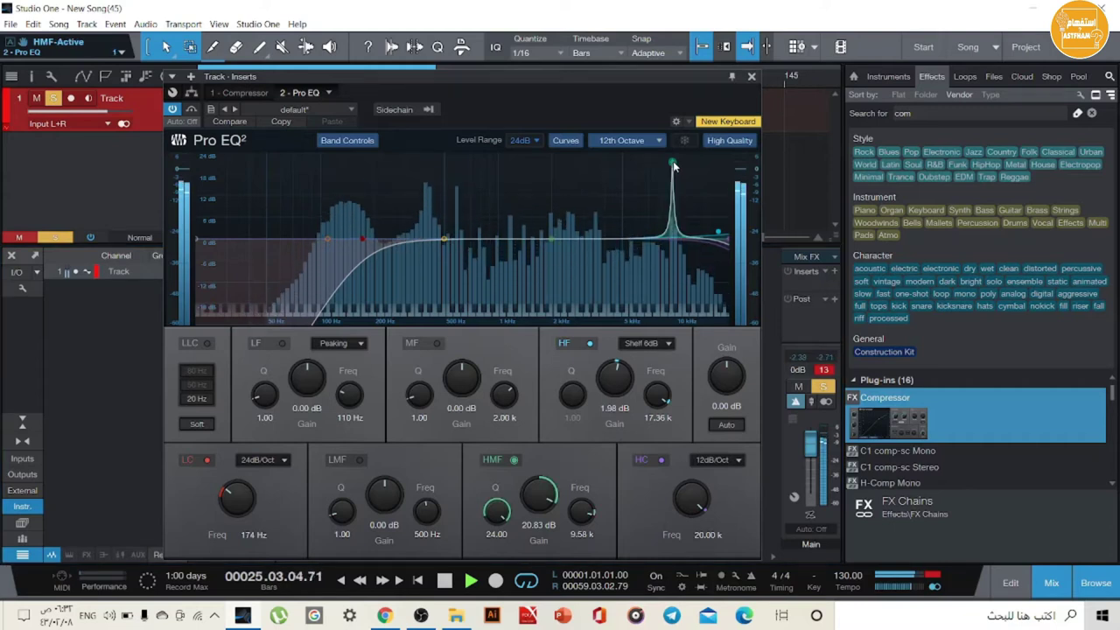
# Step: Lower the Windows speaker volume to 29
pyautogui.click(110, 617)
pyautogui.moveTo(95, 582); pyautogui.dragTo(165, 582)
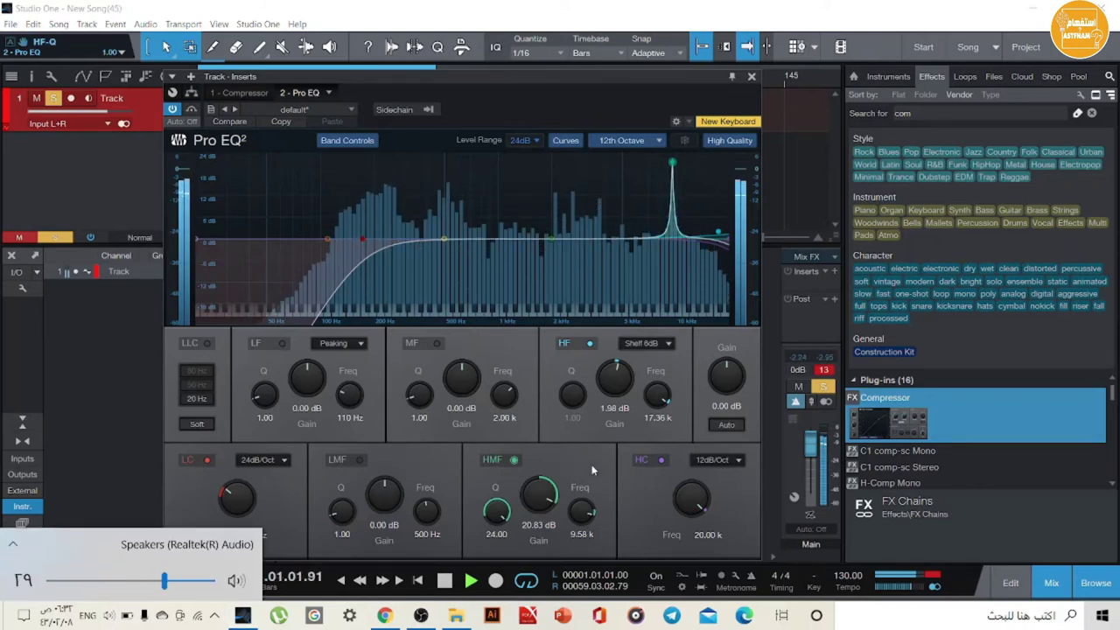
pyautogui.click(660, 265)
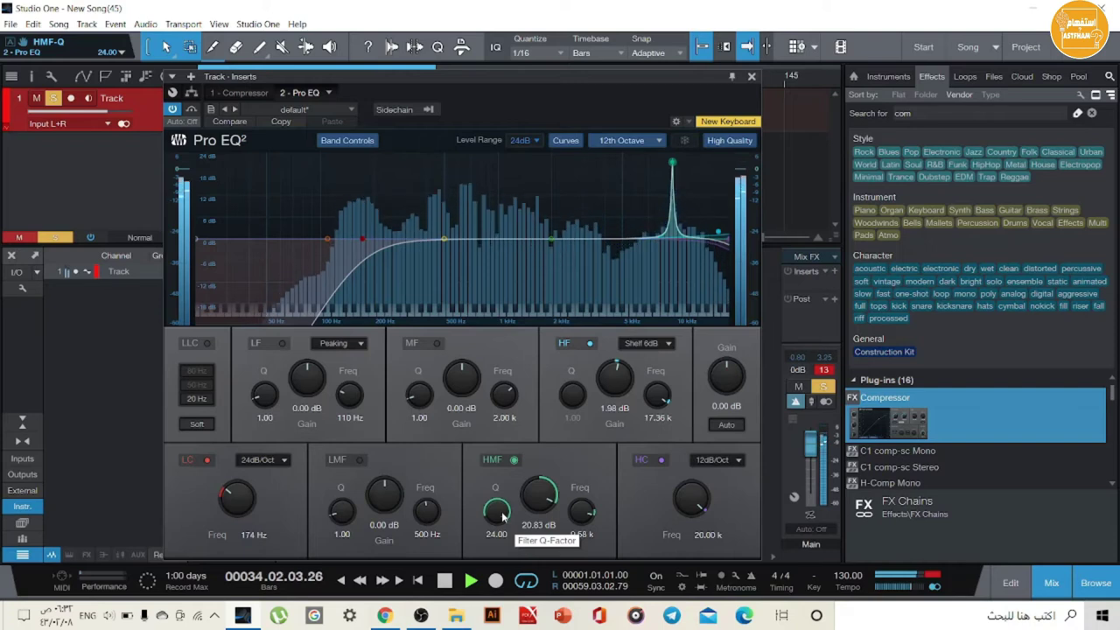
# Step: Turn the HMF peak at 9.58 kHz into a cut of about -5.09 dB with a Q of about 17.53
pyautogui.moveTo(502, 518); pyautogui.dragTo(543, 565)
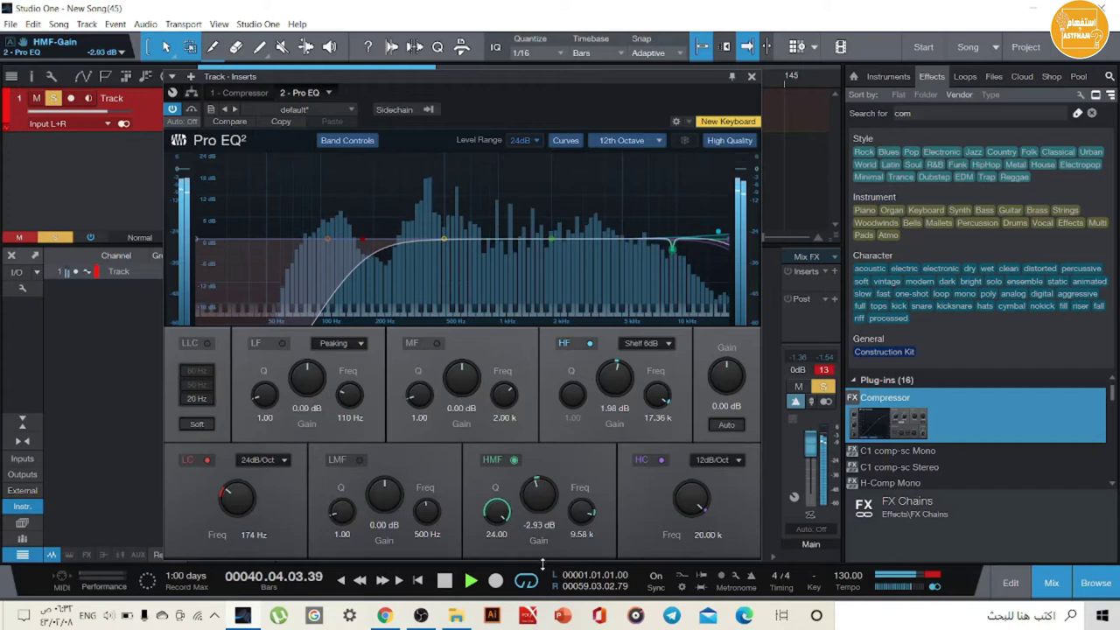
pyautogui.moveTo(496, 510); pyautogui.dragTo(505, 557)
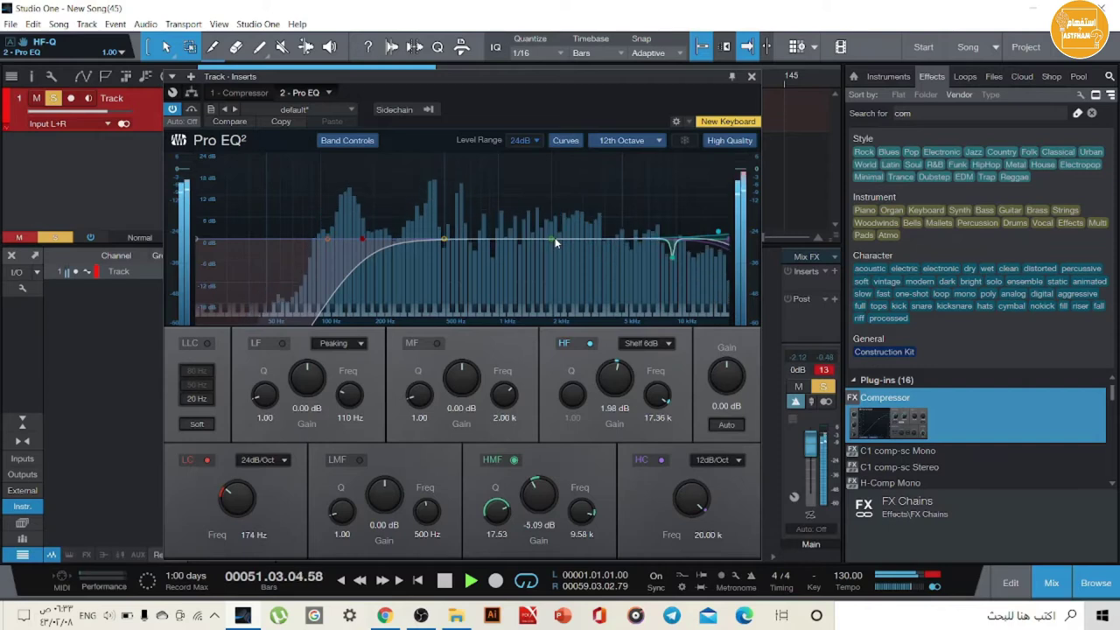
# Step: Activate the MF band as a narrow boost of about 22.11 dB at 4.55 kHz with a Q of about 20.93
pyautogui.moveTo(555, 244); pyautogui.dragTo(615, 164)
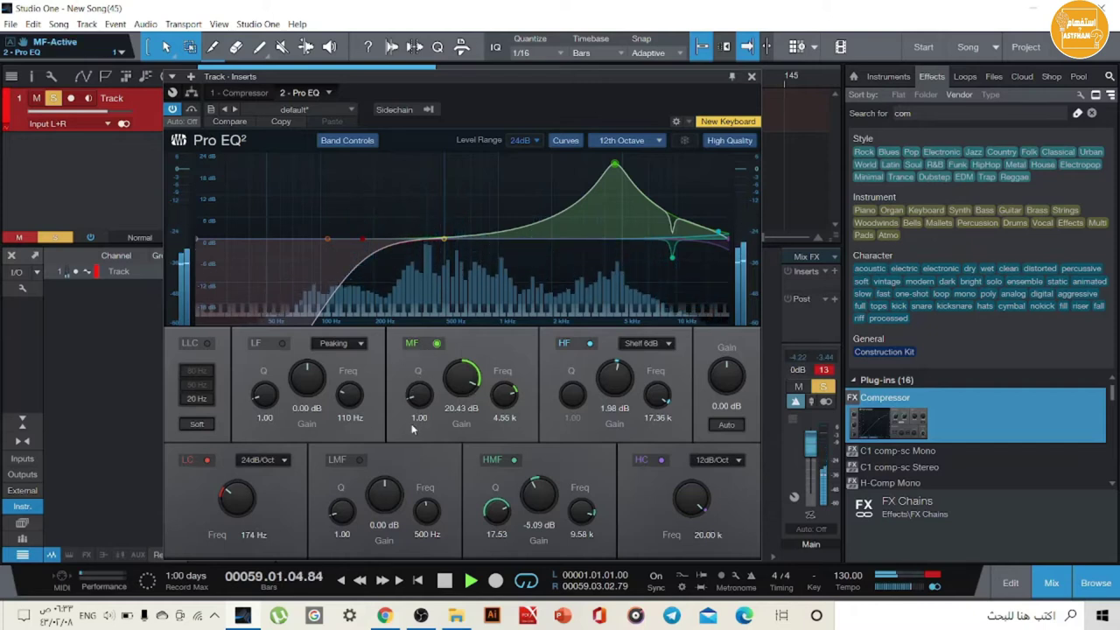
pyautogui.moveTo(418, 394); pyautogui.dragTo(418, 346)
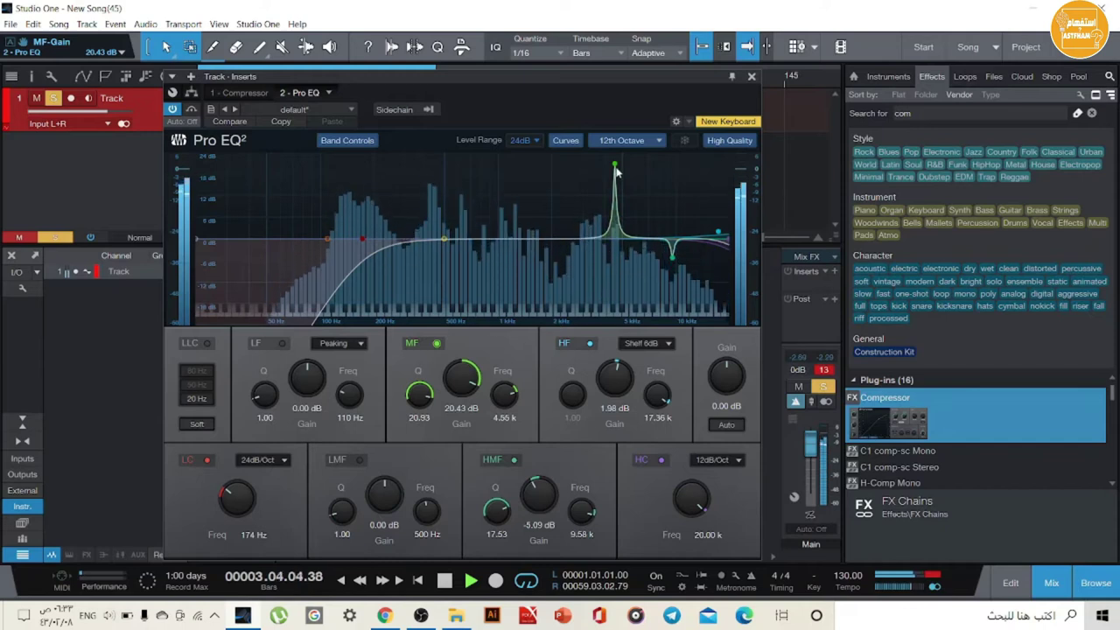
pyautogui.moveTo(461, 385); pyautogui.dragTo(461, 378)
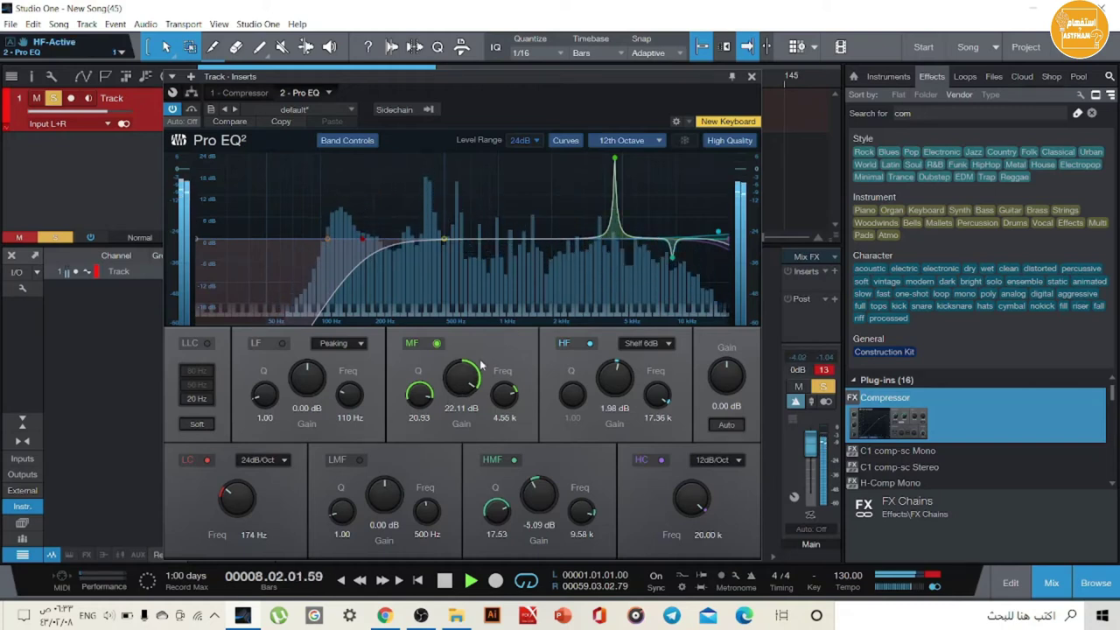
# Step: Sweep the MF peak to 6.88 kHz and back to about 6.65 kHz, with gain at about 18.51 dB and Q at 21.19
pyautogui.moveTo(504, 399); pyautogui.dragTo(507, 393)
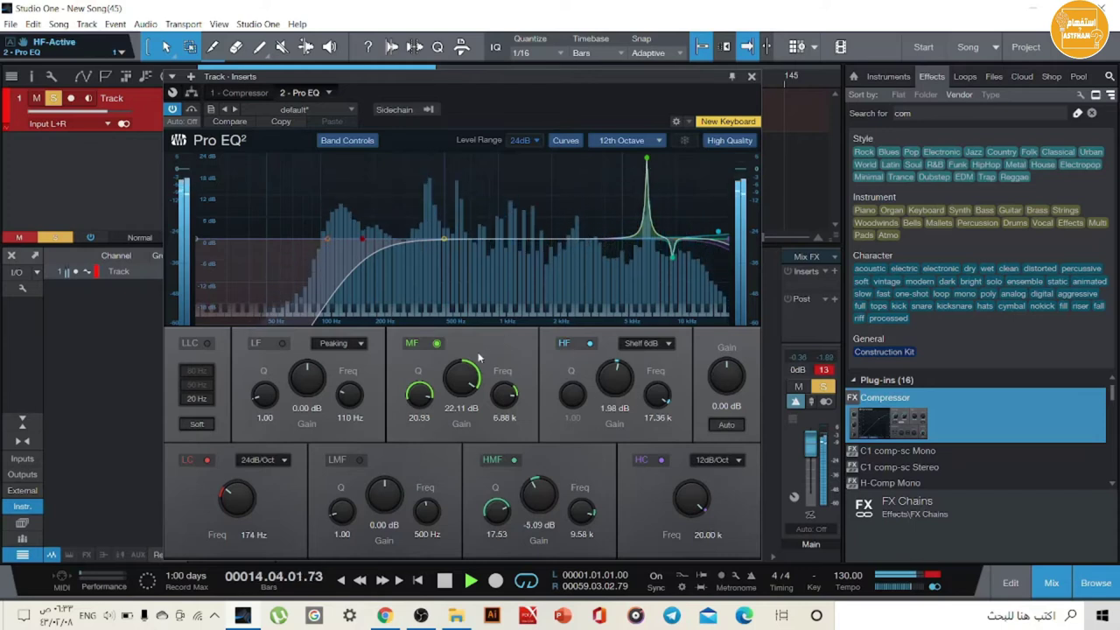
pyautogui.moveTo(462, 374); pyautogui.dragTo(457, 392)
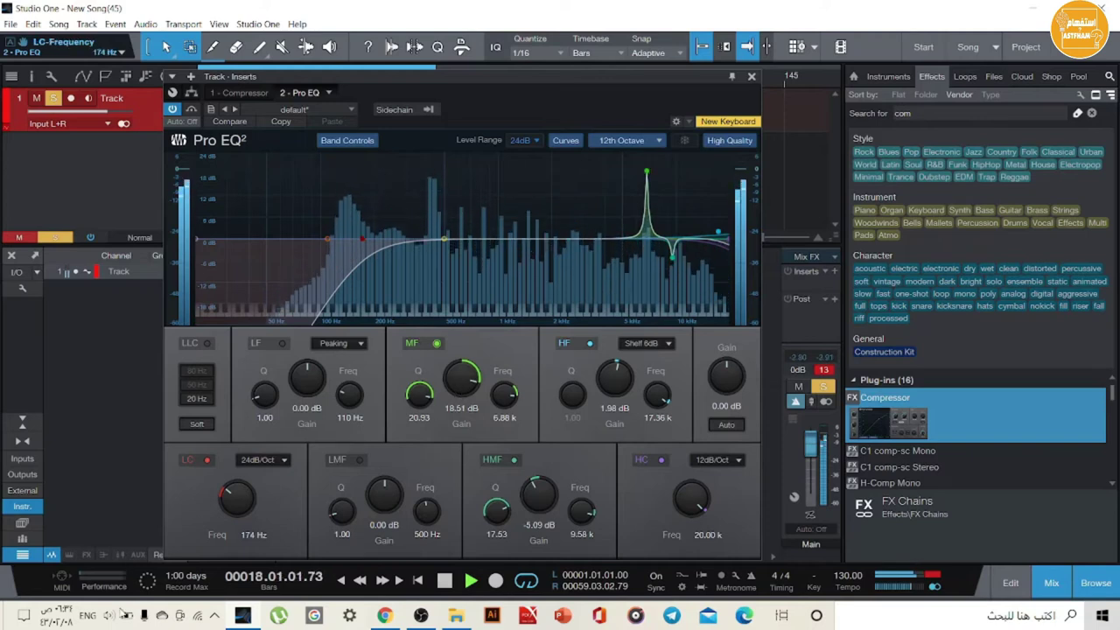
pyautogui.click(108, 615)
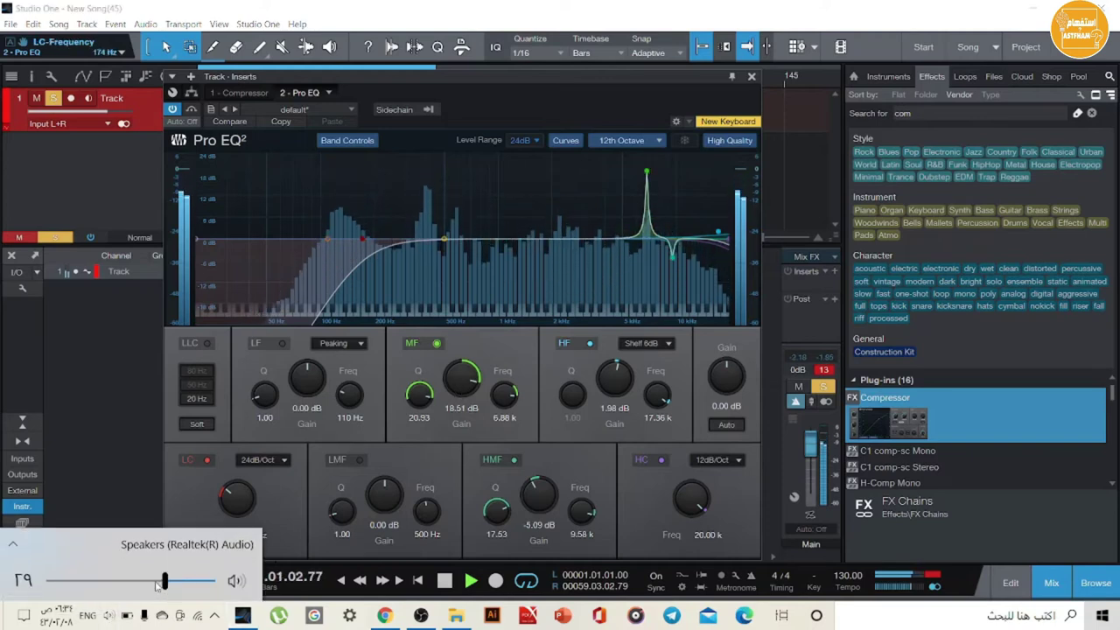
pyautogui.click(263, 513)
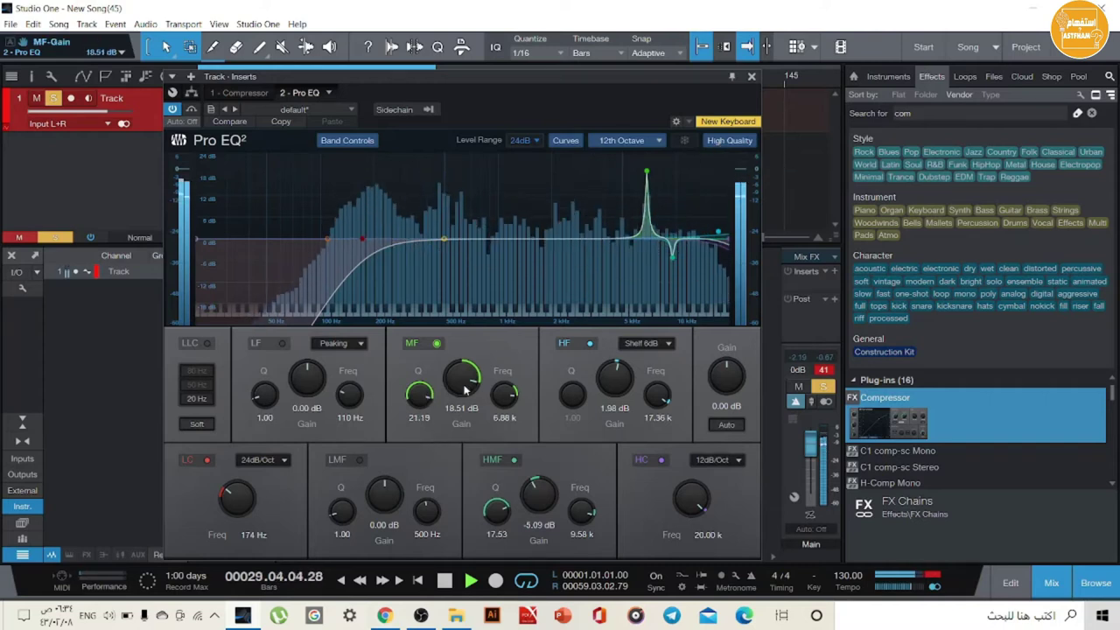
pyautogui.moveTo(499, 395); pyautogui.dragTo(500, 396)
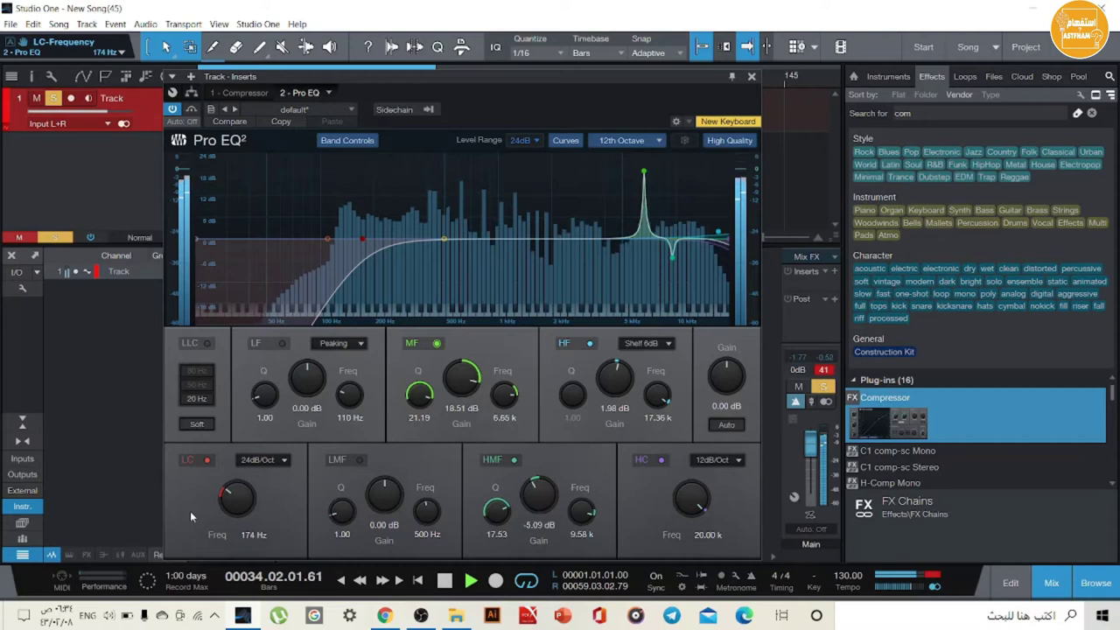
# Step: Raise the Windows speaker volume to 51 during playback
pyautogui.click(110, 615)
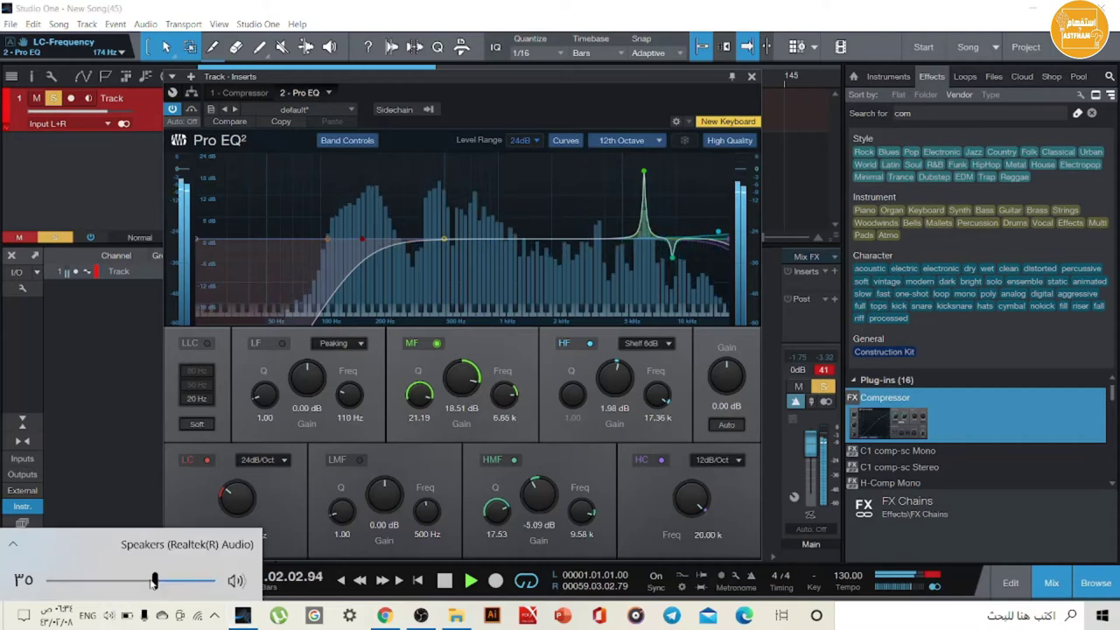
pyautogui.moveTo(138, 583); pyautogui.dragTo(126, 585)
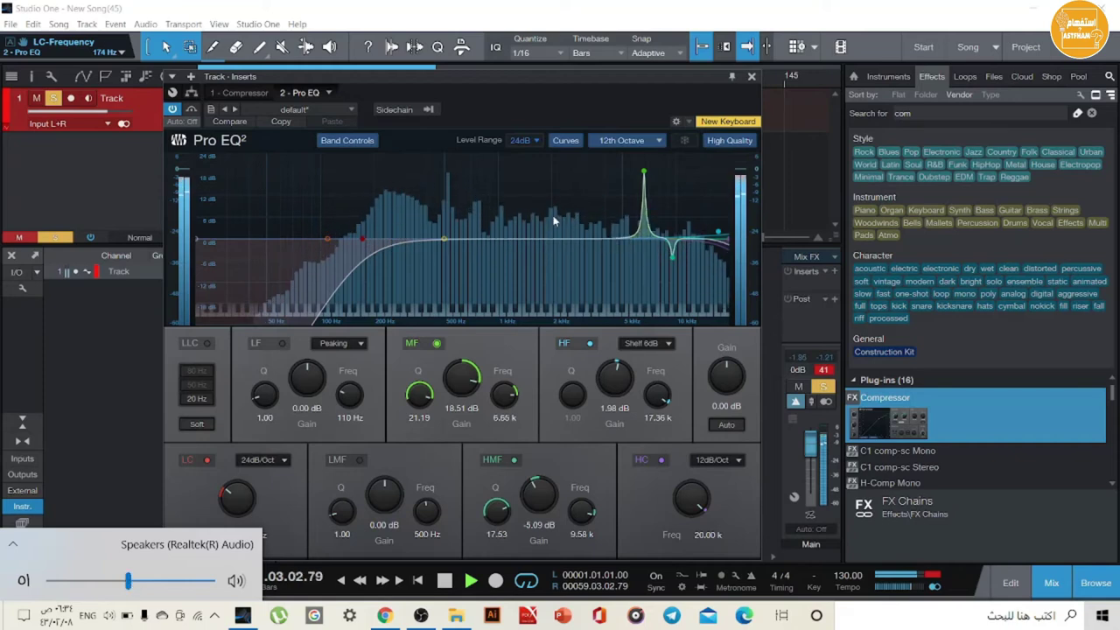
# Step: Tune the MF peak to 6.76 kHz, resetting the channel's clip indicator along the way, and cut its gain to about -4.14 dB
pyautogui.moveTo(645, 179); pyautogui.dragTo(644, 164)
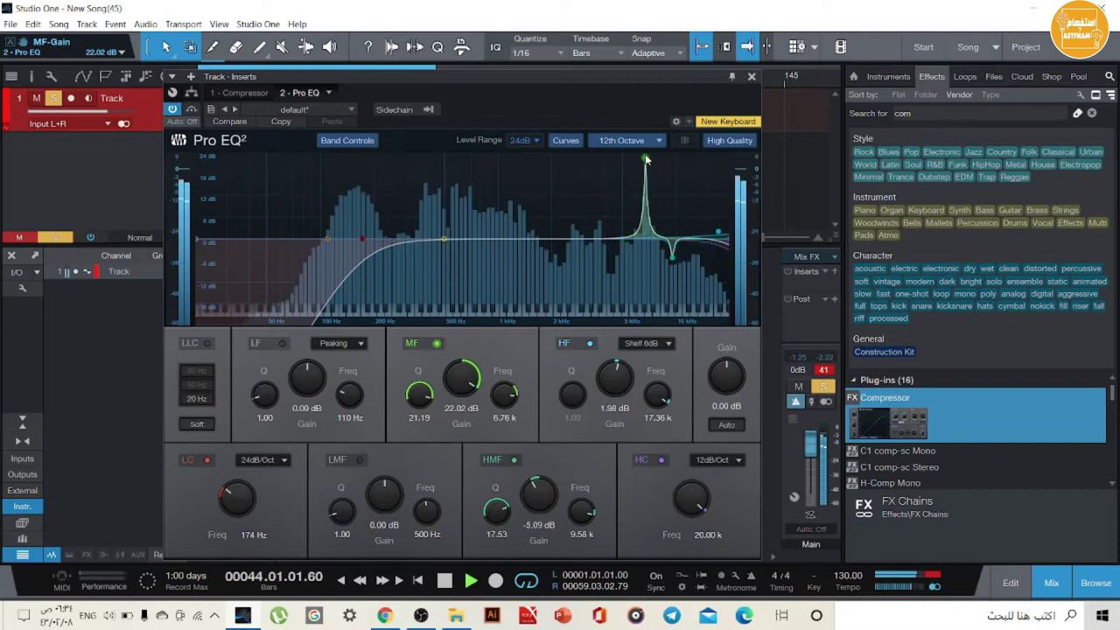
pyautogui.click(825, 368)
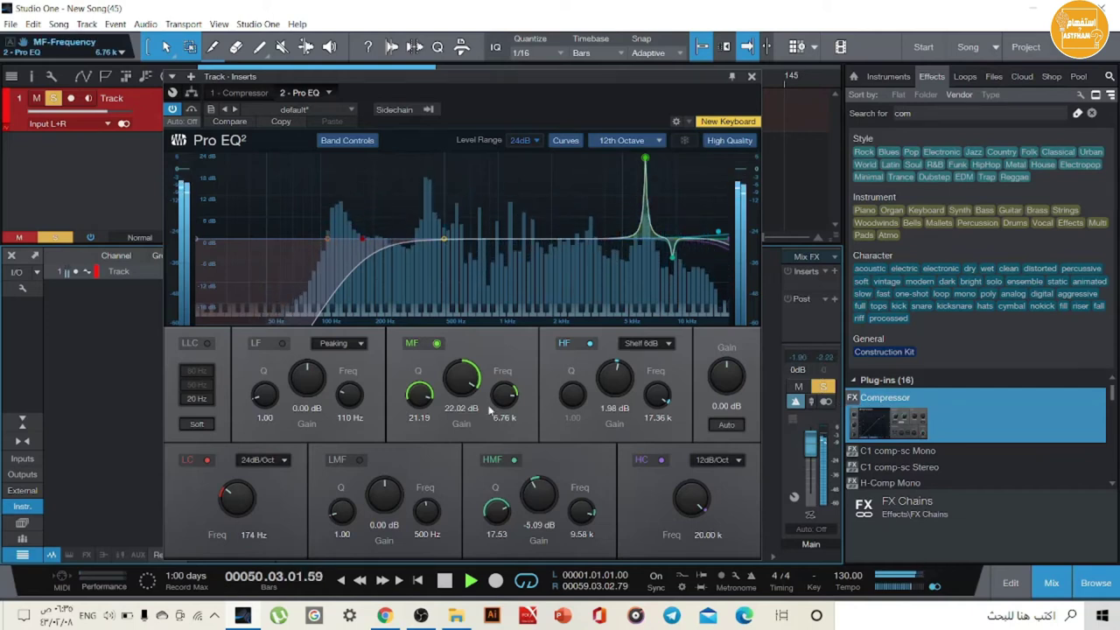
pyautogui.moveTo(468, 379); pyautogui.dragTo(463, 376)
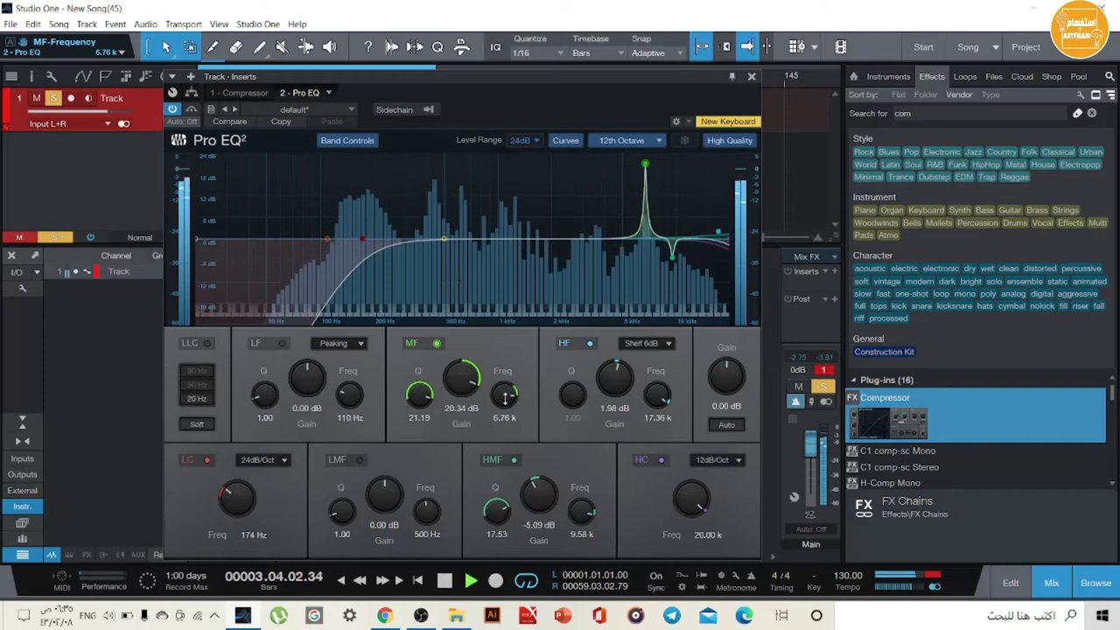
pyautogui.moveTo(503, 399); pyautogui.dragTo(505, 396)
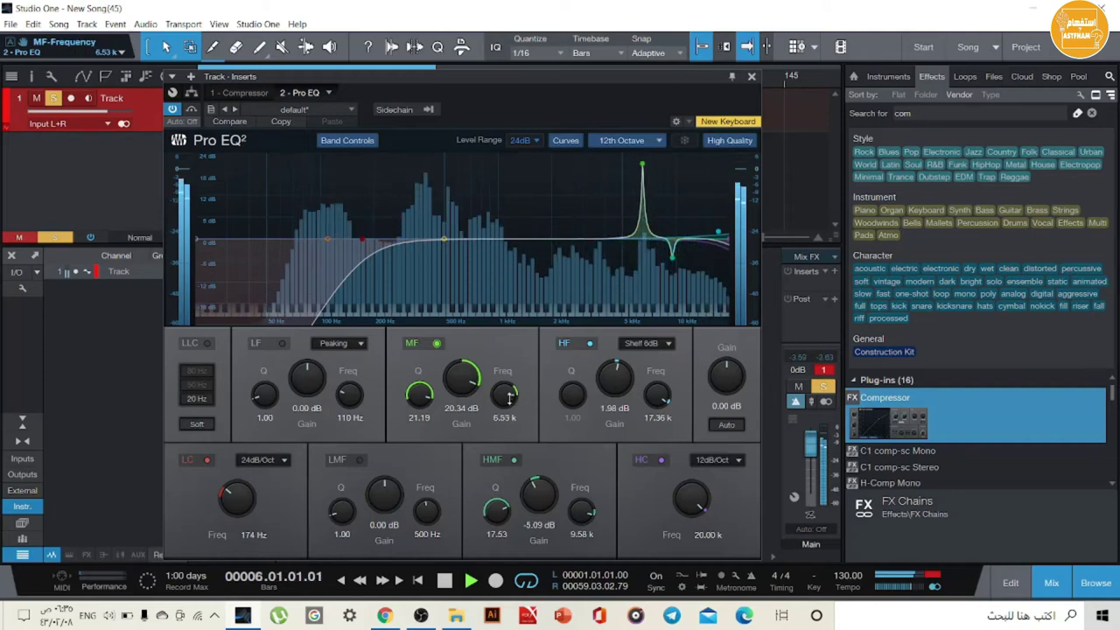
pyautogui.moveTo(506, 395); pyautogui.dragTo(512, 400)
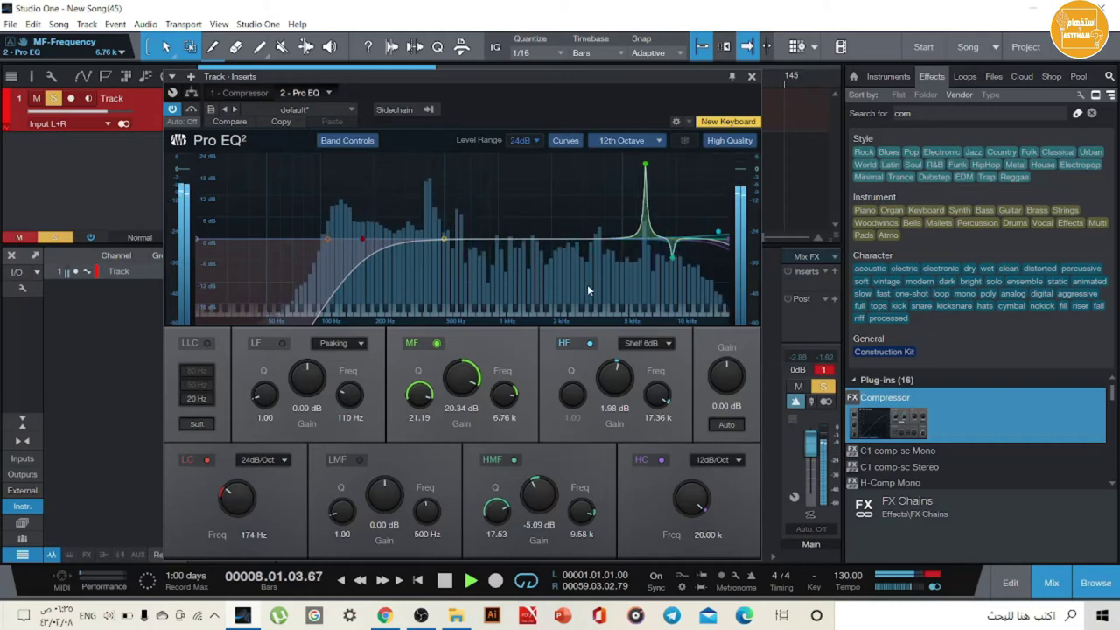
pyautogui.moveTo(462, 376); pyautogui.dragTo(463, 448)
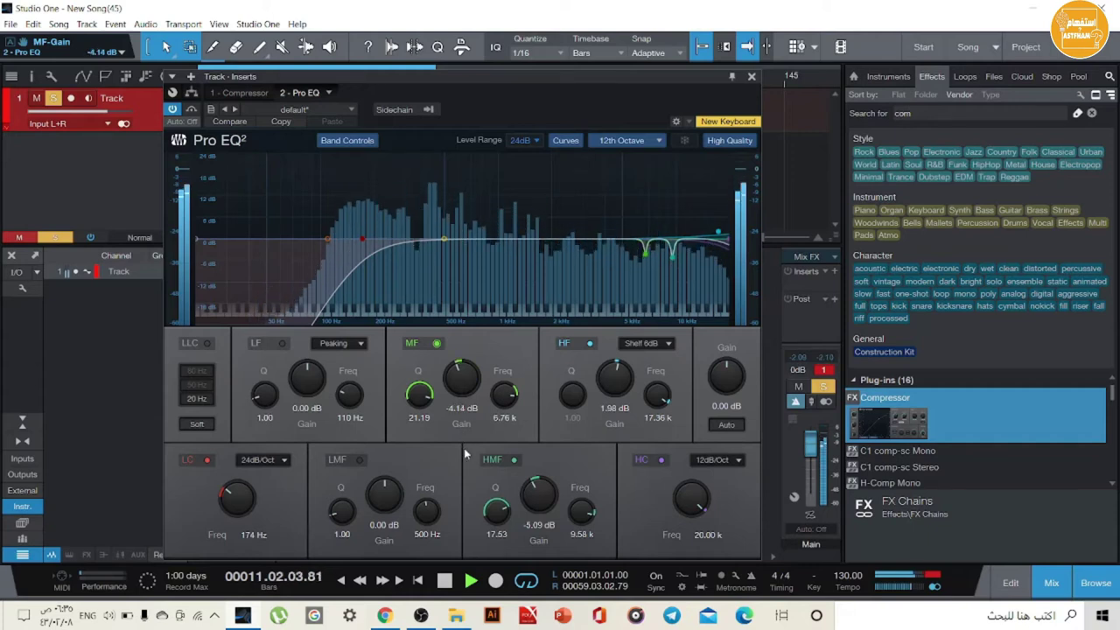
# Step: Activate the LMF band as a narrow boost of about 20.23 dB with a Q of 24 and sweep it to about 4.23 kHz
pyautogui.moveTo(443, 238); pyautogui.dragTo(587, 165)
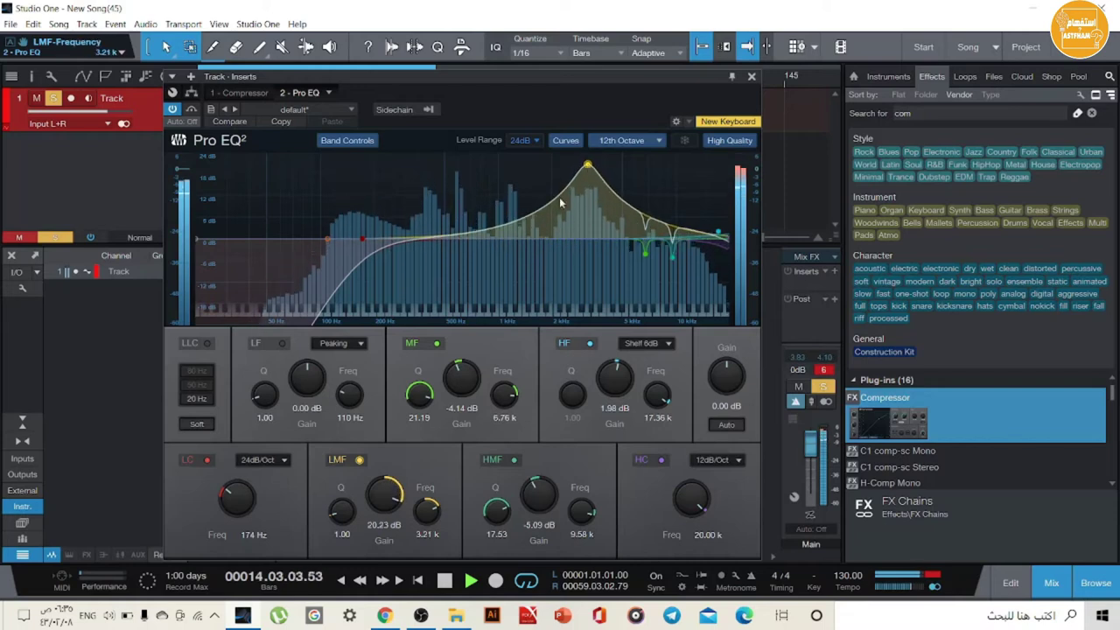
pyautogui.moveTo(341, 512); pyautogui.dragTo(343, 464)
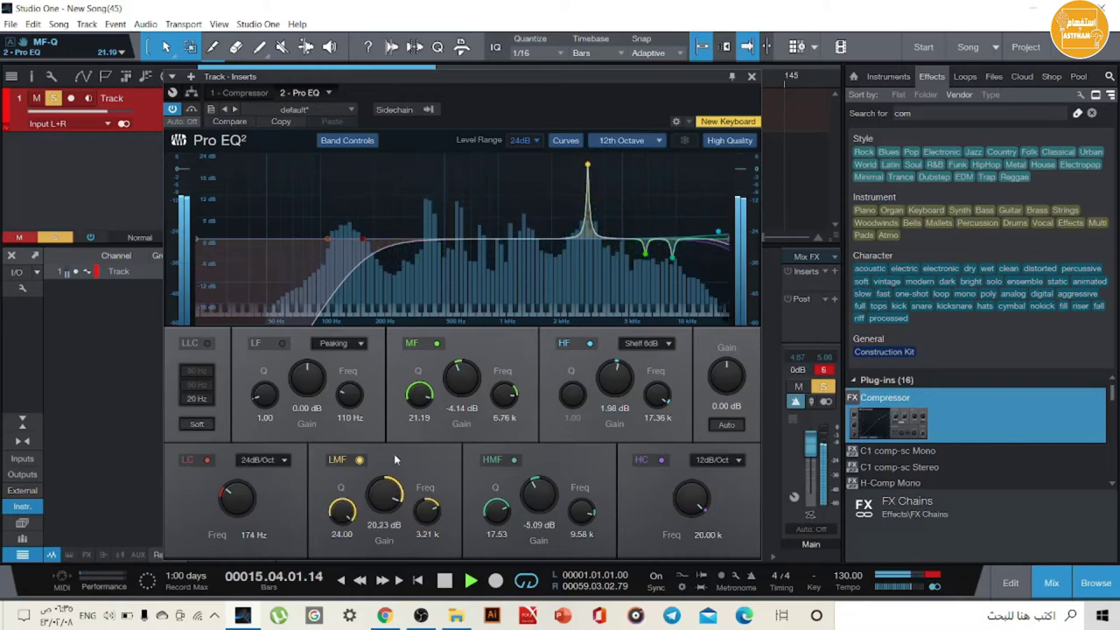
pyautogui.moveTo(421, 504); pyautogui.dragTo(406, 503)
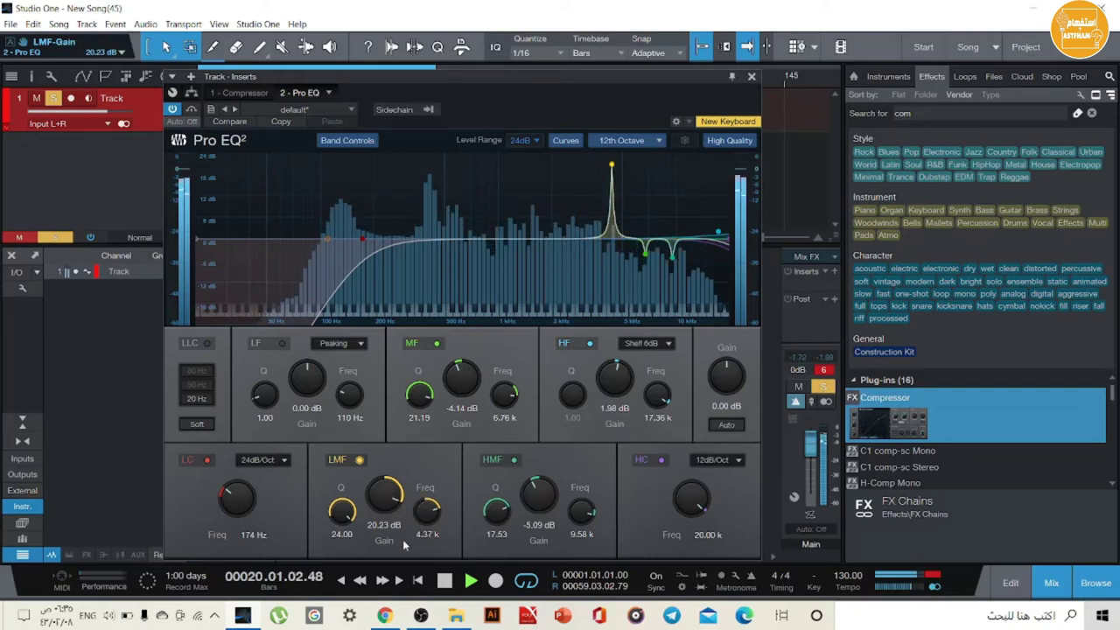
pyautogui.moveTo(427, 511); pyautogui.dragTo(427, 517)
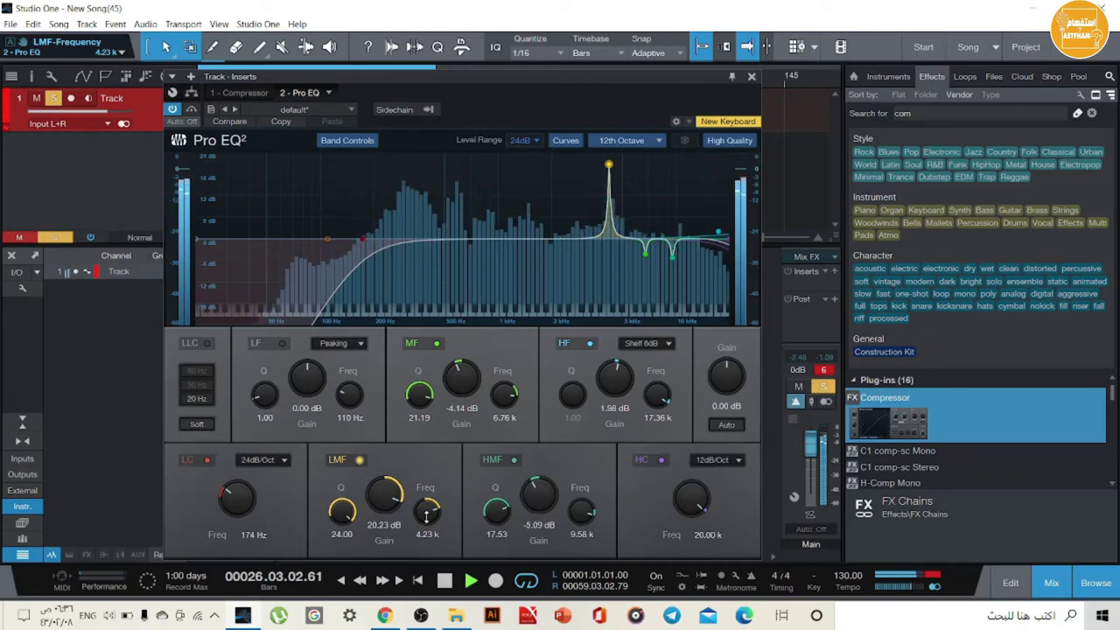
# Step: Tune the LMF peak to about 3.56 kHz and cut its gain to about -7.13 dB
pyautogui.moveTo(427, 516); pyautogui.dragTo(427, 517)
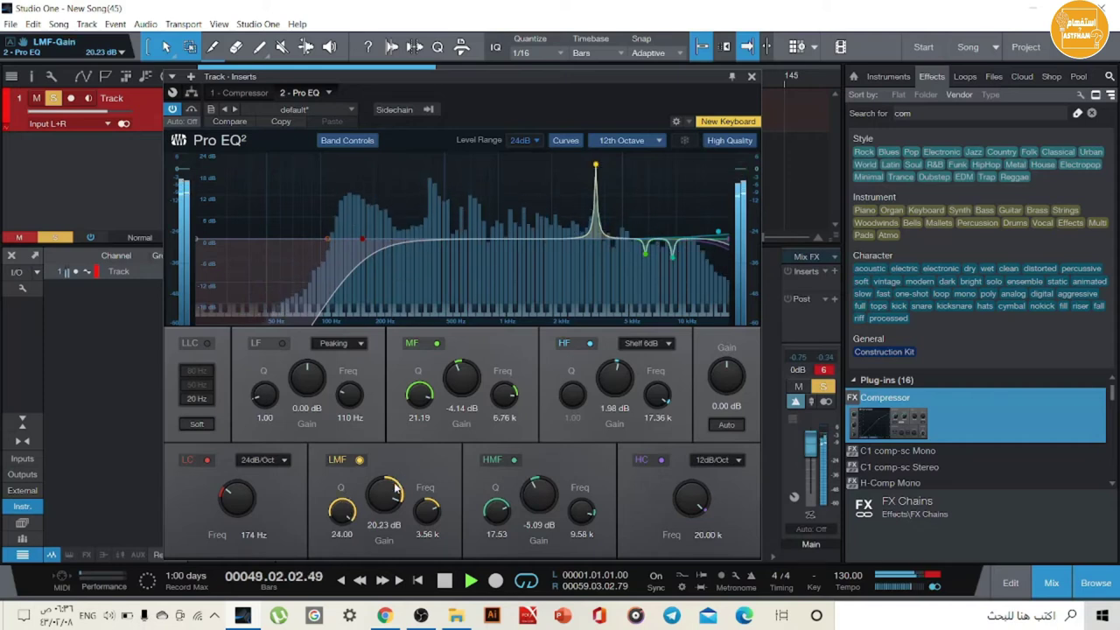
pyautogui.moveTo(382, 487); pyautogui.dragTo(375, 545)
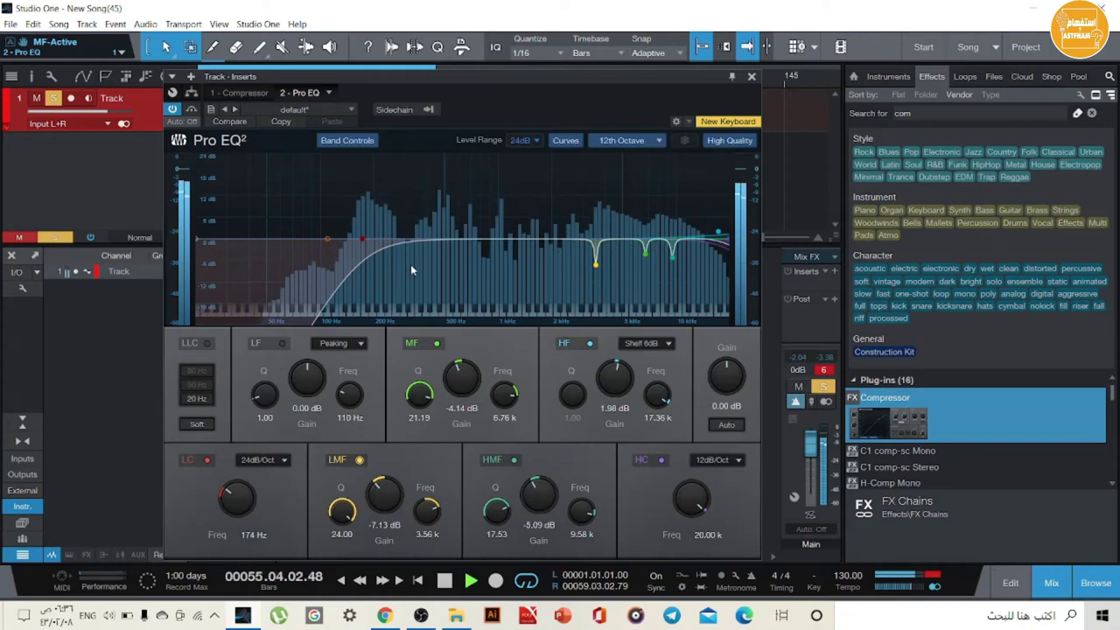
# Step: Activate the LF band as a narrow boost of about 18.64 dB with a Q of 24 and sweep it to about 2.41 kHz
pyautogui.moveTo(326, 238); pyautogui.dragTo(539, 188)
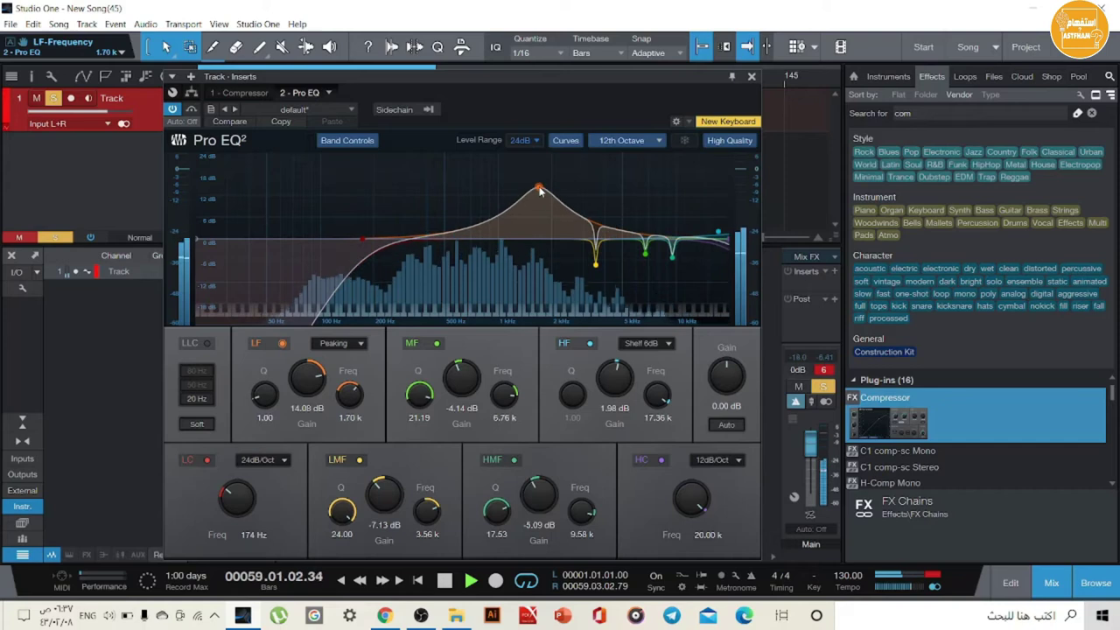
pyautogui.moveTo(265, 396); pyautogui.dragTo(264, 341)
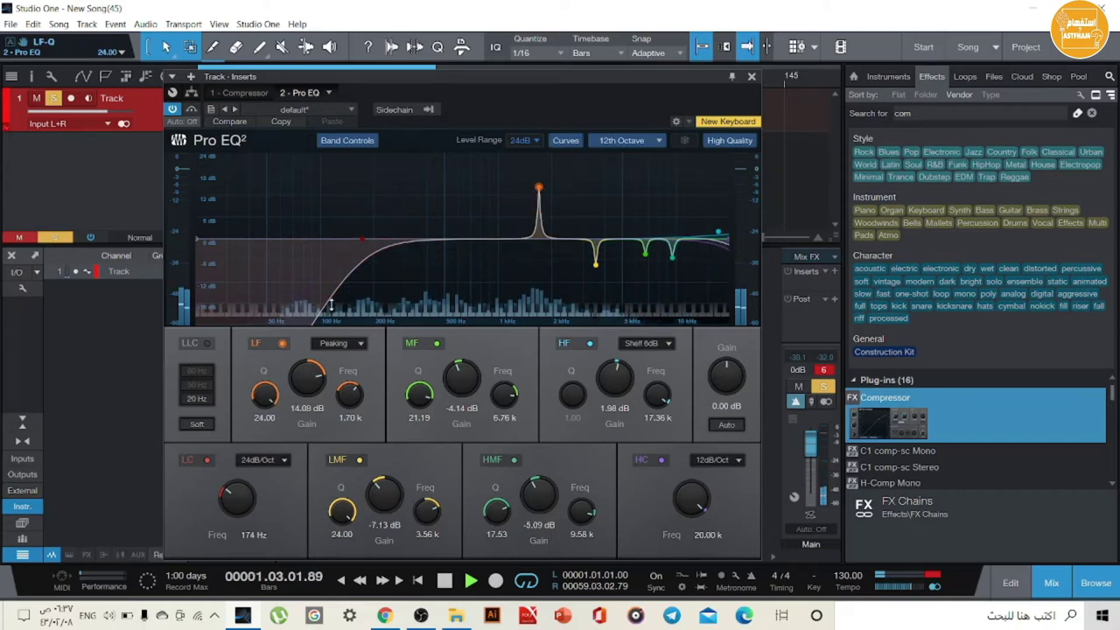
pyautogui.moveTo(314, 378); pyautogui.dragTo(356, 394)
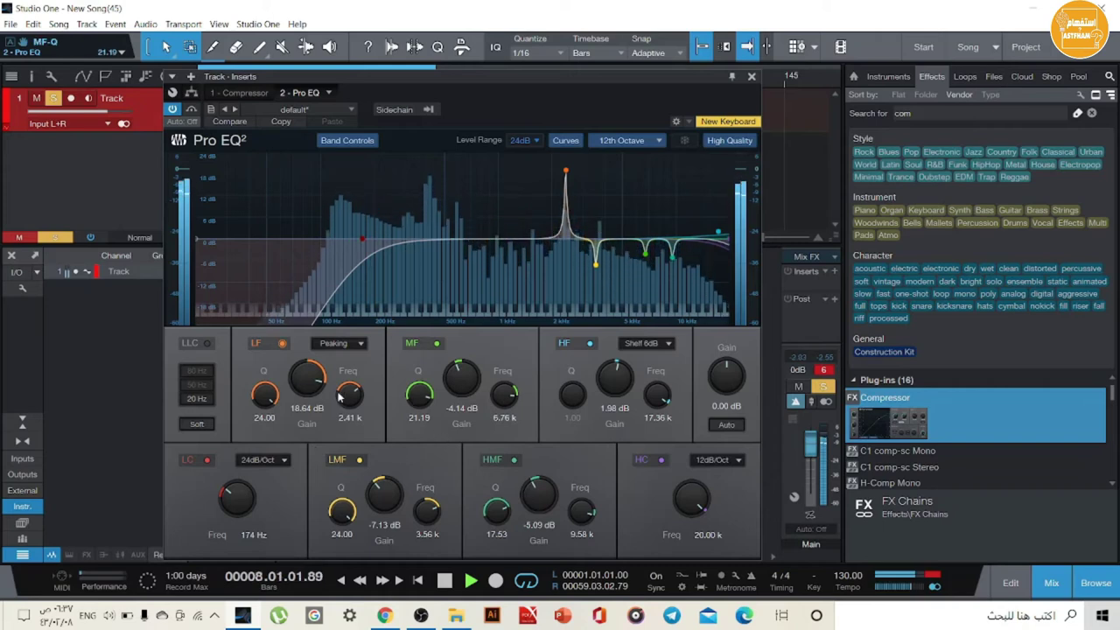
# Step: Tune the LF peak to about 2.86 kHz and cut its gain to about -4.64 dB
pyautogui.scroll(-2, 354, 395)
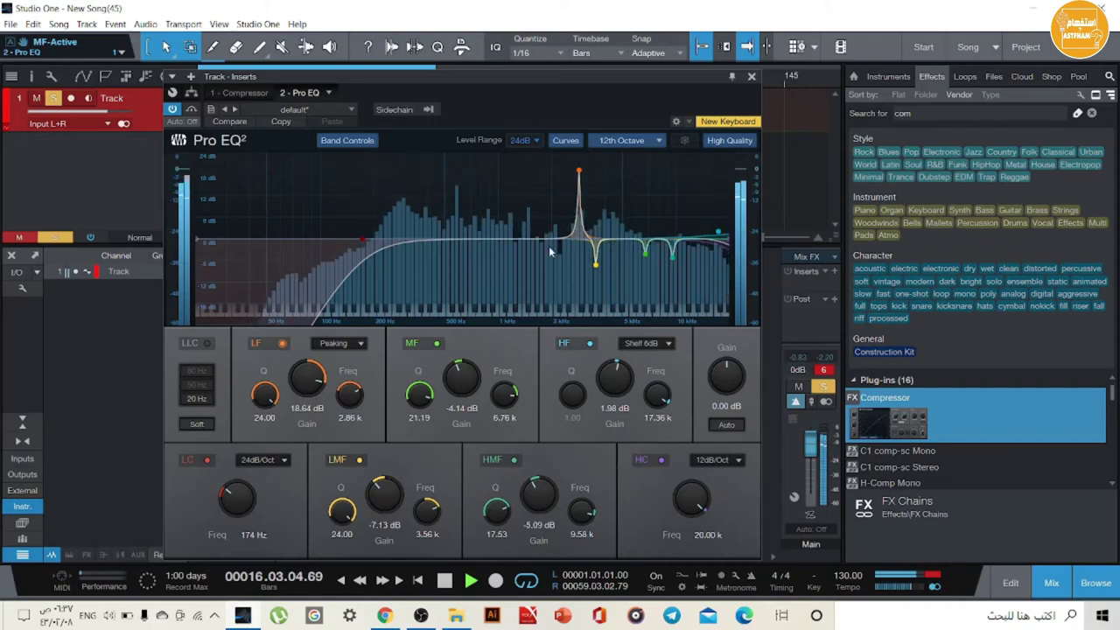
pyautogui.scroll(-4, 350, 396)
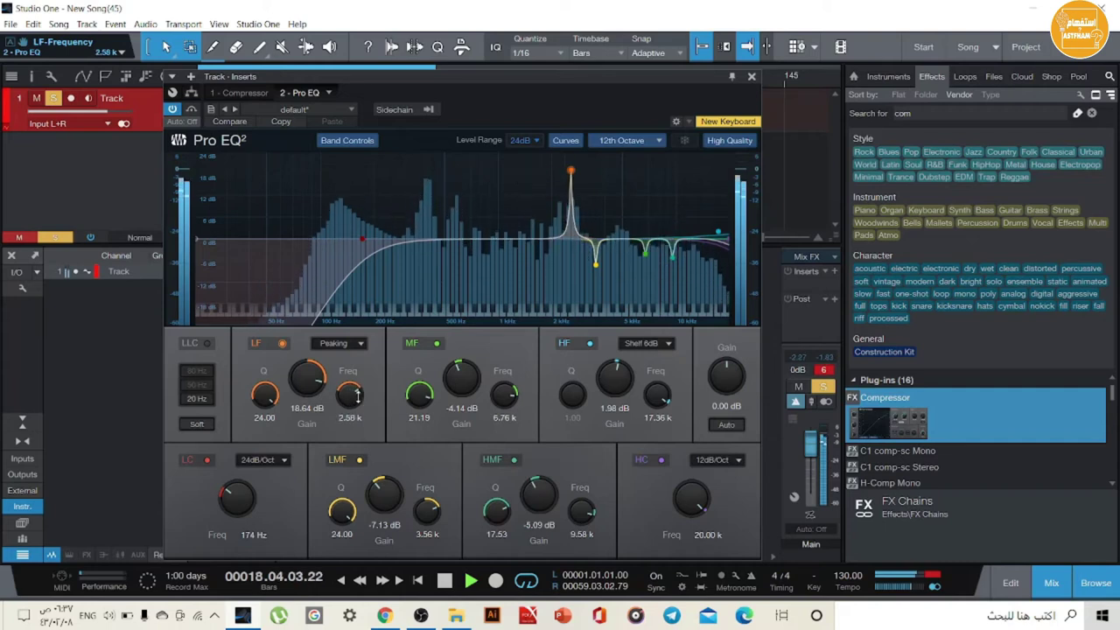
pyautogui.scroll(4, 357, 395)
pyautogui.moveTo(306, 377); pyautogui.dragTo(295, 422)
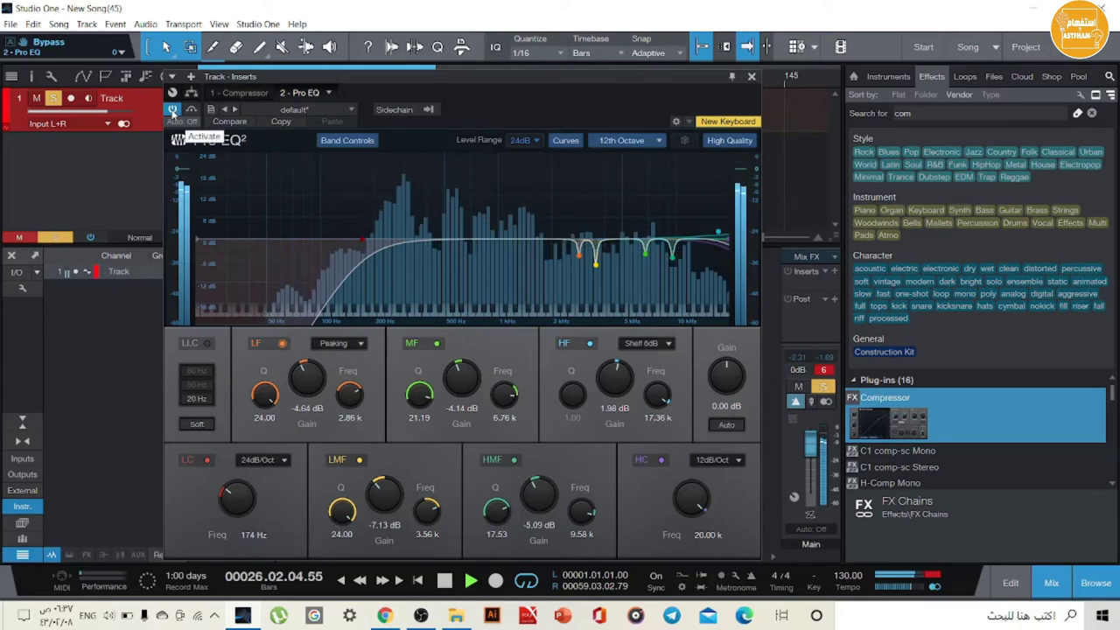
# Step: Compare the playback with Pro EQ bypassed and active several times, setting the Windows speaker volume to 100 in between
pyautogui.click(172, 110)
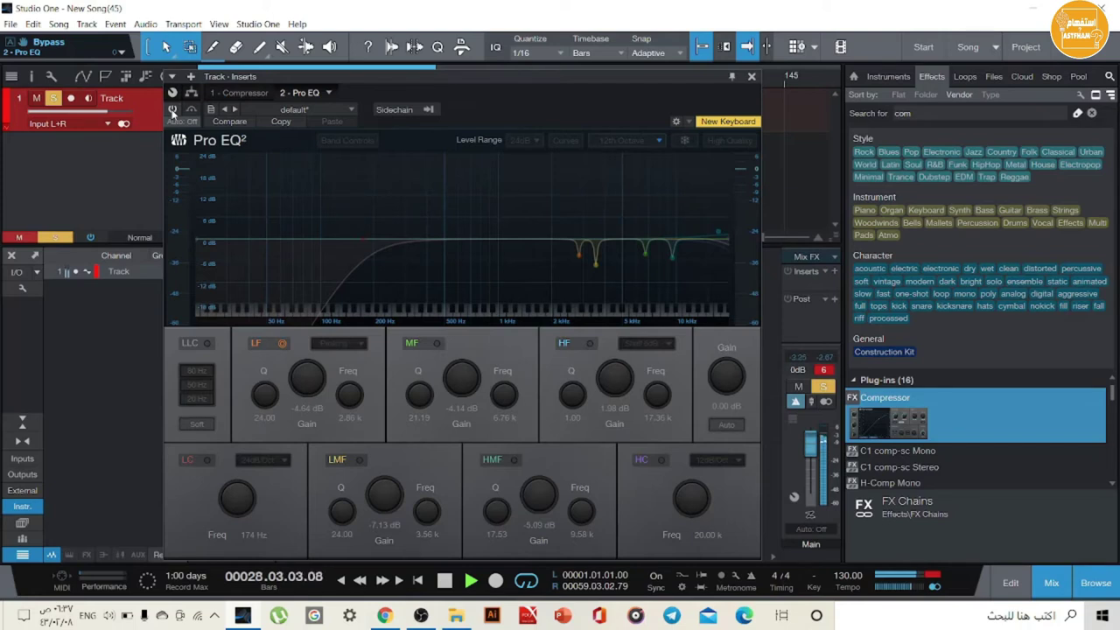
pyautogui.click(174, 120)
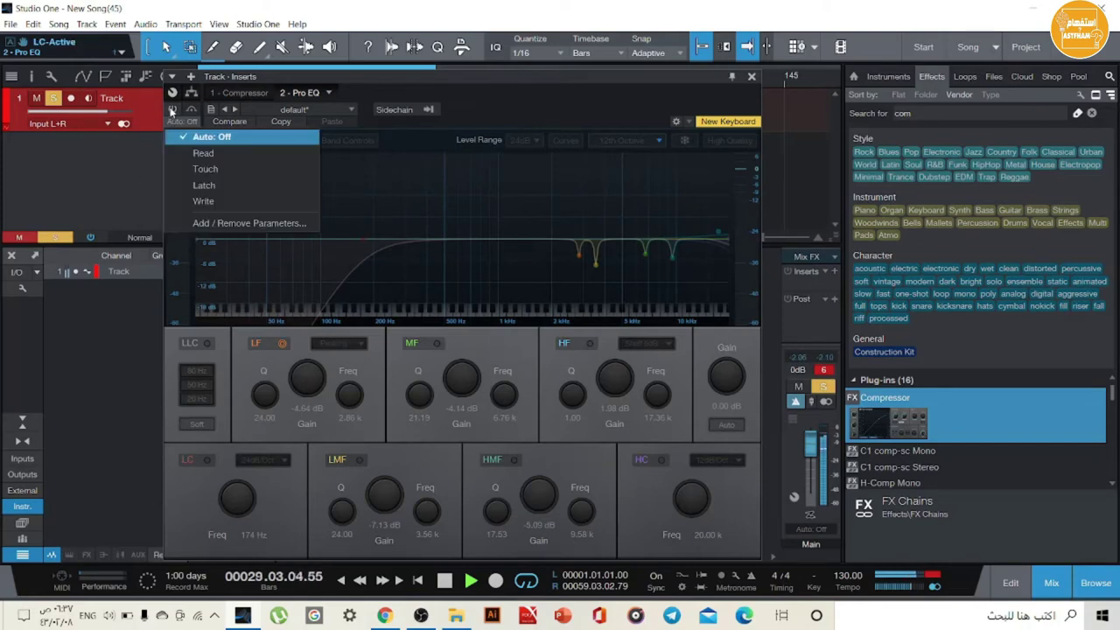
pyautogui.click(173, 110)
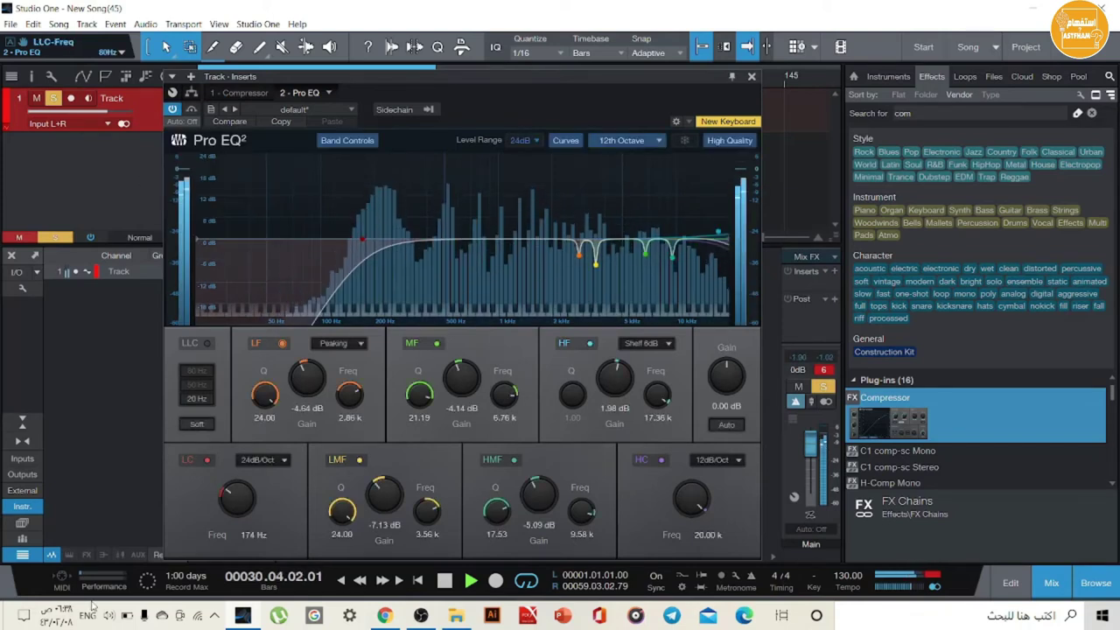
pyautogui.click(108, 615)
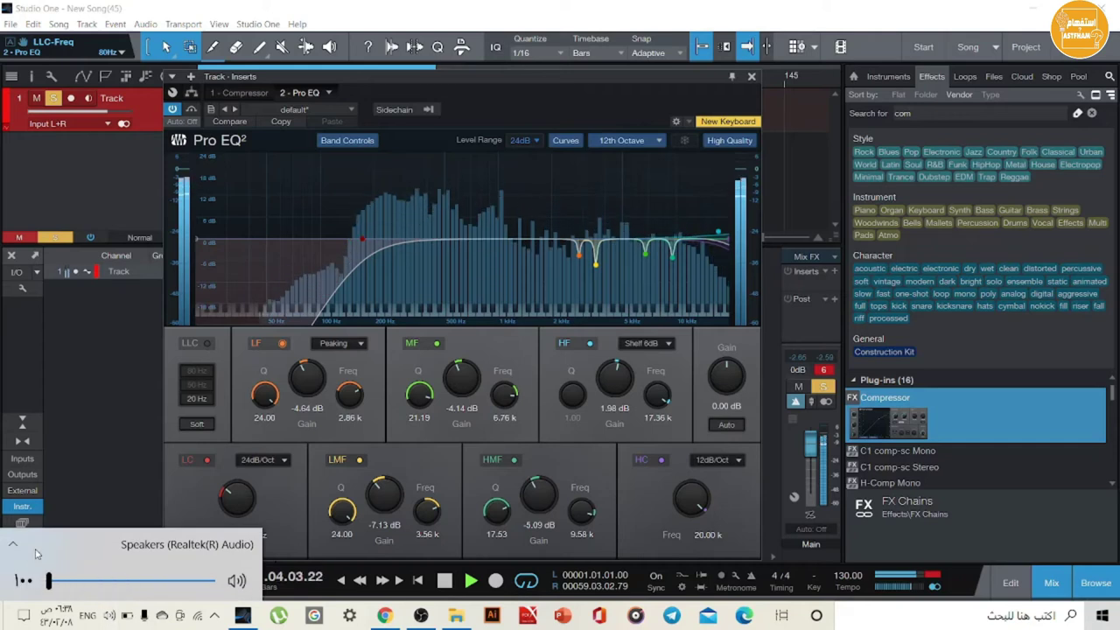
pyautogui.click(174, 111)
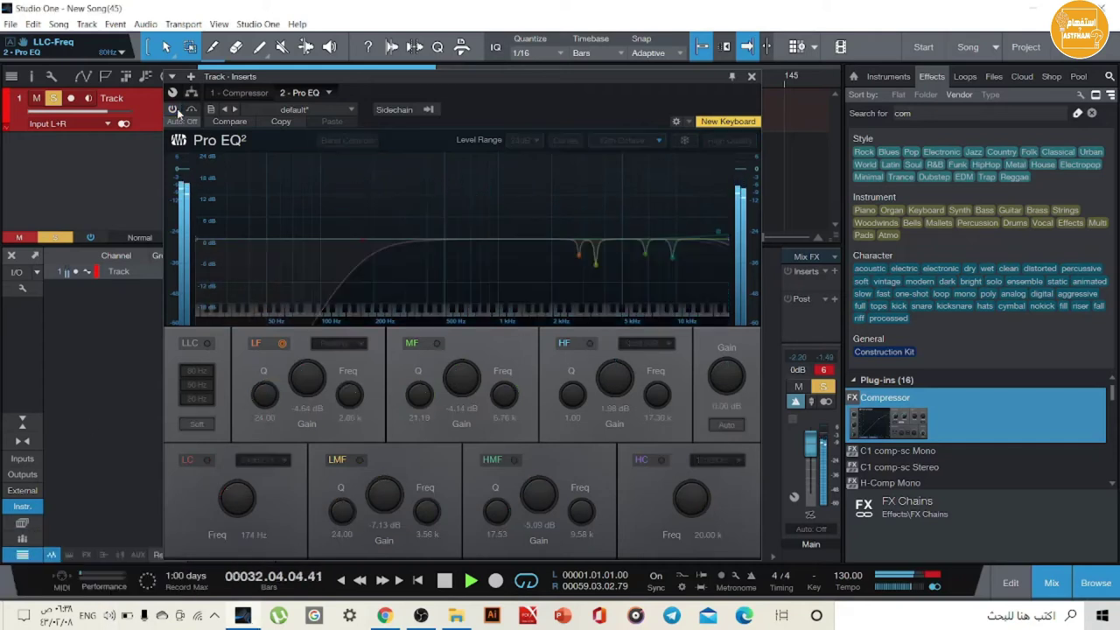
pyautogui.click(174, 110)
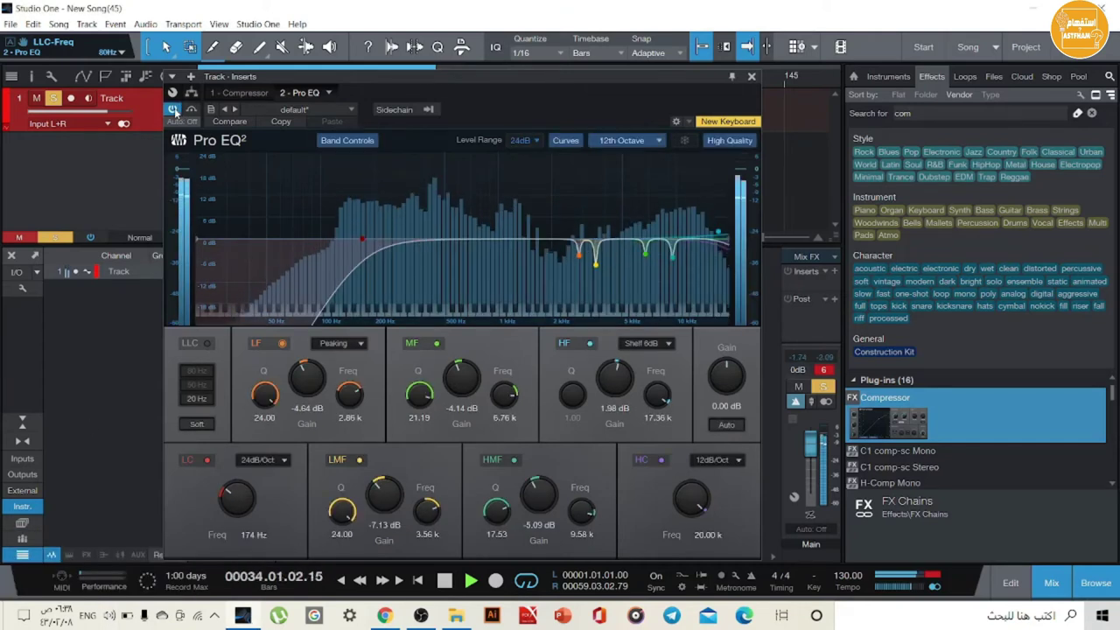
pyautogui.click(173, 110)
pyautogui.click(173, 111)
pyautogui.click(174, 110)
pyautogui.click(173, 110)
# Step: Try the Read, Latch and Write automation modes on Pro EQ and return automation to Auto: Off
pyautogui.click(181, 122)
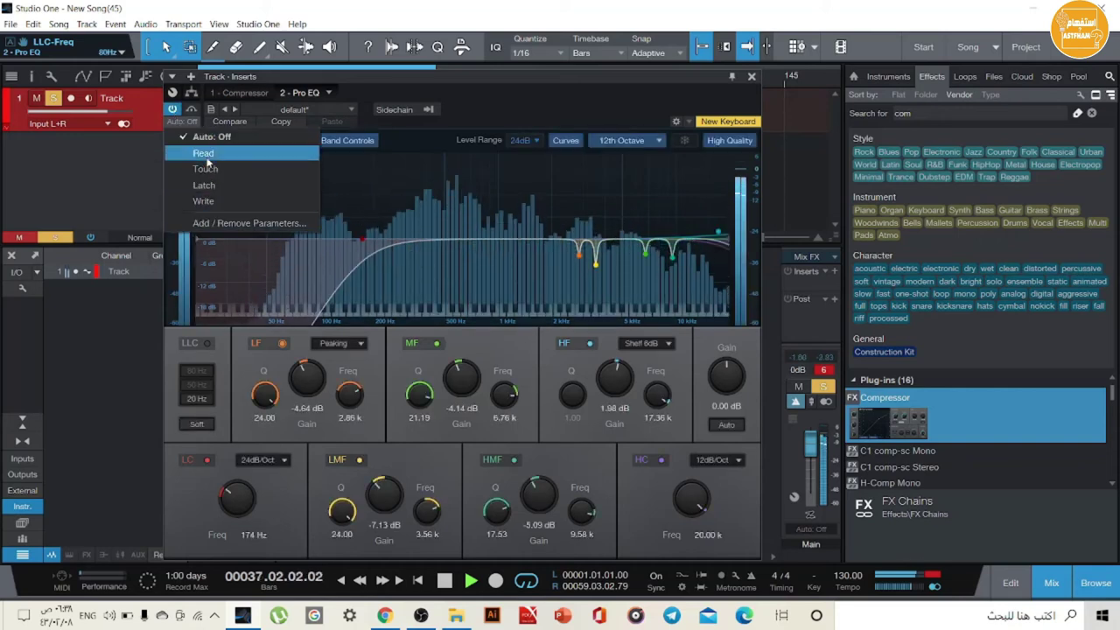
pyautogui.click(204, 154)
pyautogui.click(174, 111)
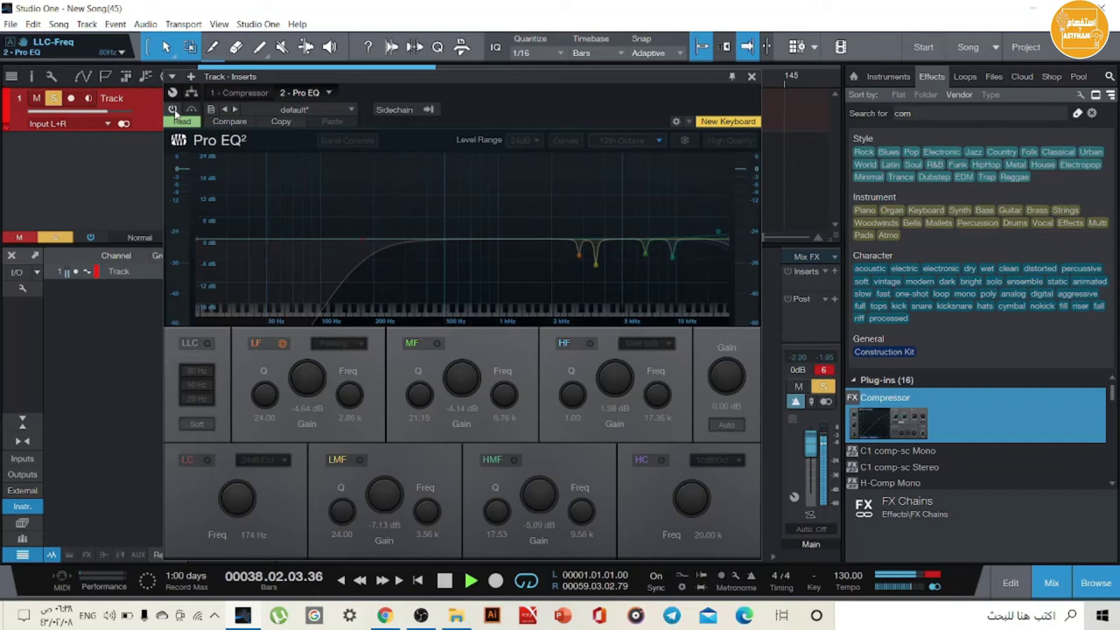
pyautogui.click(174, 111)
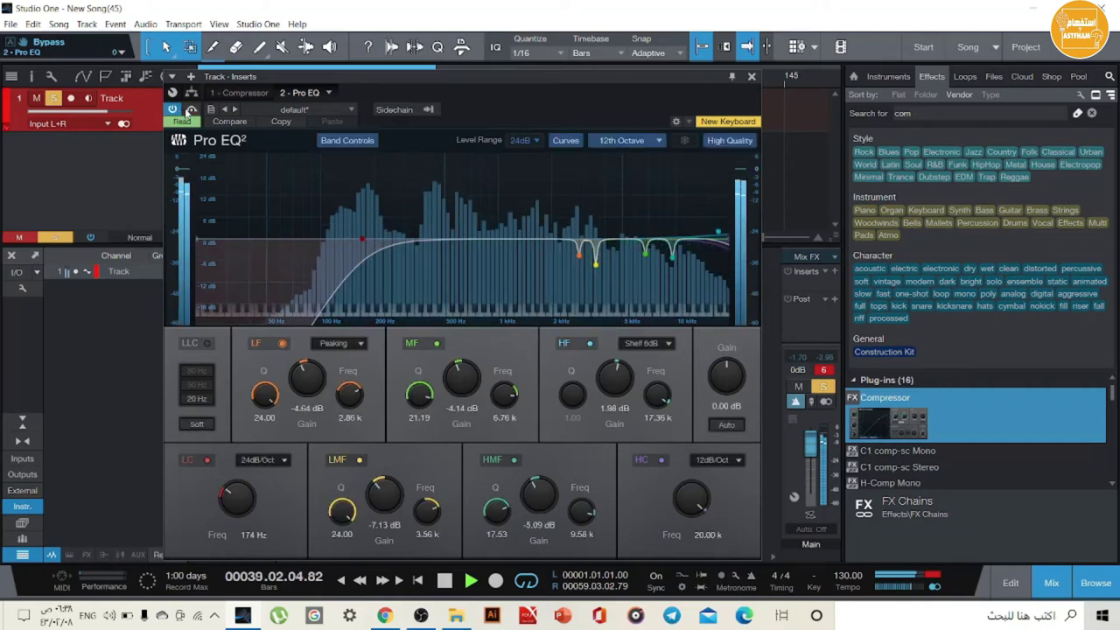
pyautogui.click(191, 111)
pyautogui.click(200, 184)
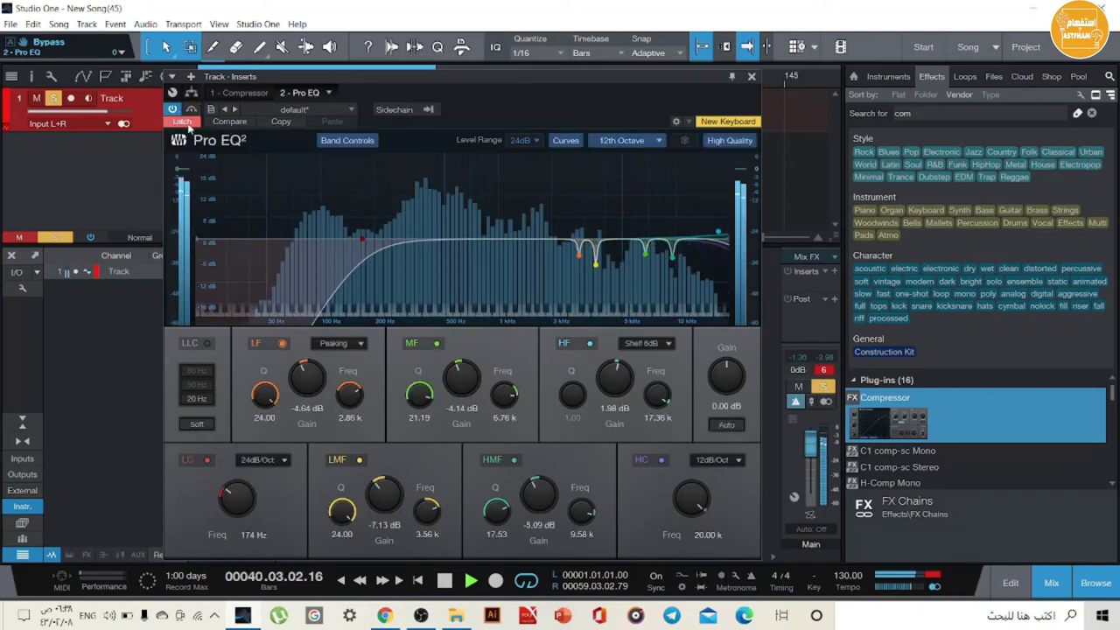
pyautogui.click(186, 121)
pyautogui.click(204, 200)
pyautogui.click(193, 123)
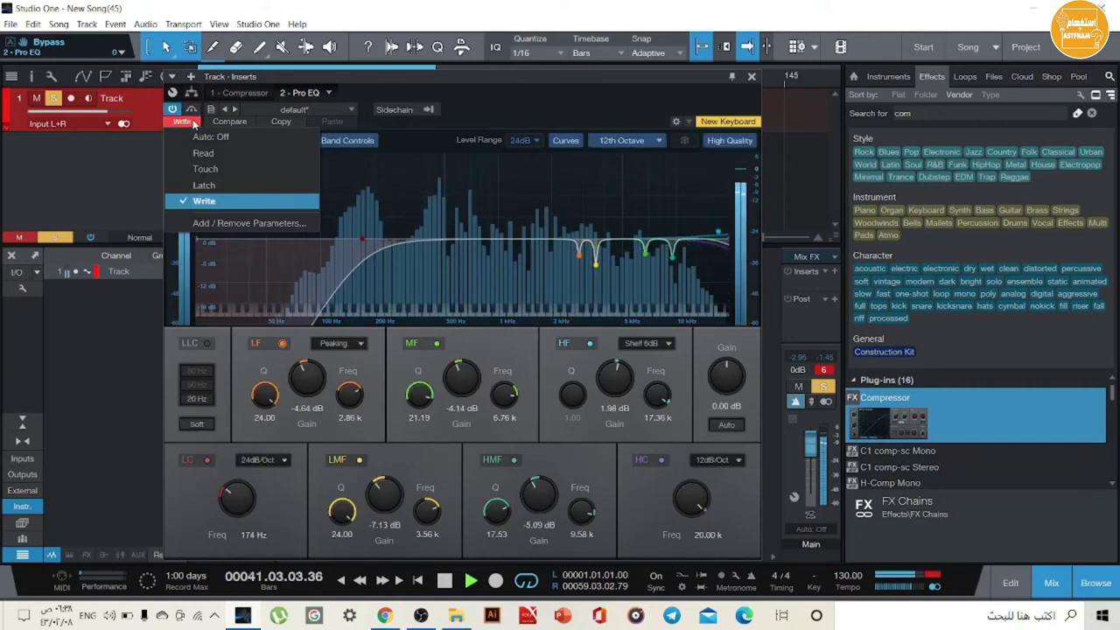
pyautogui.click(194, 134)
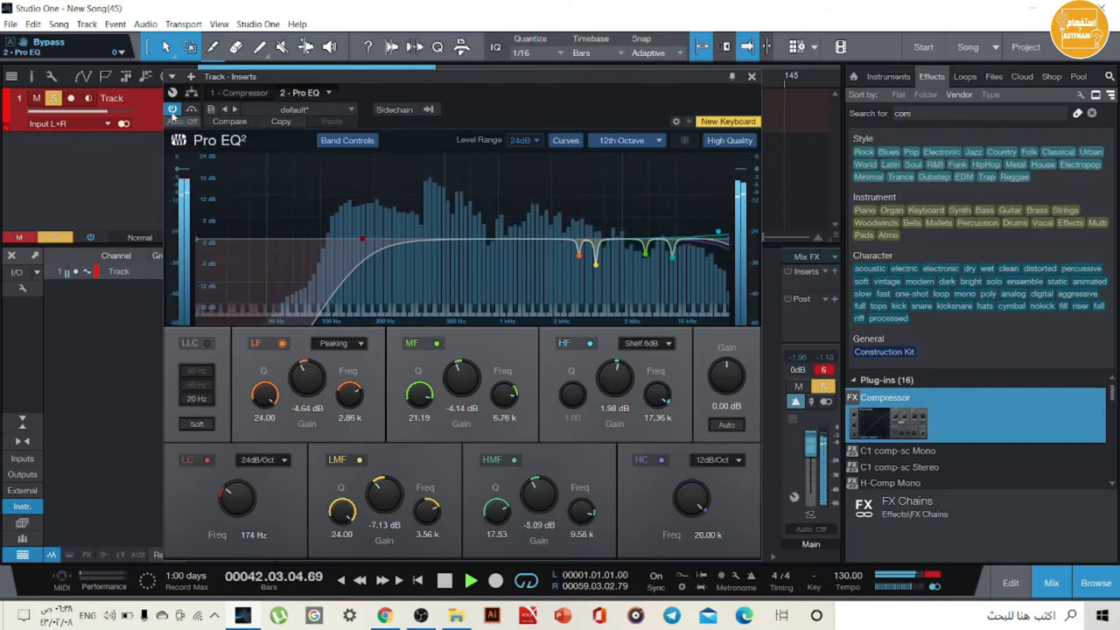
# Step: Compare the playback once more with Pro EQ bypassed and active, and set the Windows speaker volume to 45
pyautogui.click(172, 110)
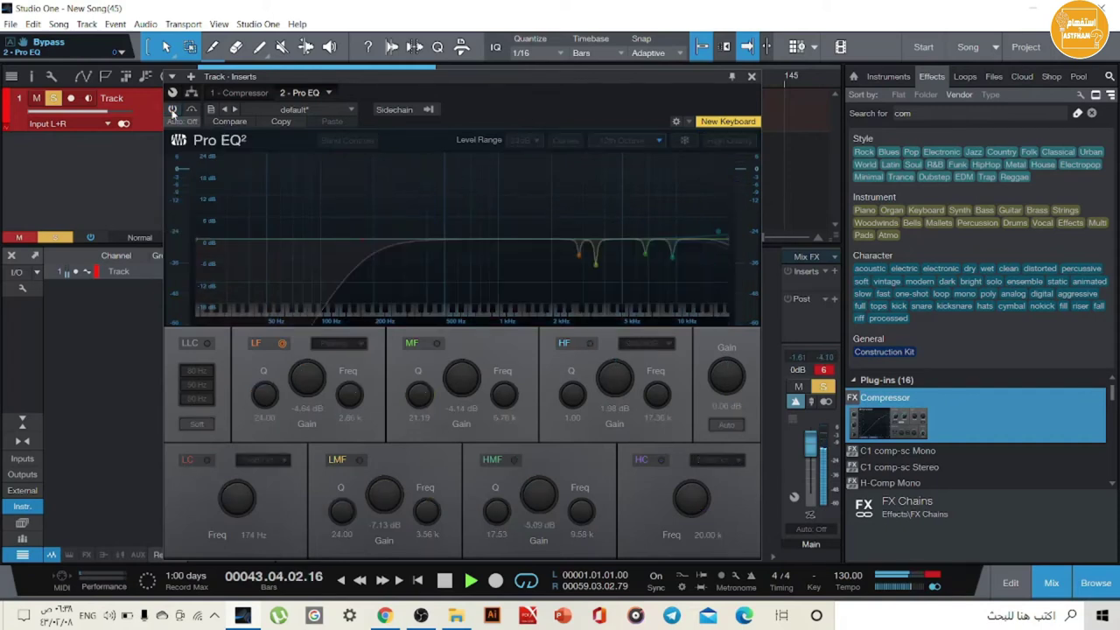
pyautogui.click(172, 110)
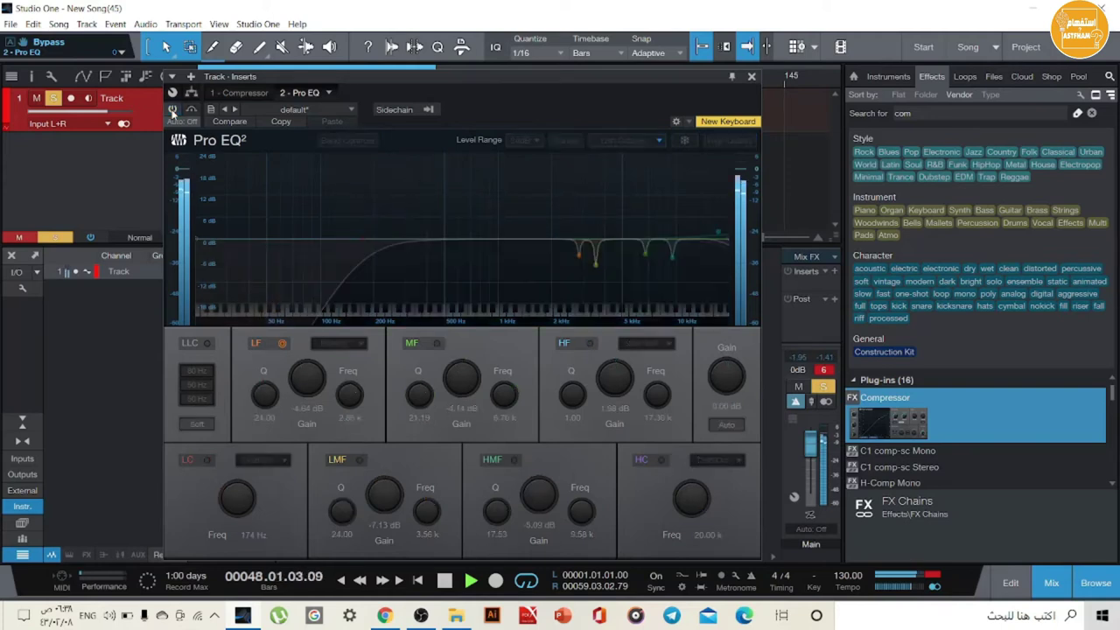
pyautogui.click(109, 616)
pyautogui.moveTo(124, 584); pyautogui.dragTo(137, 584)
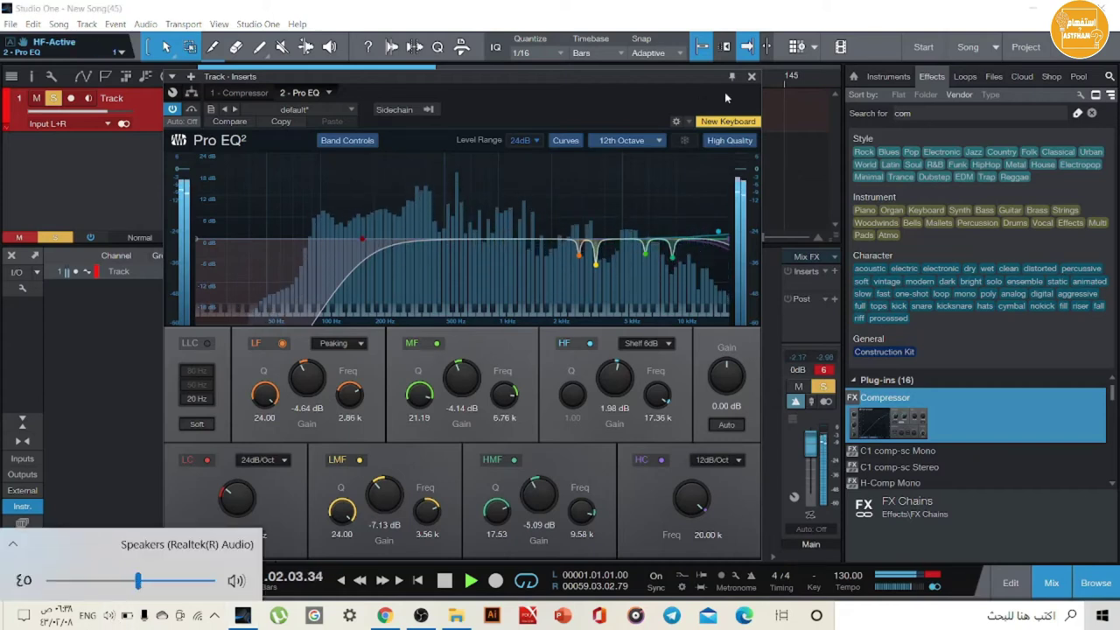
# Step: Close the Pro EQ window, search the track's insert effects for "eq" and add a second Pro EQ
pyautogui.click(751, 78)
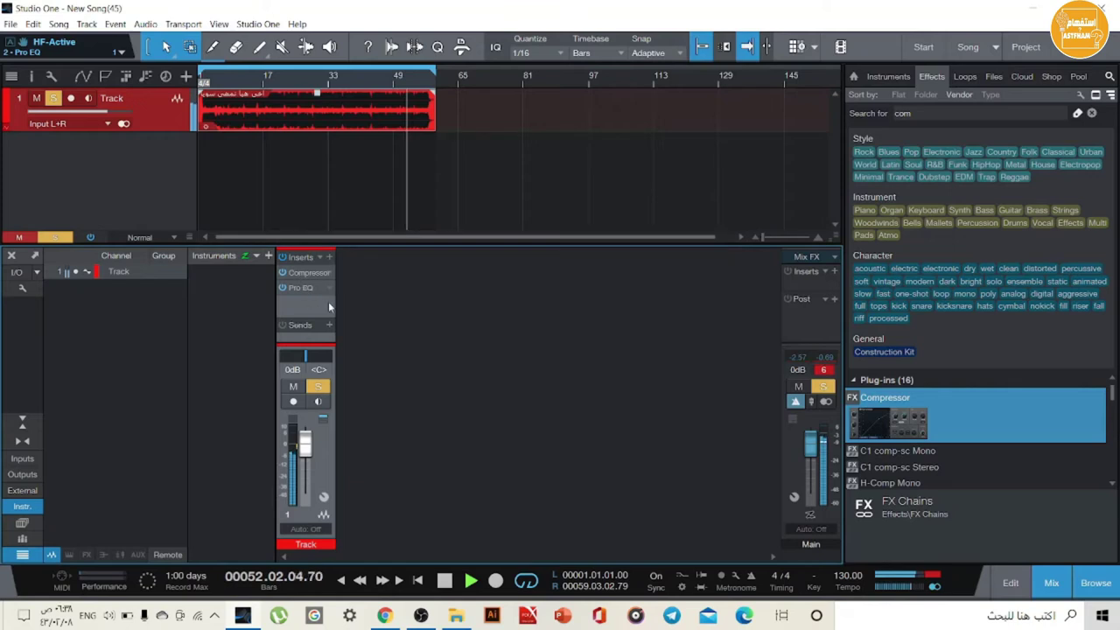
pyautogui.click(330, 257)
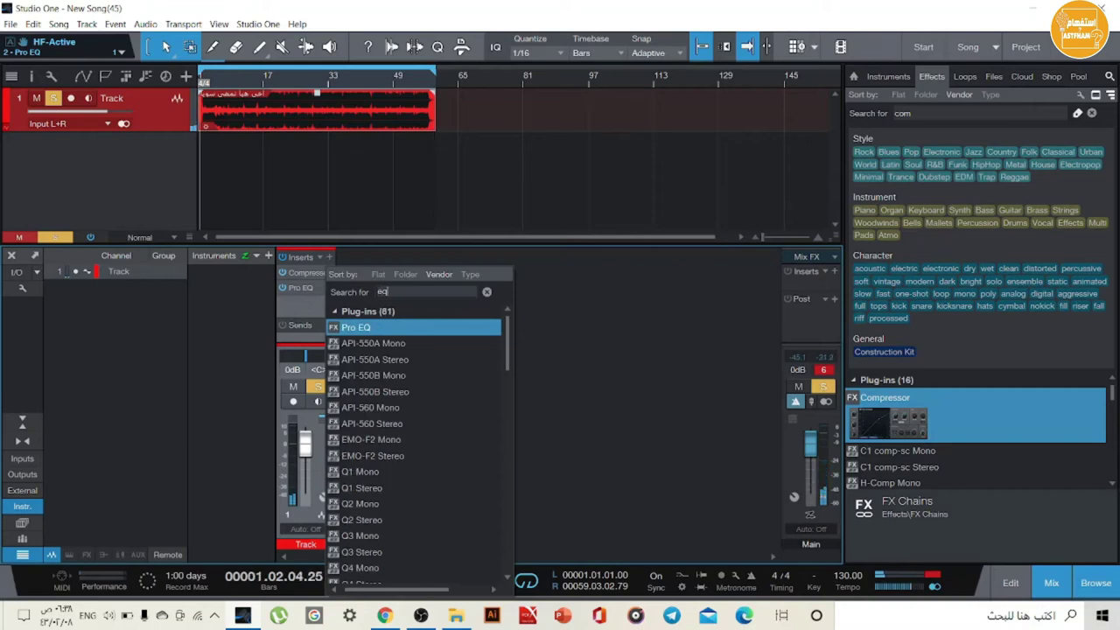
pyautogui.click(365, 326)
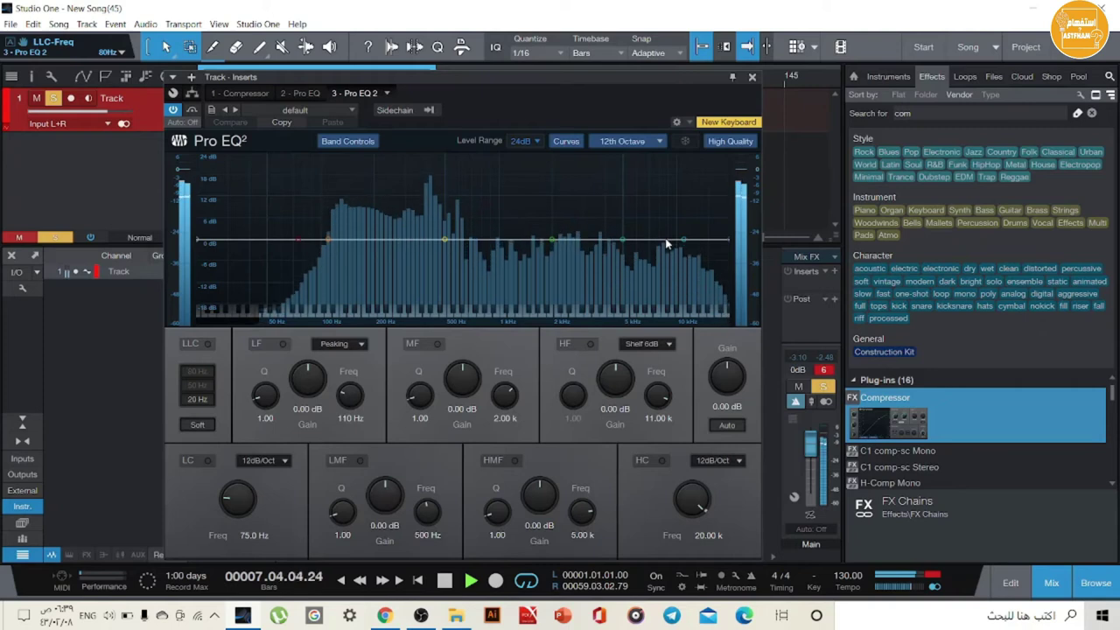
# Step: Audition the Vocal, Male RNB, Female Rock Vox and Female Pop Vox presets on the second Pro EQ and load Backing Vox
pyautogui.click(317, 108)
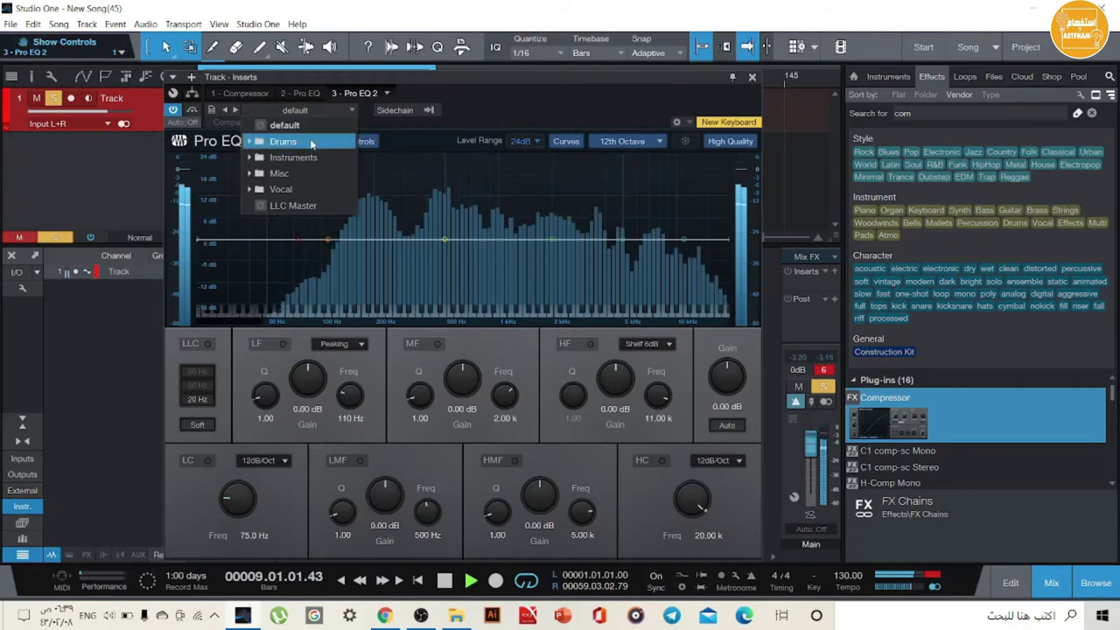
pyautogui.click(311, 187)
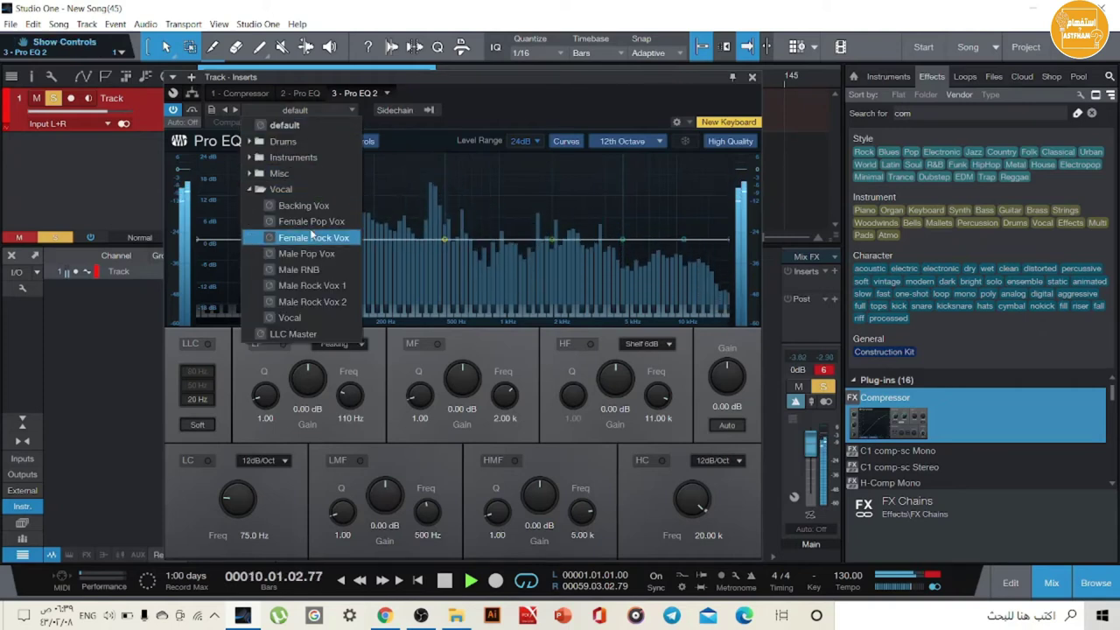
pyautogui.click(306, 317)
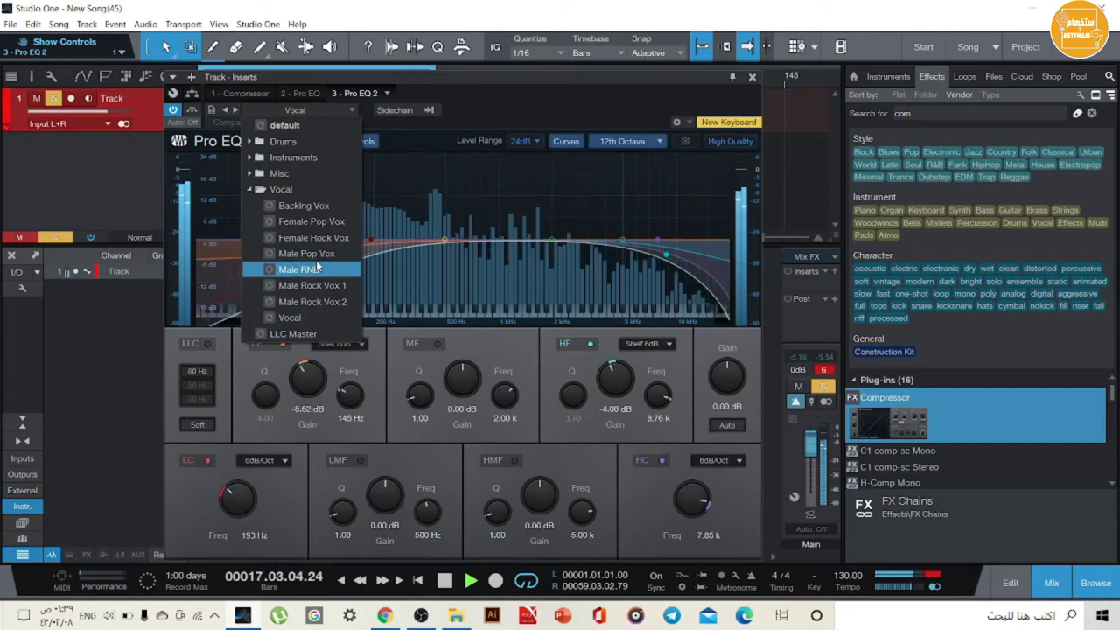
pyautogui.click(317, 268)
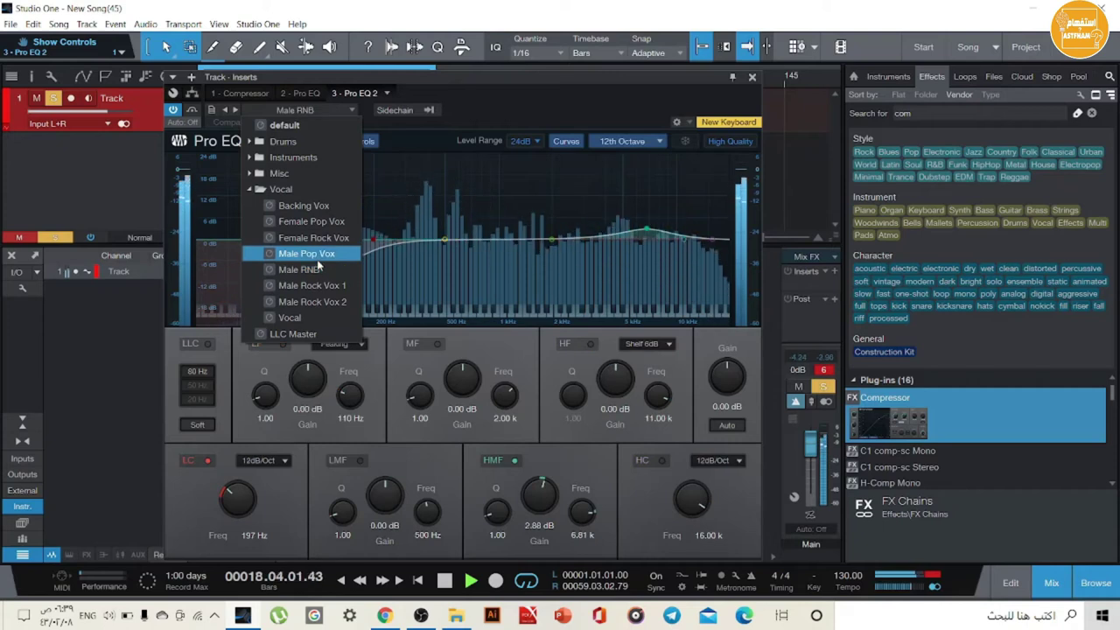
pyautogui.click(322, 239)
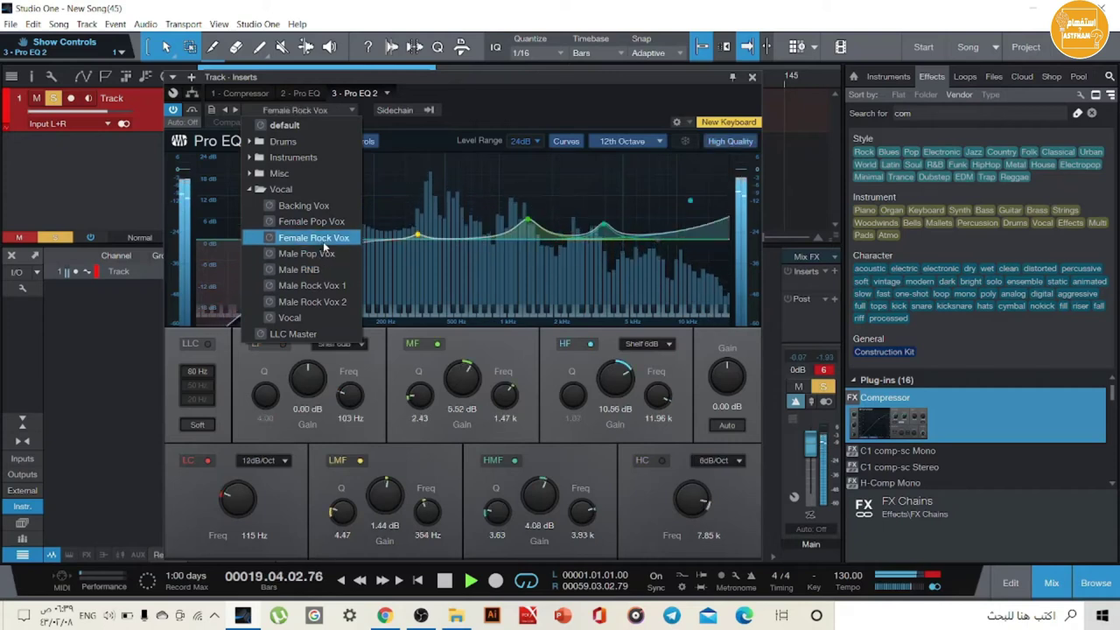
pyautogui.click(311, 221)
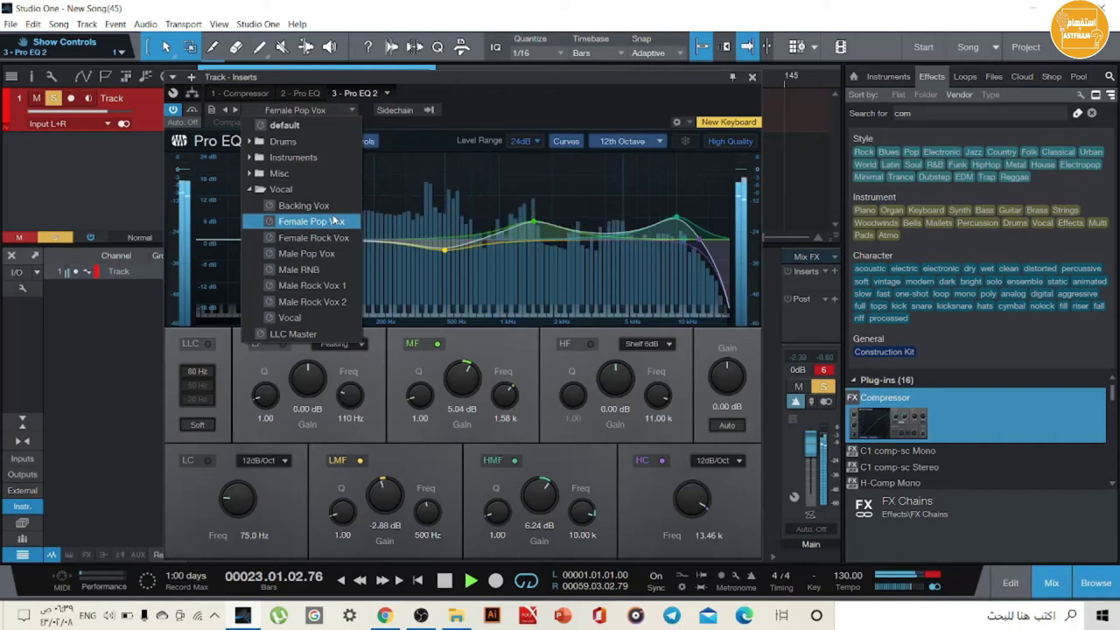
pyautogui.click(304, 206)
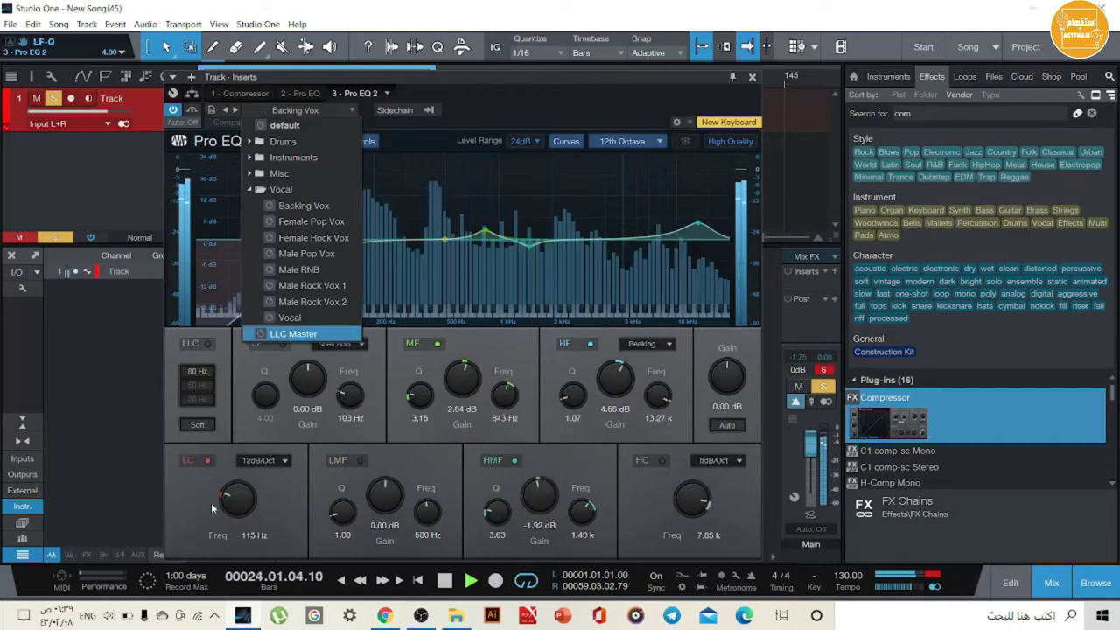
# Step: Raise the Windows speaker volume to 84 while the track plays
pyautogui.click(110, 615)
pyautogui.moveTo(140, 581); pyautogui.dragTo(74, 581)
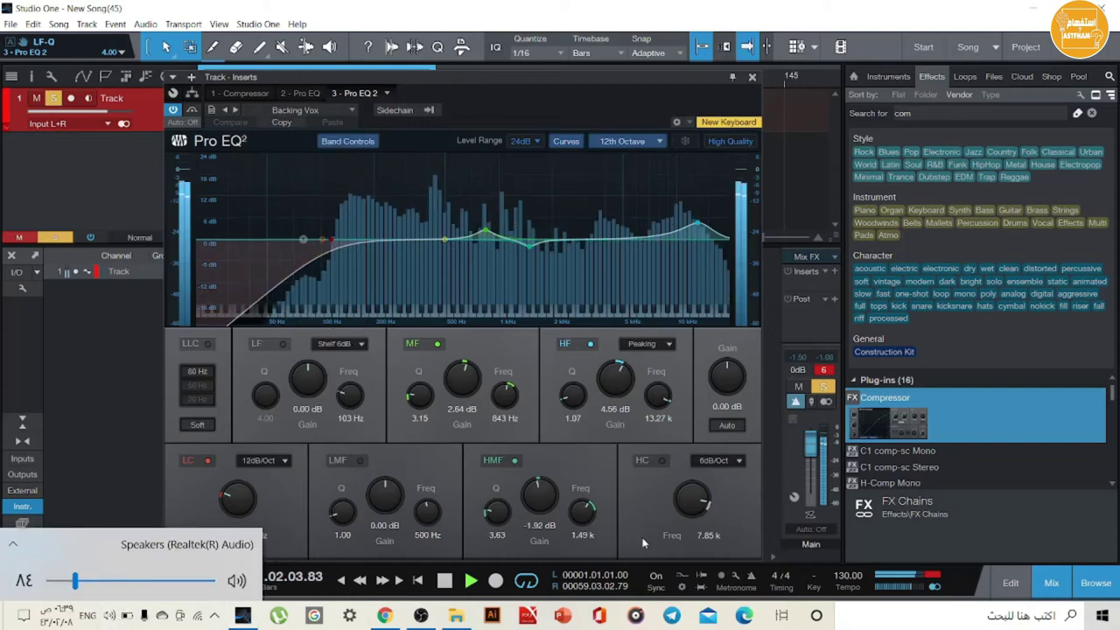
pyautogui.click(643, 543)
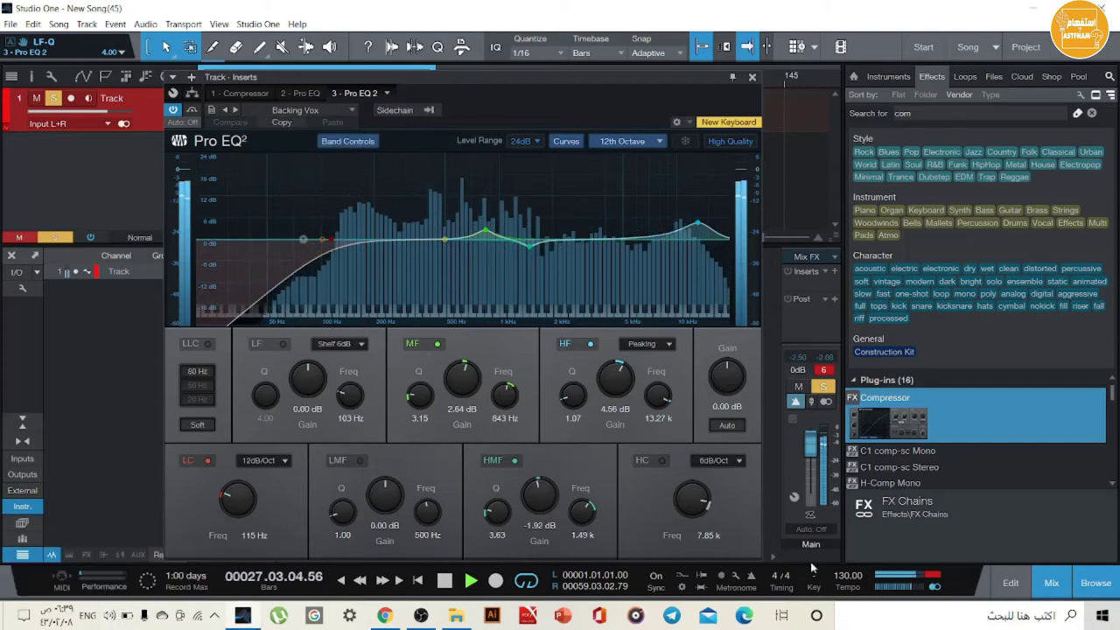
# Step: Switch to OBS and pause the screen recording
pyautogui.click(421, 615)
pyautogui.click(1110, 421)
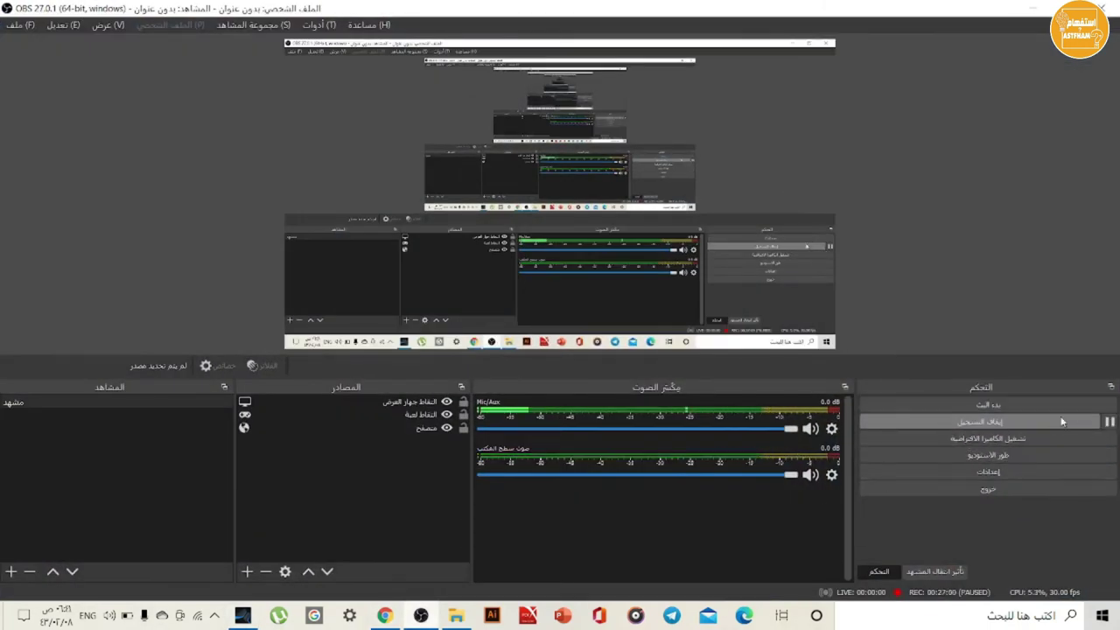
# Step: Switch to Studio One, start playback of the track and set the speaker volume to 23
pyautogui.click(1036, 11)
pyautogui.press('space')
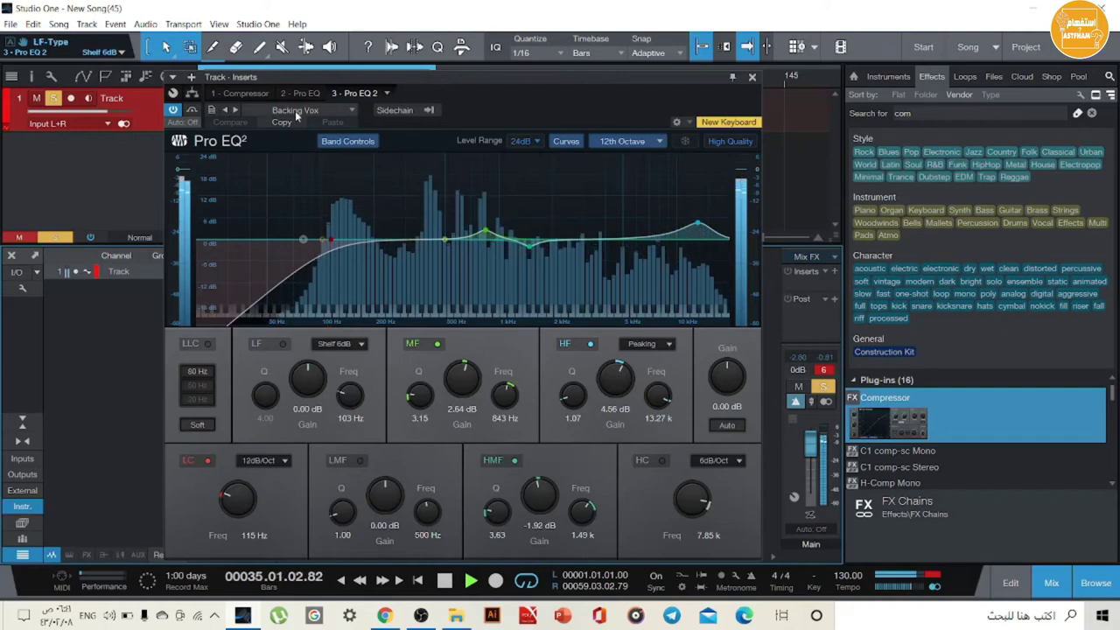
pyautogui.click(110, 615)
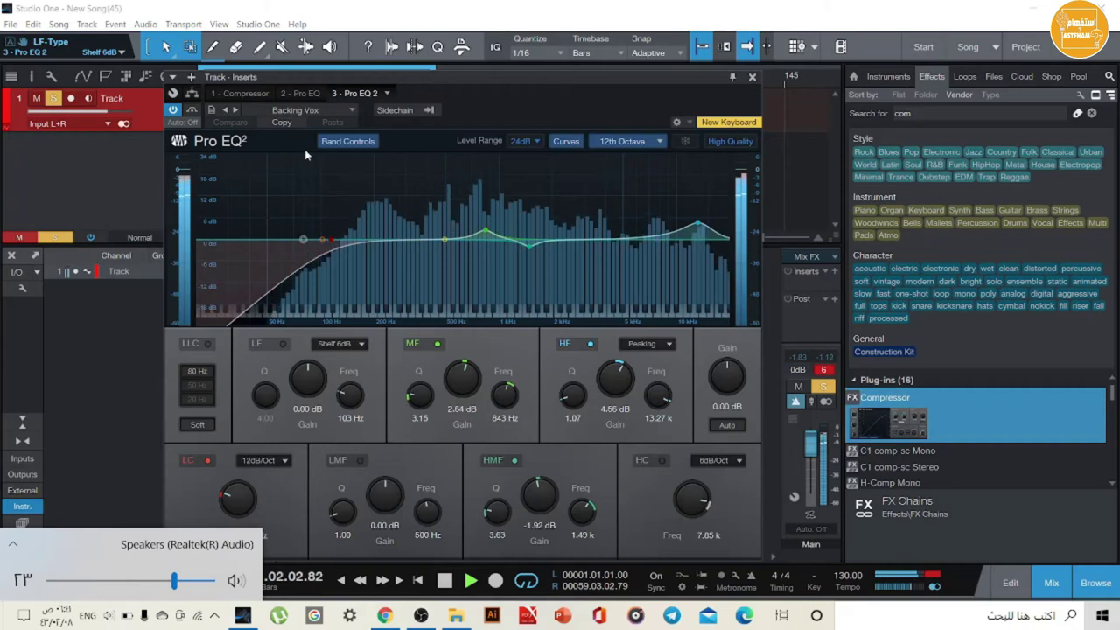
# Step: Audition the Male Rock Vox 1 vocal preset in Pro EQ 2 and set the speaker volume to 62
pyautogui.click(305, 110)
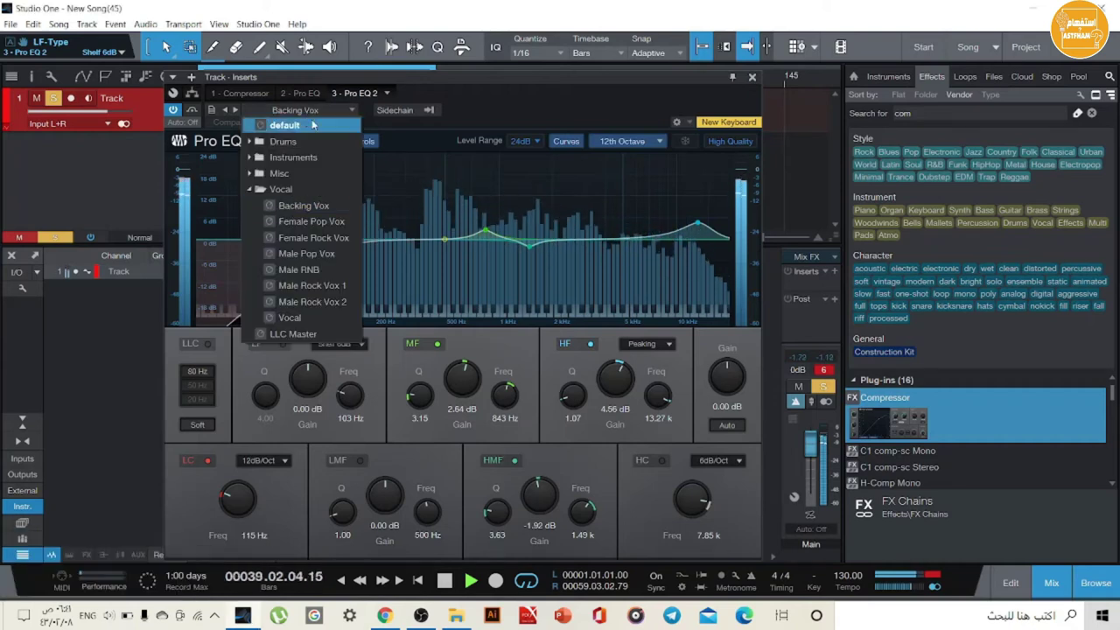
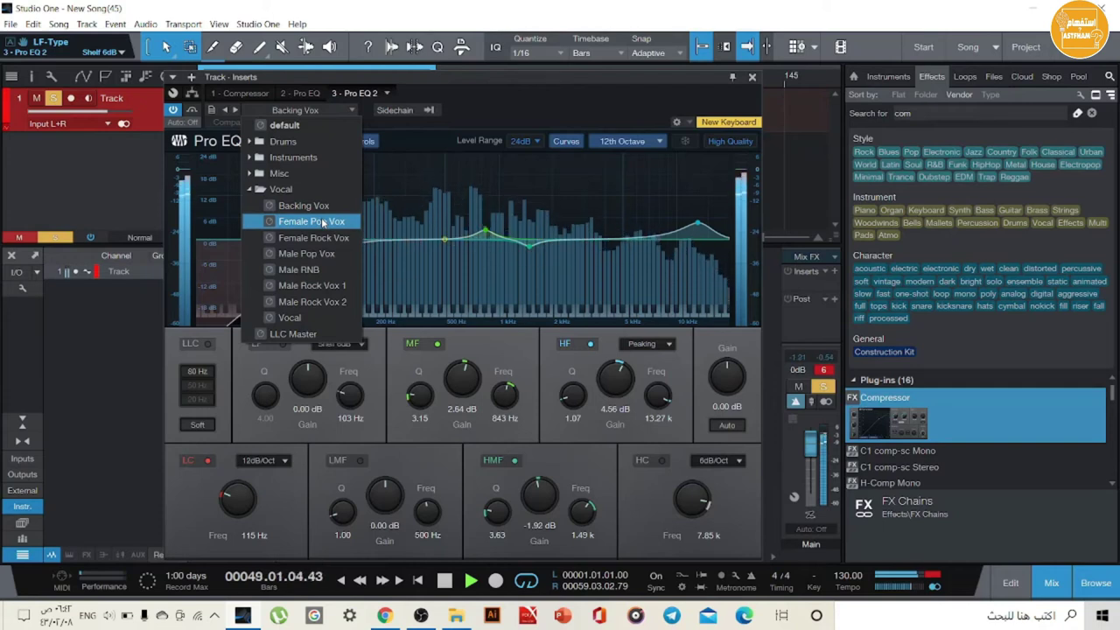
pyautogui.click(308, 285)
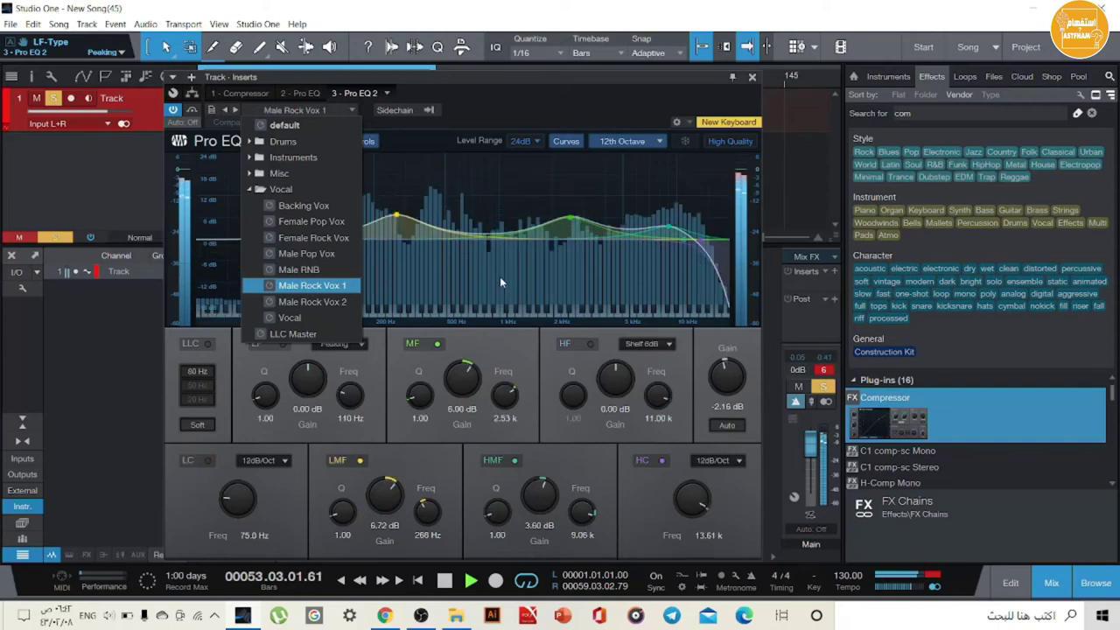
pyautogui.click(108, 615)
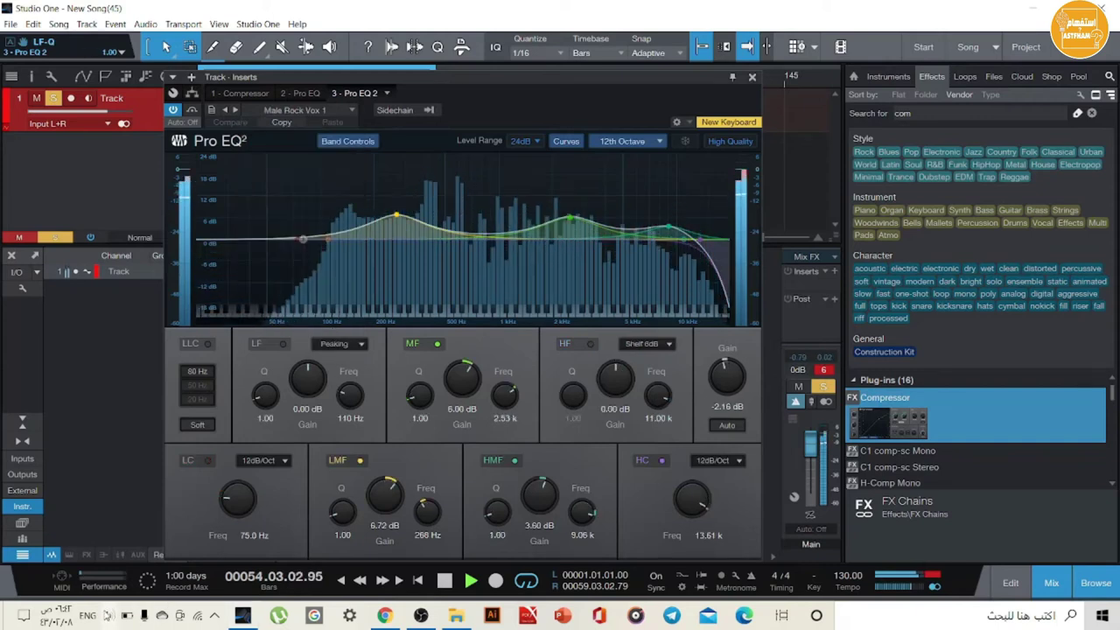
pyautogui.moveTo(175, 582); pyautogui.dragTo(110, 581)
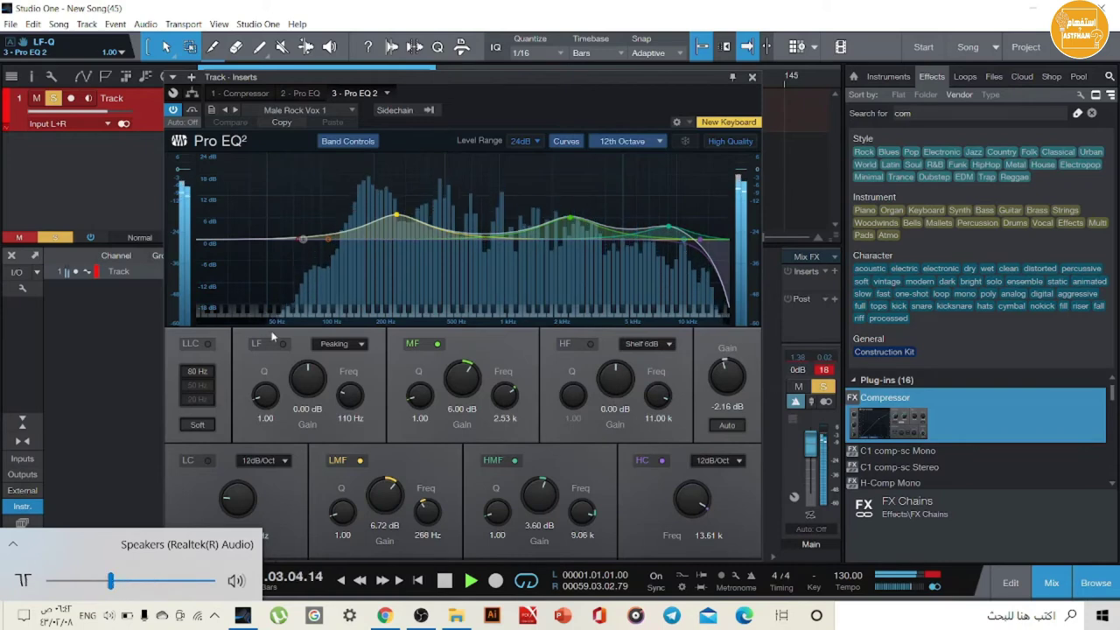
# Step: Load the Male Pop Vox preset in Pro EQ 2 and compare the sound with the effect bypassed and active
pyautogui.click(293, 111)
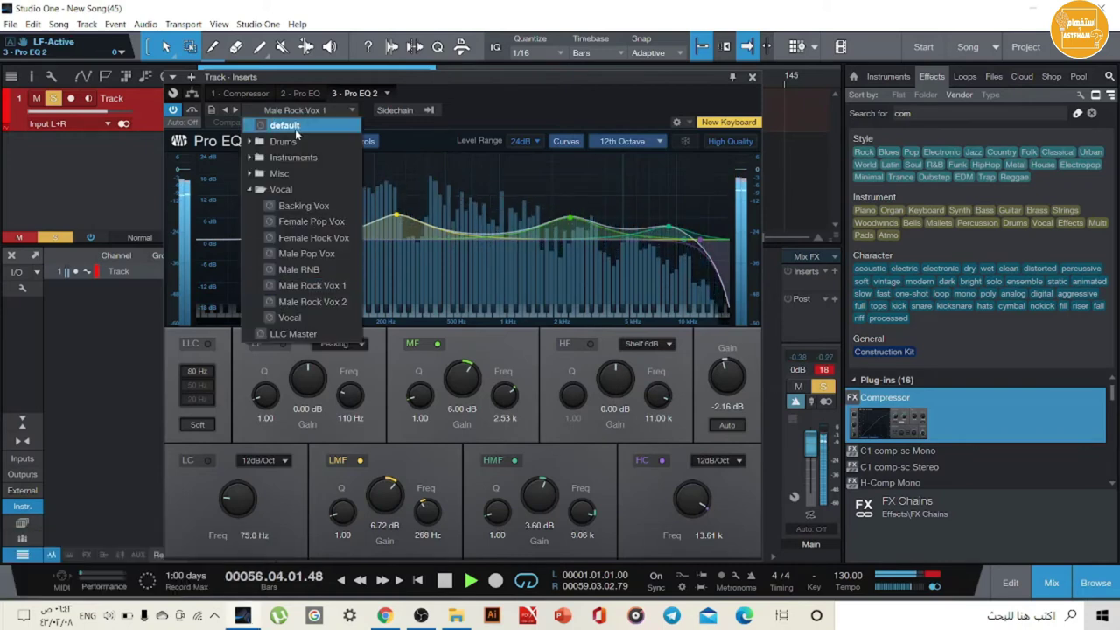
pyautogui.click(284, 253)
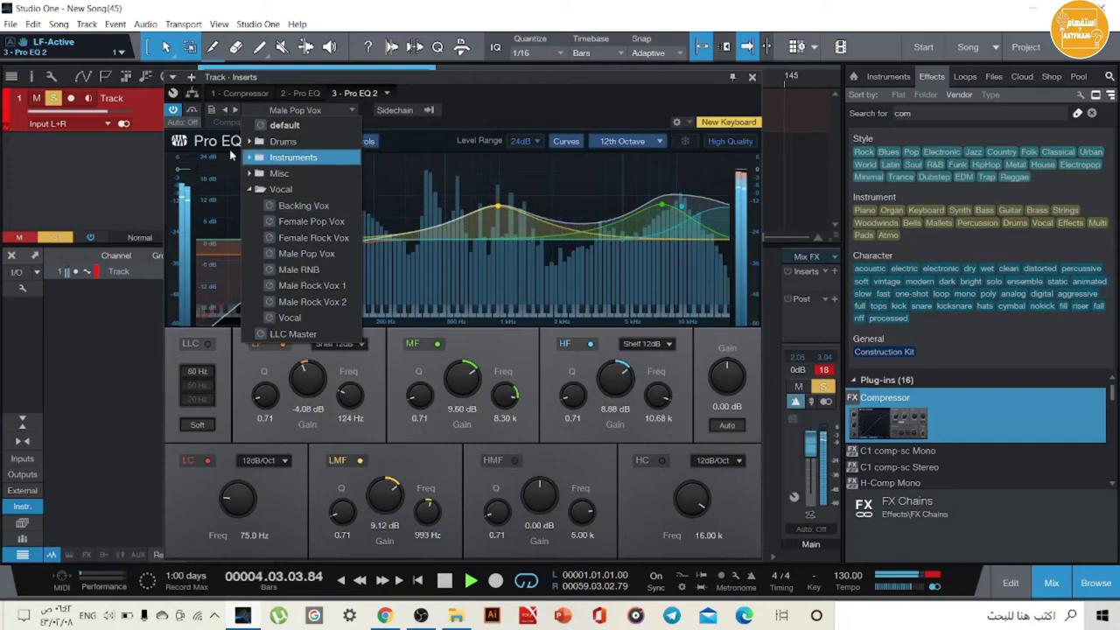
pyautogui.click(175, 111)
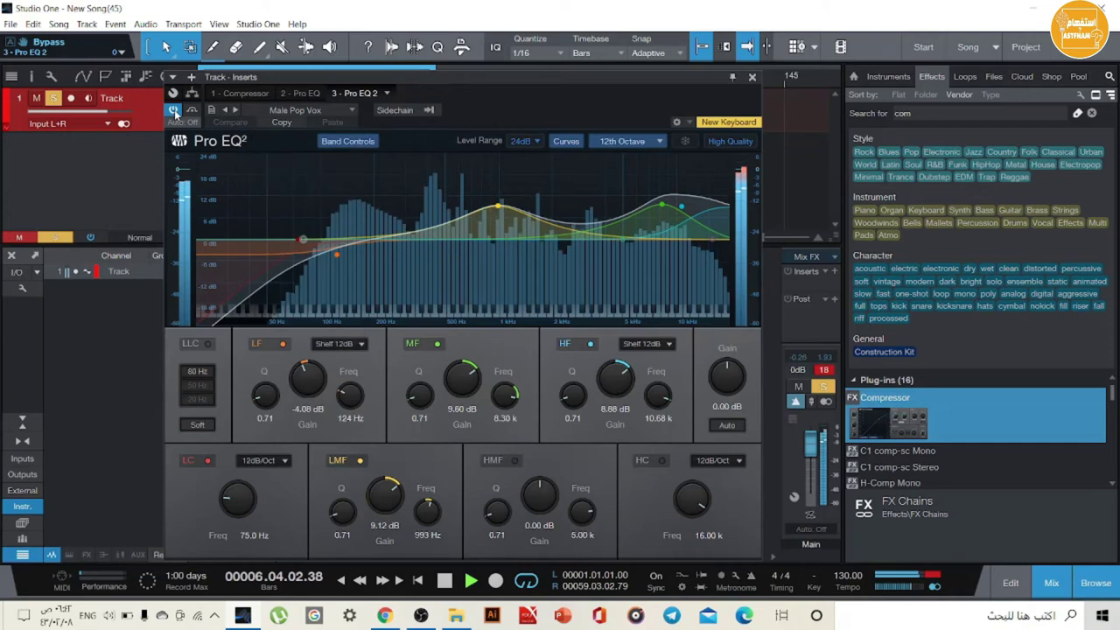
pyautogui.click(174, 110)
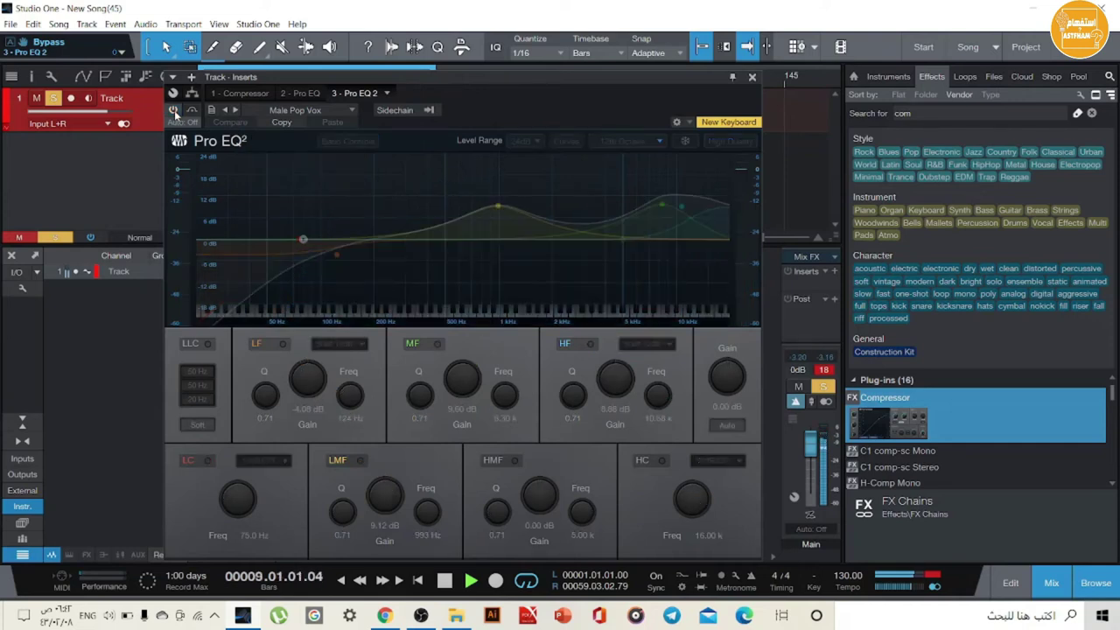
pyautogui.click(174, 110)
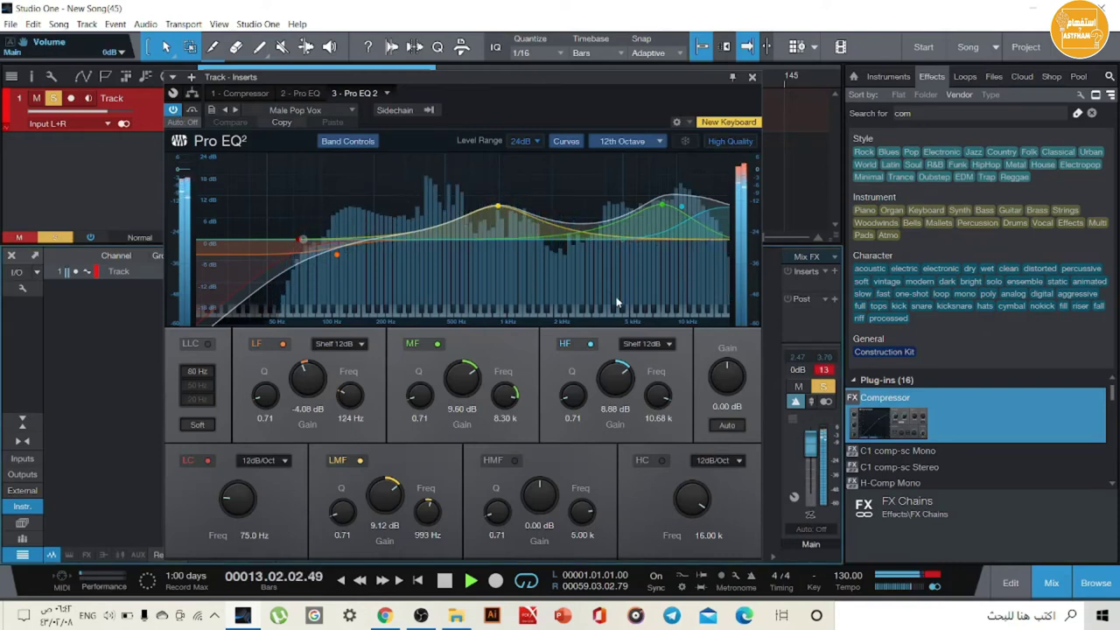
pyautogui.click(173, 110)
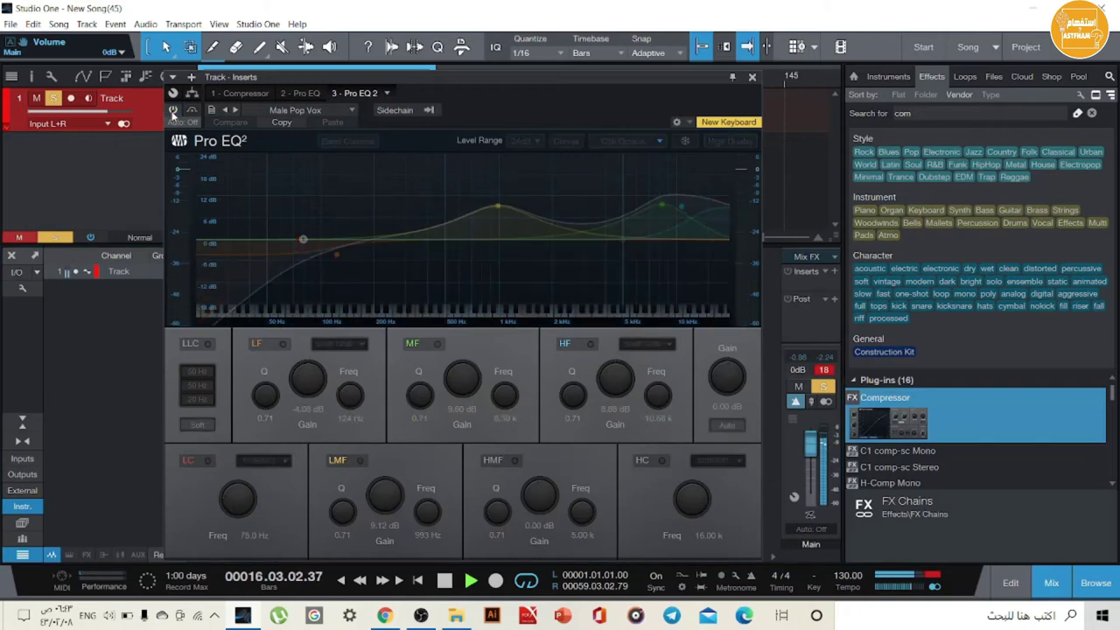
pyautogui.click(174, 111)
pyautogui.click(173, 111)
pyautogui.click(174, 111)
# Step: Reset Pro EQ 2 to the default preset
pyautogui.click(295, 110)
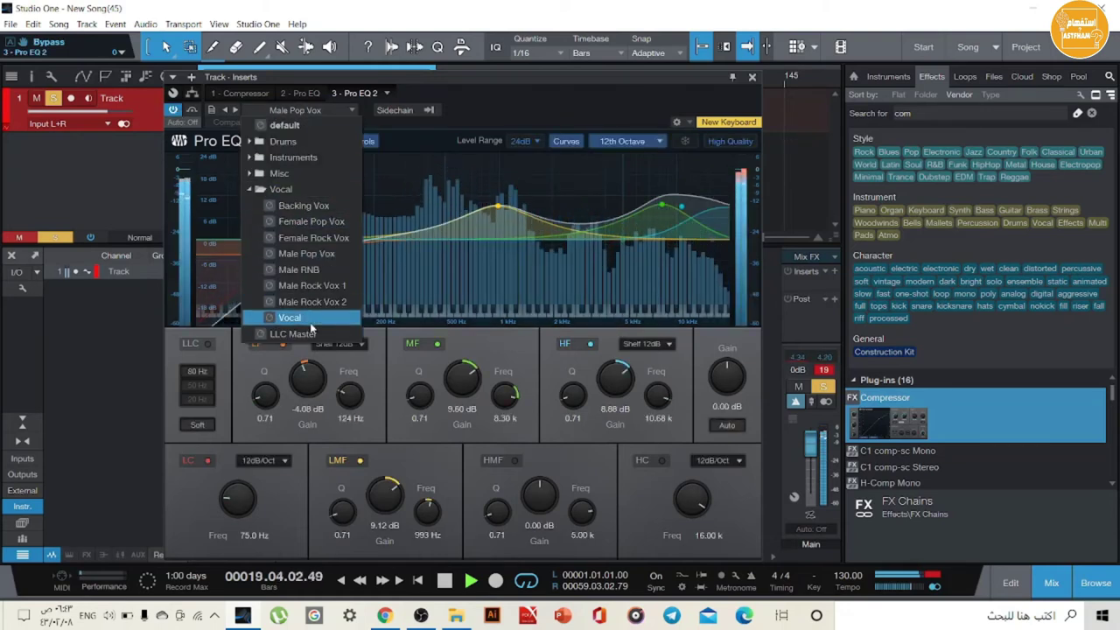
pyautogui.click(288, 126)
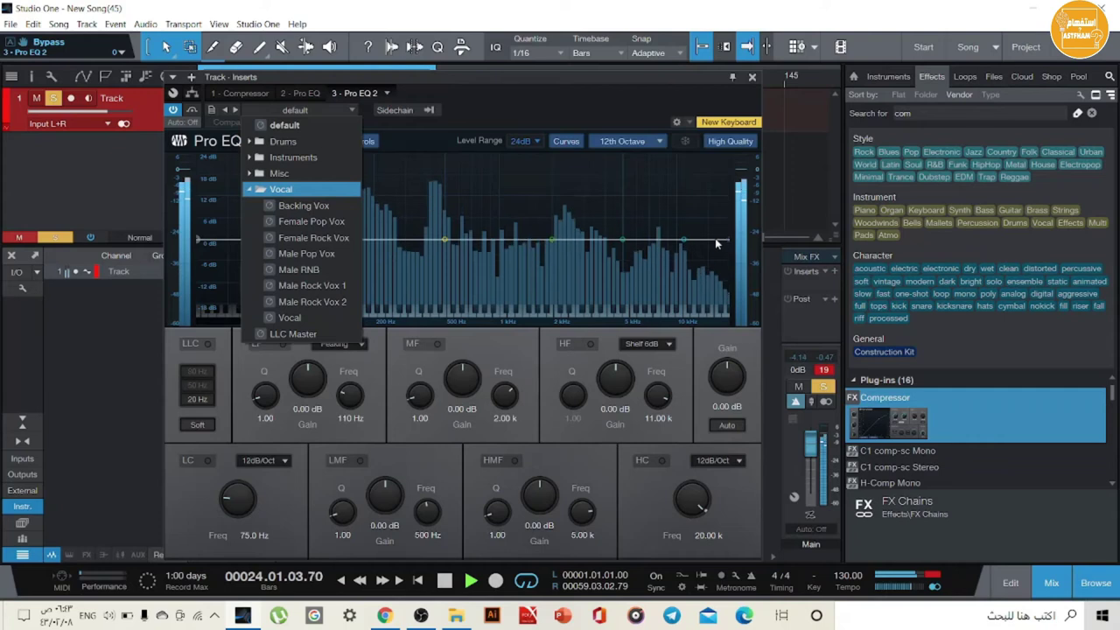
pyautogui.click(689, 242)
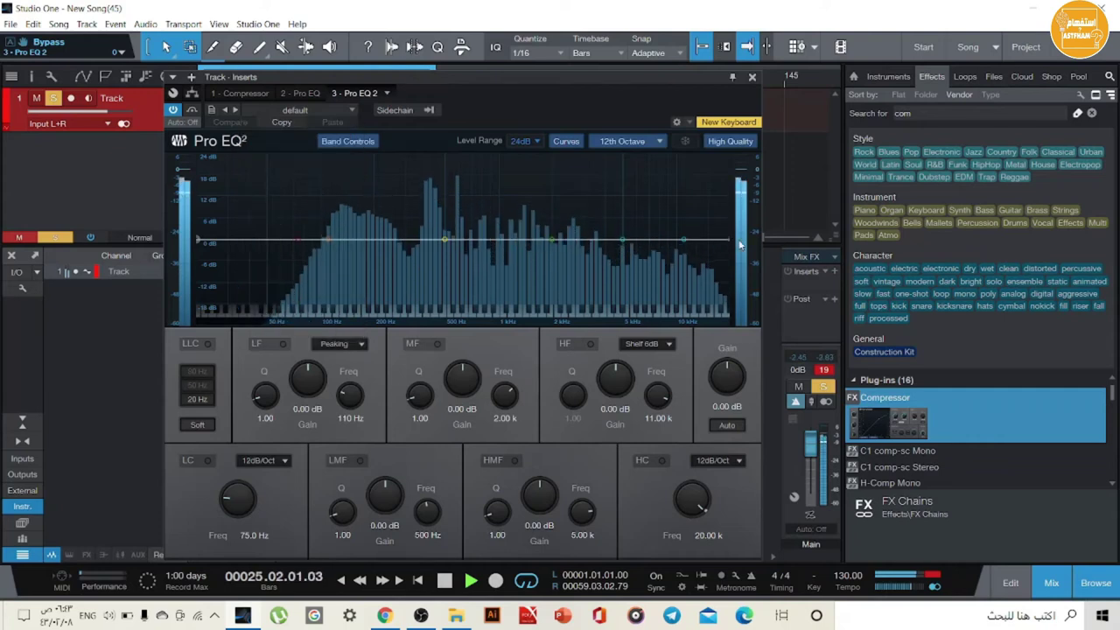
# Step: Enable the HC, HF and HMF bands, setting the high cut to 13.21 kHz and the HF shelf to 8.93 dB at 18.20 kHz
pyautogui.click(729, 244)
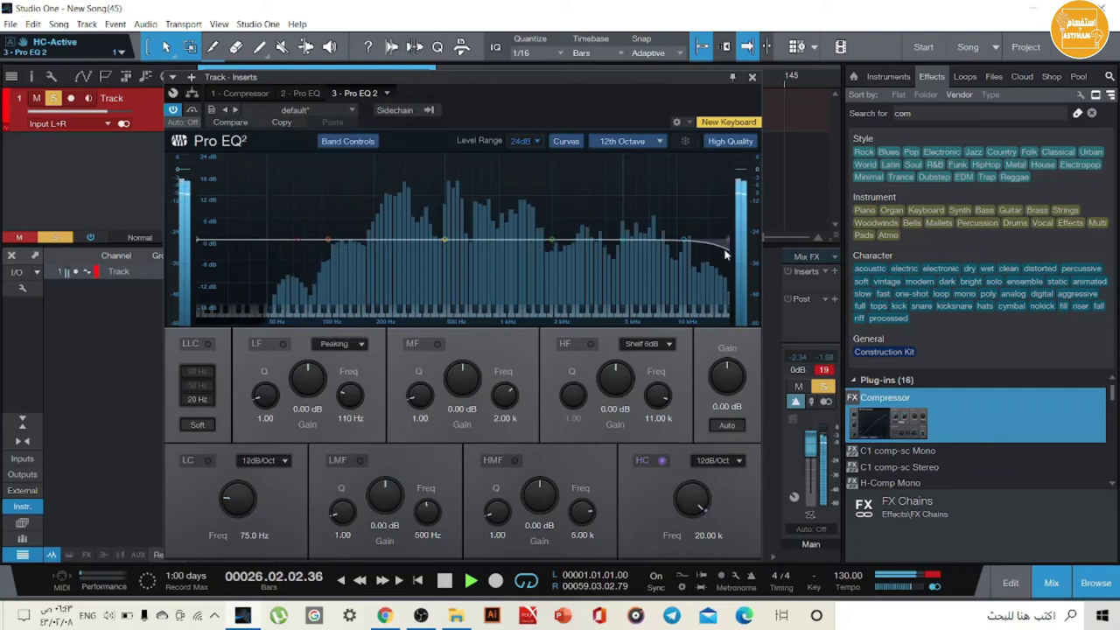
pyautogui.moveTo(726, 252); pyautogui.dragTo(721, 219)
pyautogui.click(514, 460)
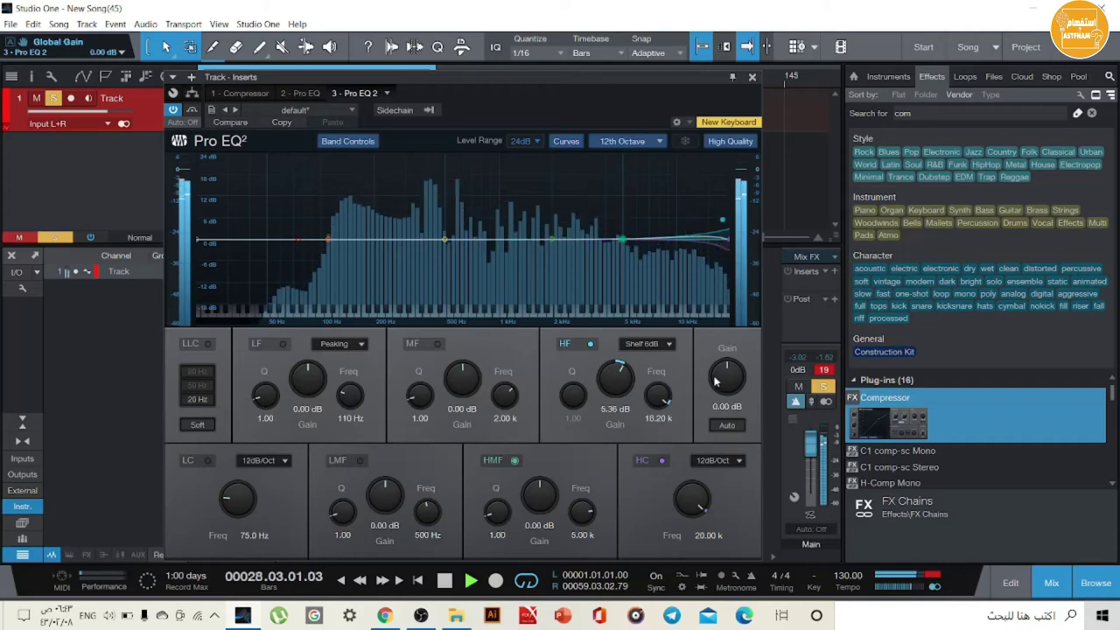
pyautogui.moveTo(692, 501); pyautogui.dragTo(687, 493)
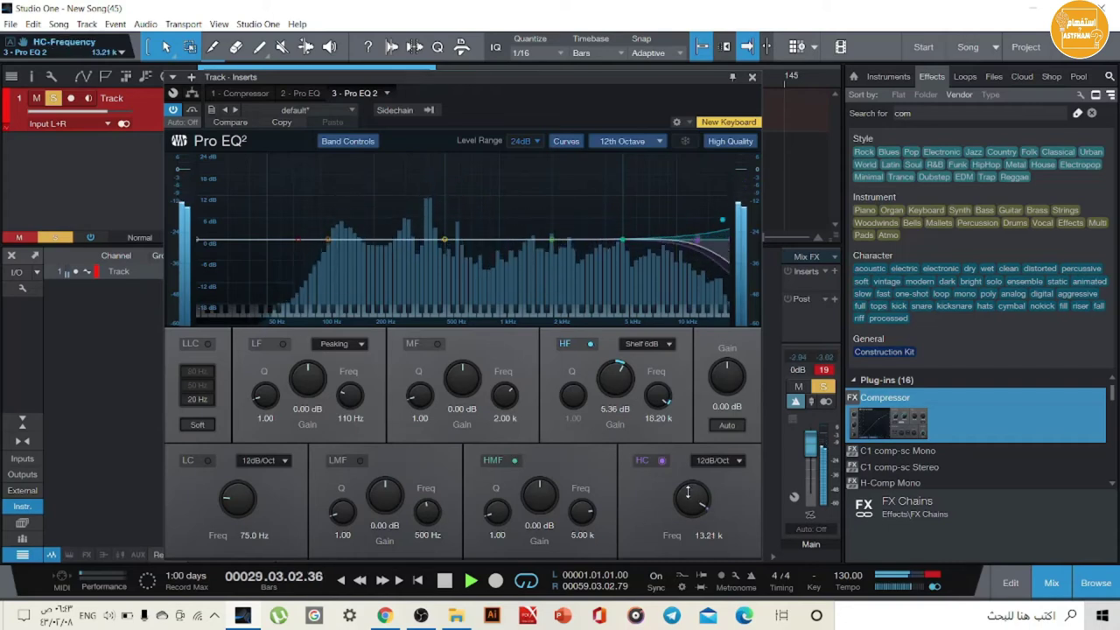
pyautogui.moveTo(723, 224); pyautogui.dragTo(722, 210)
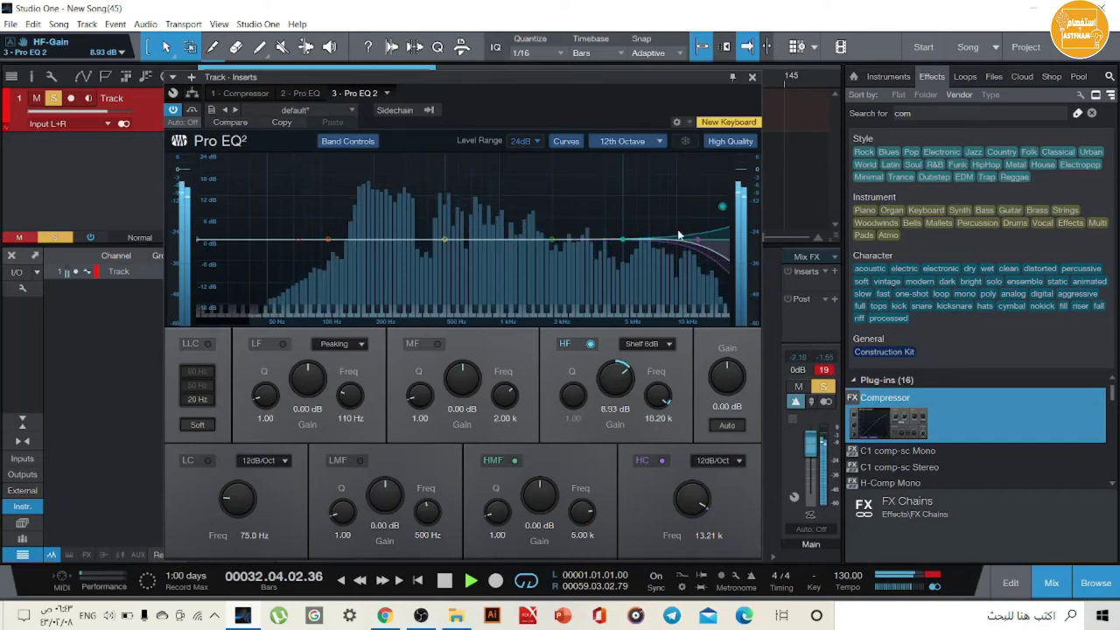
# Step: Lower the speaker volume to 30 and shape the HMF band into a narrow peak with Q 23.78 and 18.26 dB gain at 4.11 kHz
pyautogui.click(109, 615)
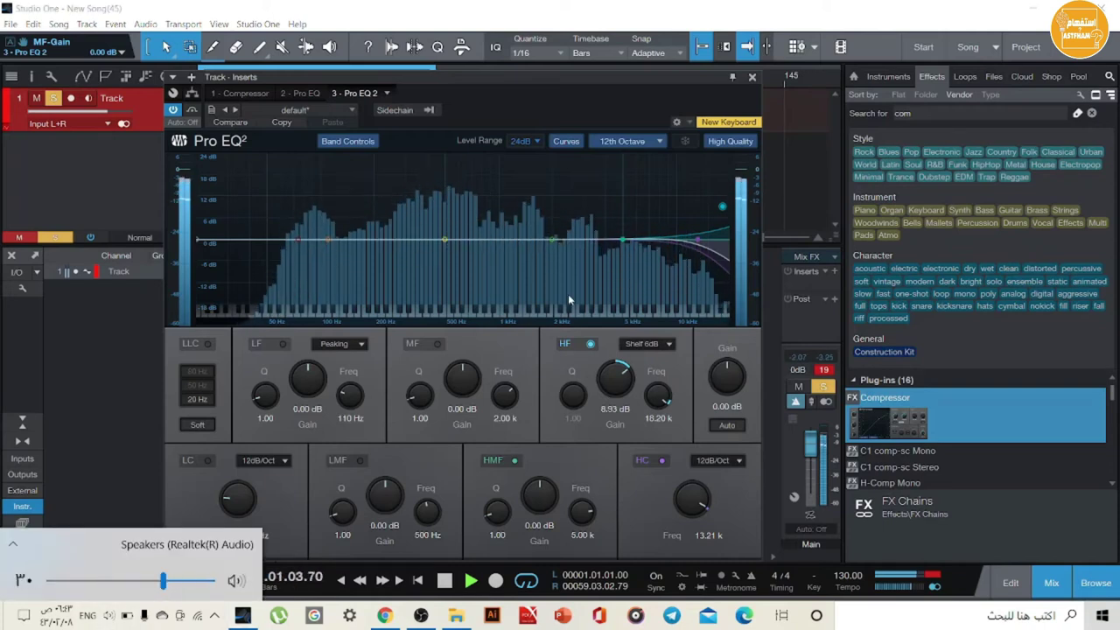
pyautogui.moveTo(625, 240); pyautogui.dragTo(618, 198)
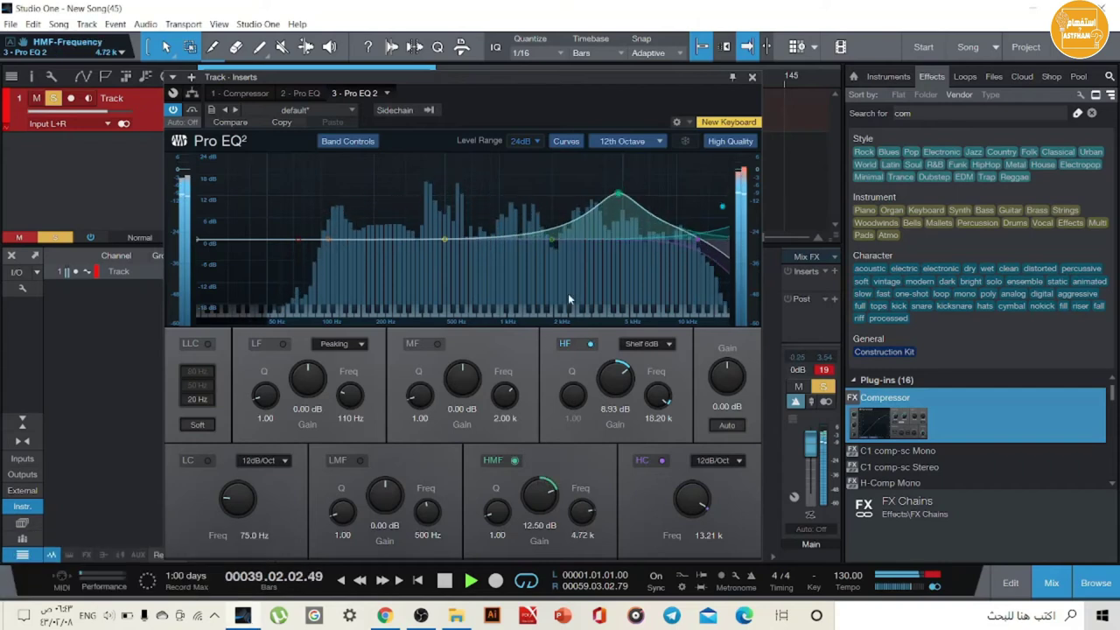
pyautogui.moveTo(505, 510); pyautogui.dragTo(516, 453)
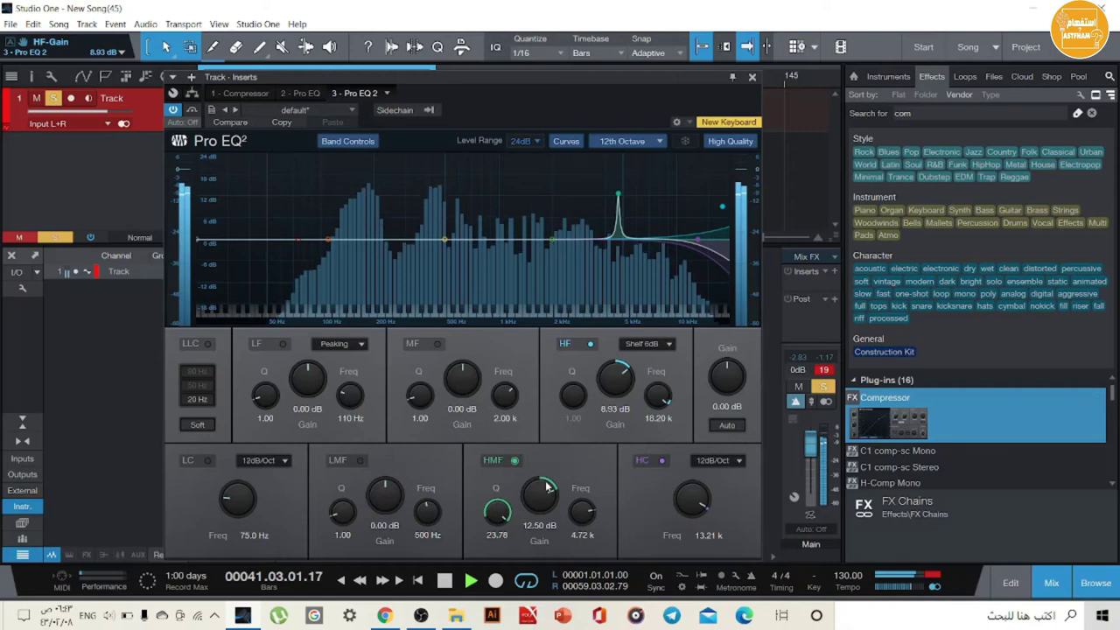
pyautogui.moveTo(543, 491); pyautogui.dragTo(548, 484)
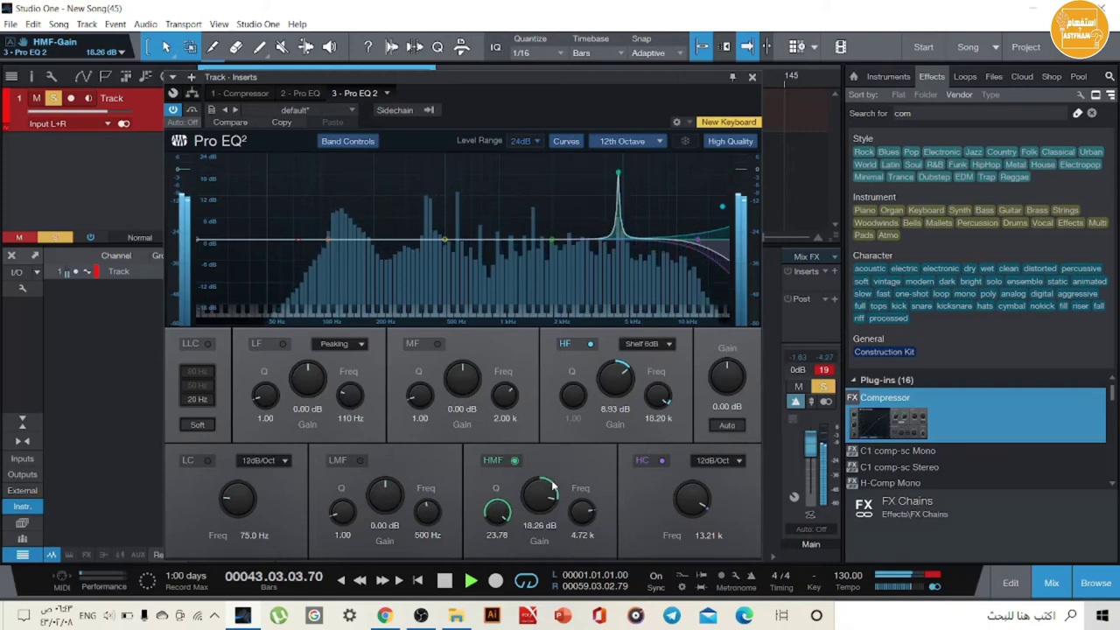
pyautogui.moveTo(574, 512); pyautogui.dragTo(571, 509)
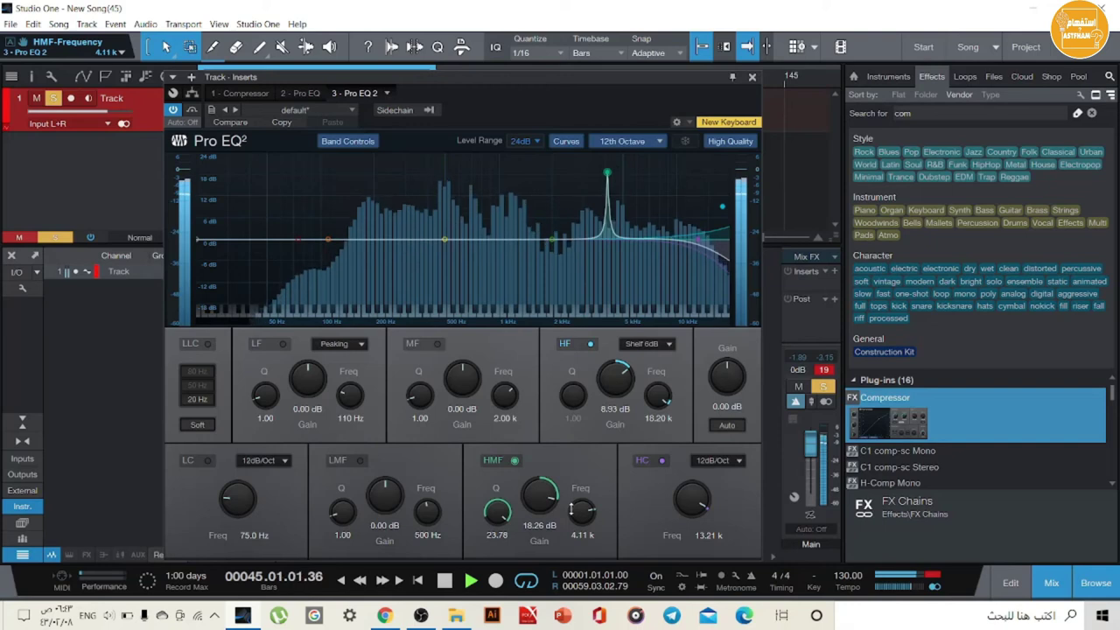
# Step: Move the HMF peak to 3.12 kHz with 20.03 dB gain and readjust the speaker volume
pyautogui.click(108, 615)
pyautogui.moveTo(132, 583); pyautogui.dragTo(113, 581)
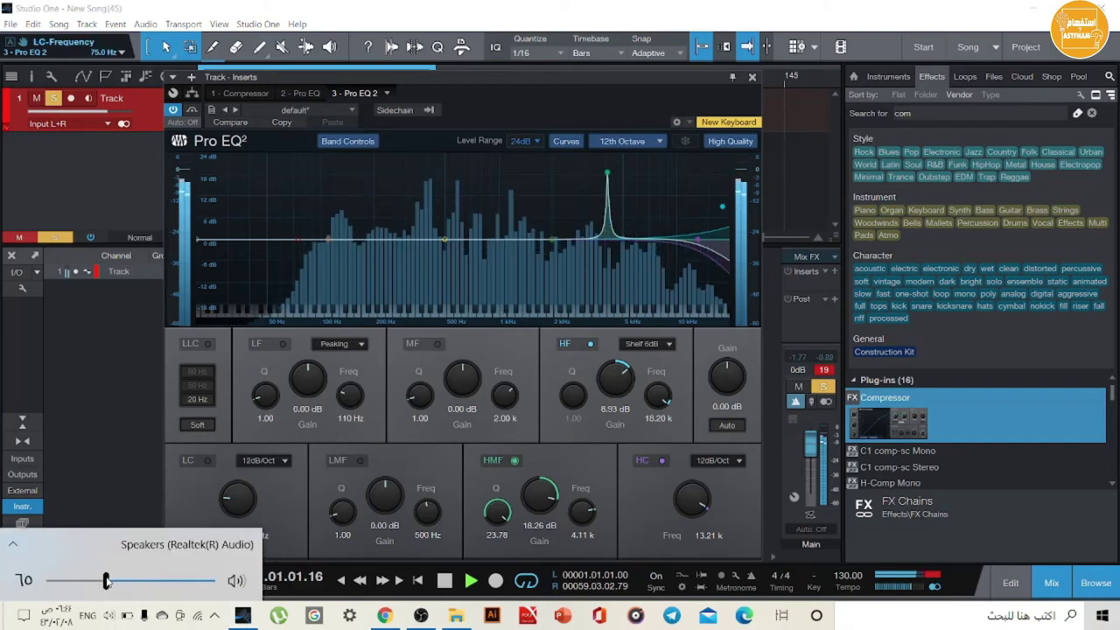
pyautogui.moveTo(608, 174); pyautogui.dragTo(587, 171)
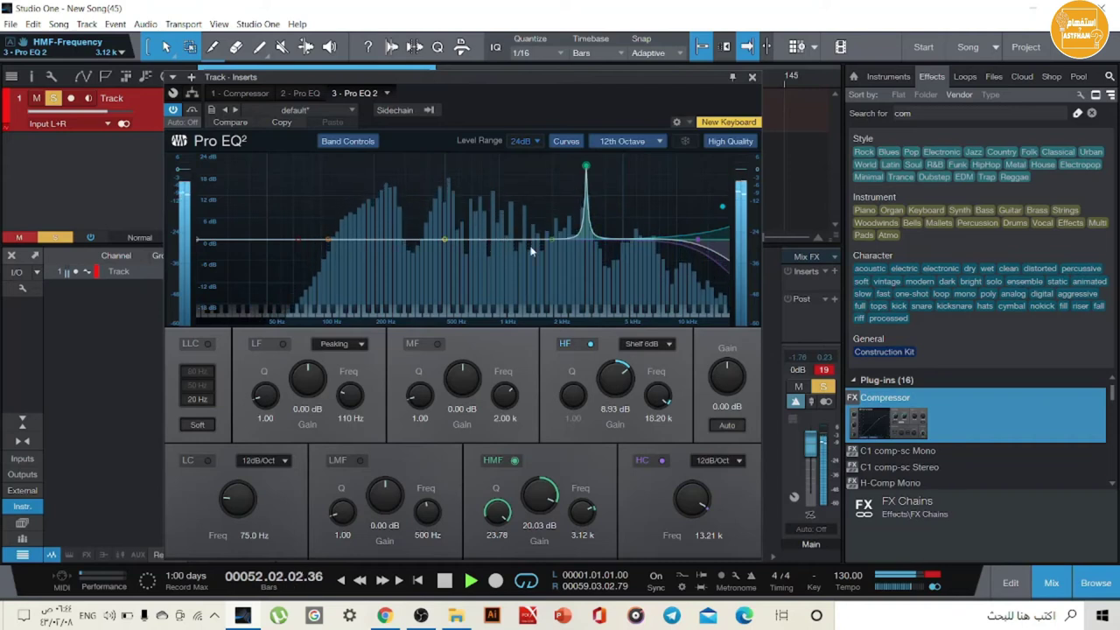
pyautogui.click(109, 615)
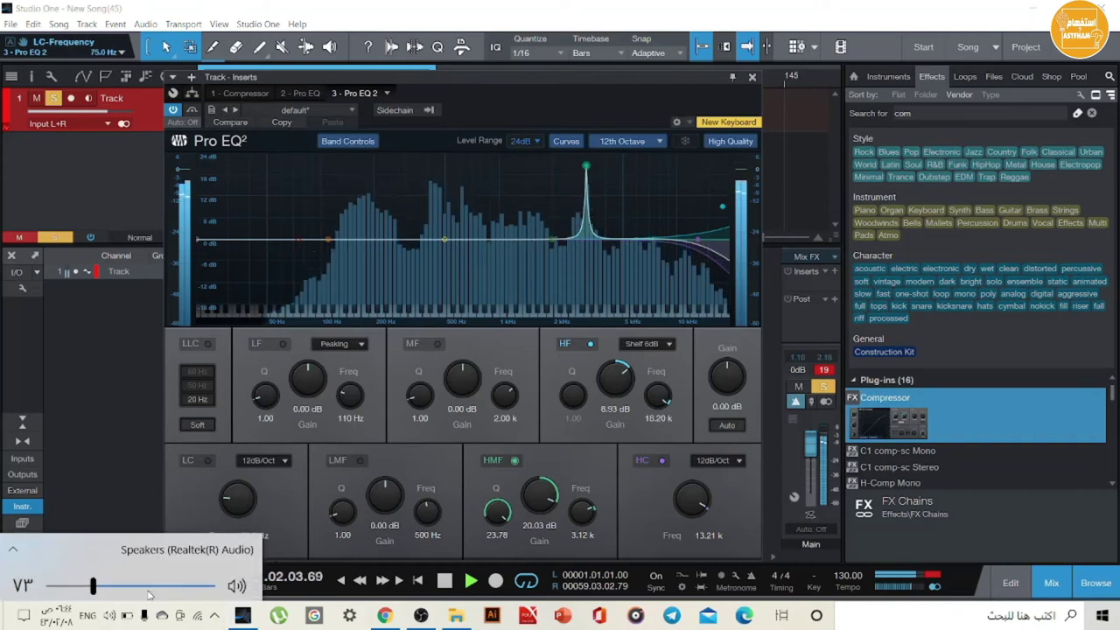
pyautogui.moveTo(159, 582); pyautogui.dragTo(139, 582)
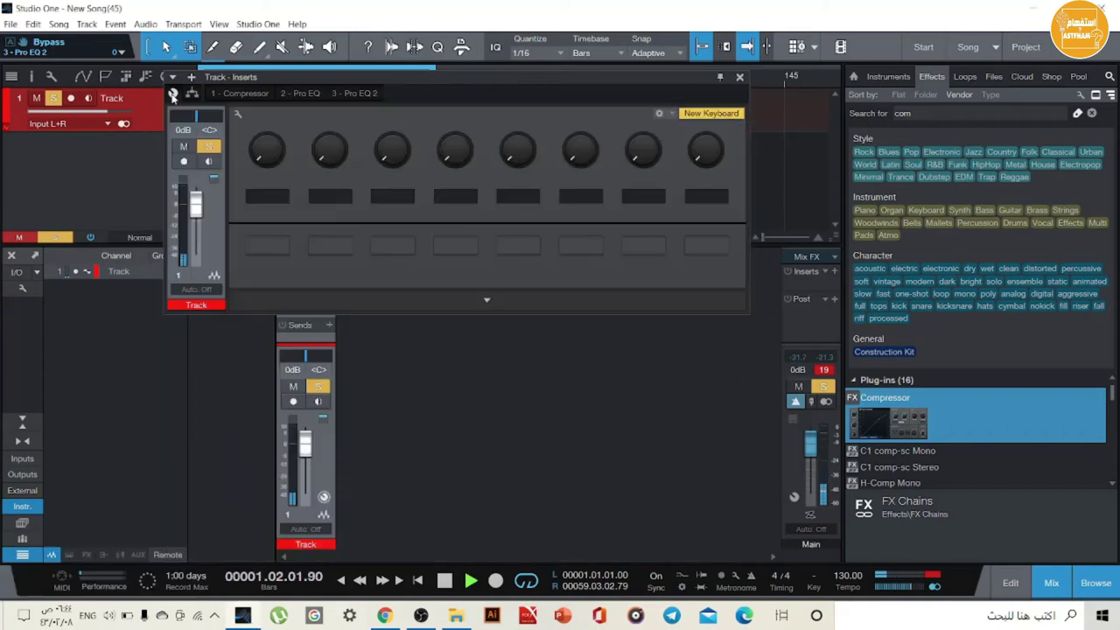
# Step: Examine the track's macro controls and insert routing, then view the Compressor and first Pro EQ settings
pyautogui.click(191, 93)
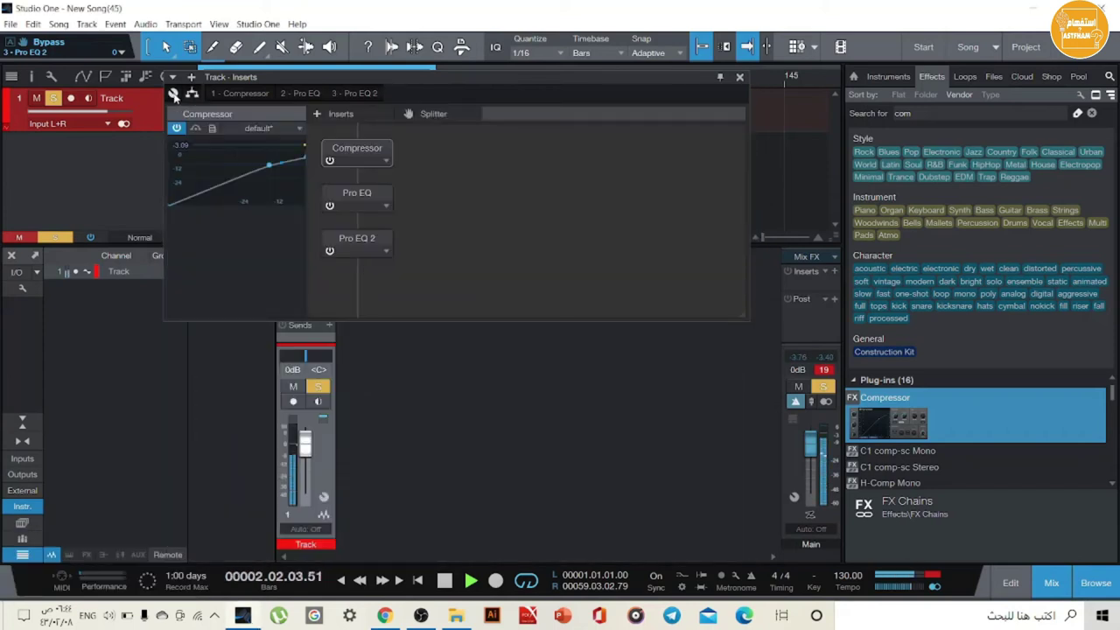
pyautogui.click(174, 95)
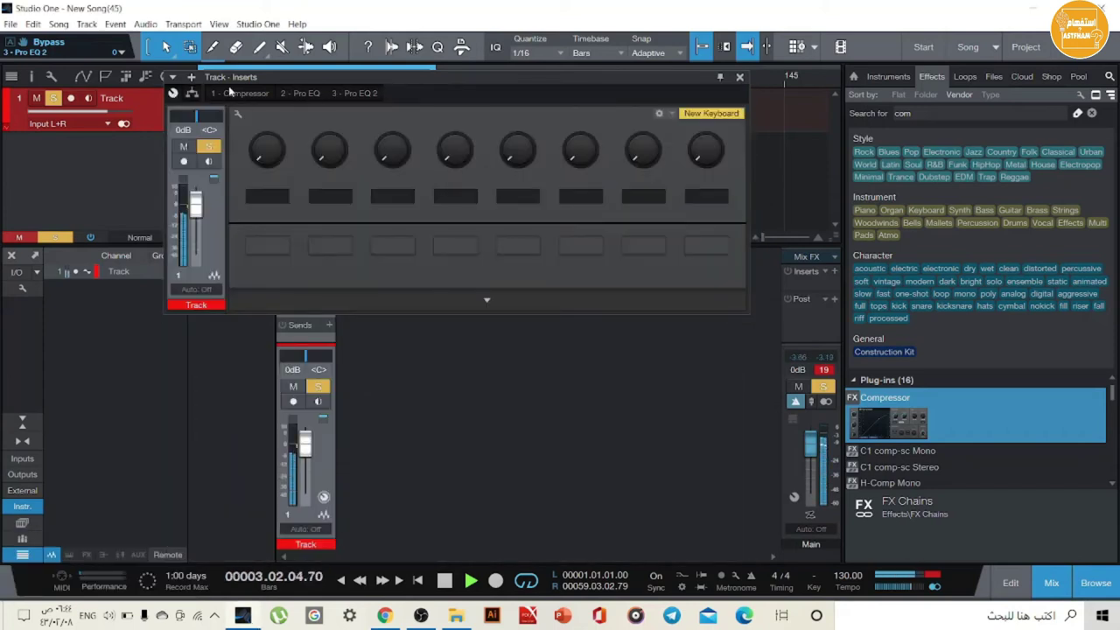
pyautogui.click(192, 93)
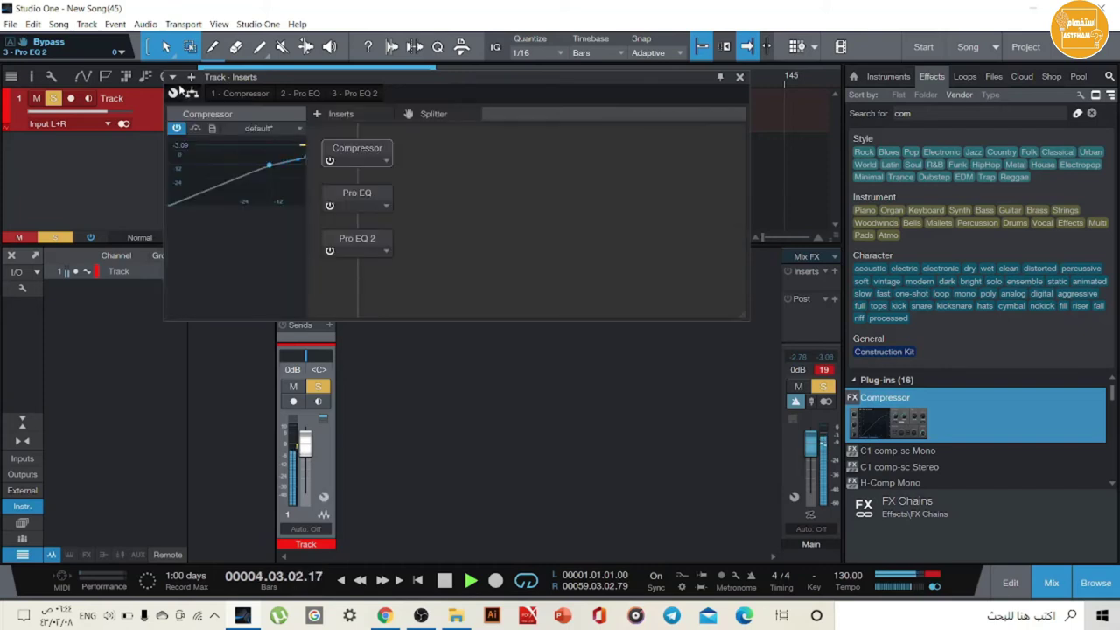
pyautogui.click(174, 92)
pyautogui.click(172, 77)
pyautogui.click(173, 80)
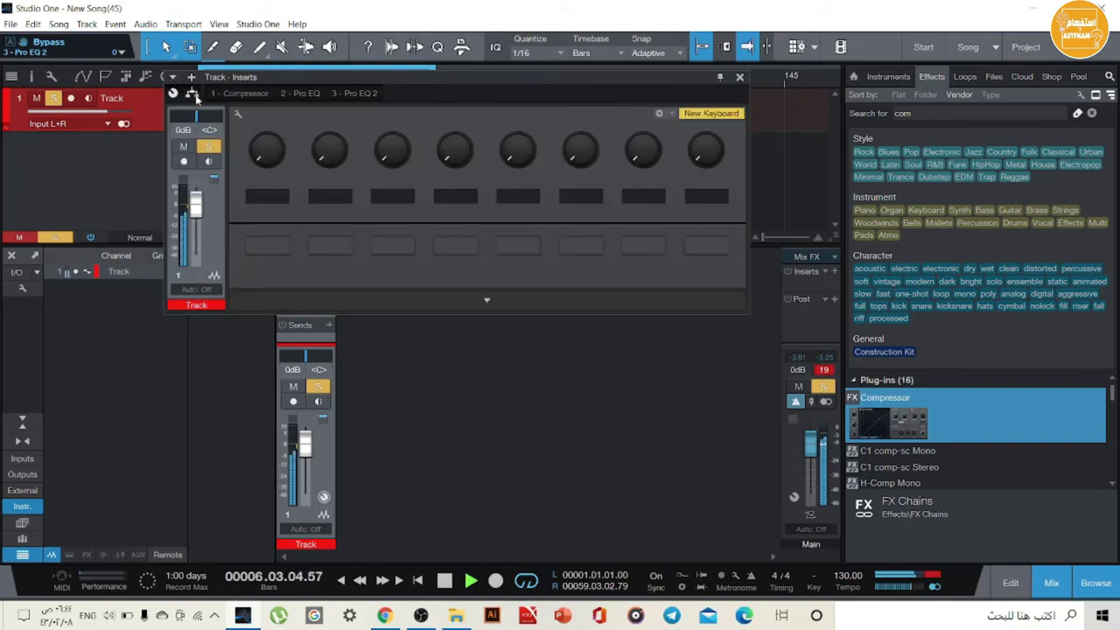
pyautogui.click(192, 94)
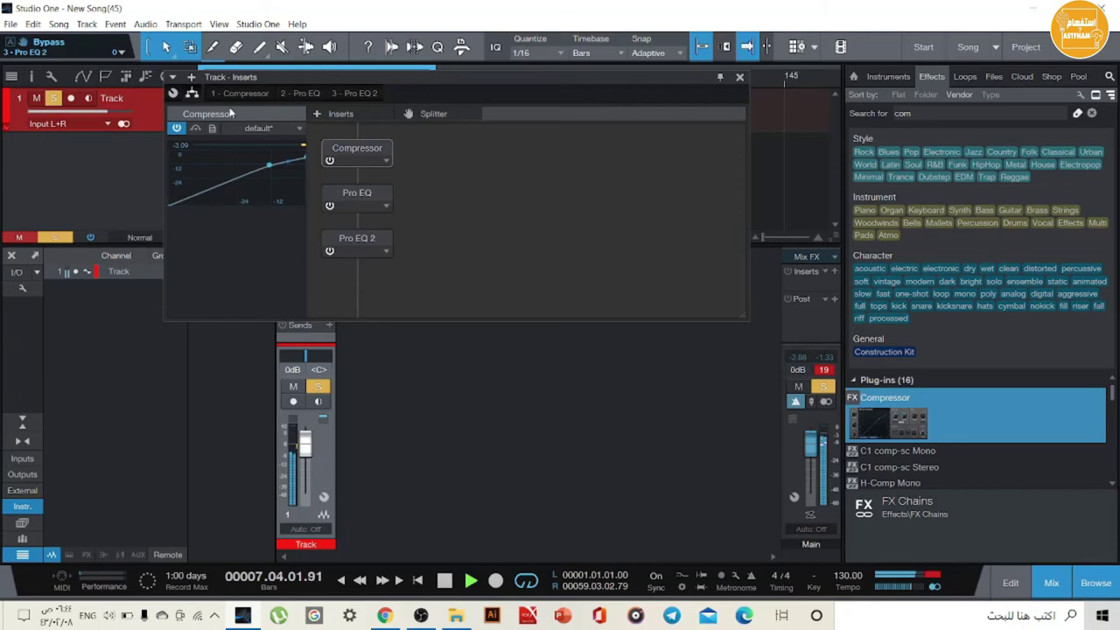
pyautogui.click(235, 94)
pyautogui.click(300, 93)
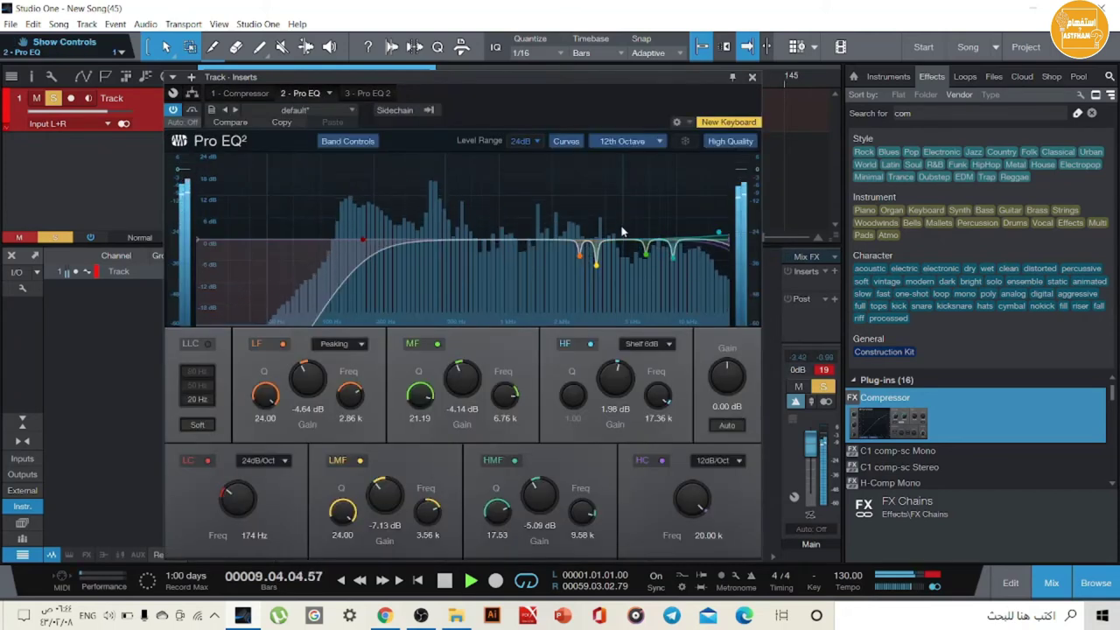
# Step: Show the Pro EQ 2 insert, view its automation modes and compare the sound with the EQ bypassed and active
pyautogui.click(360, 93)
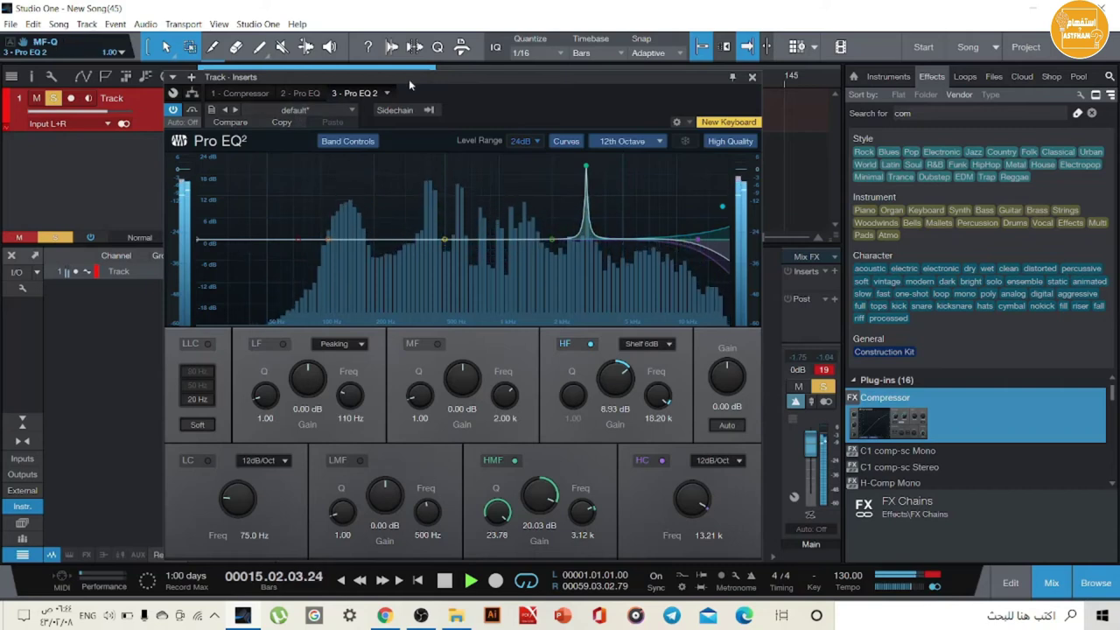
pyautogui.moveTo(429, 85)
pyautogui.mouseDown()
pyautogui.moveTo(433, 50)
pyautogui.moveTo(423, 90)
pyautogui.mouseUp()
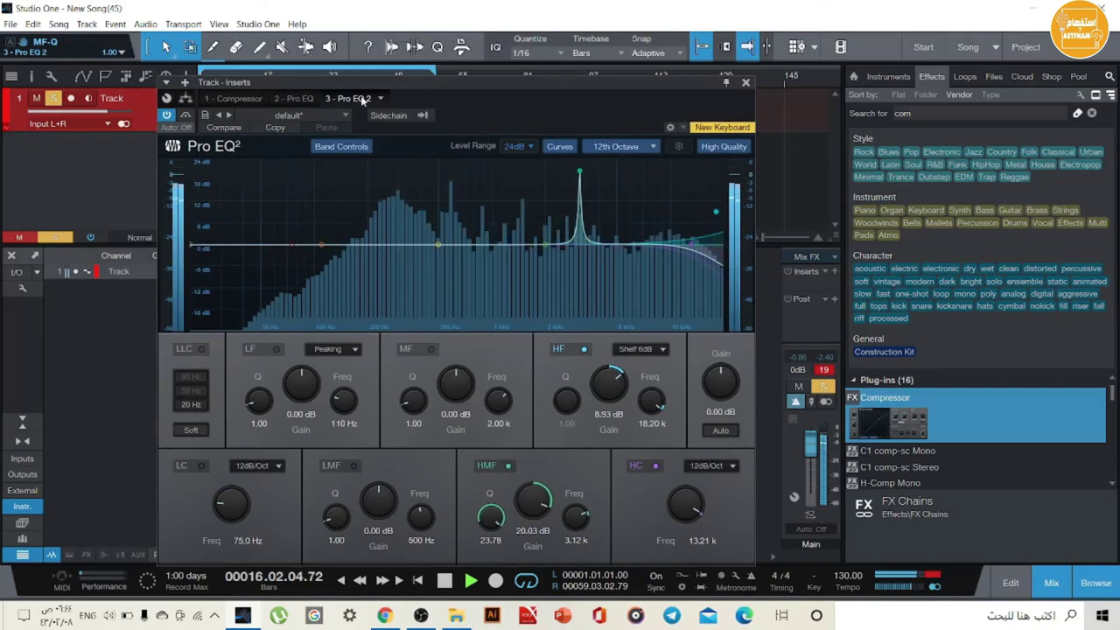
pyautogui.click(179, 128)
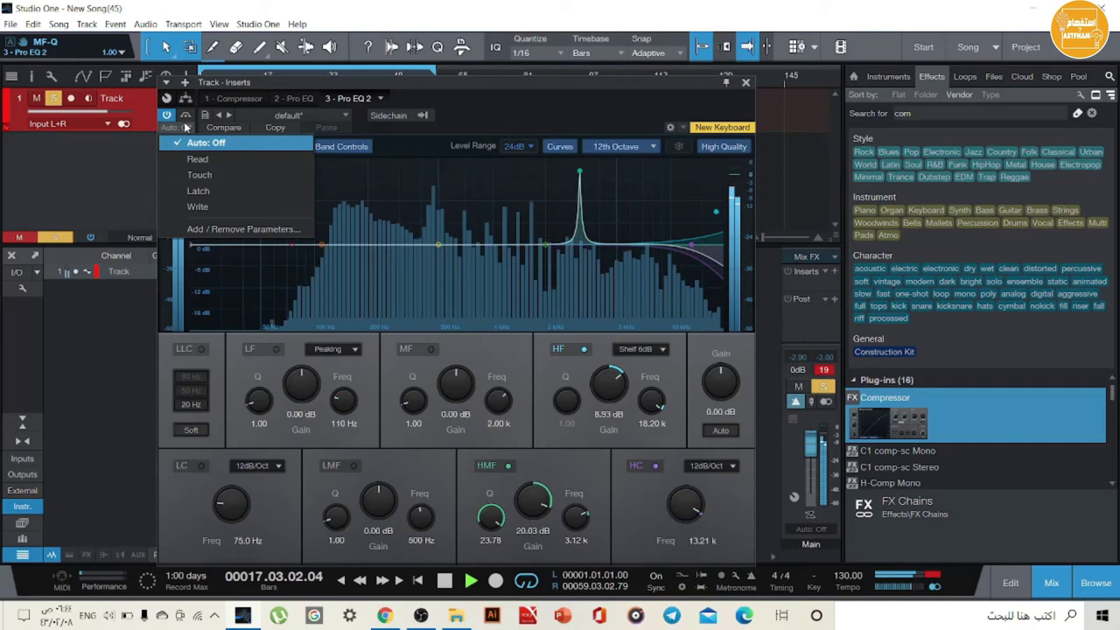
pyautogui.click(179, 128)
pyautogui.click(167, 79)
pyautogui.click(168, 78)
pyautogui.click(167, 79)
pyautogui.click(167, 79)
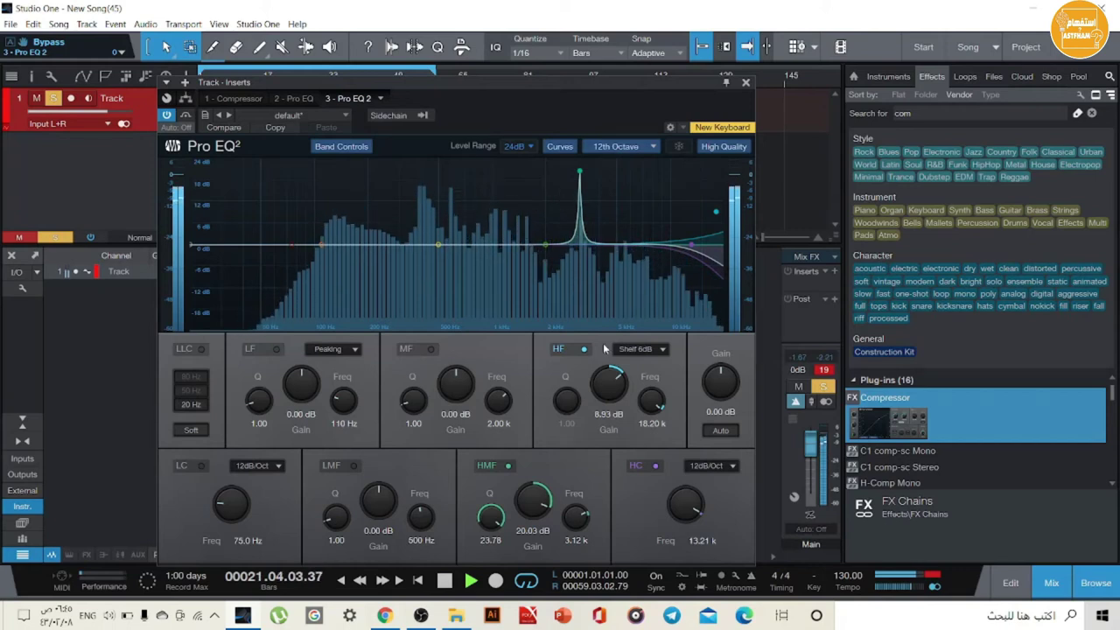
# Step: Set the HF gain to 8.21 dB and turn the HMF peak into a cut of -8.53 dB
pyautogui.moveTo(608, 385); pyautogui.dragTo(608, 375)
pyautogui.moveTo(532, 501); pyautogui.dragTo(518, 565)
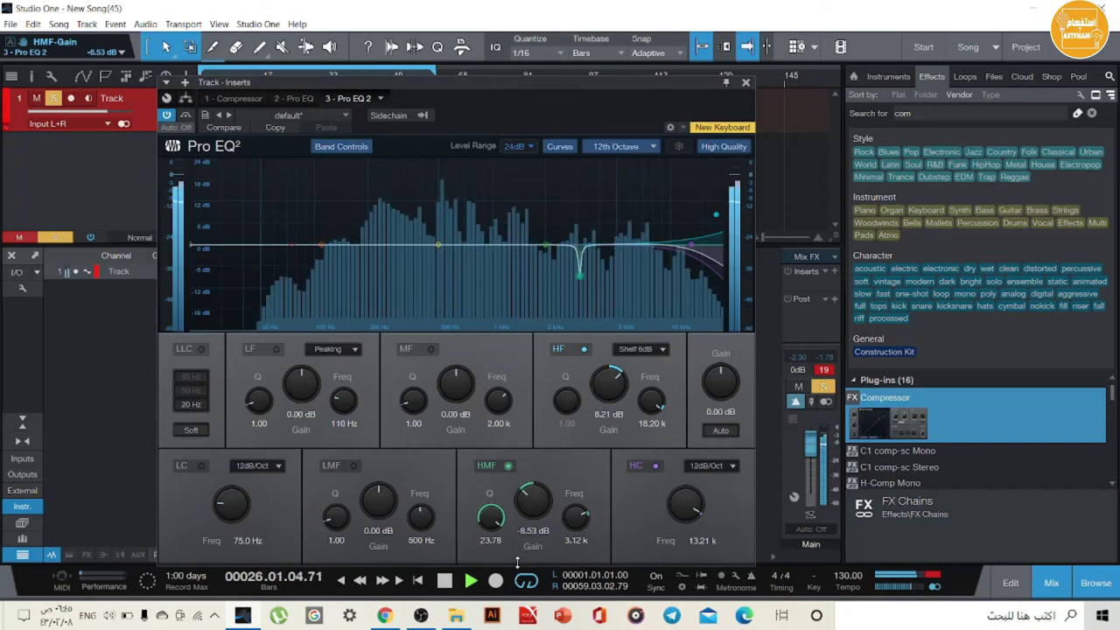
# Step: Enable the MF band as a narrow peak with Q 24.00 and 19.41 dB gain at 1.70 kHz during playback
pyautogui.moveTo(542, 234); pyautogui.dragTo(532, 178)
pyautogui.moveTo(413, 400); pyautogui.dragTo(420, 336)
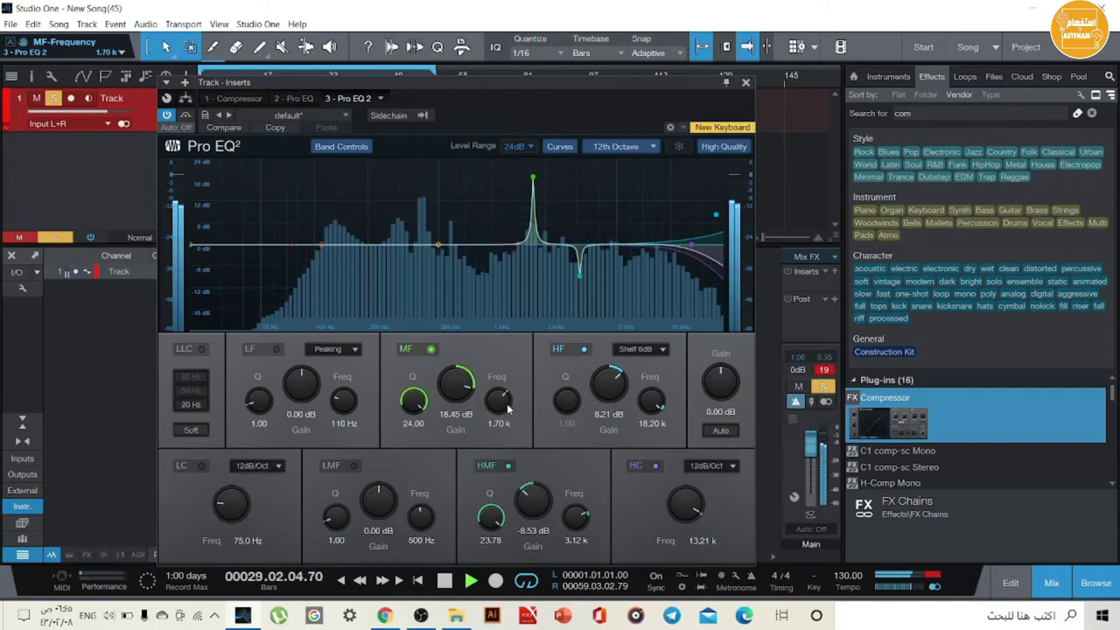
pyautogui.click(824, 370)
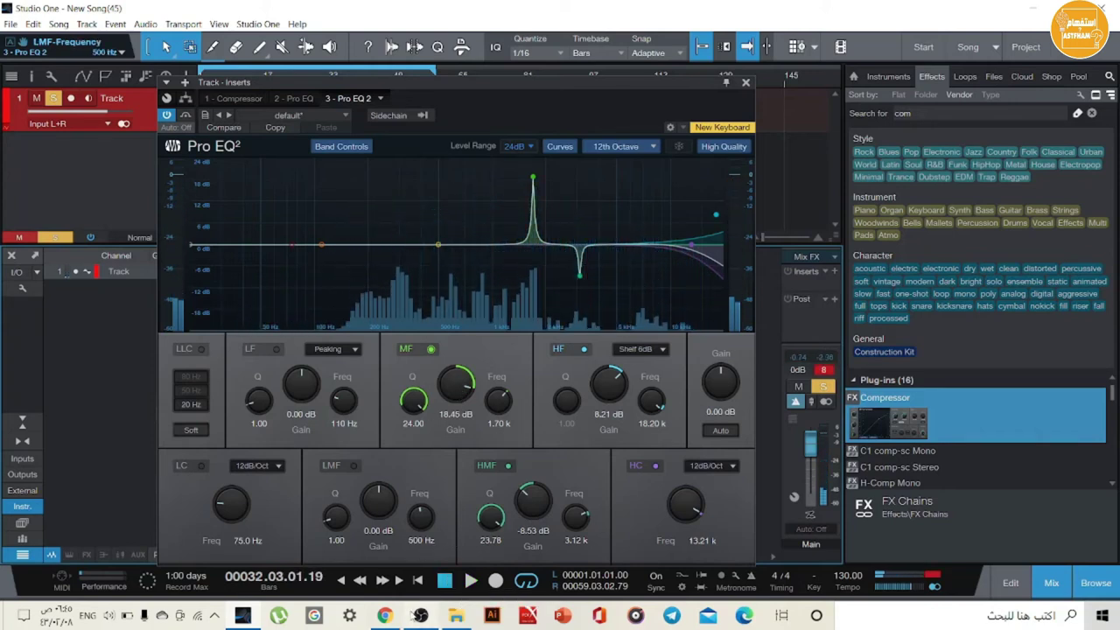
pyautogui.moveTo(420, 616)
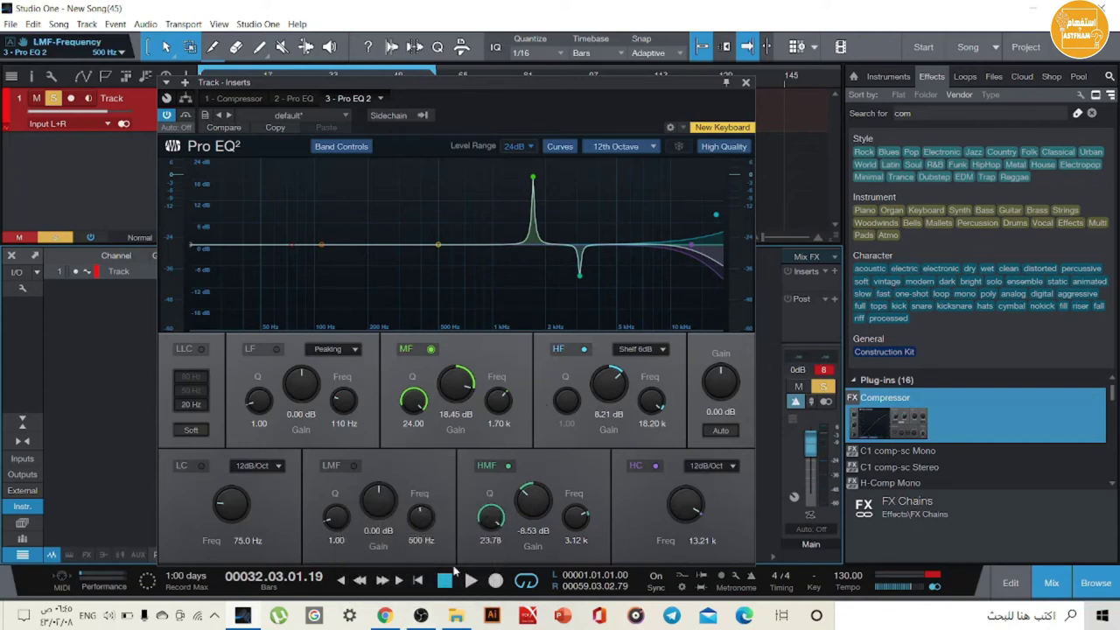
pyautogui.click(470, 580)
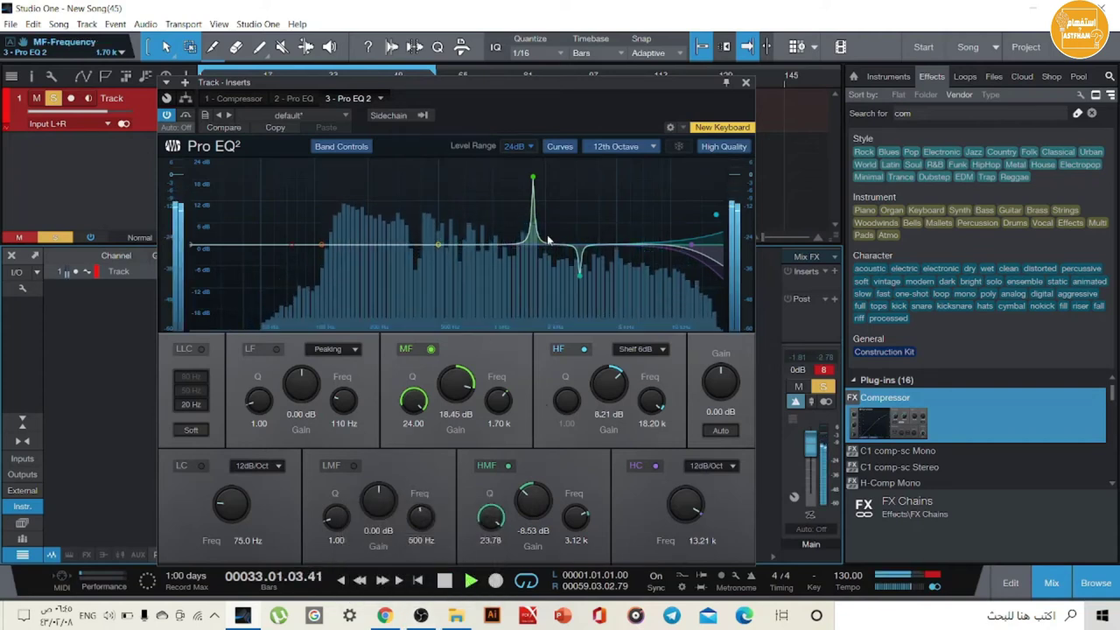
pyautogui.moveTo(456, 388); pyautogui.dragTo(455, 384)
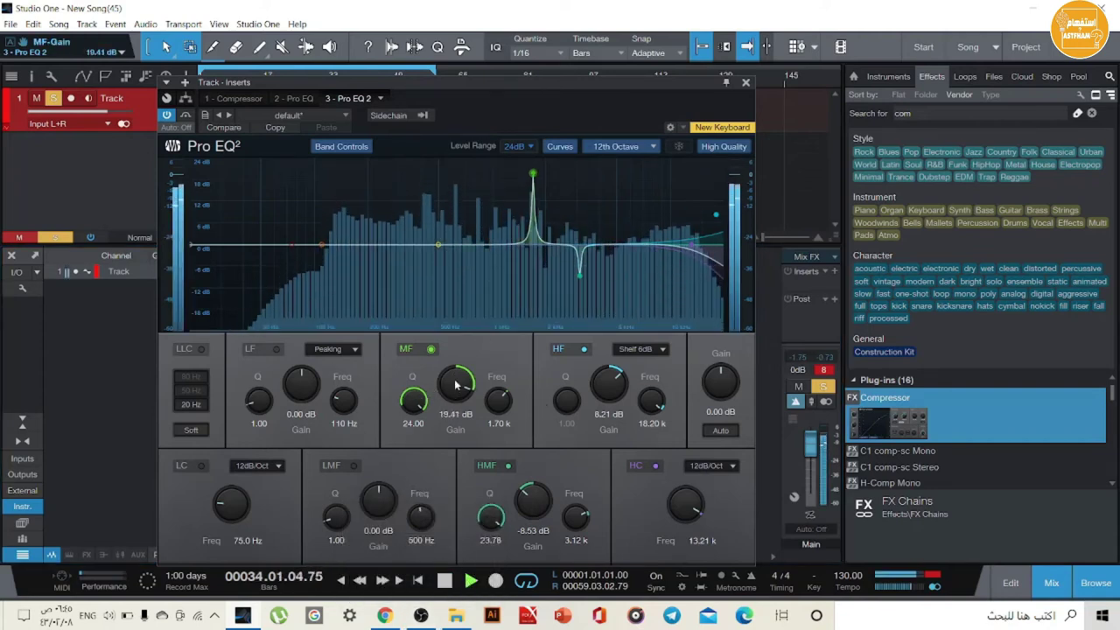
# Step: Sweep the MF peak down to 750 Hz and turn it into a -7.58 dB cut with Q 16.49
pyautogui.moveTo(531, 175); pyautogui.dragTo(493, 181)
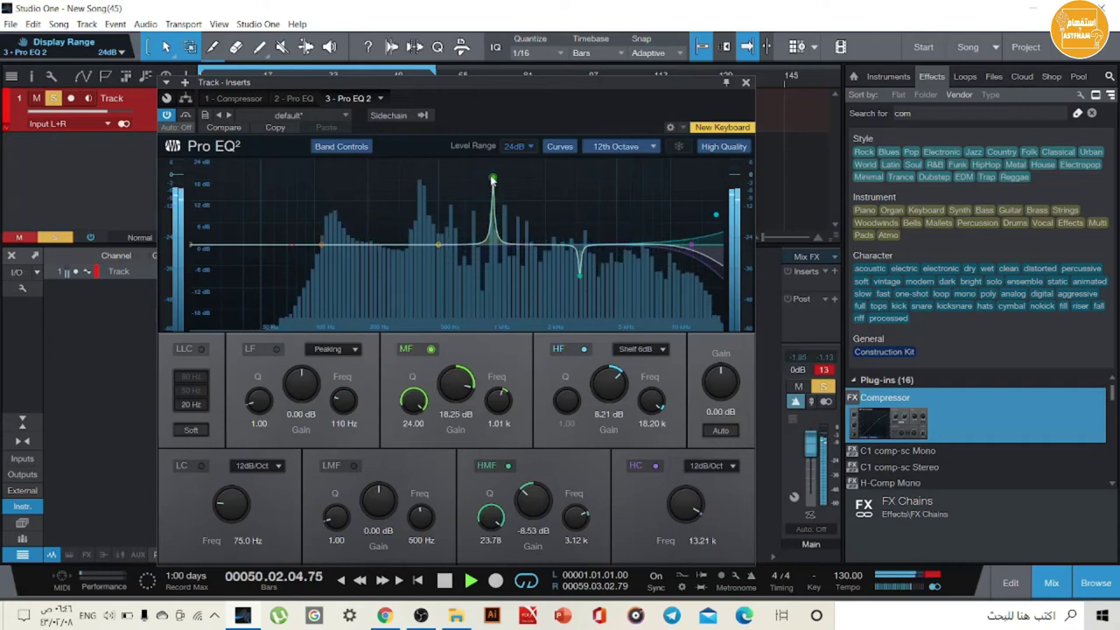
pyautogui.moveTo(487, 180); pyautogui.dragTo(480, 179)
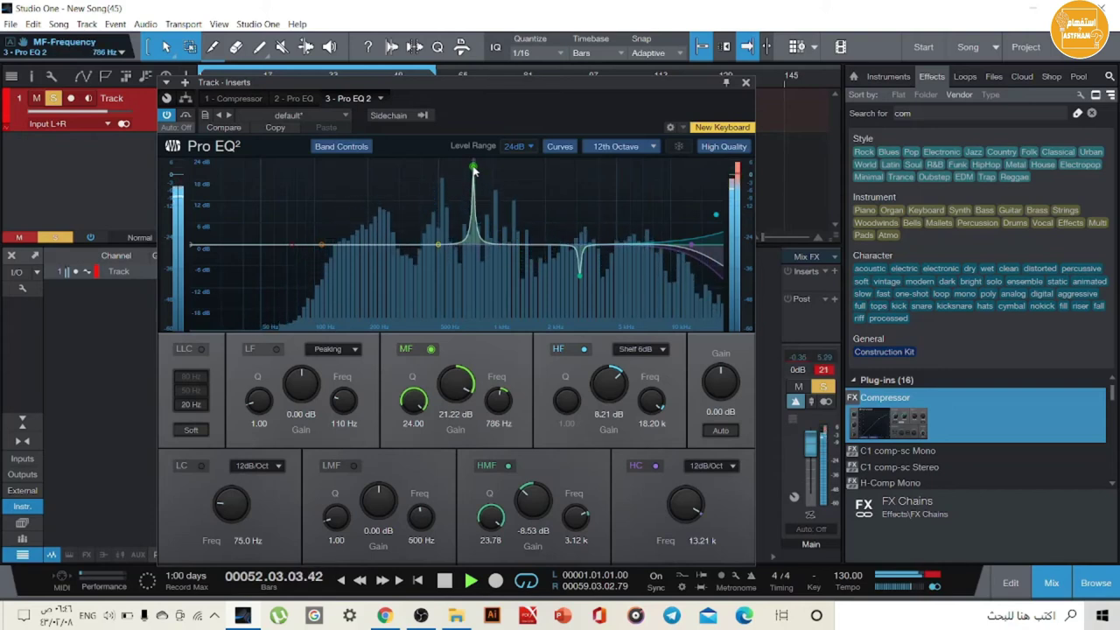
pyautogui.moveTo(473, 171); pyautogui.dragTo(472, 175)
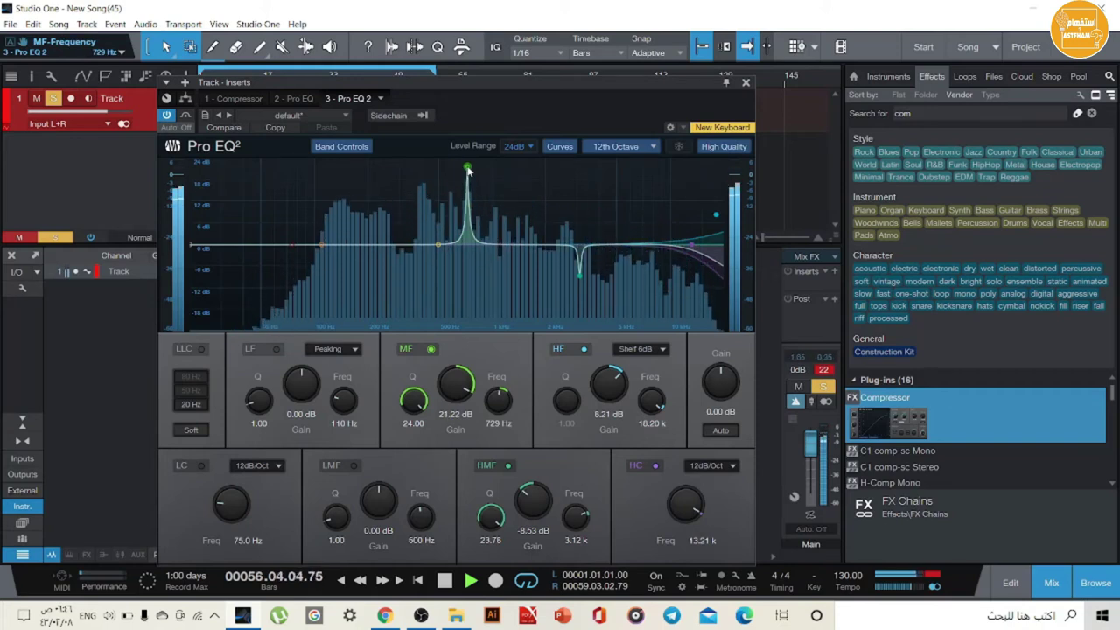
pyautogui.moveTo(456, 383); pyautogui.dragTo(451, 441)
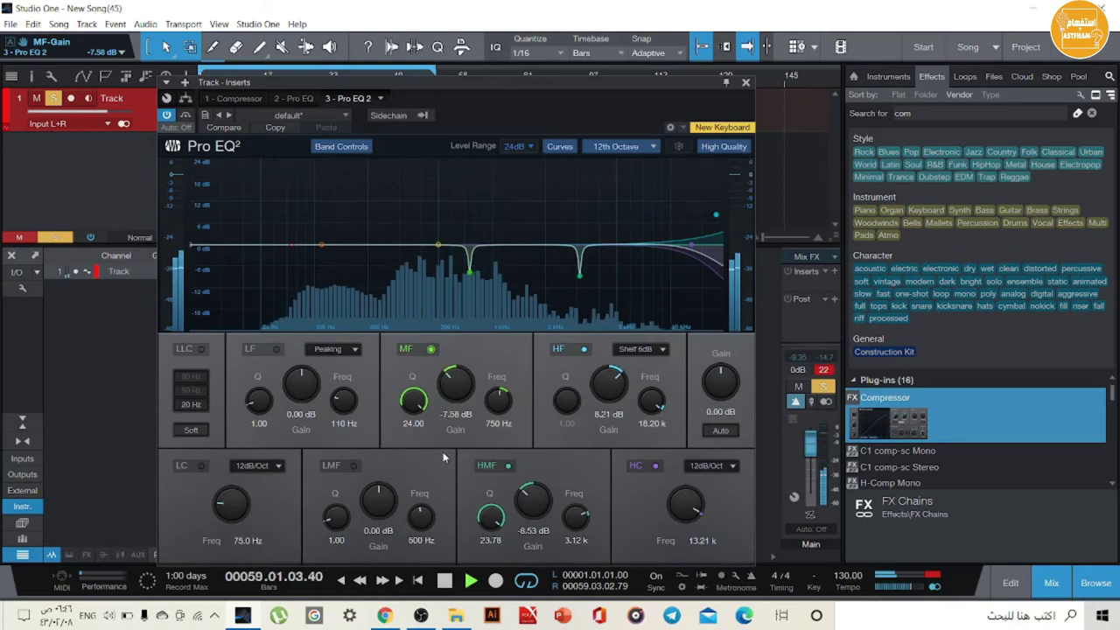
pyautogui.moveTo(435, 404); pyautogui.dragTo(435, 416)
# Step: Enable the LMF band, sweep it as a narrow boost with Q 24.00 to 423 Hz and cut it to -6.62 dB
pyautogui.moveTo(438, 244); pyautogui.dragTo(420, 183)
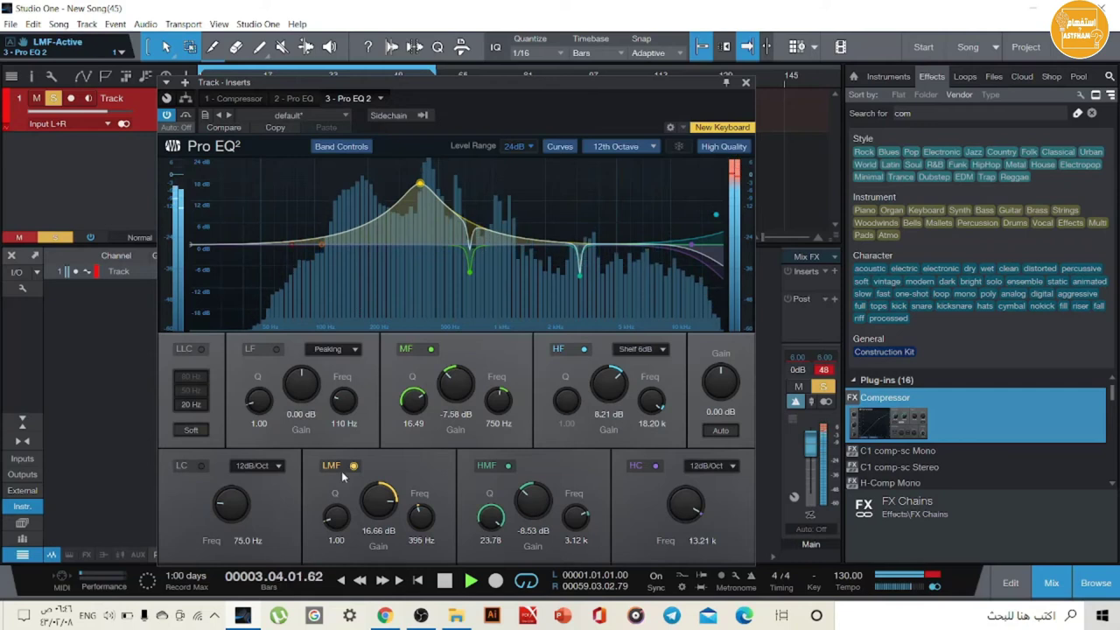
pyautogui.moveTo(316, 516); pyautogui.dragTo(319, 468)
pyautogui.moveTo(374, 492); pyautogui.dragTo(373, 480)
pyautogui.moveTo(419, 519); pyautogui.dragTo(416, 512)
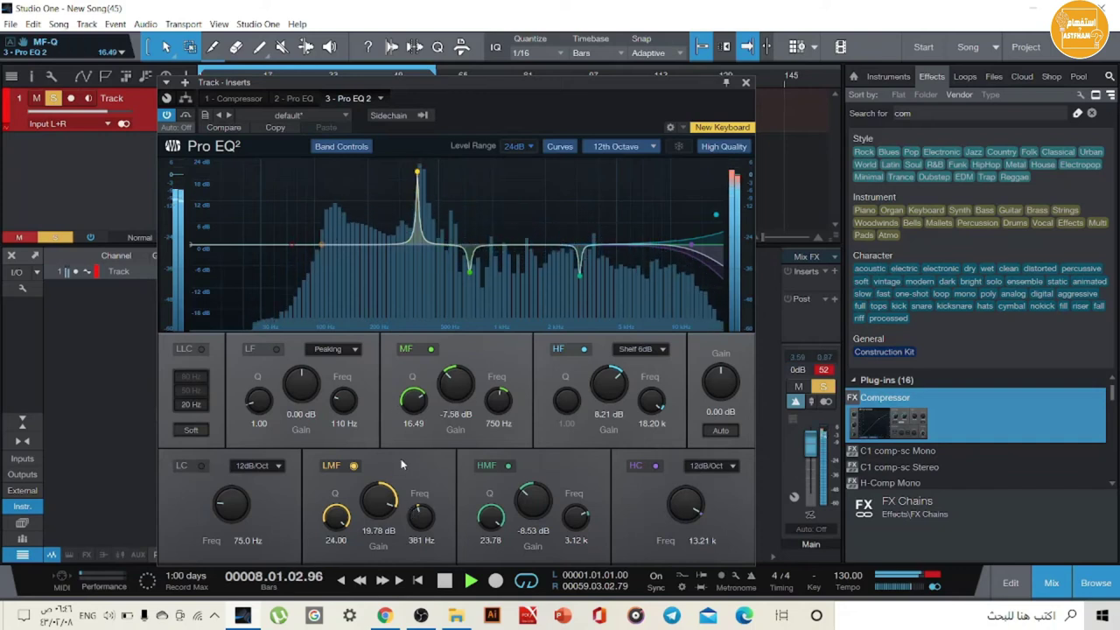
pyautogui.moveTo(384, 507); pyautogui.dragTo(419, 523)
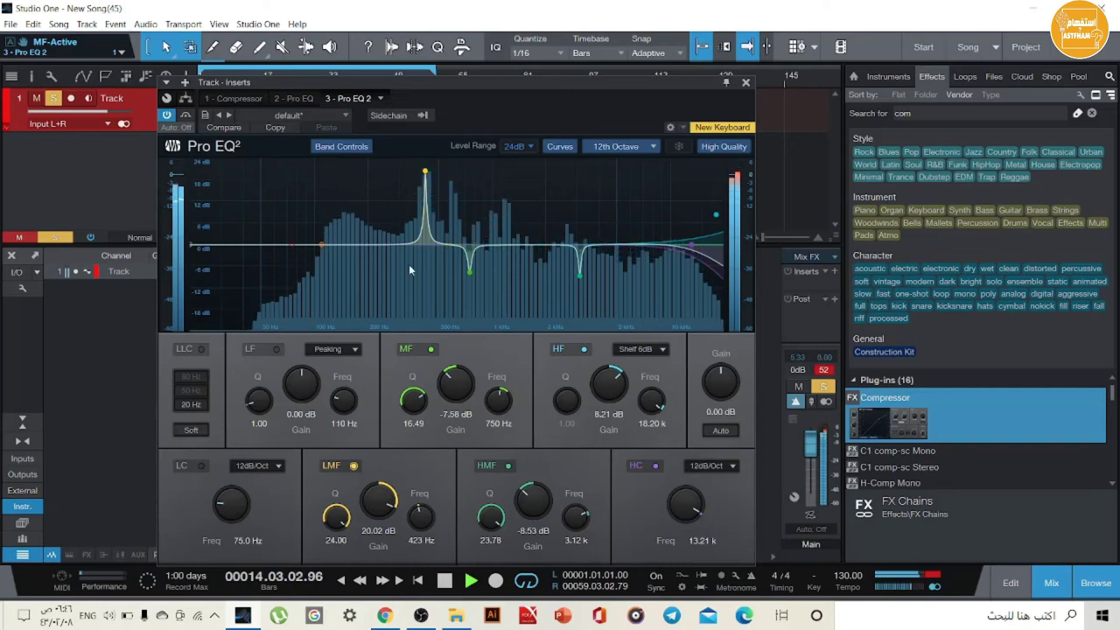
pyautogui.moveTo(386, 499); pyautogui.dragTo(376, 567)
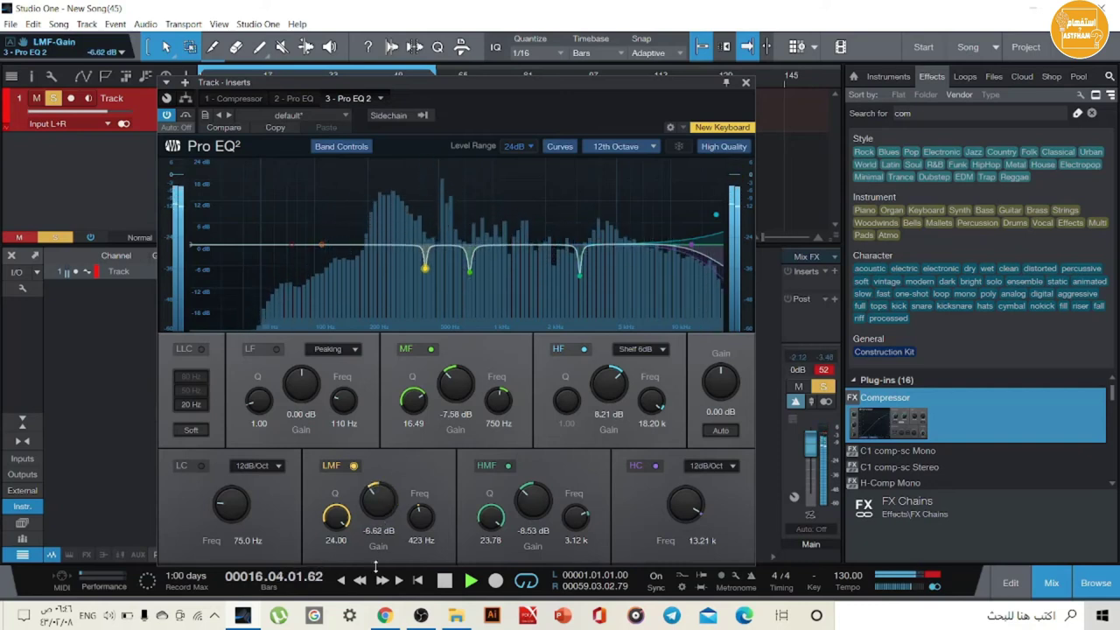
# Step: Shape the LF band into a narrow -6.71 dB cut with Q 24.00 at 1.56 kHz and trim the LMF gain to -6.86 dB
pyautogui.moveTo(321, 245); pyautogui.dragTo(522, 208)
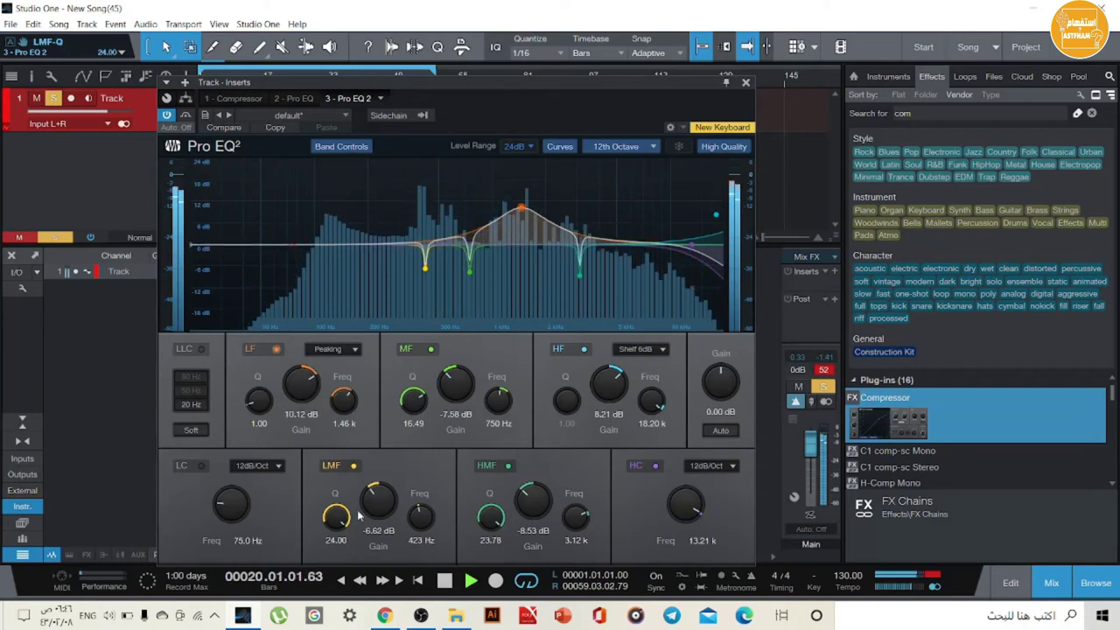
pyautogui.moveTo(378, 502); pyautogui.dragTo(319, 427)
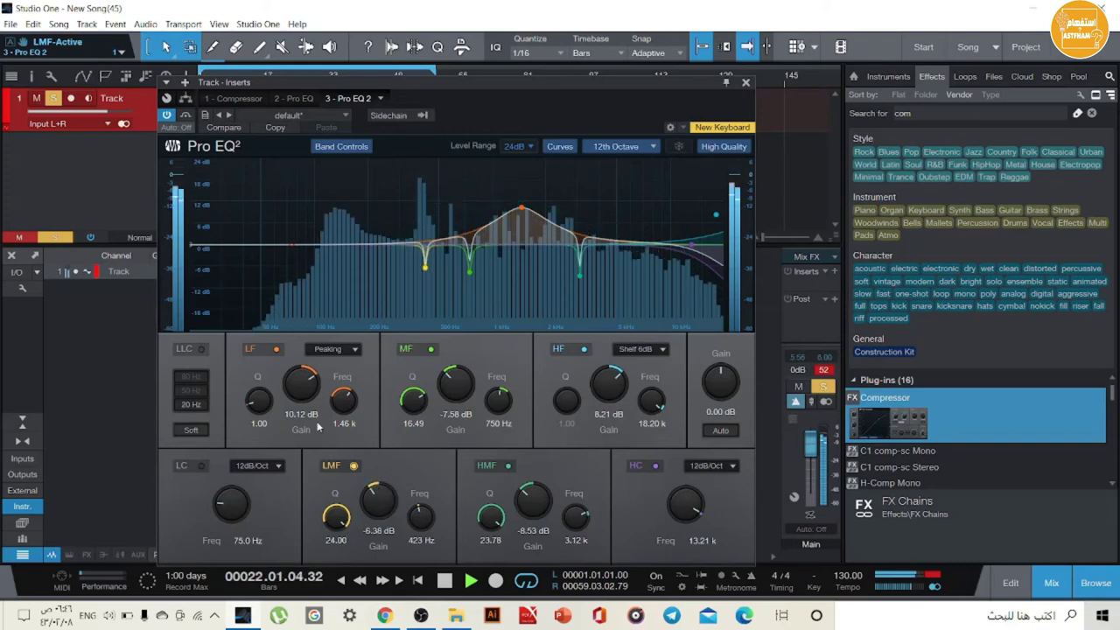
pyautogui.moveTo(259, 400); pyautogui.dragTo(303, 346)
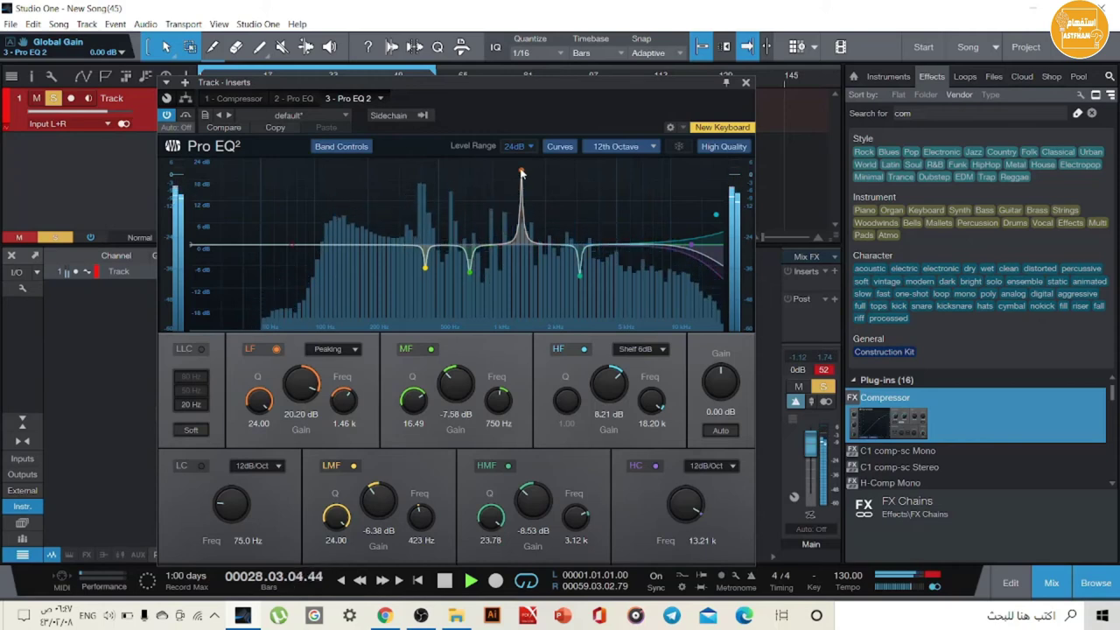
pyautogui.moveTo(520, 172); pyautogui.dragTo(528, 172)
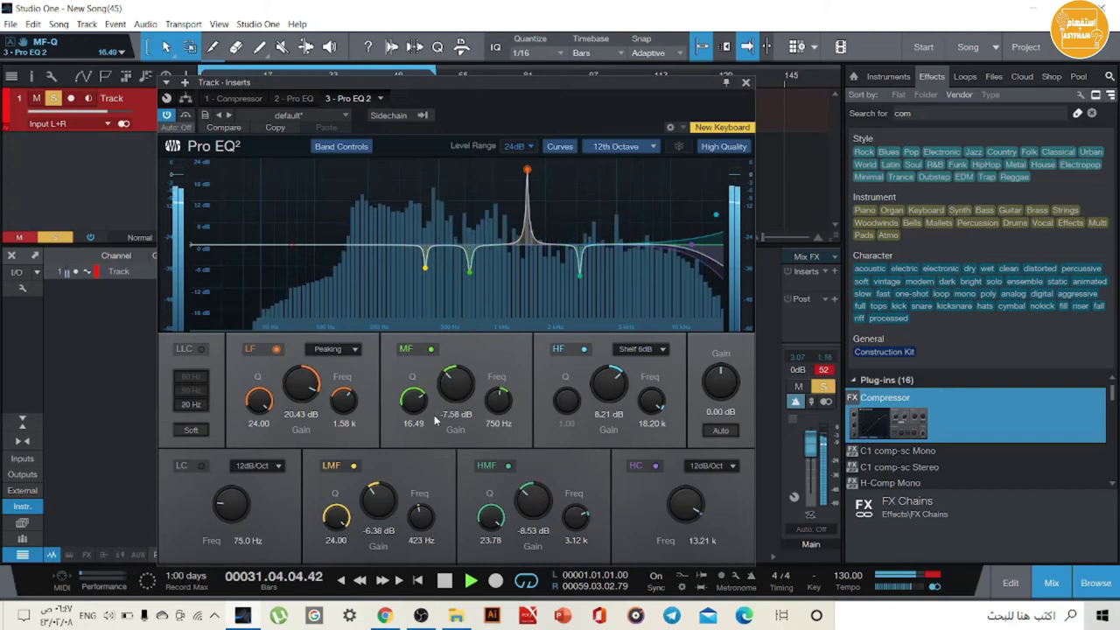
pyautogui.moveTo(526, 169); pyautogui.dragTo(526, 181)
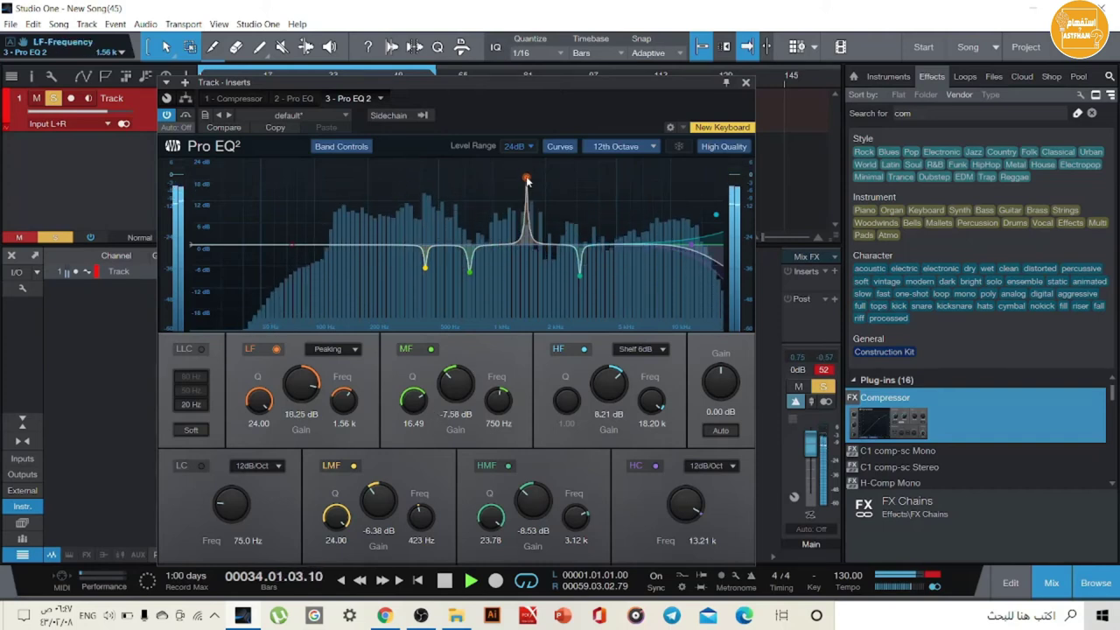
pyautogui.moveTo(374, 500); pyautogui.dragTo(374, 502)
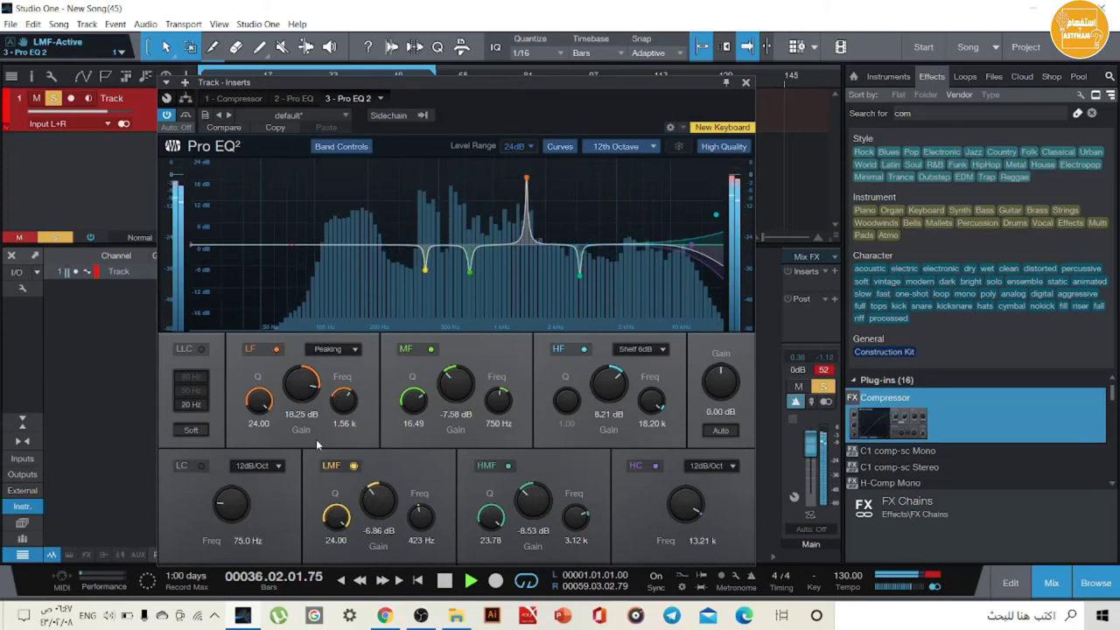
pyautogui.moveTo(300, 385); pyautogui.dragTo(308, 467)
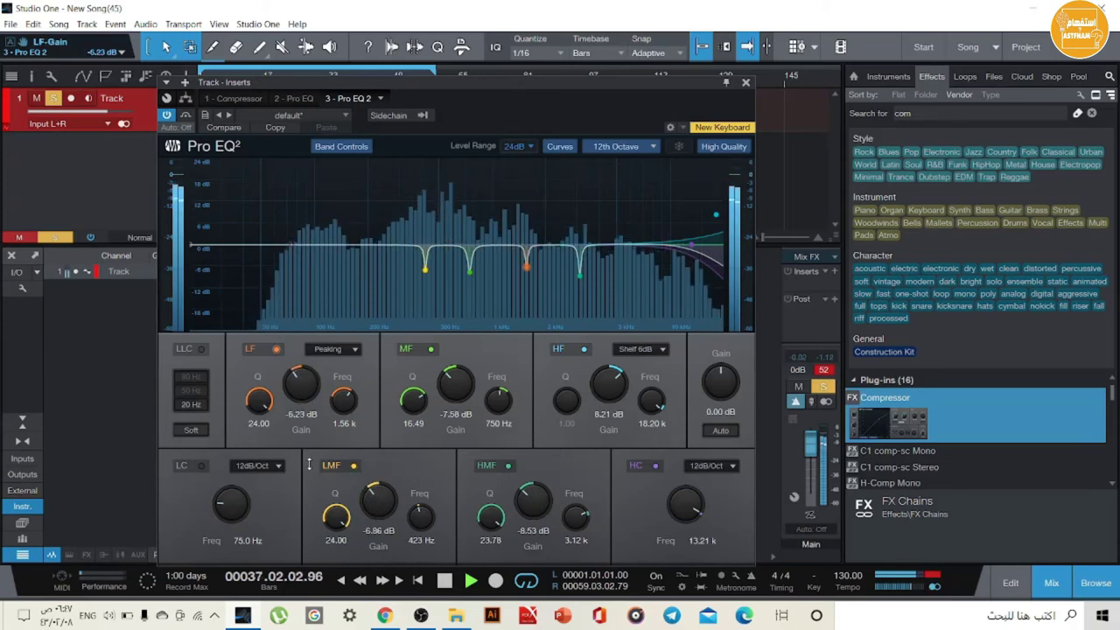
# Step: Enable the LC band at 75.0 Hz and bring the speaker volume to 100
pyautogui.click(293, 246)
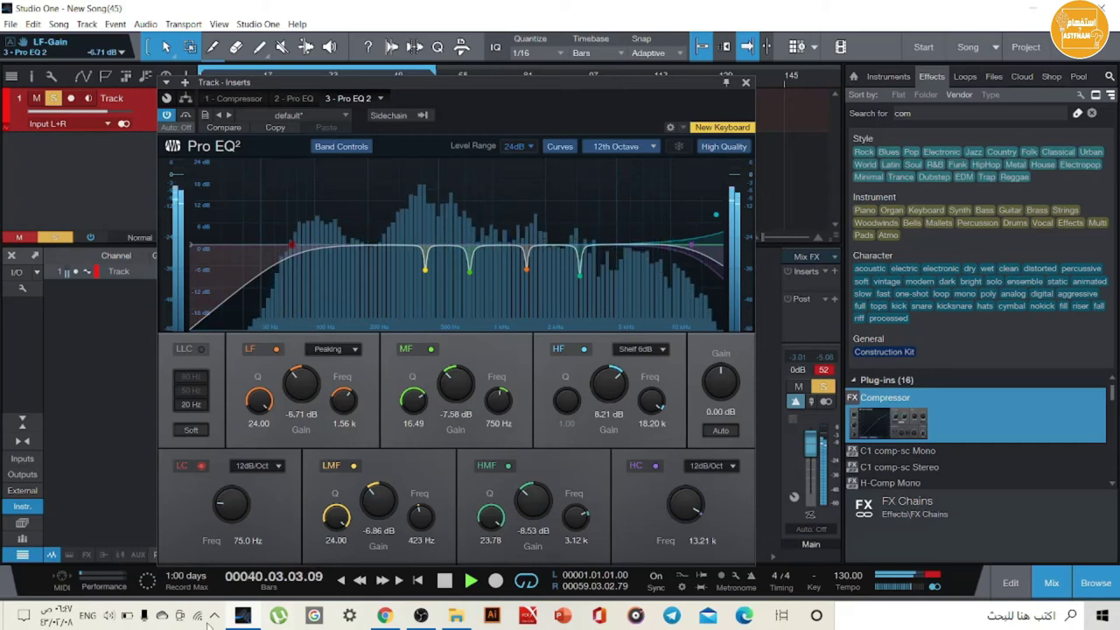
pyautogui.click(108, 616)
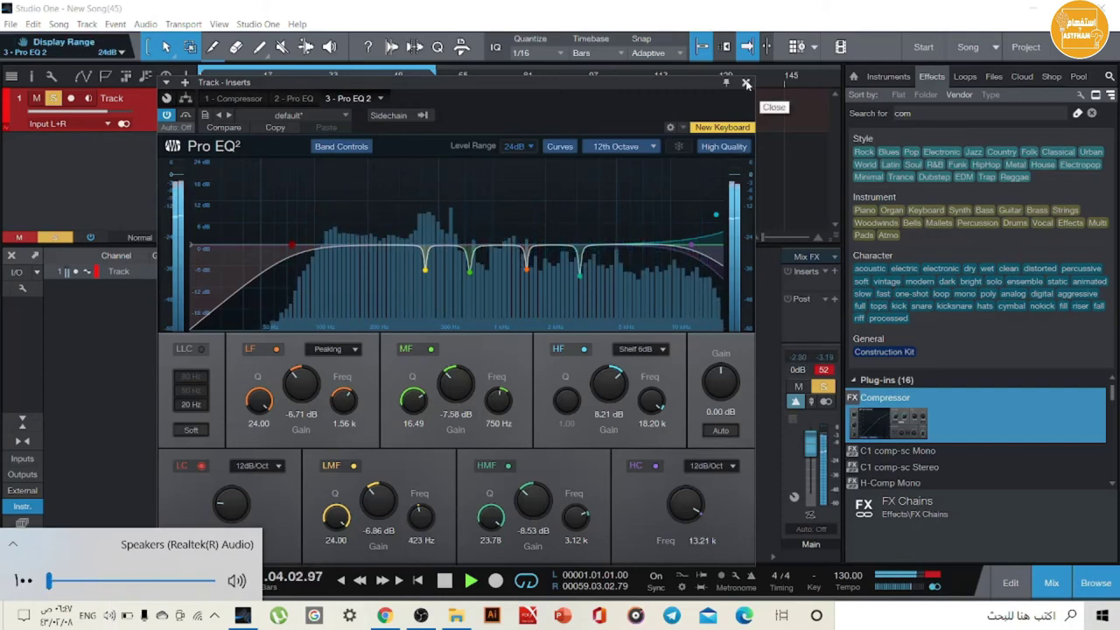
pyautogui.click(138, 318)
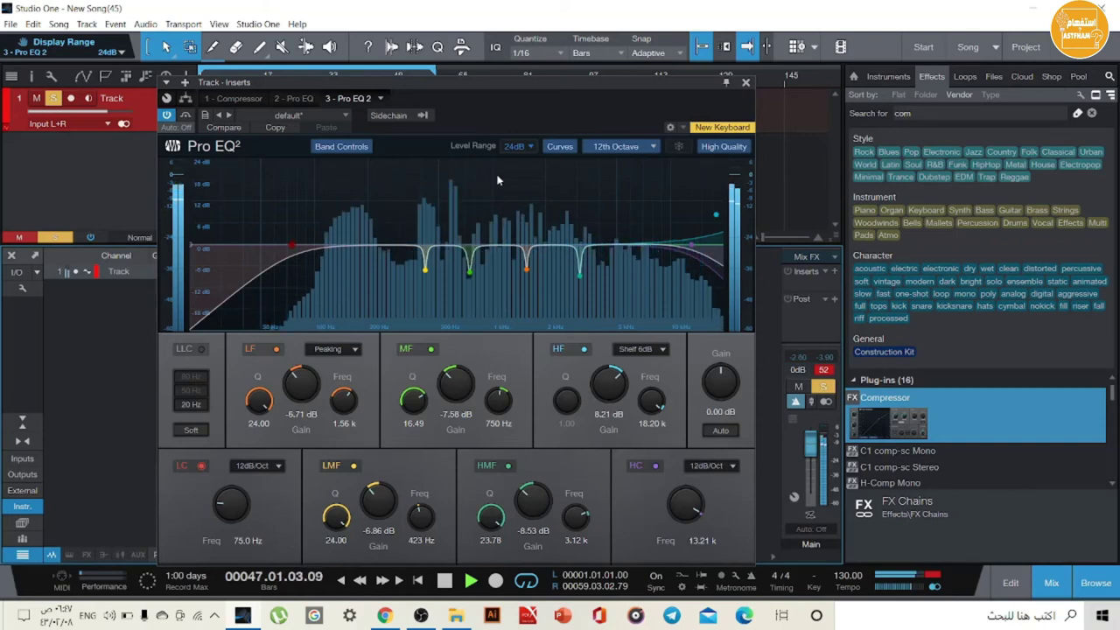
# Step: Reset the main channel's clip counter and close the inserts window
pyautogui.click(827, 371)
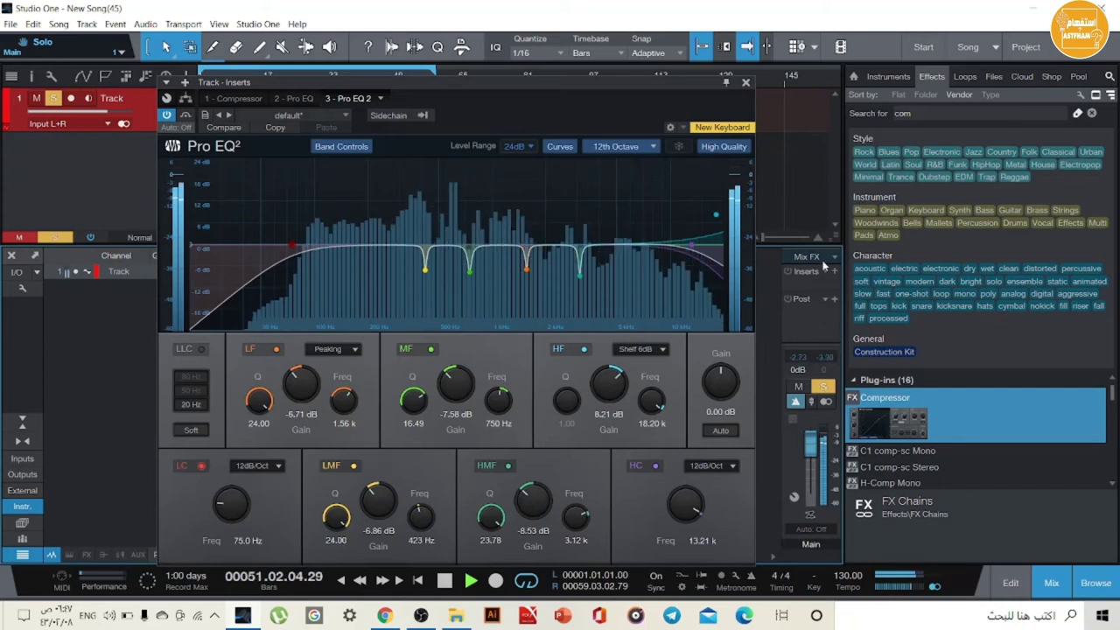
pyautogui.click(745, 83)
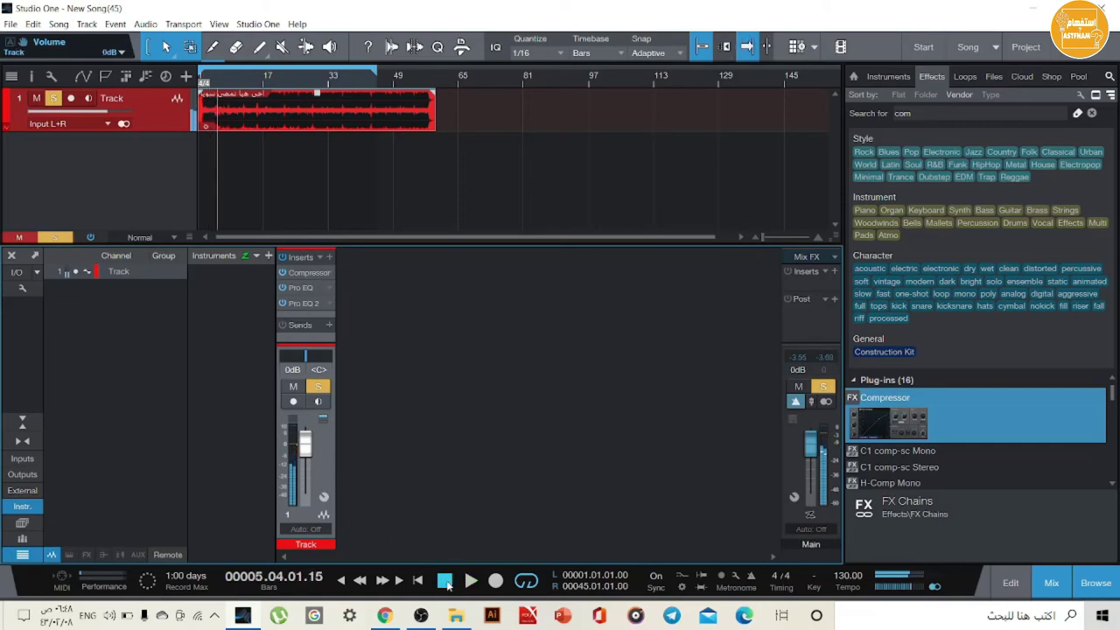
# Step: Search the track's insert plug-ins for "de", add DeEsser Mono and place its window over the mixer
pyautogui.click(330, 258)
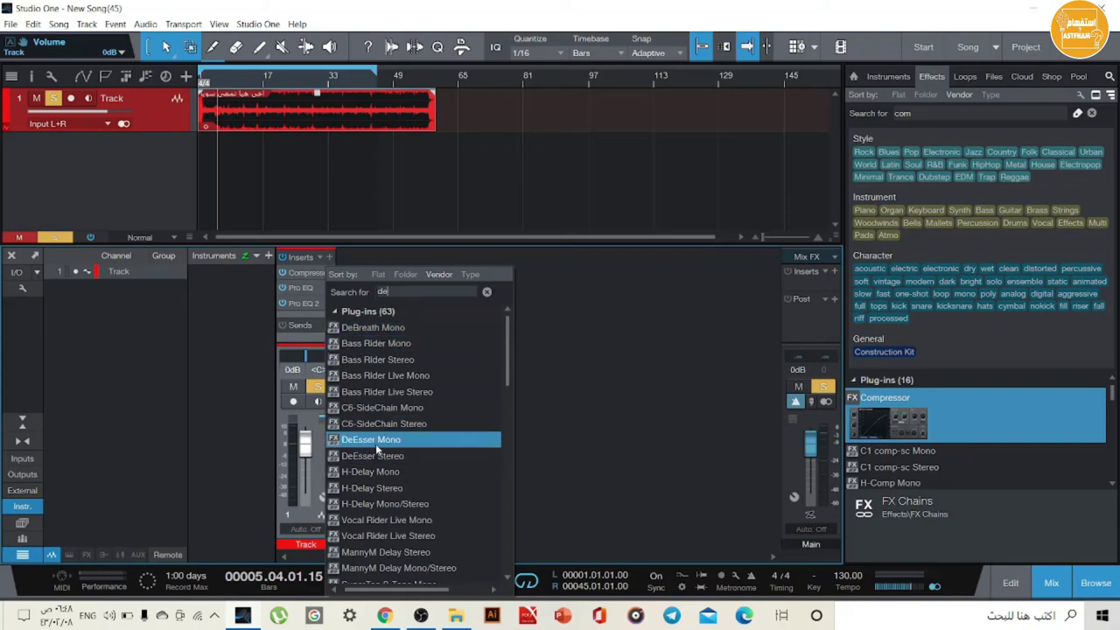
pyautogui.click(375, 442)
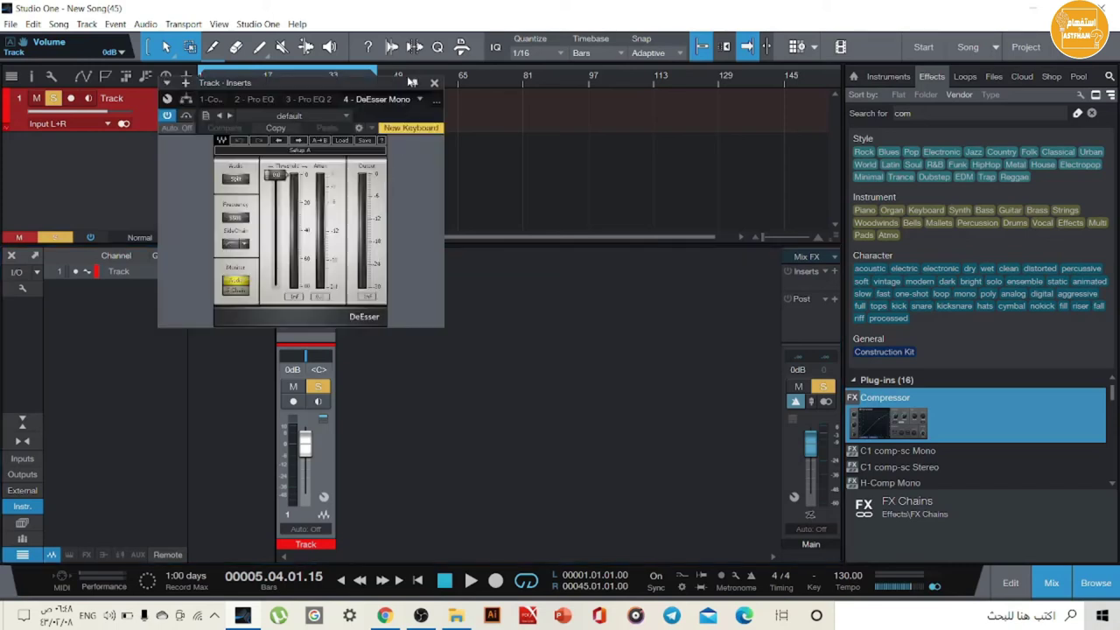
pyautogui.moveTo(411, 82); pyautogui.dragTo(528, 207)
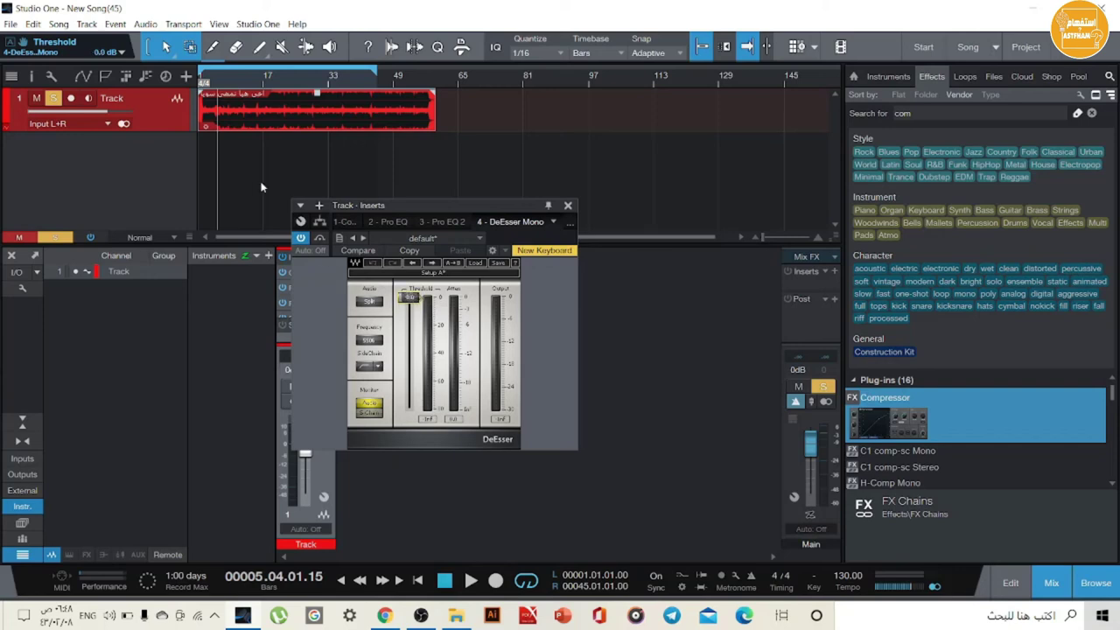
# Step: Play the vocal while setting the DeEsser threshold to -25.6 dB, and stop playback
pyautogui.click(470, 581)
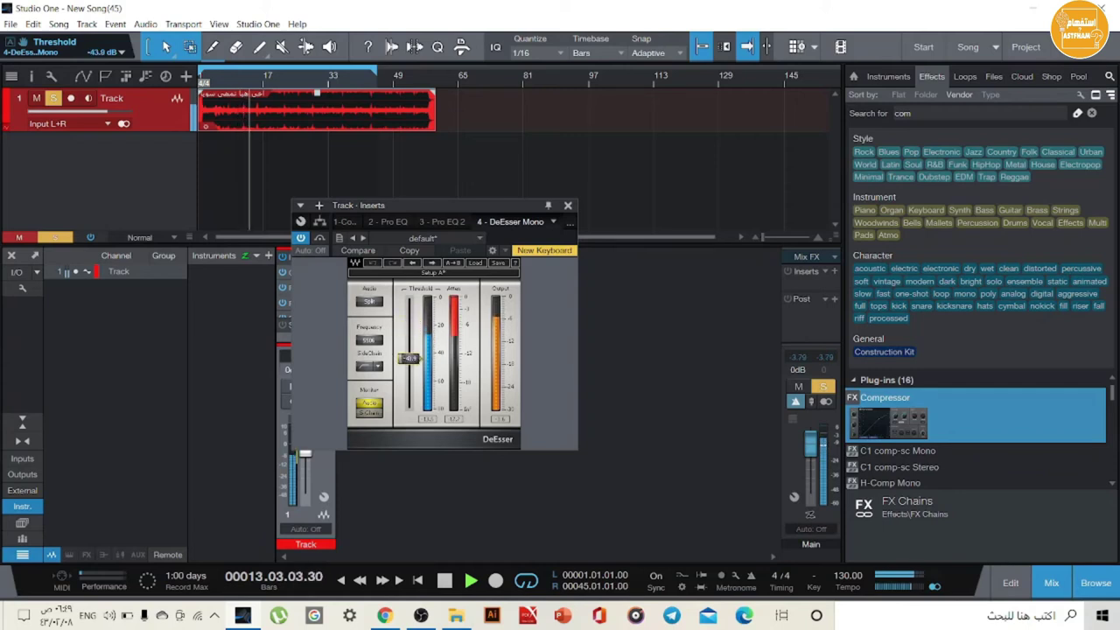
pyautogui.click(443, 581)
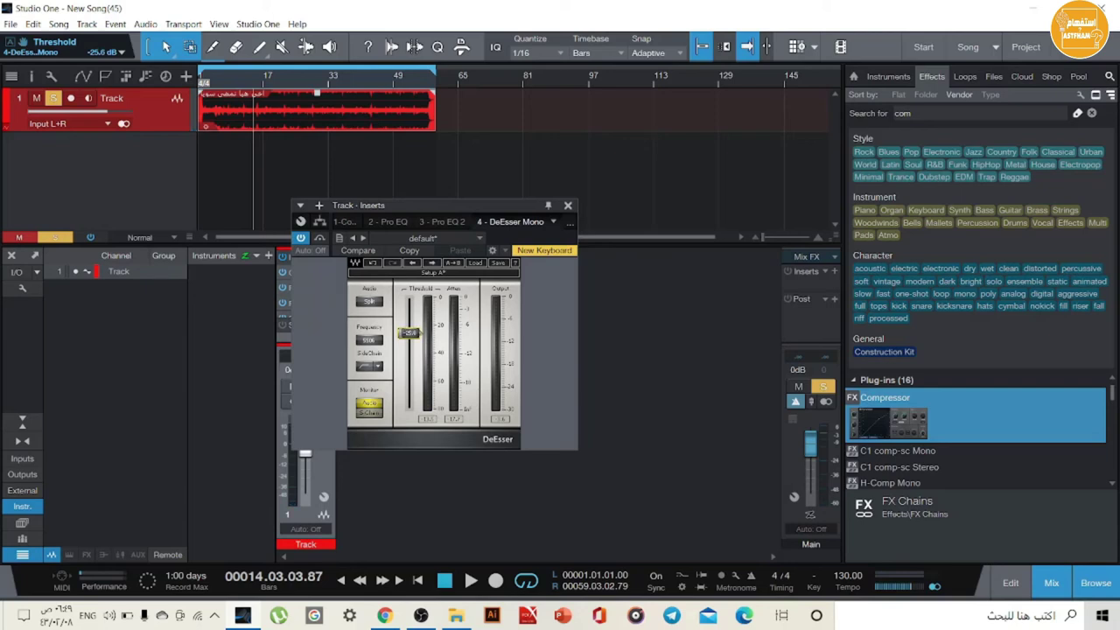
# Step: Set the DeEsser threshold to -24.9 dB and audition the vocal, stopping playback to finish
pyautogui.moveTo(409, 318)
pyautogui.mouseDown()
pyautogui.moveTo(409, 308)
pyautogui.moveTo(410, 331)
pyautogui.mouseUp()
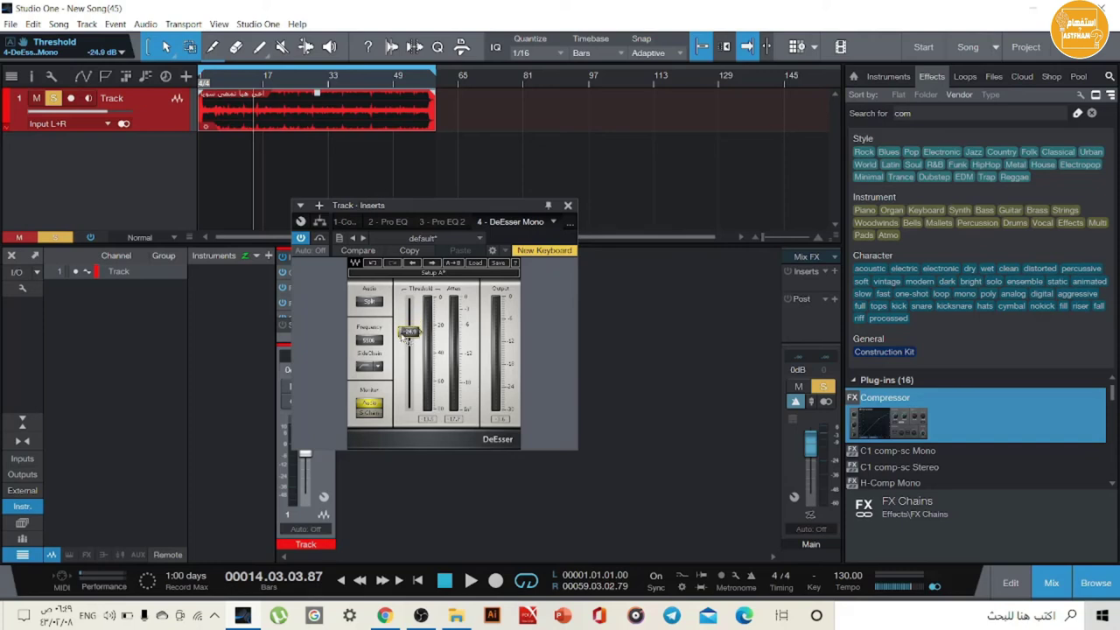
pyautogui.click(470, 582)
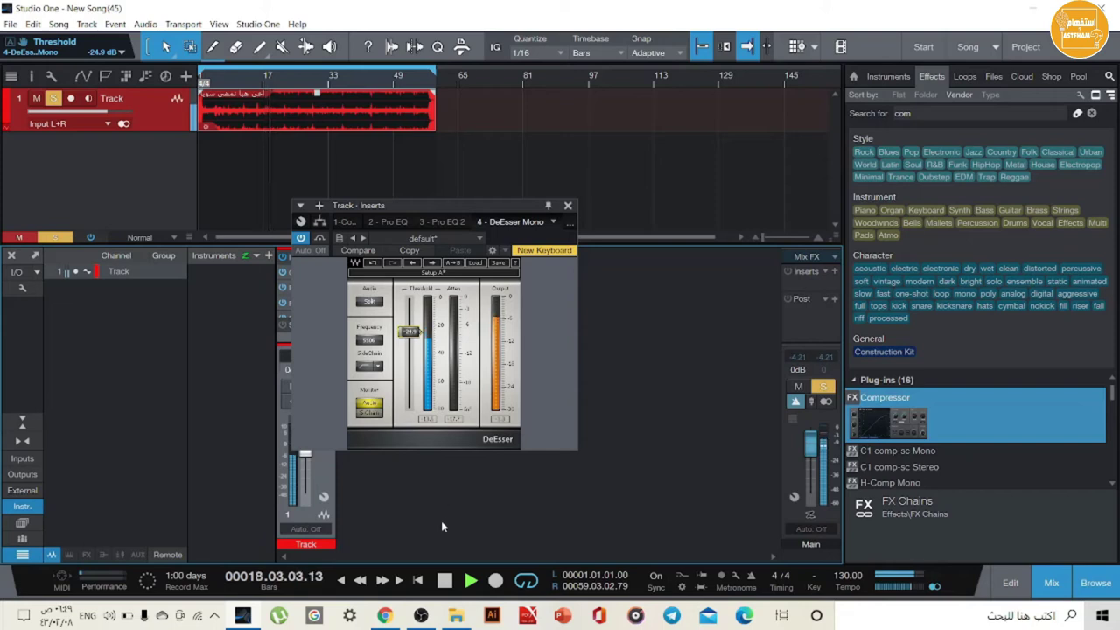
pyautogui.click(443, 581)
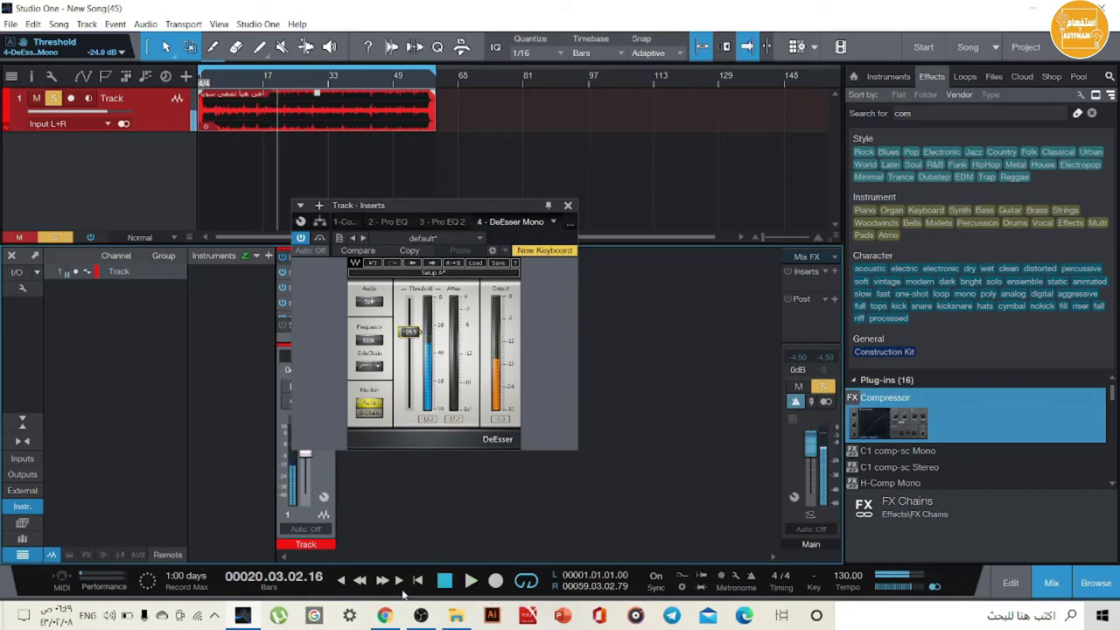
pyautogui.click(421, 615)
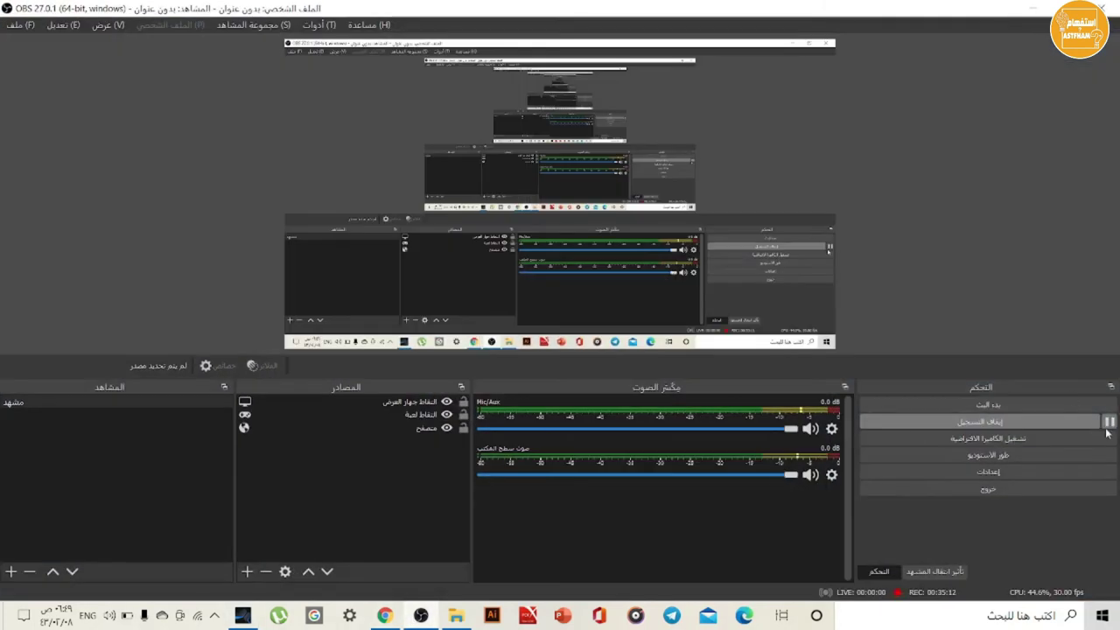
pyautogui.click(1032, 7)
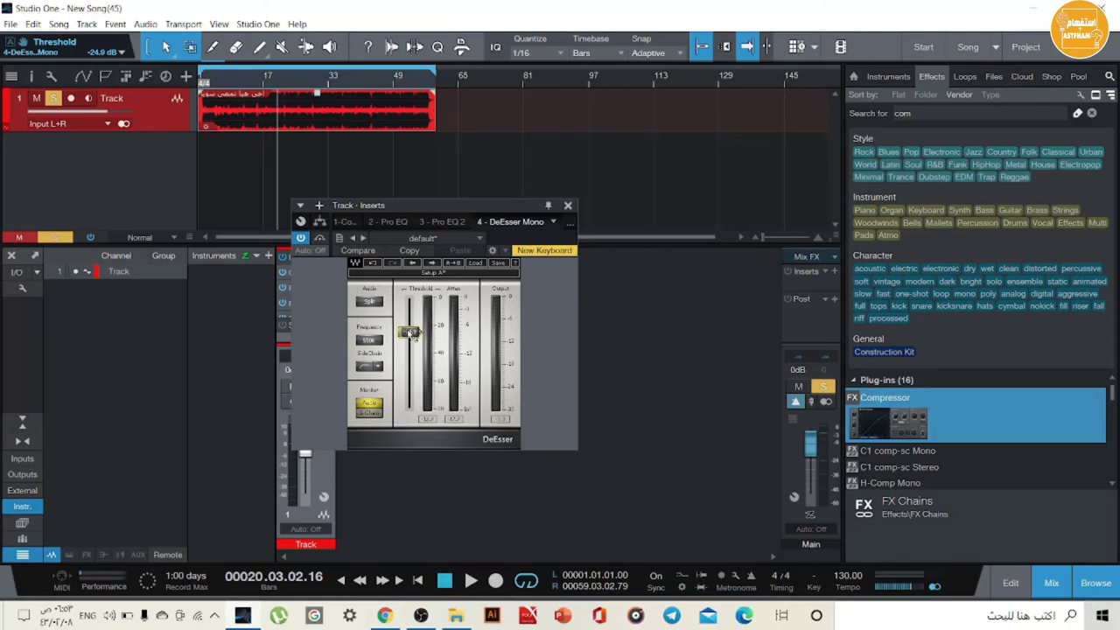
# Step: Play the vocal while lowering the DeEsser threshold to -30.3 dB, and stop playback
pyautogui.click(469, 581)
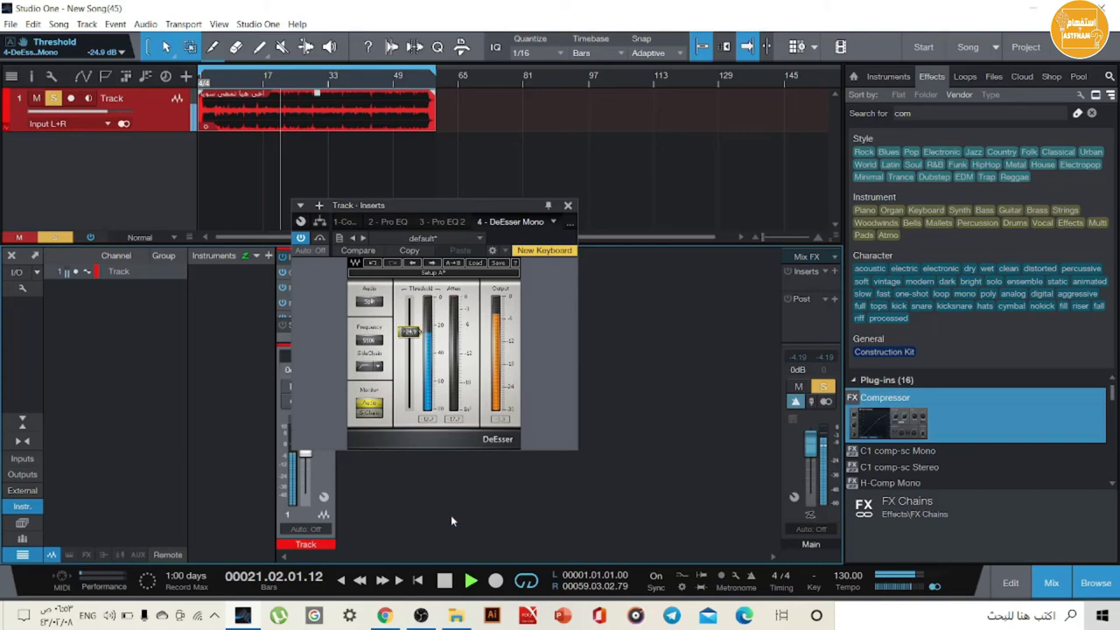
pyautogui.moveTo(396, 331); pyautogui.dragTo(404, 338)
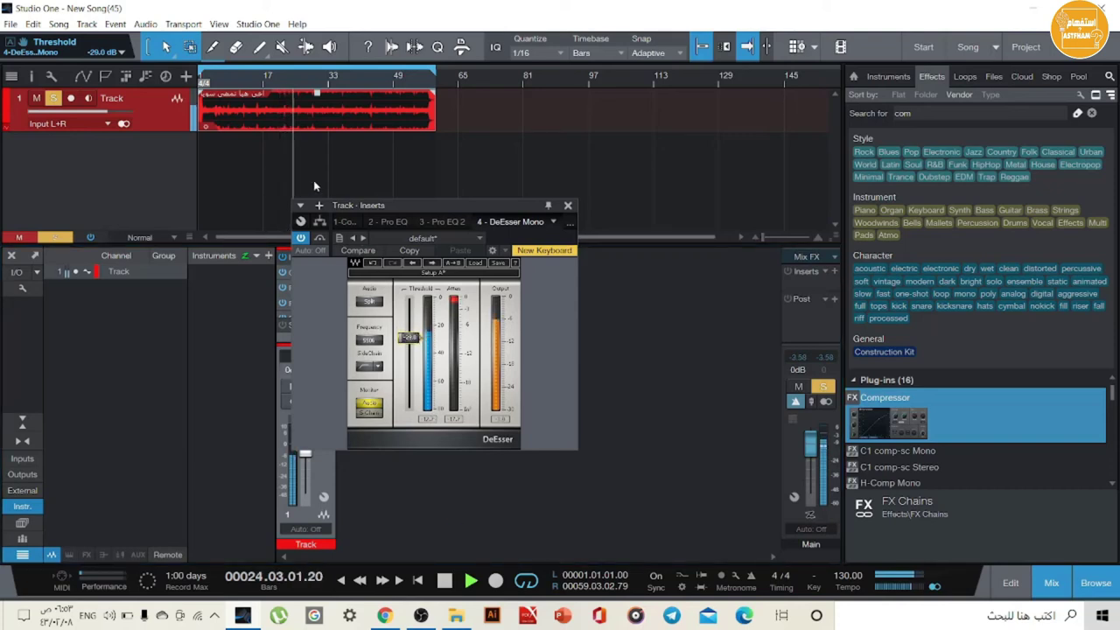
pyautogui.moveTo(411, 340); pyautogui.dragTo(411, 343)
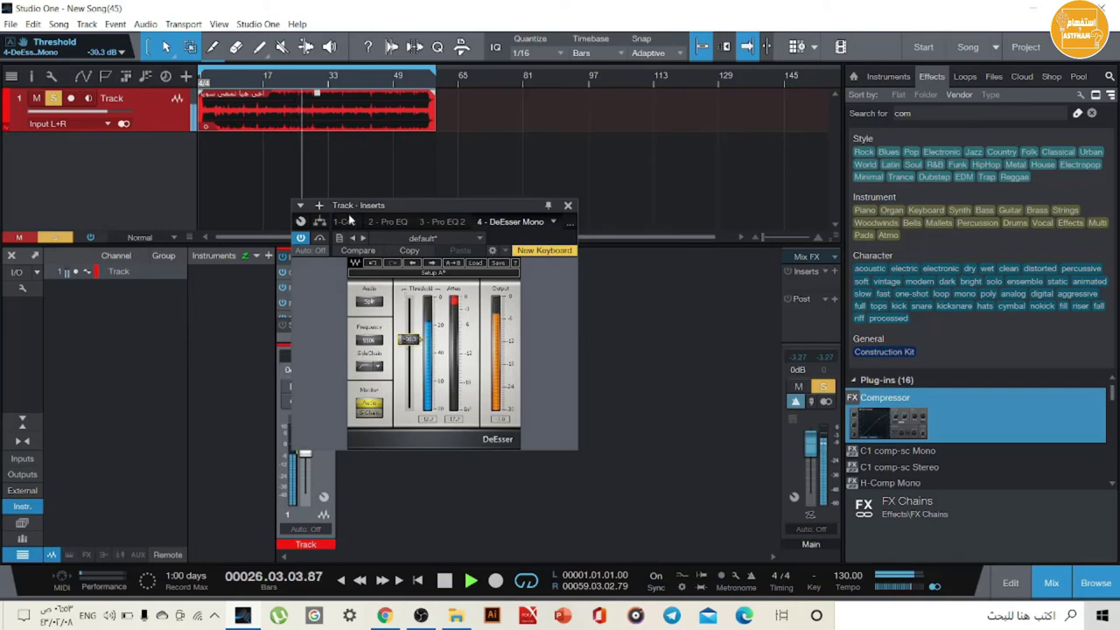
pyautogui.press('space')
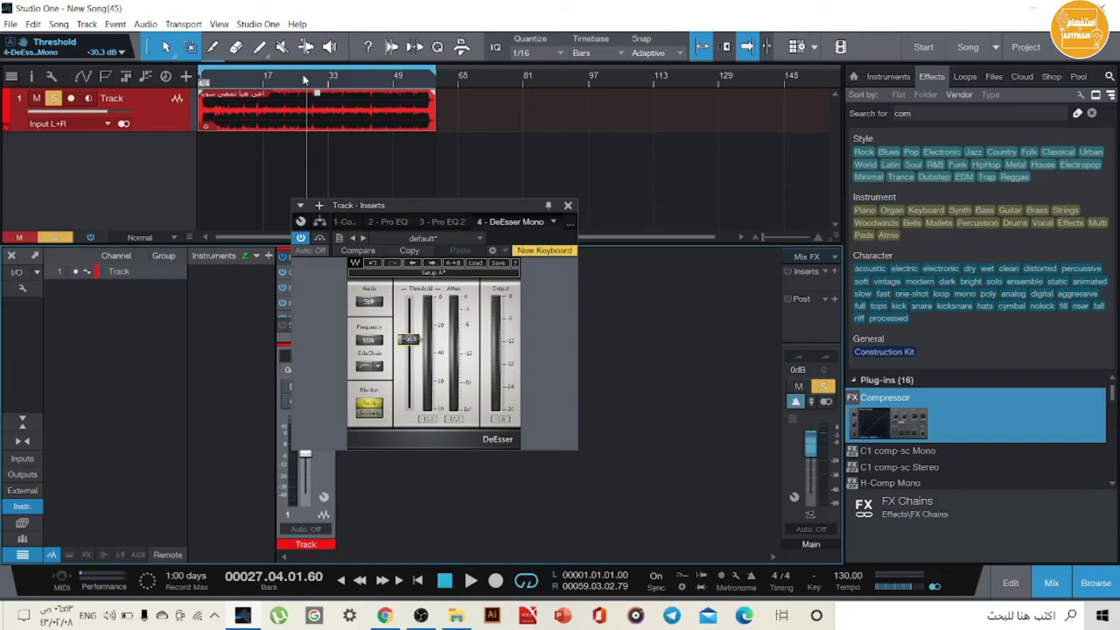
# Step: Set a loop range from 26.02.01.00 to 29.03.01.00 on the timeline, with looping enabled, and play it
pyautogui.moveTo(304, 78); pyautogui.dragTo(330, 124)
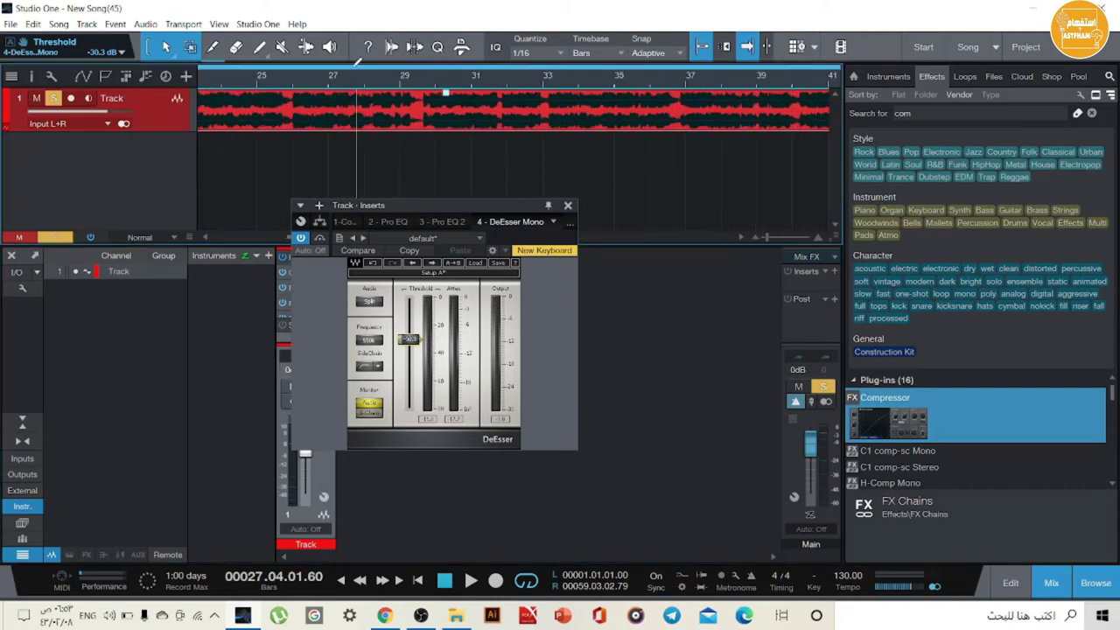
pyautogui.moveTo(339, 68); pyautogui.dragTo(427, 73)
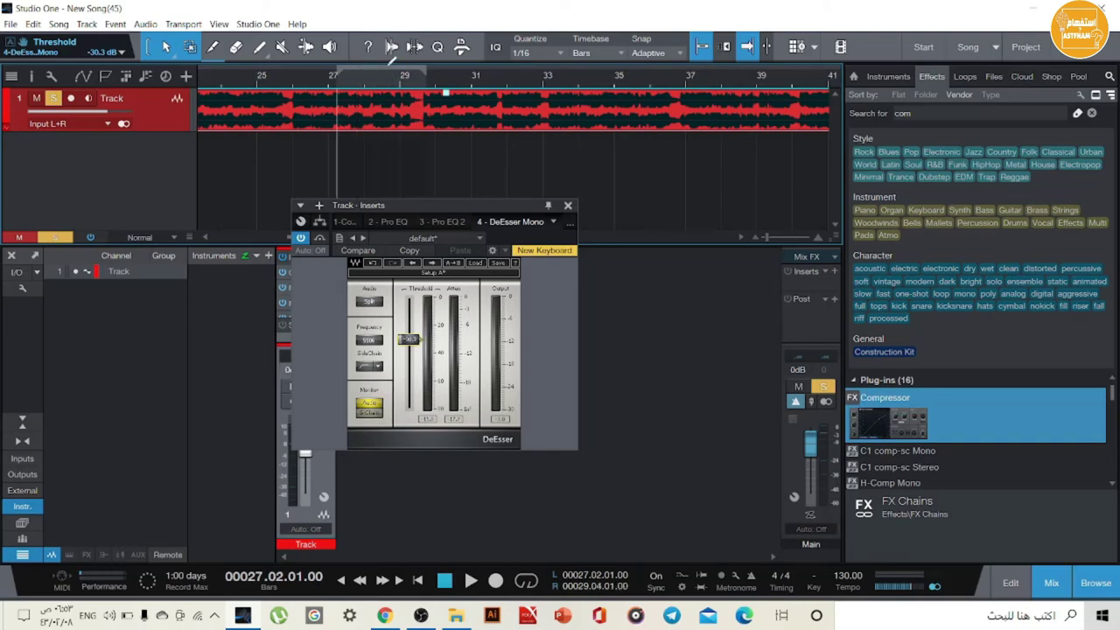
pyautogui.click(391, 64)
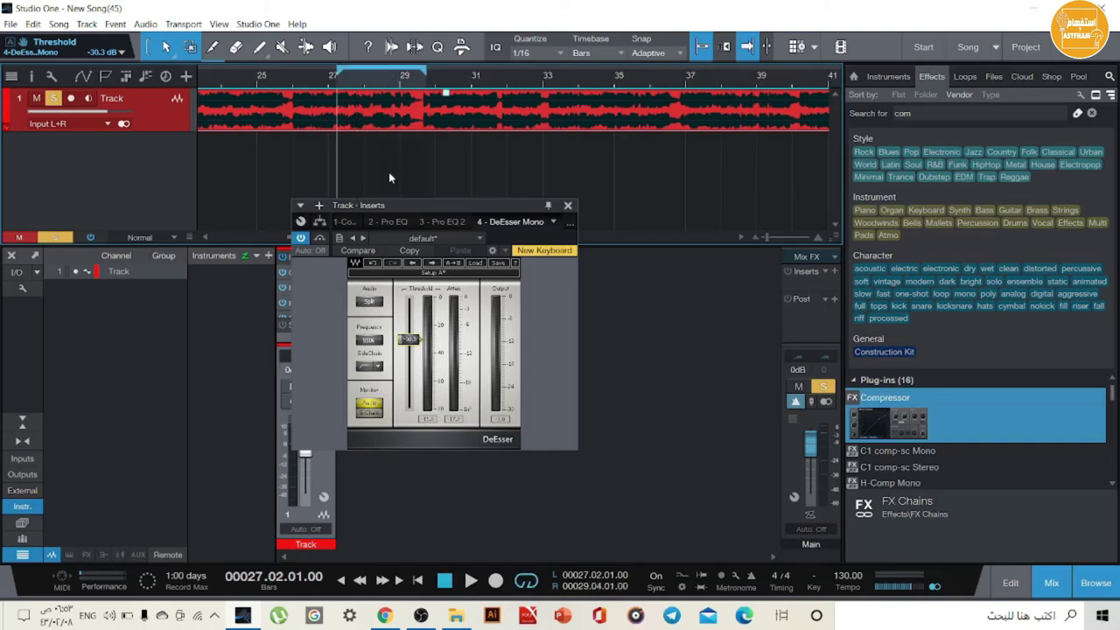
pyautogui.click(471, 580)
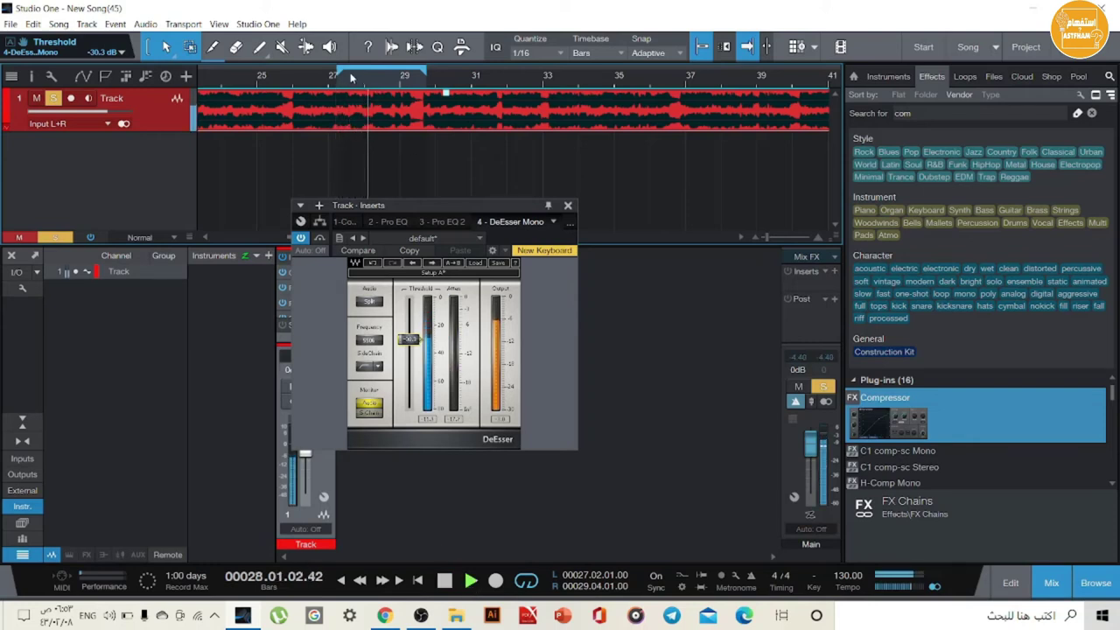
pyautogui.moveTo(341, 72); pyautogui.dragTo(302, 72)
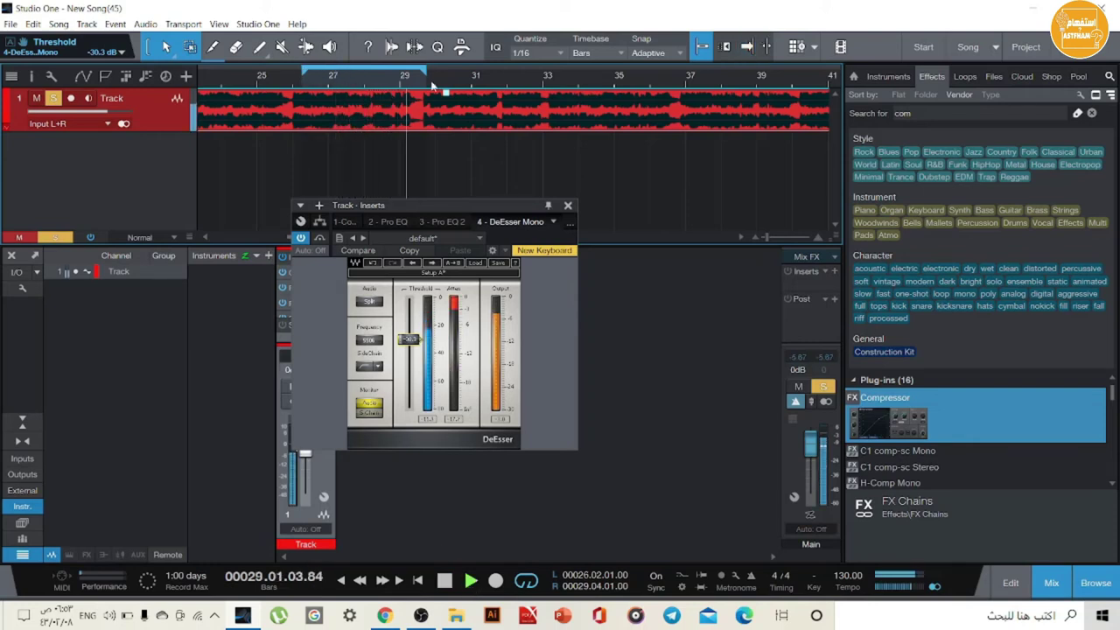
pyautogui.moveTo(426, 71); pyautogui.dragTo(417, 70)
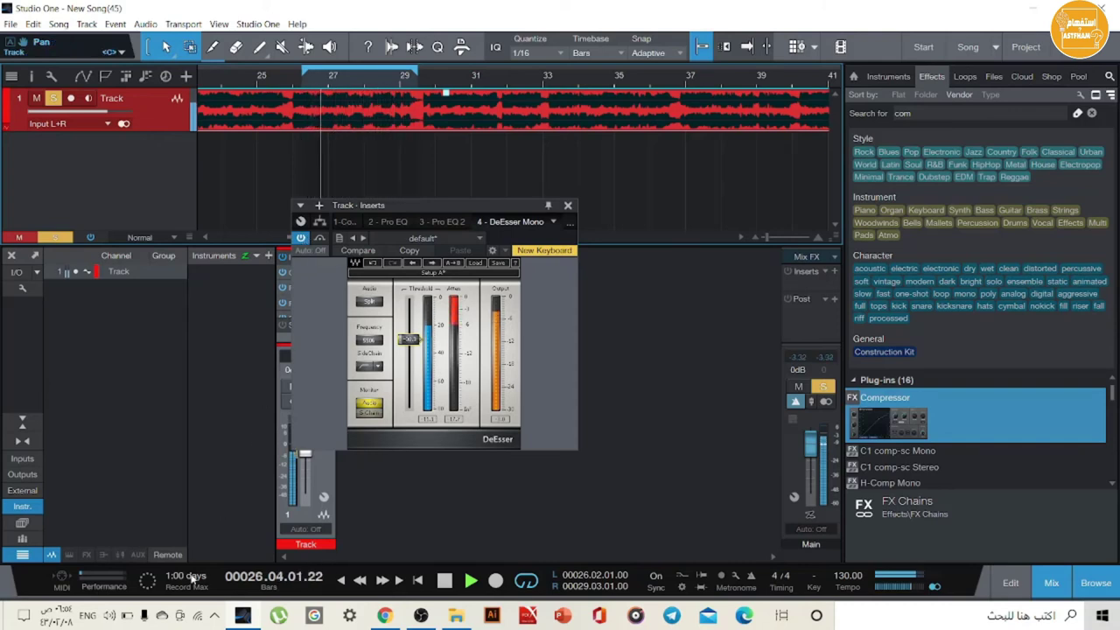
# Step: Adjust the system speaker volume to 55 while the loop plays
pyautogui.click(109, 615)
pyautogui.moveTo(154, 581); pyautogui.dragTo(160, 581)
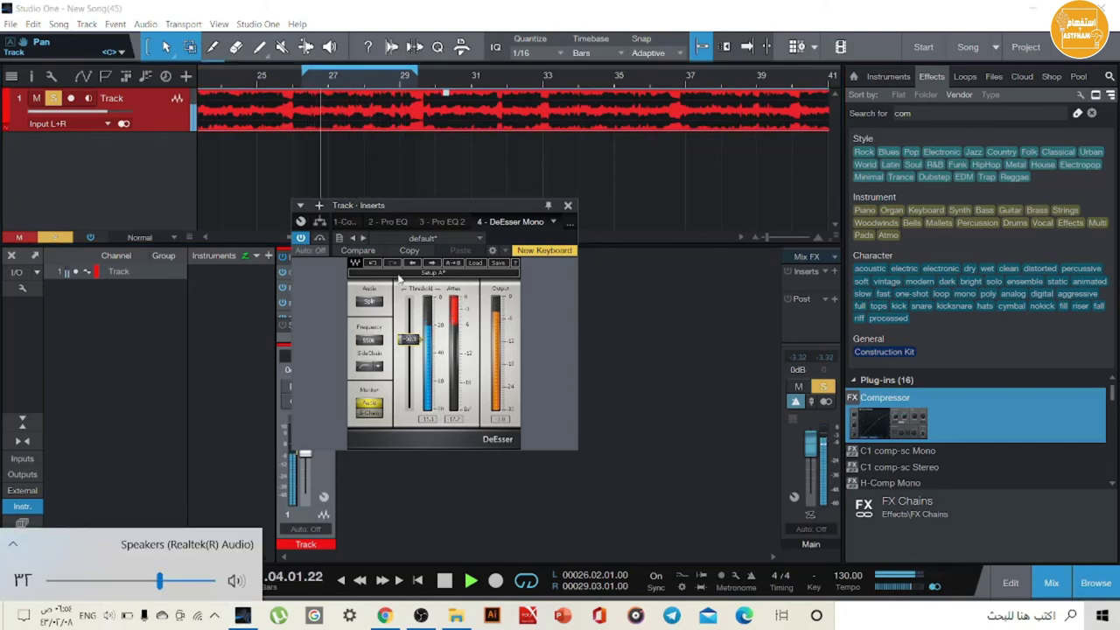
pyautogui.press('XF86AudioRaiseVolume')
pyautogui.press('XF86AudioRaiseVolume')
pyautogui.press('XF86AudioRaiseVolume')
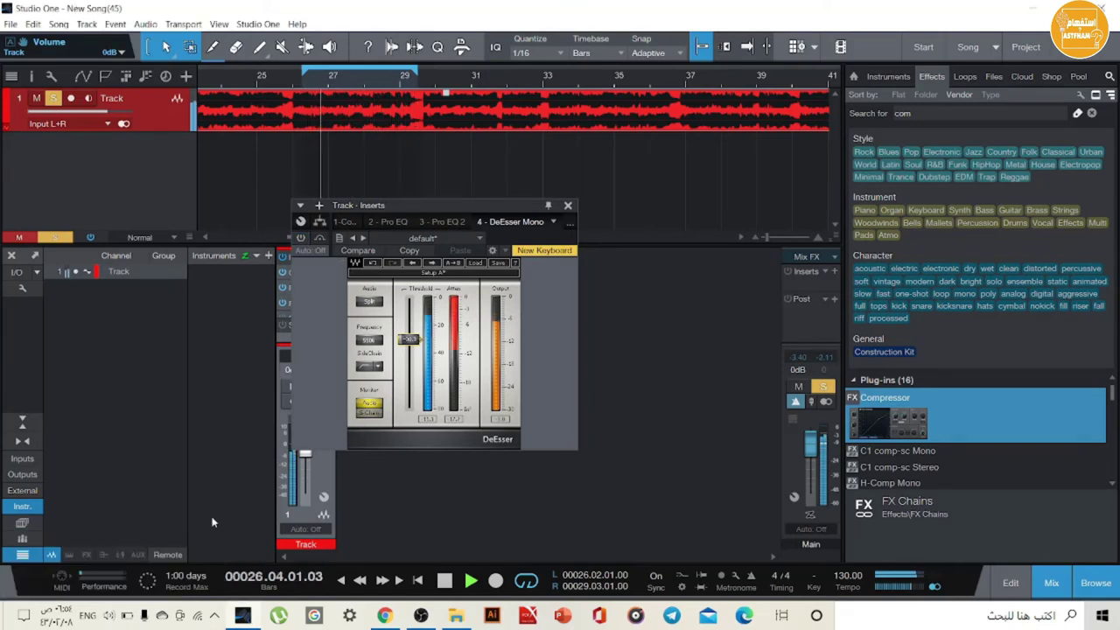
pyautogui.click(109, 615)
pyautogui.moveTo(133, 585); pyautogui.dragTo(123, 582)
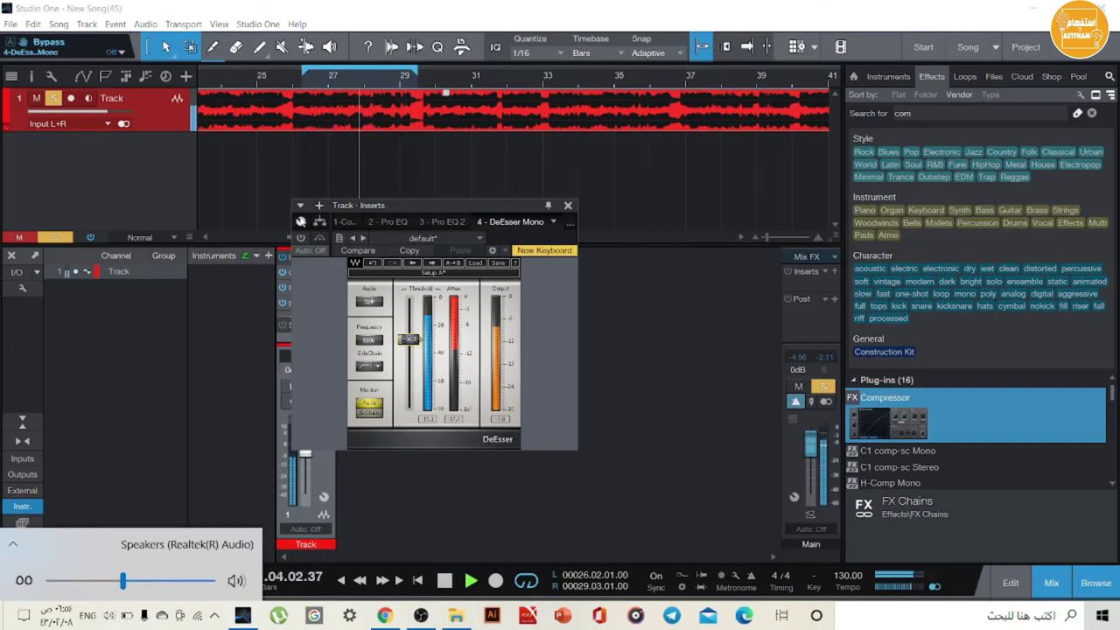
# Step: Turn the DeEsser back on and set its threshold to -28.8 dB during loop playback, and stop playback
pyautogui.click(300, 222)
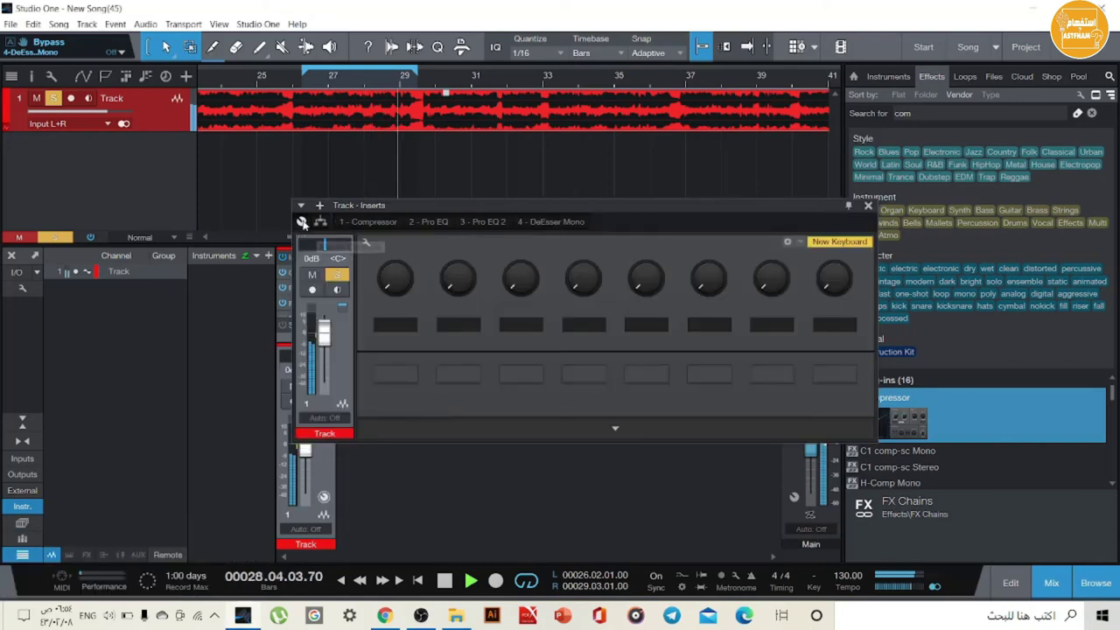
pyautogui.click(540, 221)
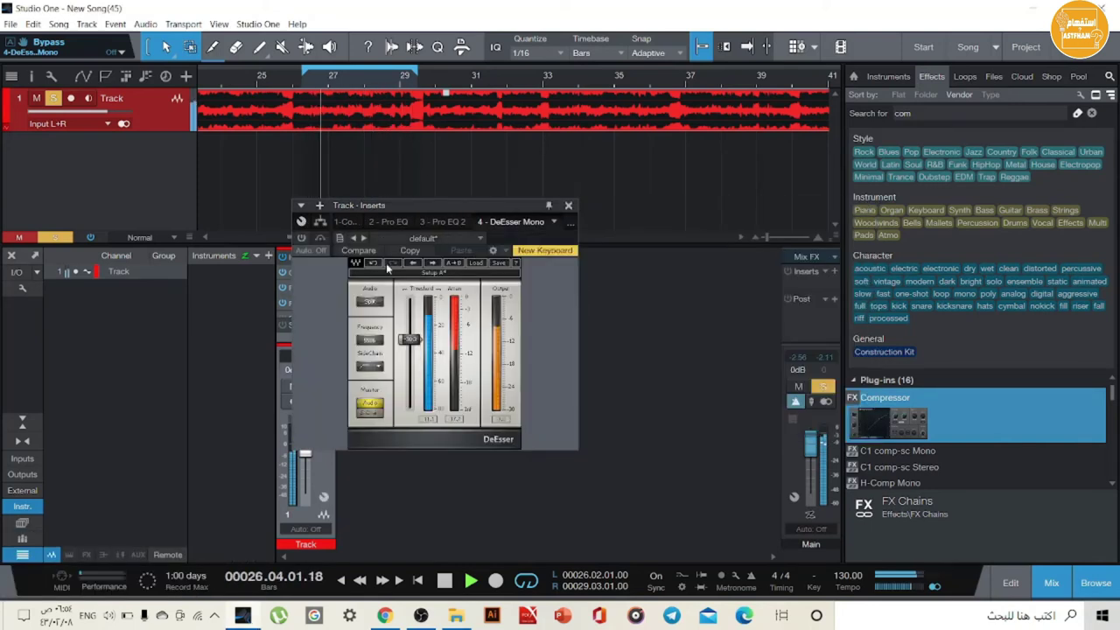
pyautogui.click(408, 339)
pyautogui.moveTo(407, 339); pyautogui.dragTo(413, 342)
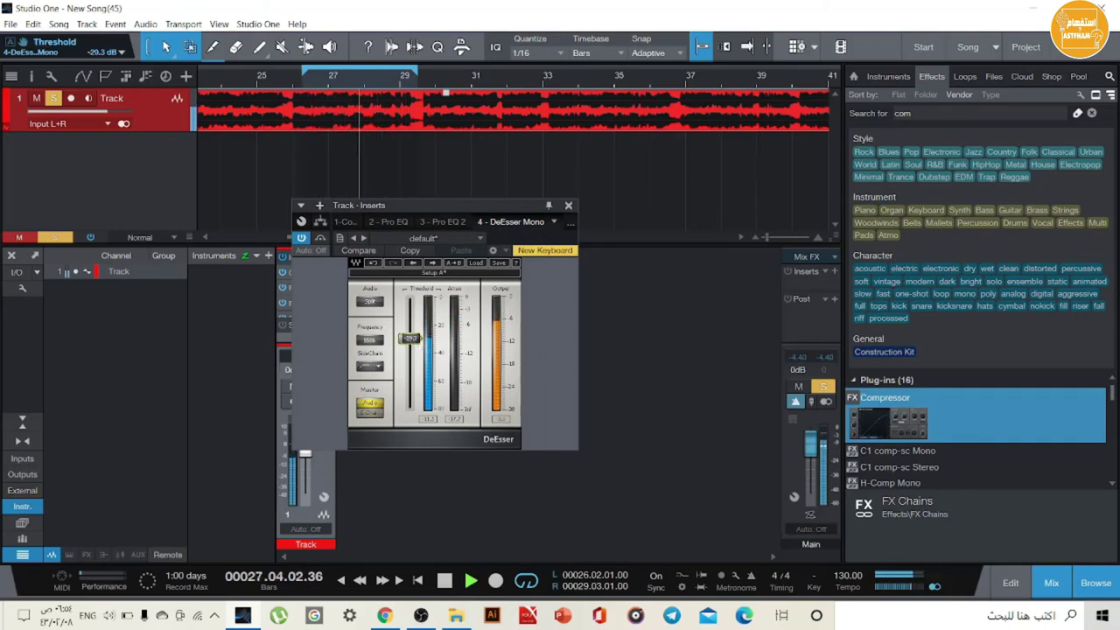
pyautogui.moveTo(410, 339); pyautogui.dragTo(425, 337)
pyautogui.moveTo(425, 338); pyautogui.dragTo(420, 344)
pyautogui.press('space')
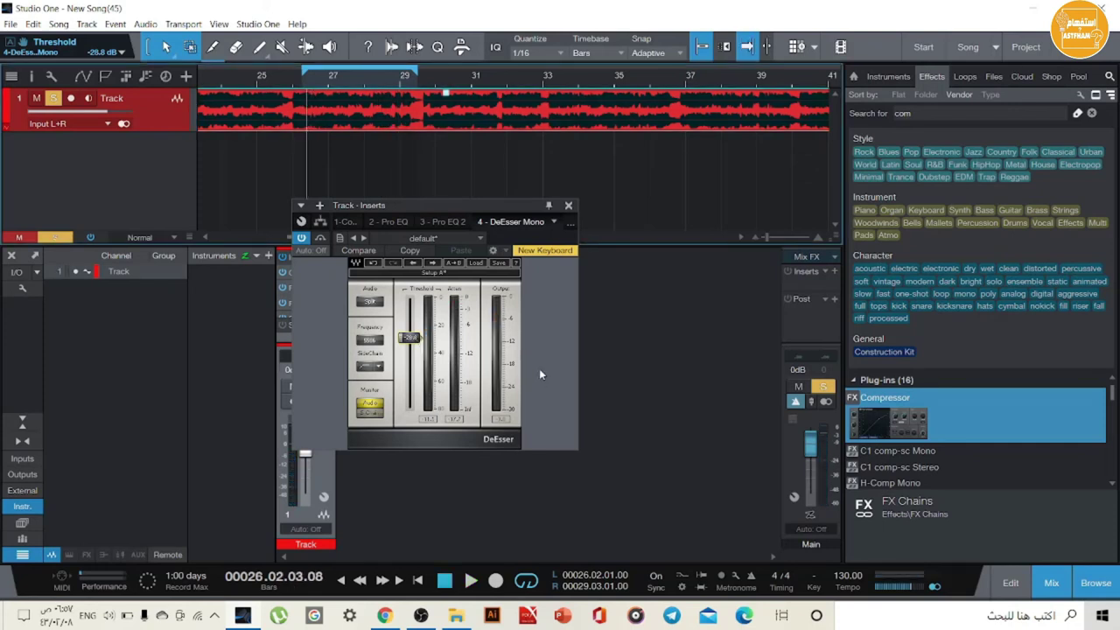
# Step: Play the vocal and reset the loop range to run from bar 2 to bar 35, with looping enabled
pyautogui.click(468, 580)
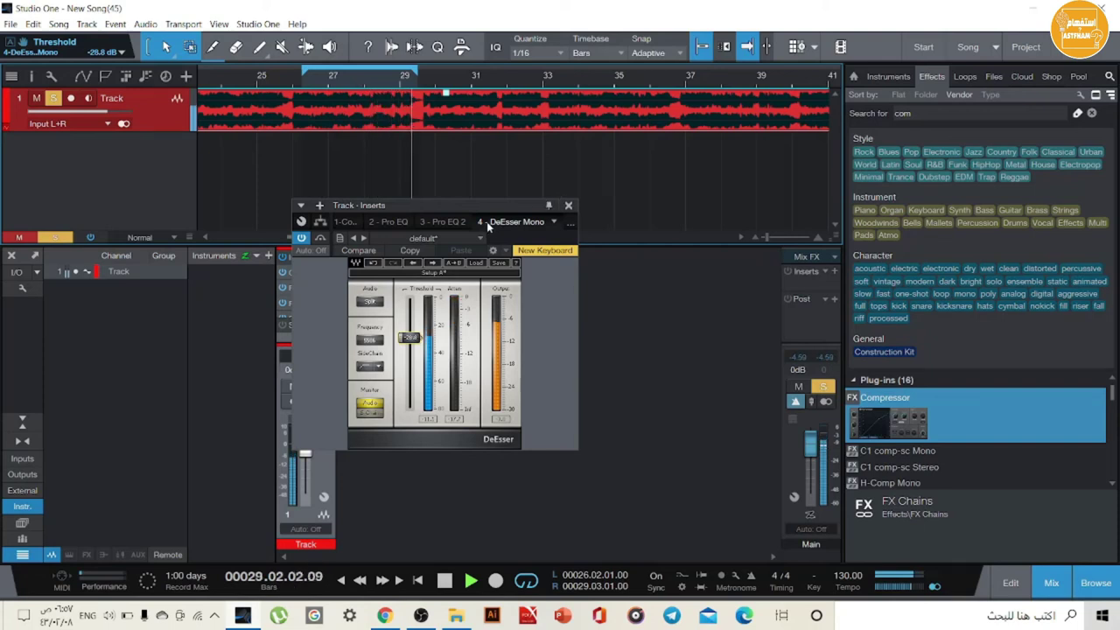
pyautogui.click(357, 70)
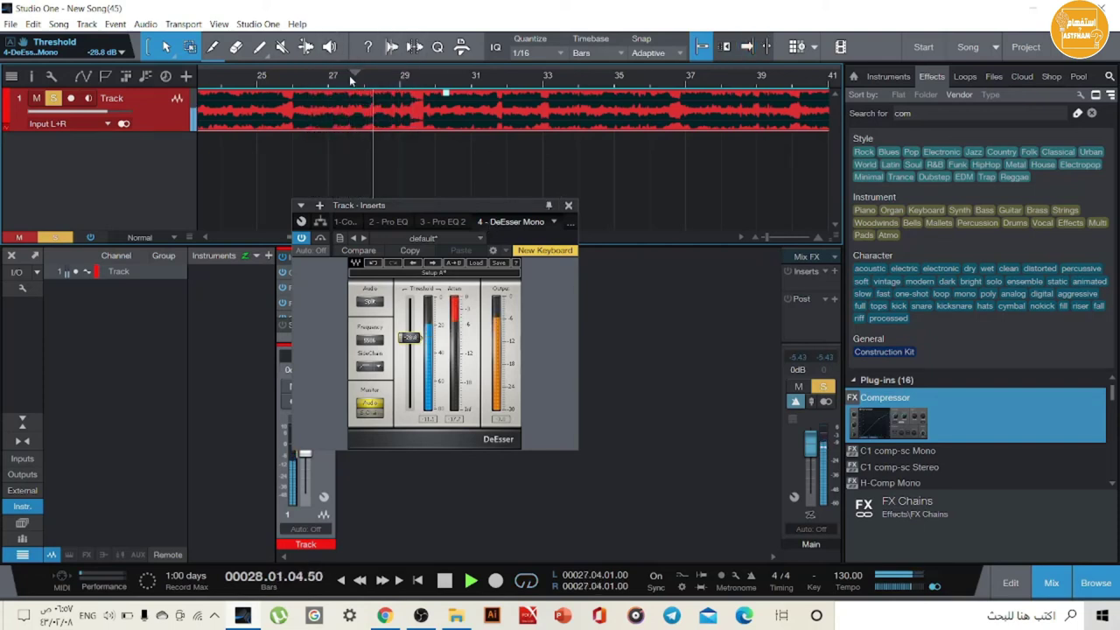
pyautogui.scroll(-4, 350, 79)
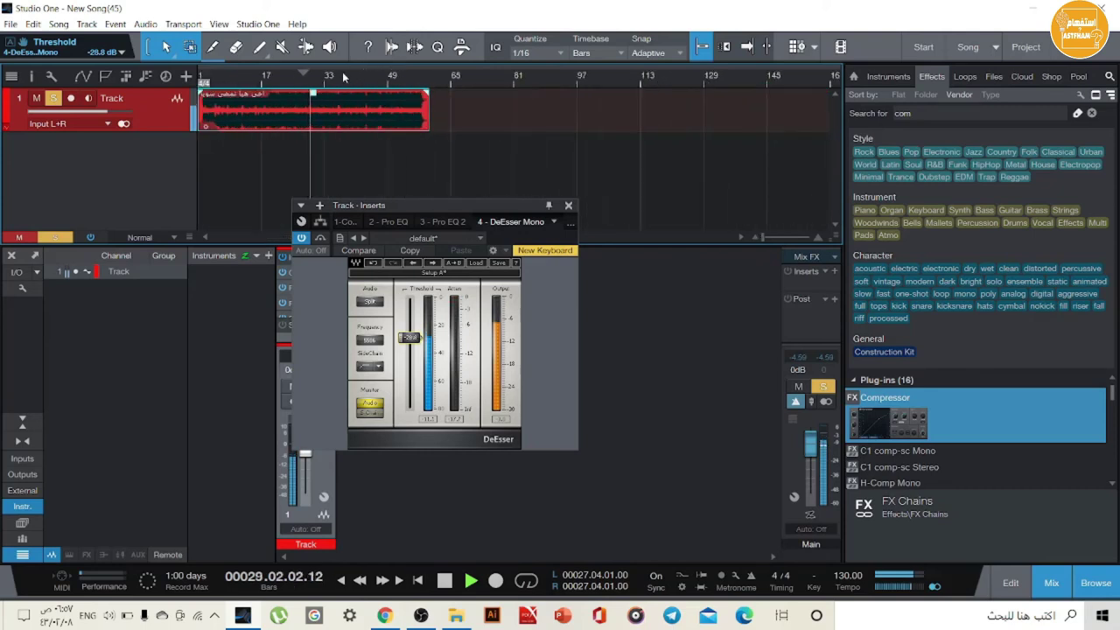
pyautogui.moveTo(348, 73); pyautogui.dragTo(226, 74)
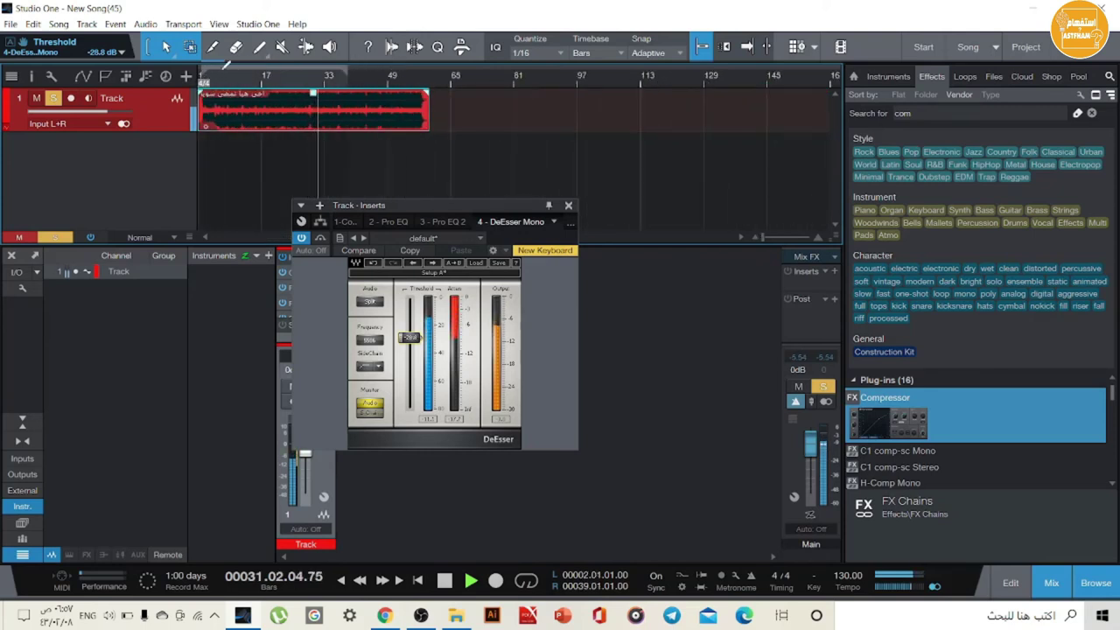
pyautogui.click(227, 70)
pyautogui.press('f')
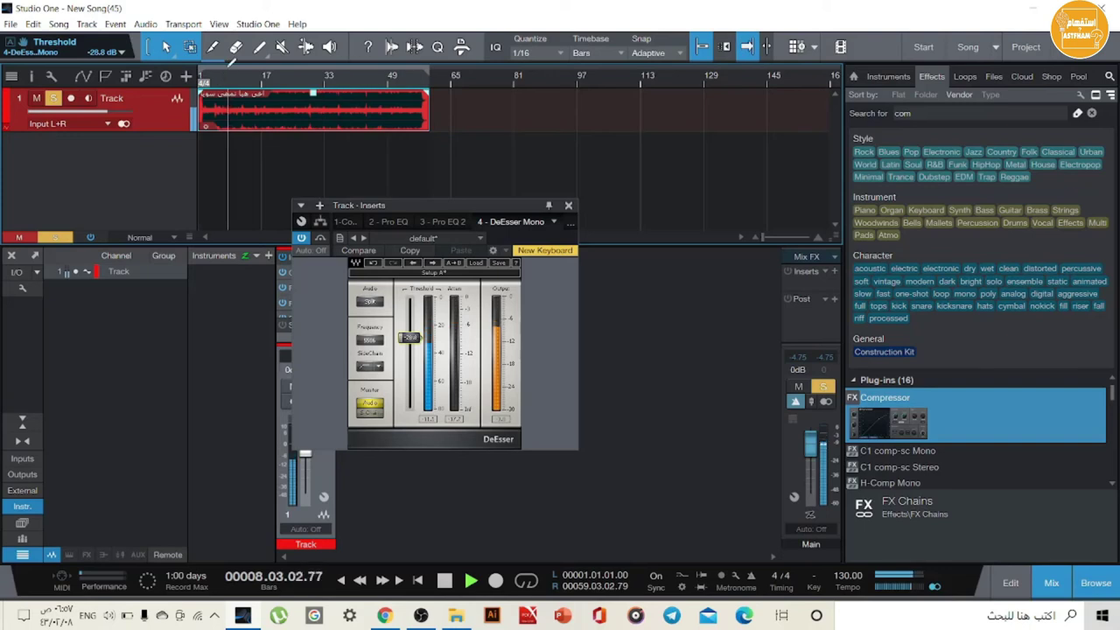
pyautogui.press('f')
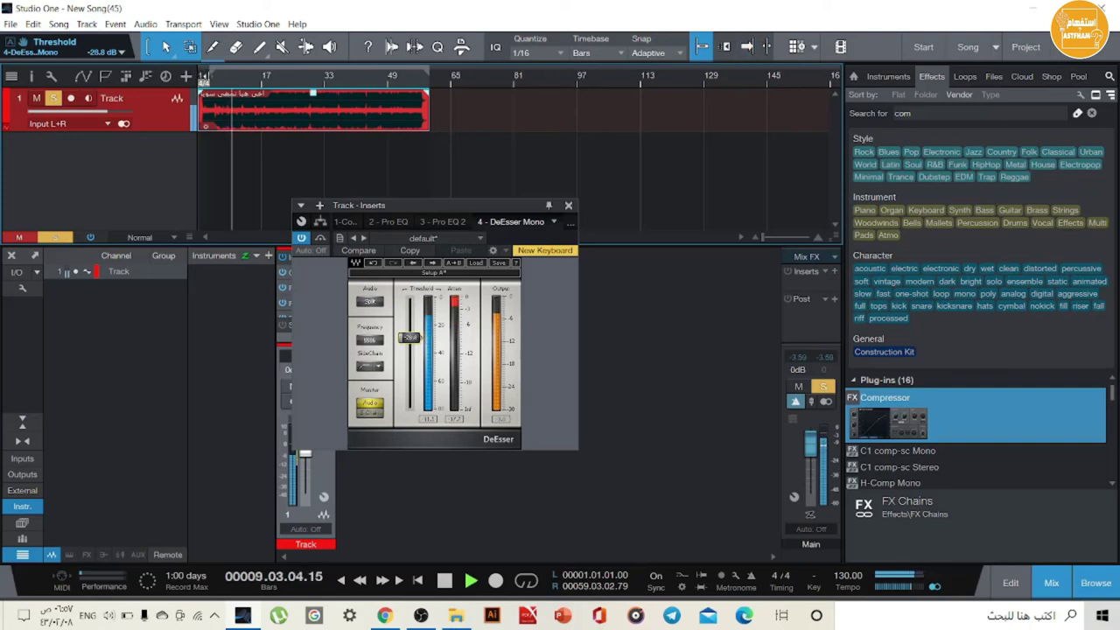
pyautogui.moveTo(430, 75); pyautogui.dragTo(336, 75)
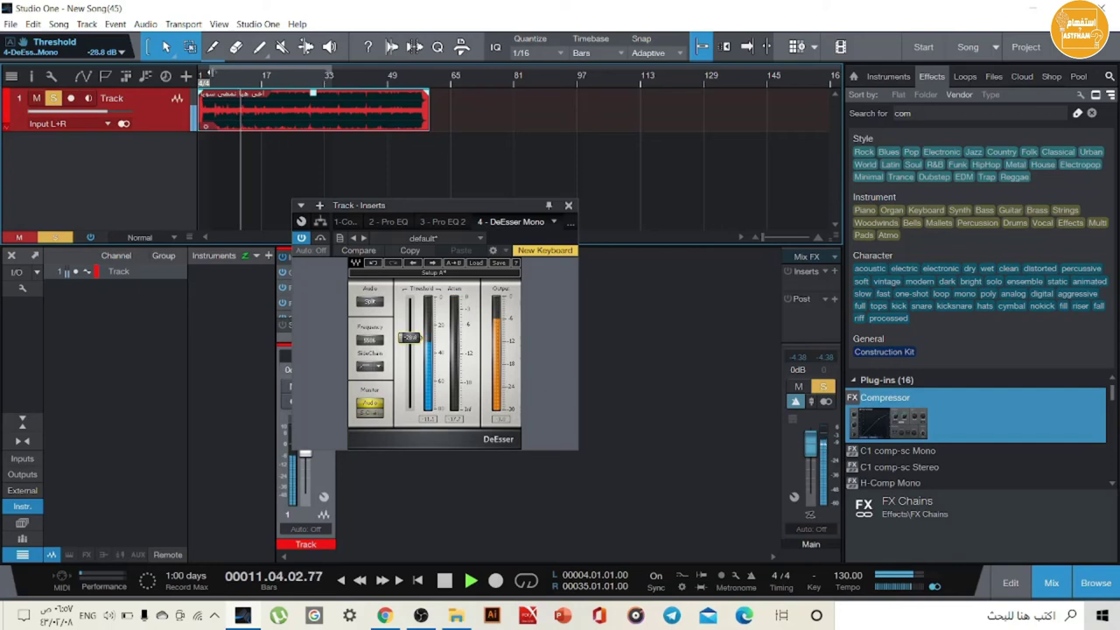
pyautogui.moveTo(202, 77); pyautogui.dragTo(207, 77)
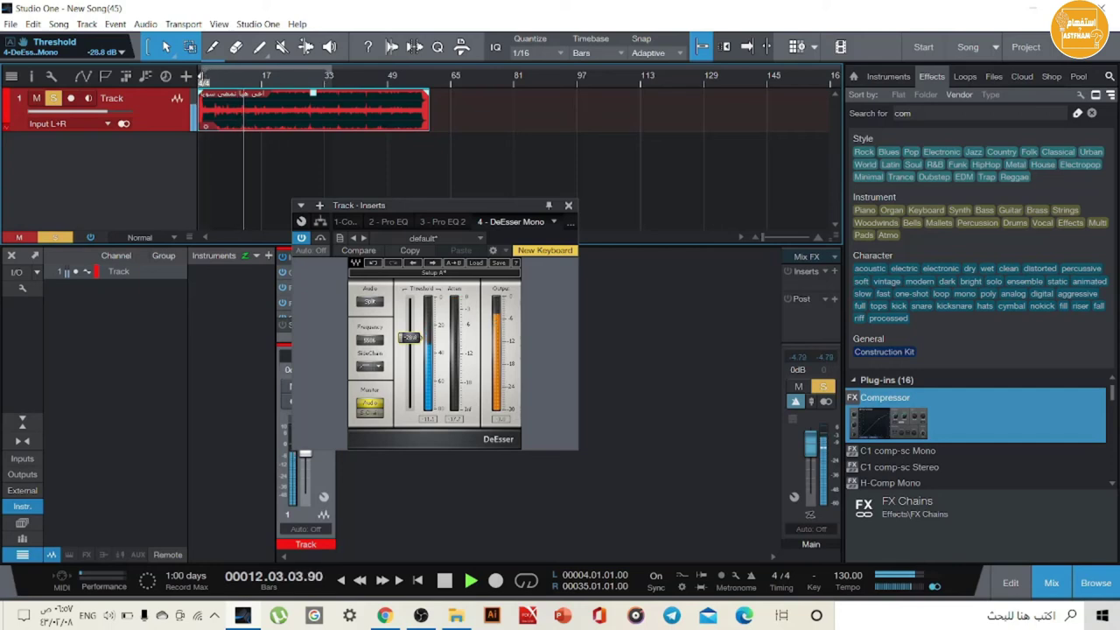
pyautogui.click(242, 64)
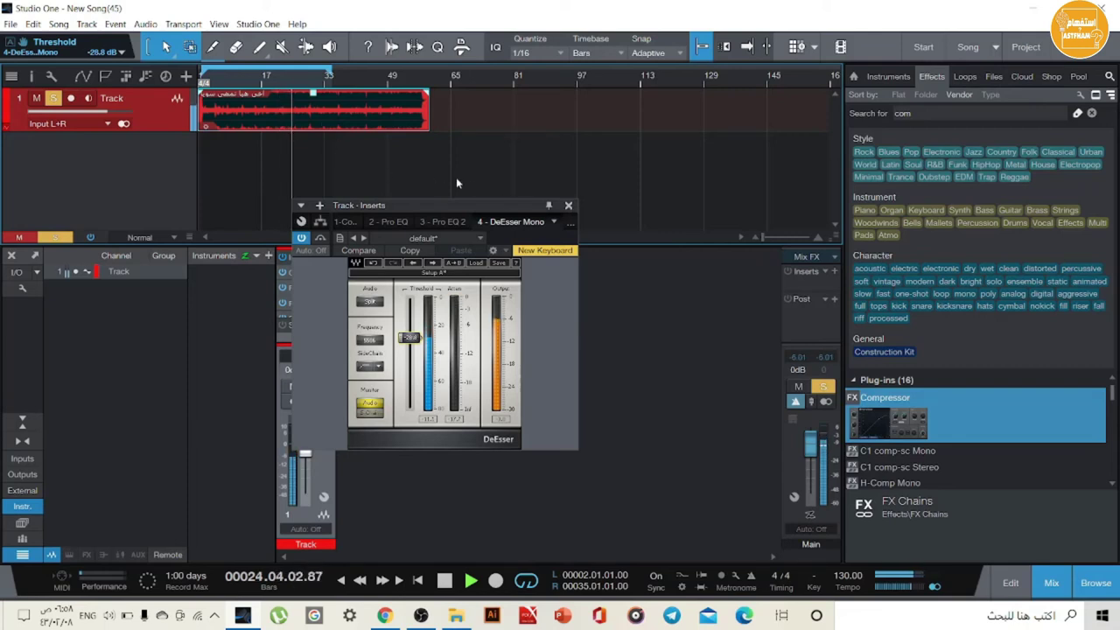
# Step: Close the inserts window, stop playback and enlarge the track's insert rack to show all four plug-ins
pyautogui.click(567, 207)
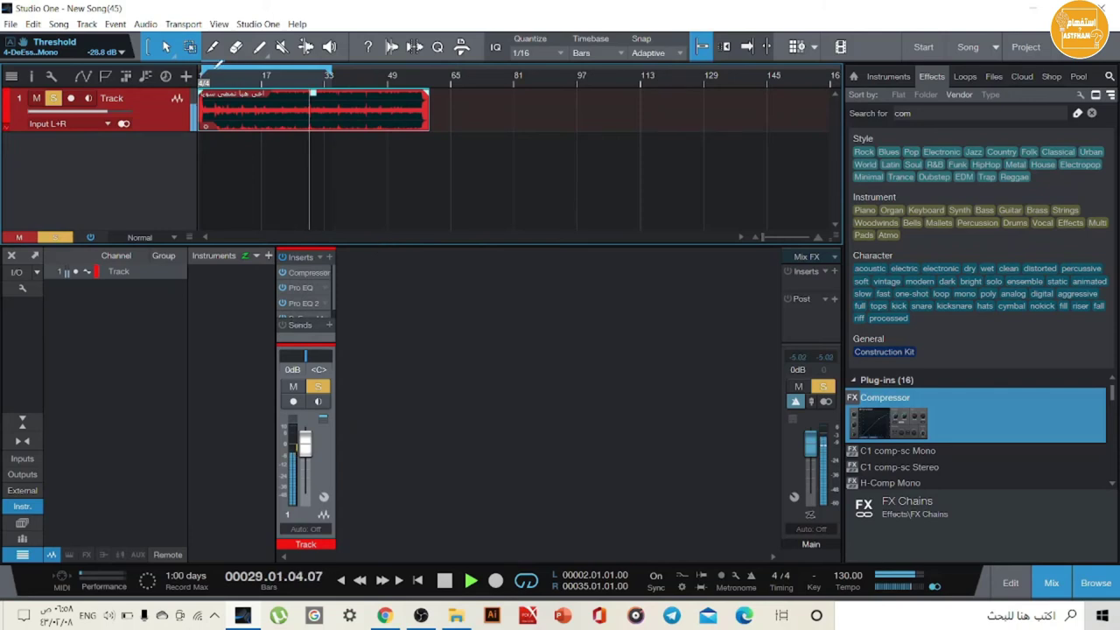
pyautogui.press('f')
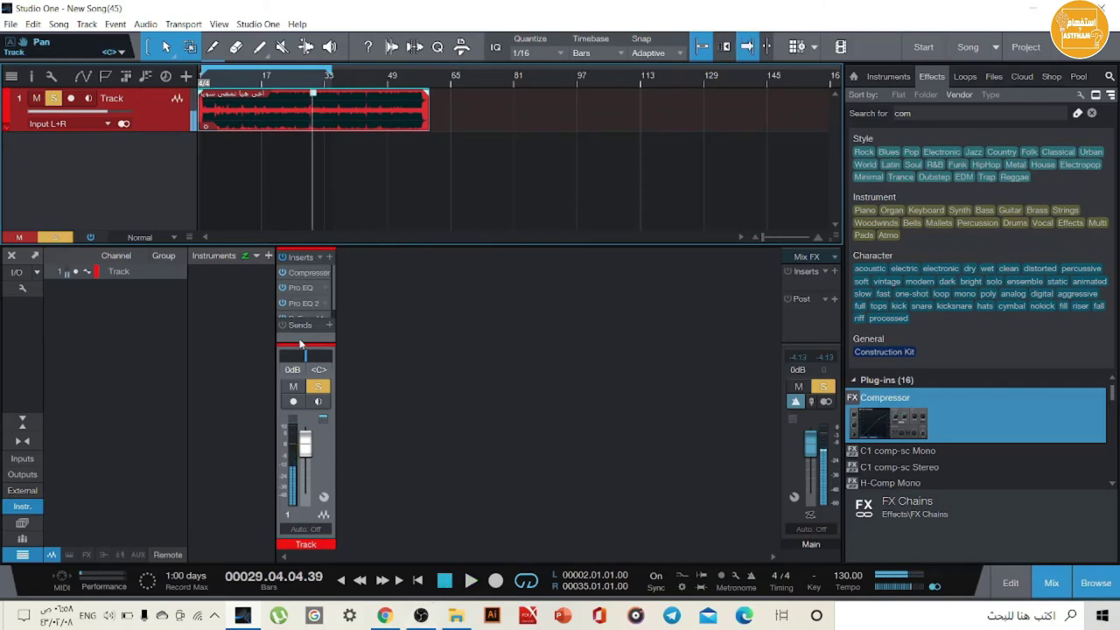
pyautogui.moveTo(302, 321); pyautogui.dragTo(311, 367)
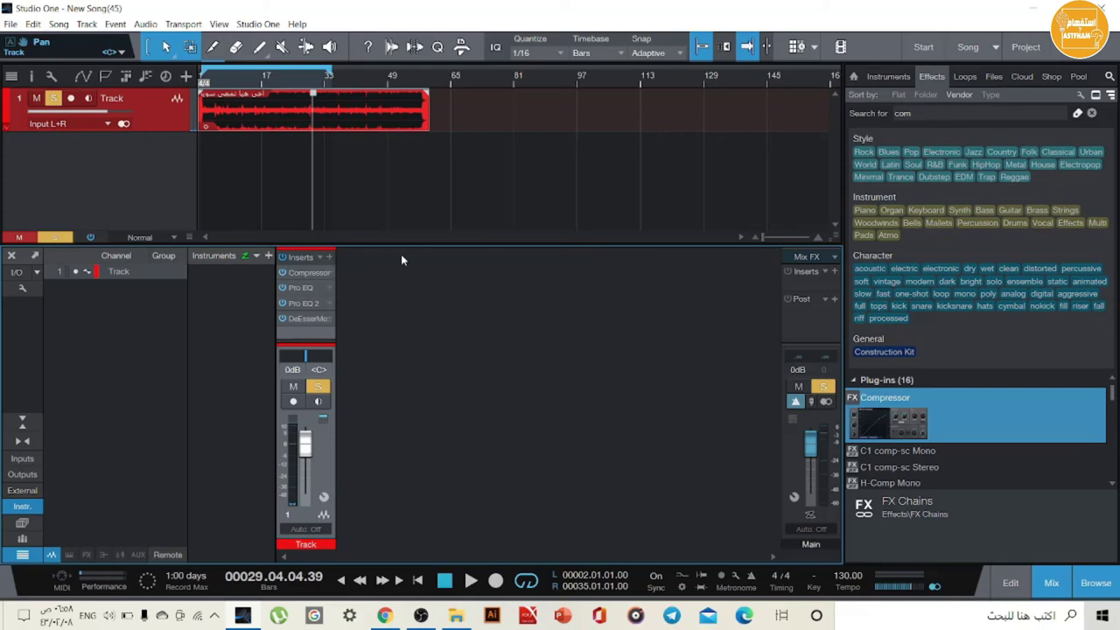
# Step: Add iZotope's RX 8 Mouth De-click to the vocal track's insert chain after the DeEsser
pyautogui.click(329, 256)
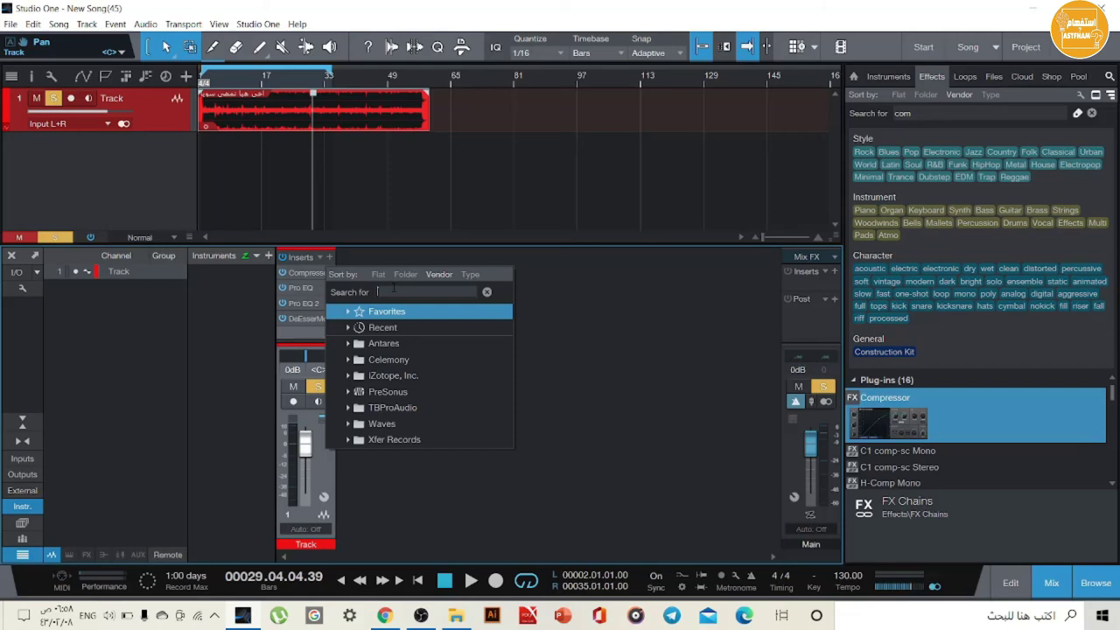
pyautogui.write('l')
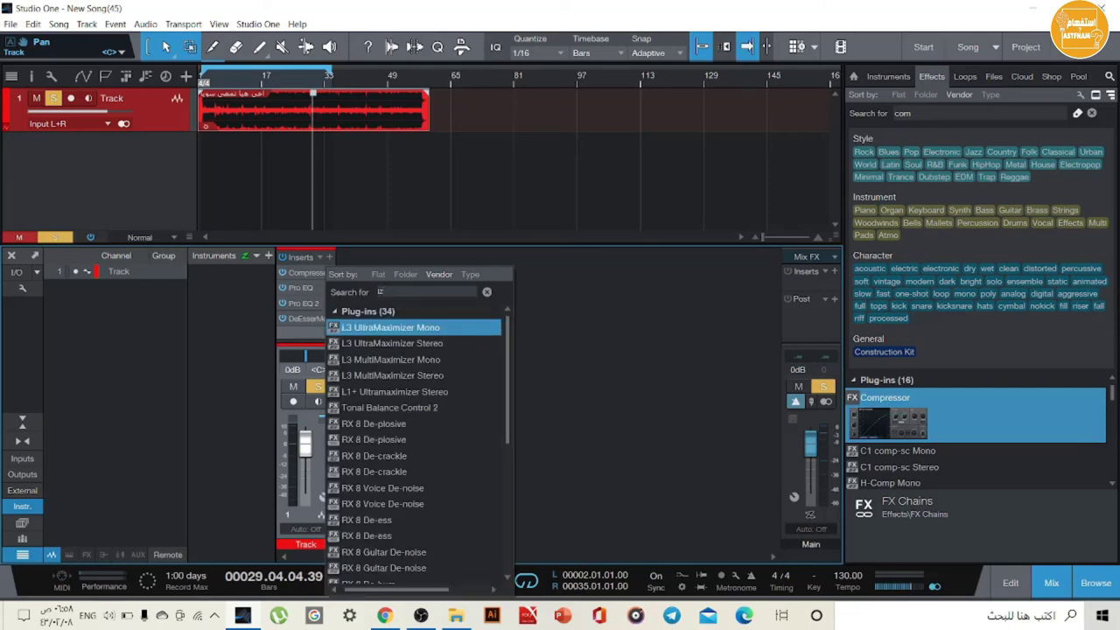
pyautogui.write('i')
pyautogui.press('BackSpace')
pyautogui.press('BackSpace')
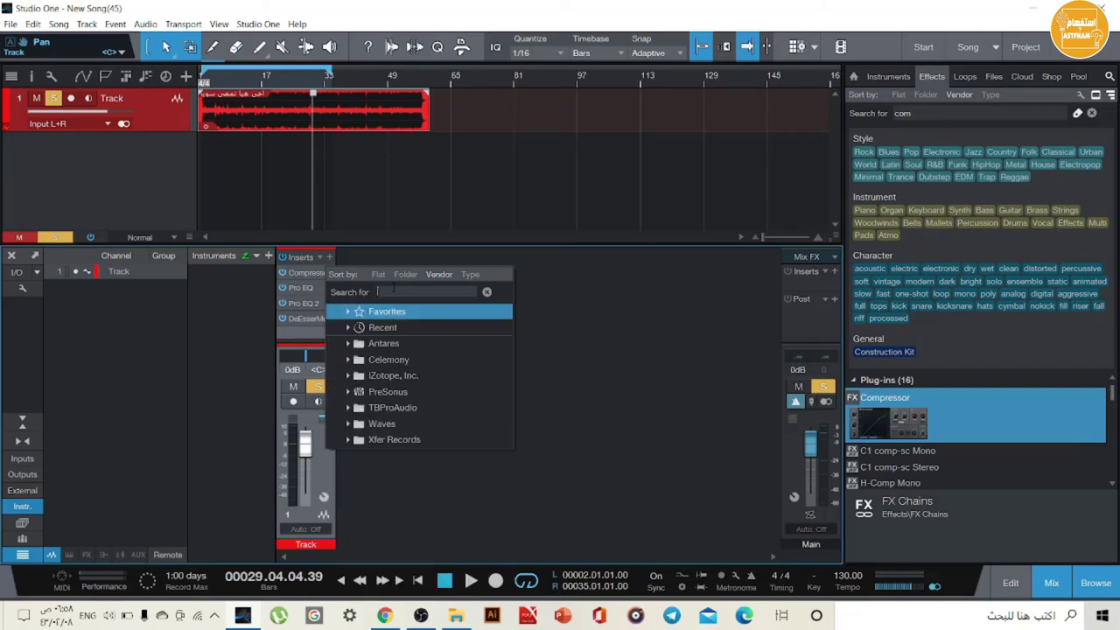
pyautogui.click(394, 375)
pyautogui.scroll(-5, 404, 420)
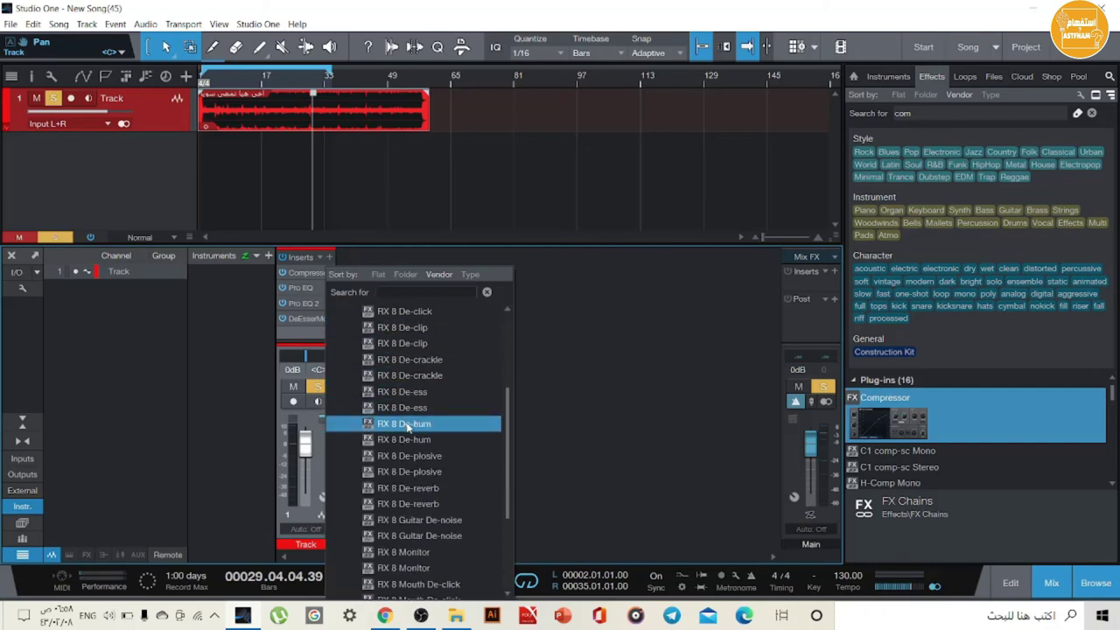
pyautogui.scroll(-2, 411, 459)
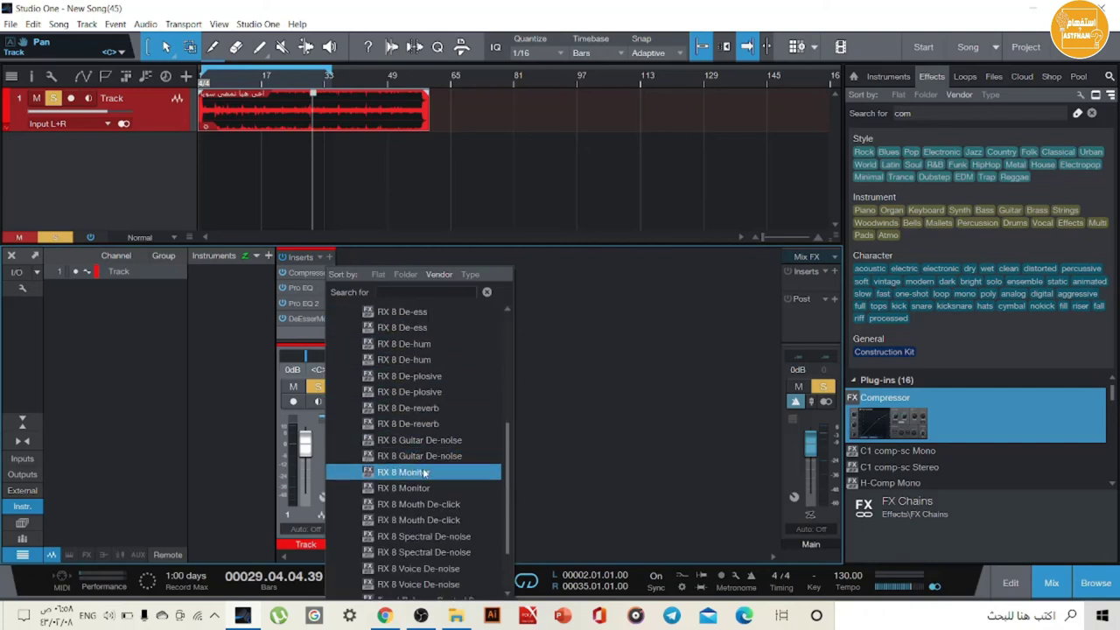
pyautogui.scroll(-1, 425, 473)
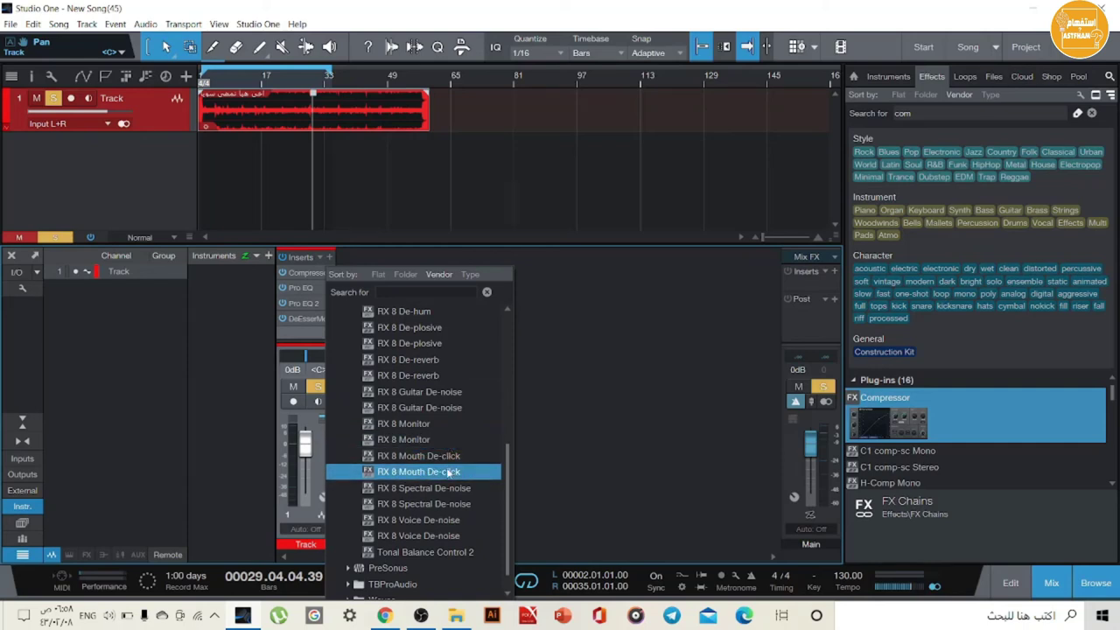
pyautogui.click(446, 472)
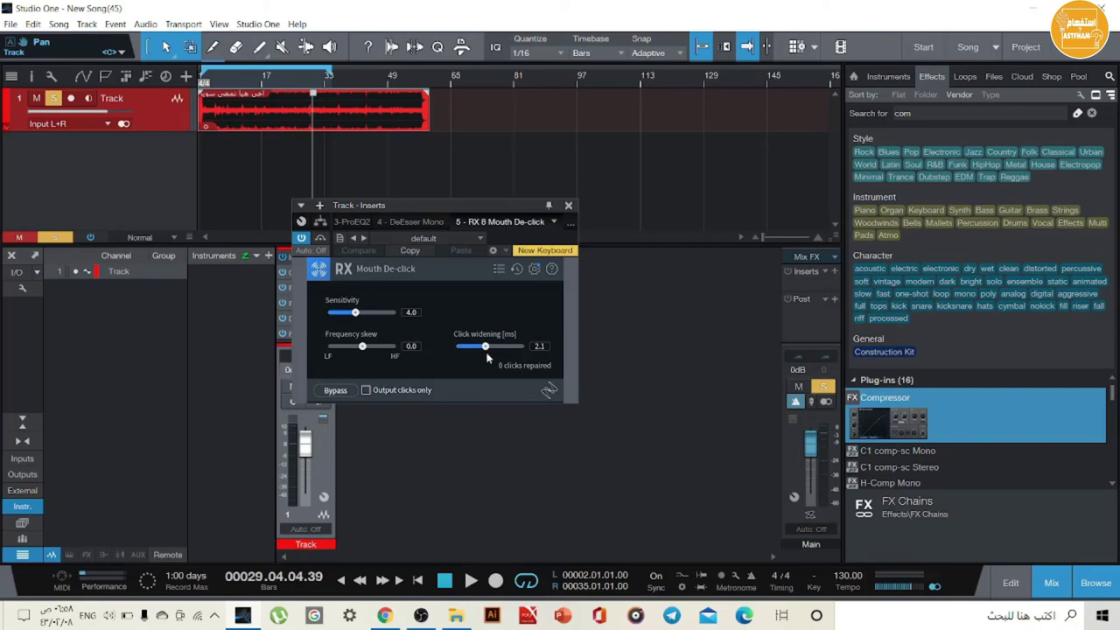
# Step: Play the vocal, compare Mouth De-click with Output clicks only on and off, and raise the system speaker volume to 100
pyautogui.click(470, 581)
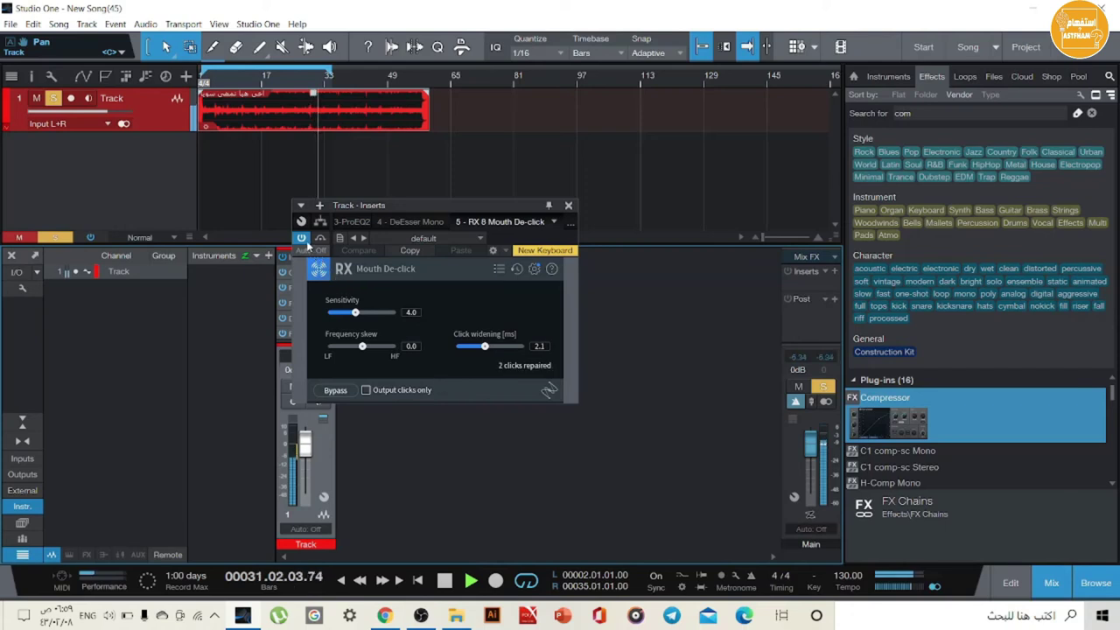
pyautogui.click(369, 391)
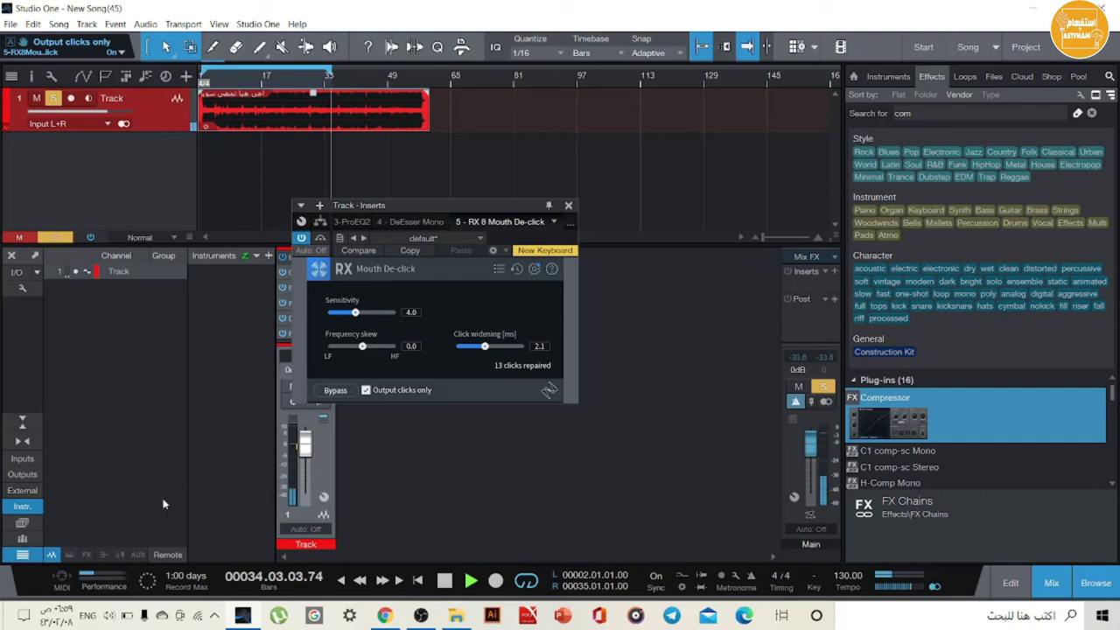
pyautogui.click(109, 615)
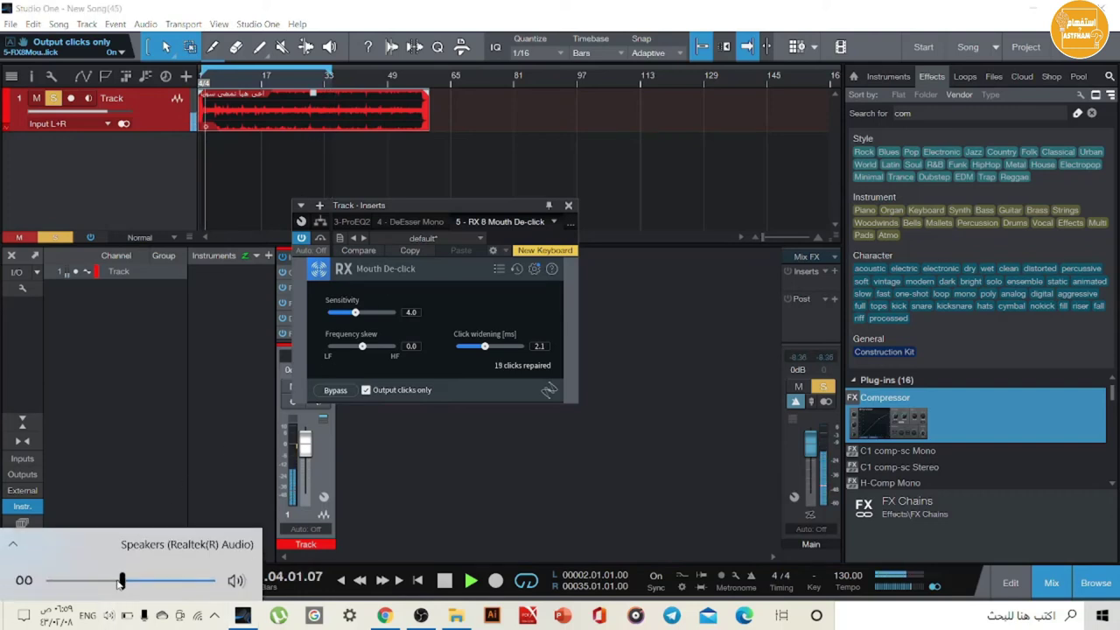
pyautogui.moveTo(122, 583); pyautogui.dragTo(48, 581)
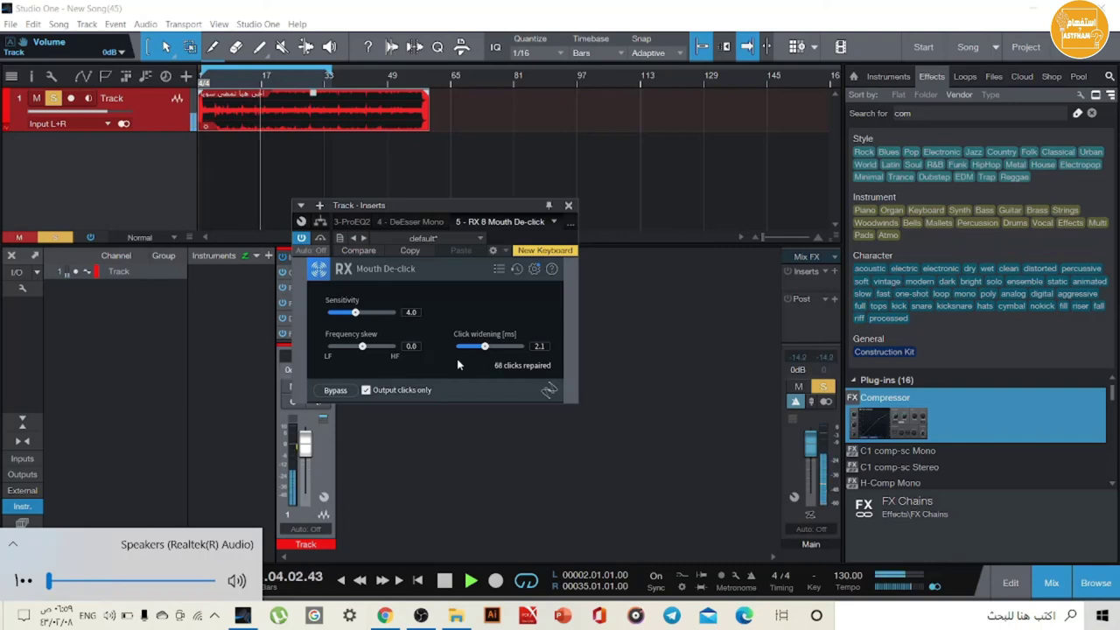
pyautogui.click(366, 390)
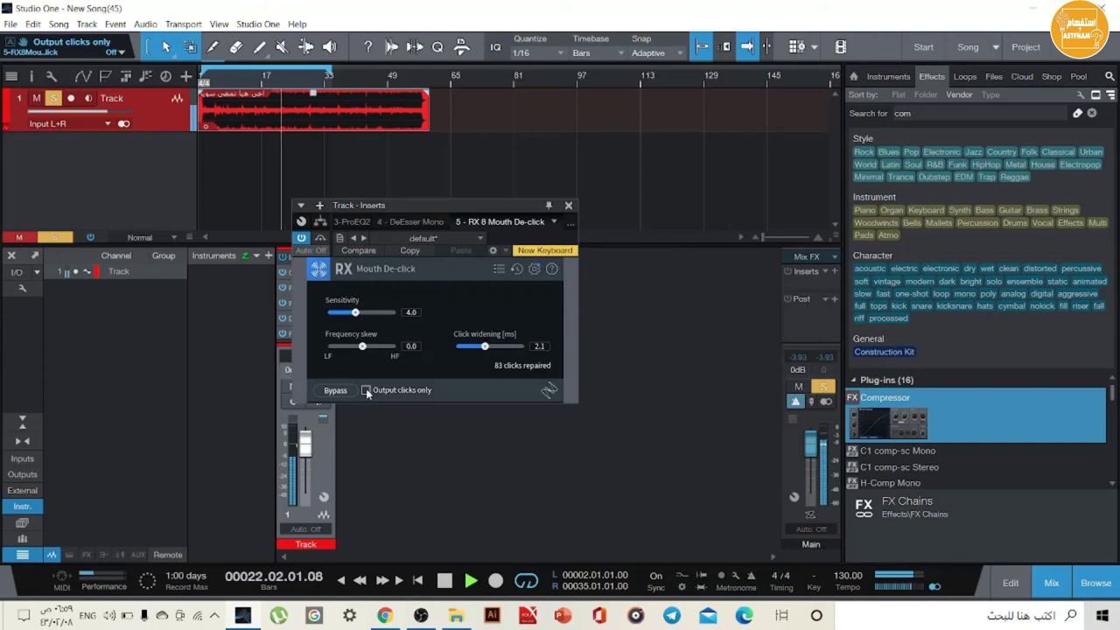
pyautogui.click(366, 390)
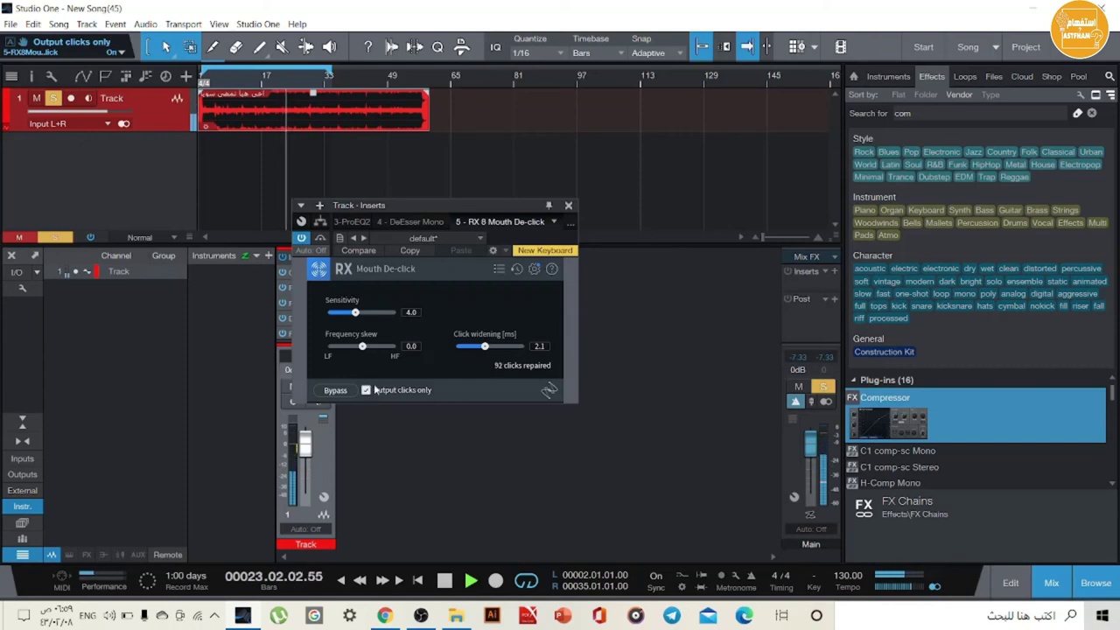
# Step: Close the inserts window and extend the end of the loop range to bar 58
pyautogui.click(567, 206)
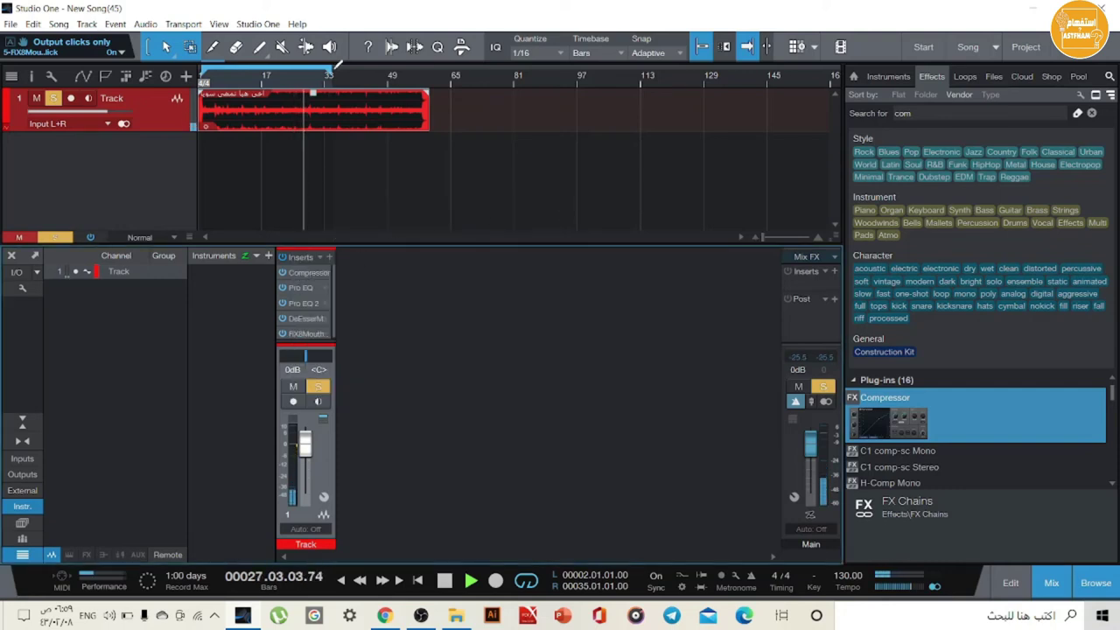
pyautogui.moveTo(329, 81); pyautogui.dragTo(425, 82)
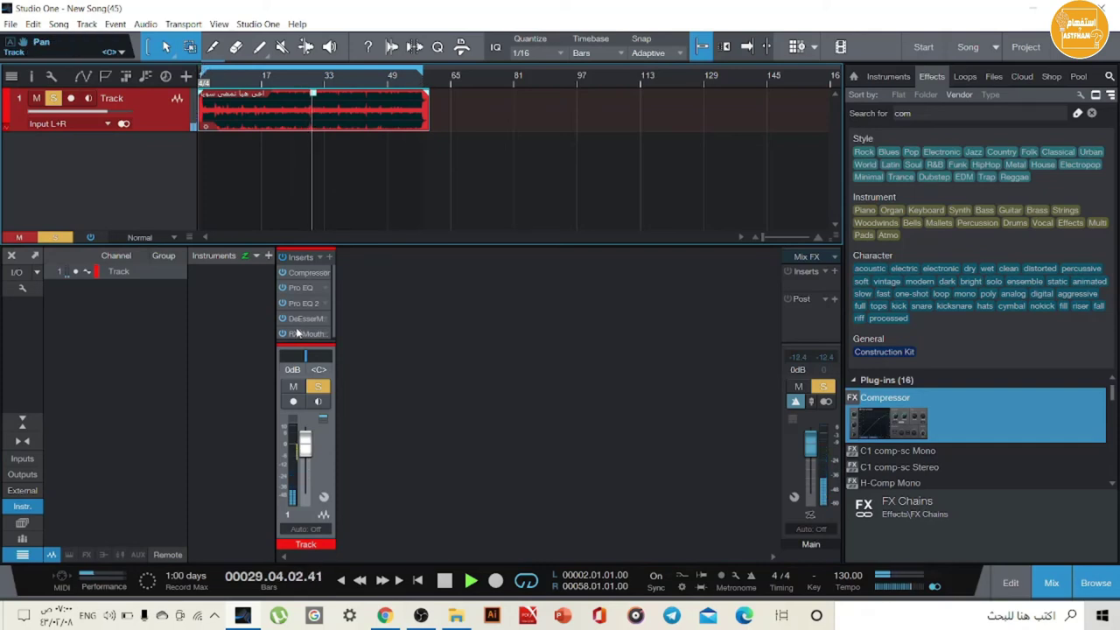
# Step: Turn off Output clicks only in RX 8 Mouth De-click, set click widening to 2.5 ms, and close its window
pyautogui.click(302, 333)
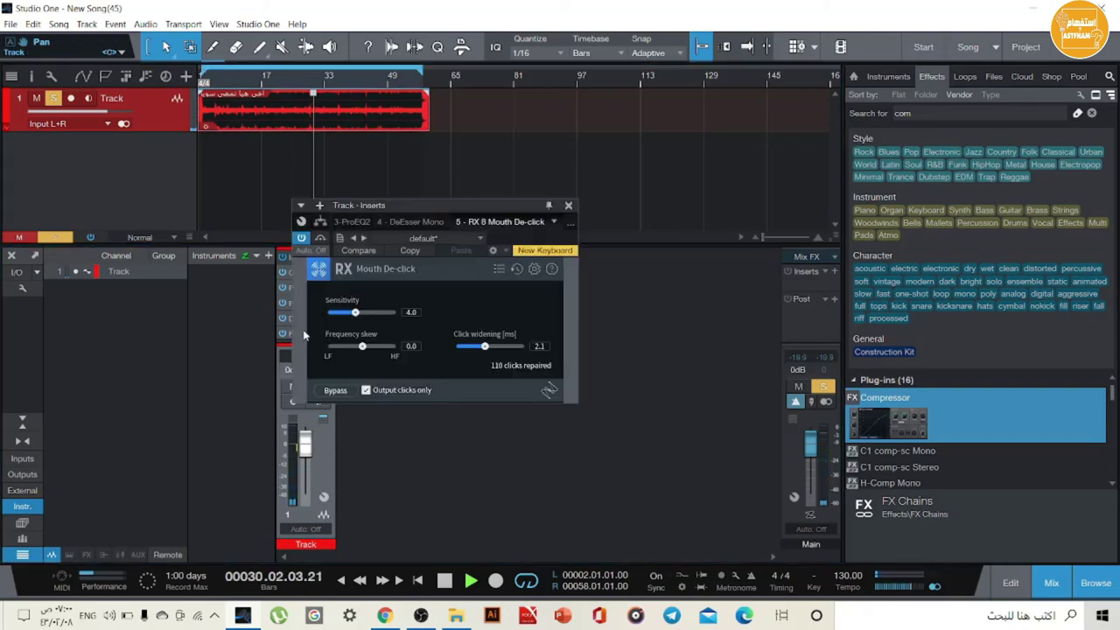
pyautogui.click(367, 390)
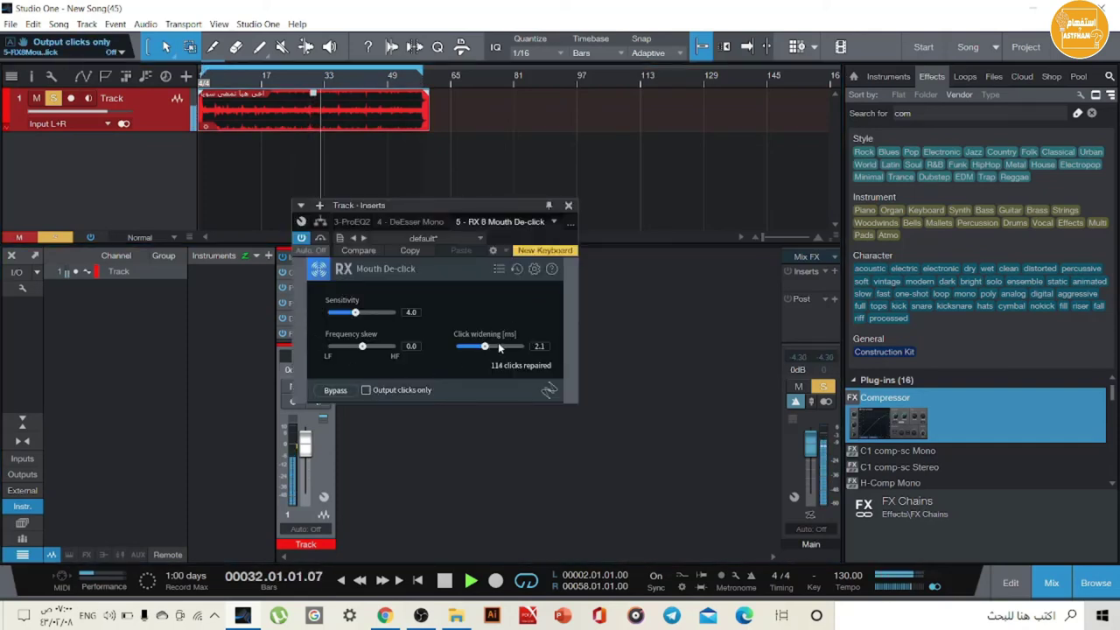
pyautogui.scroll(4, 498, 342)
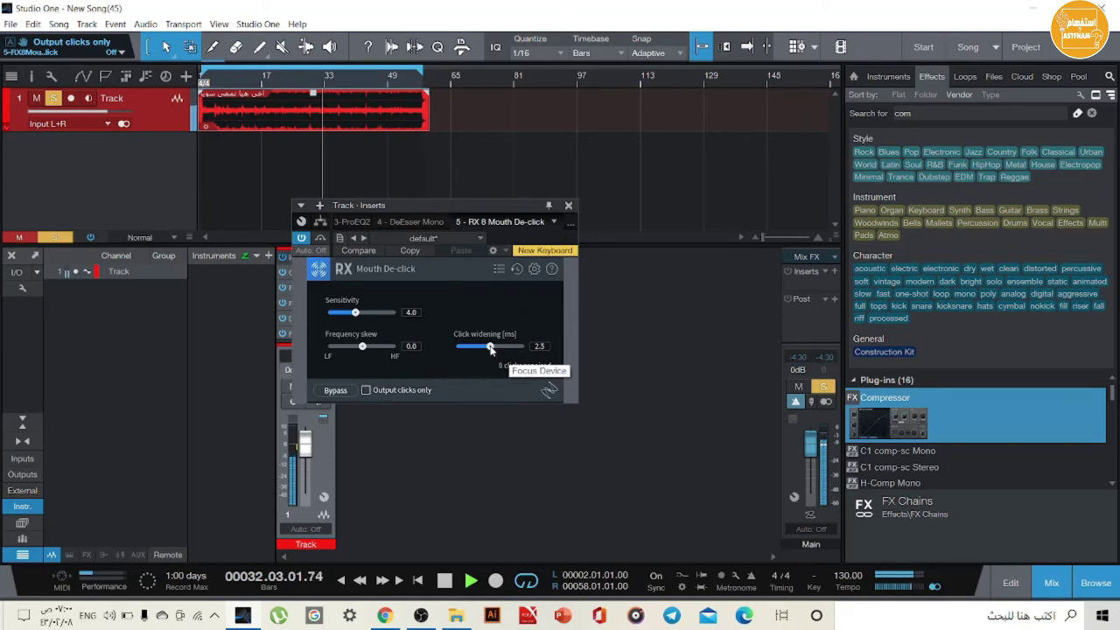
pyautogui.click(569, 207)
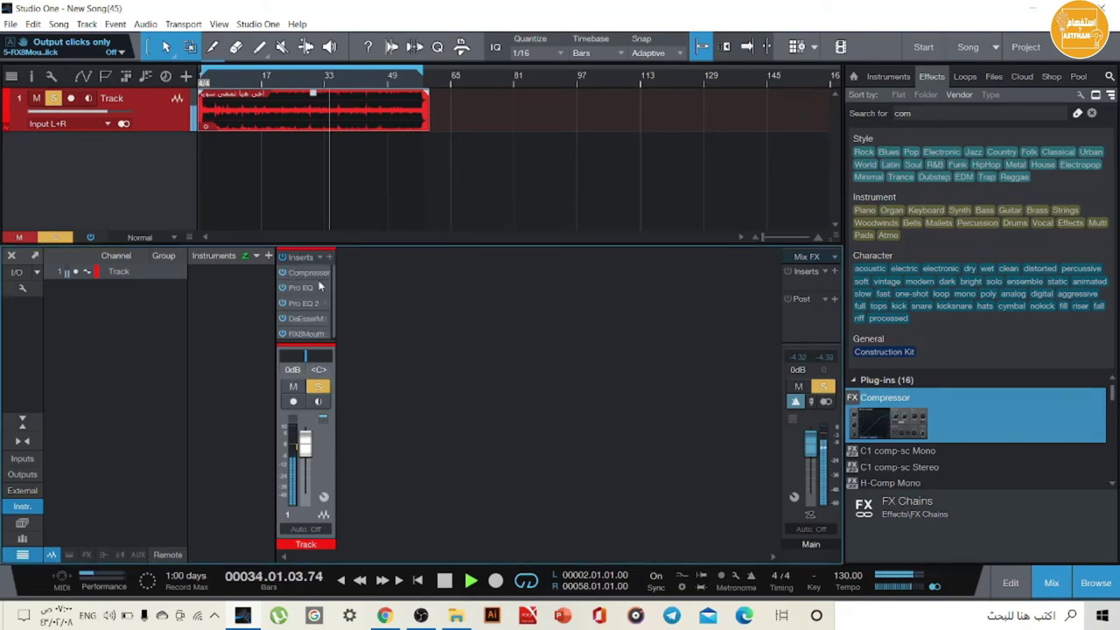
# Step: Stop playback, add another Pro EQ from the recent plug-ins to the vocal track's inserts, and close its window
pyautogui.click(329, 256)
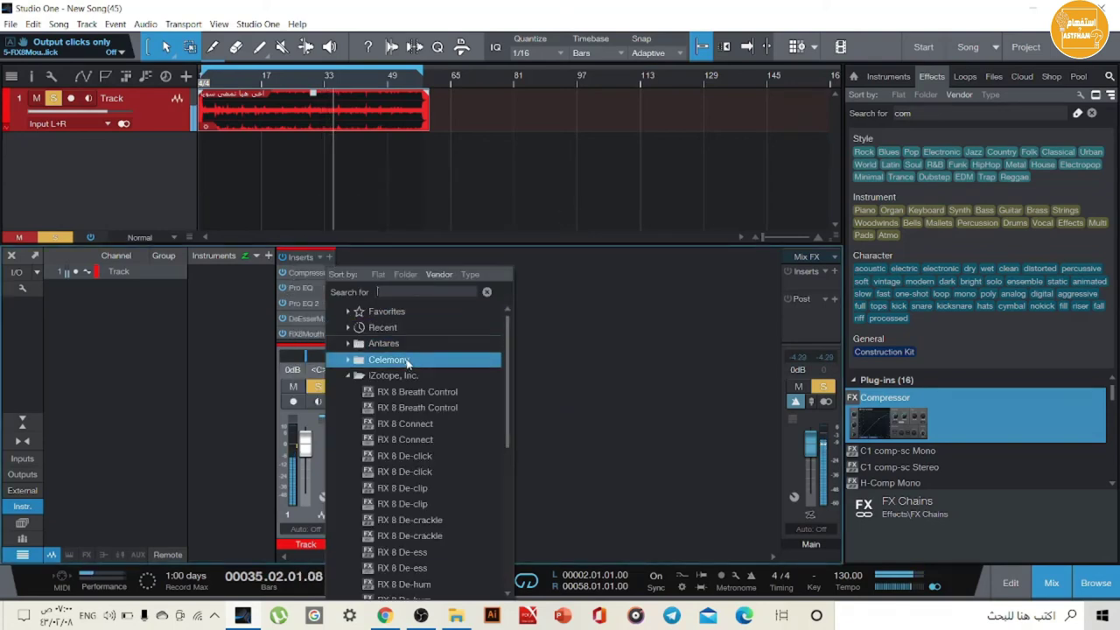
pyautogui.click(572, 364)
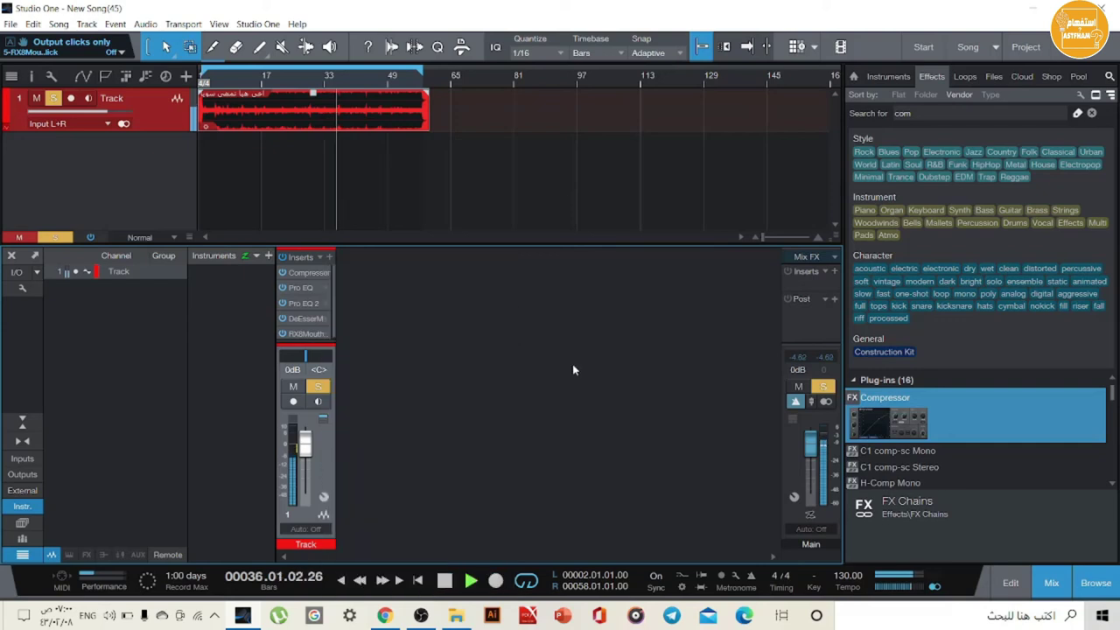
pyautogui.click(469, 575)
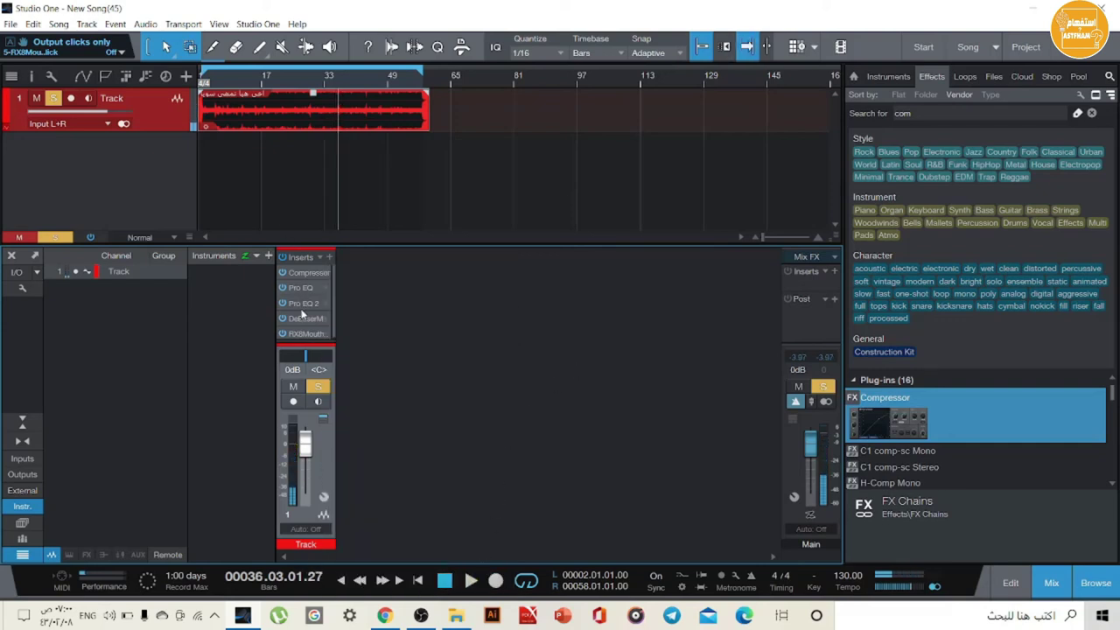
pyautogui.click(329, 256)
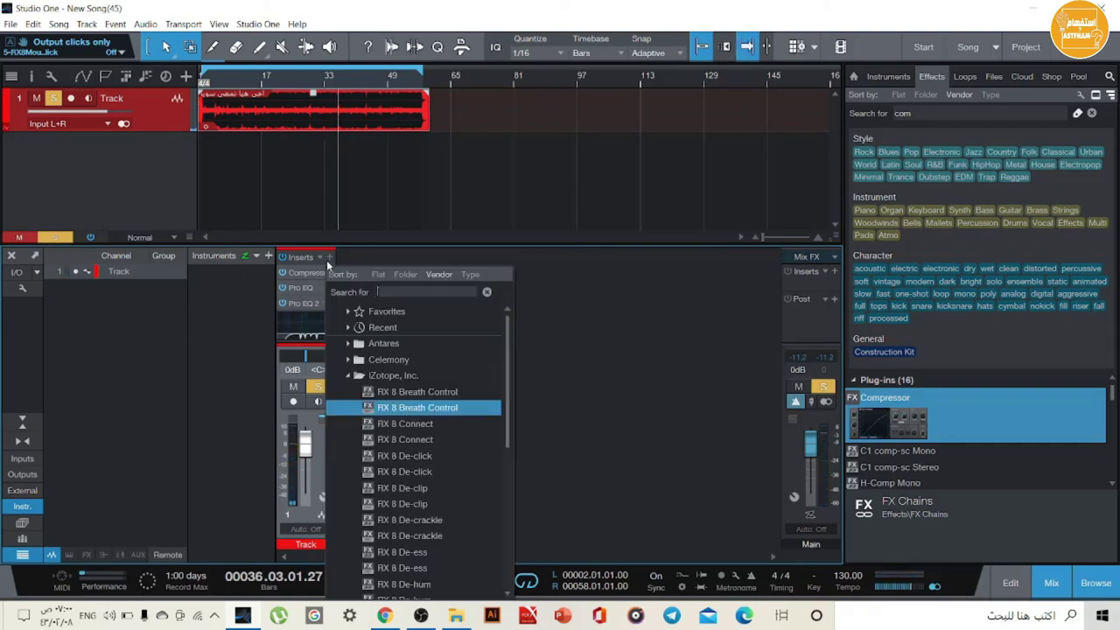
pyautogui.click(374, 327)
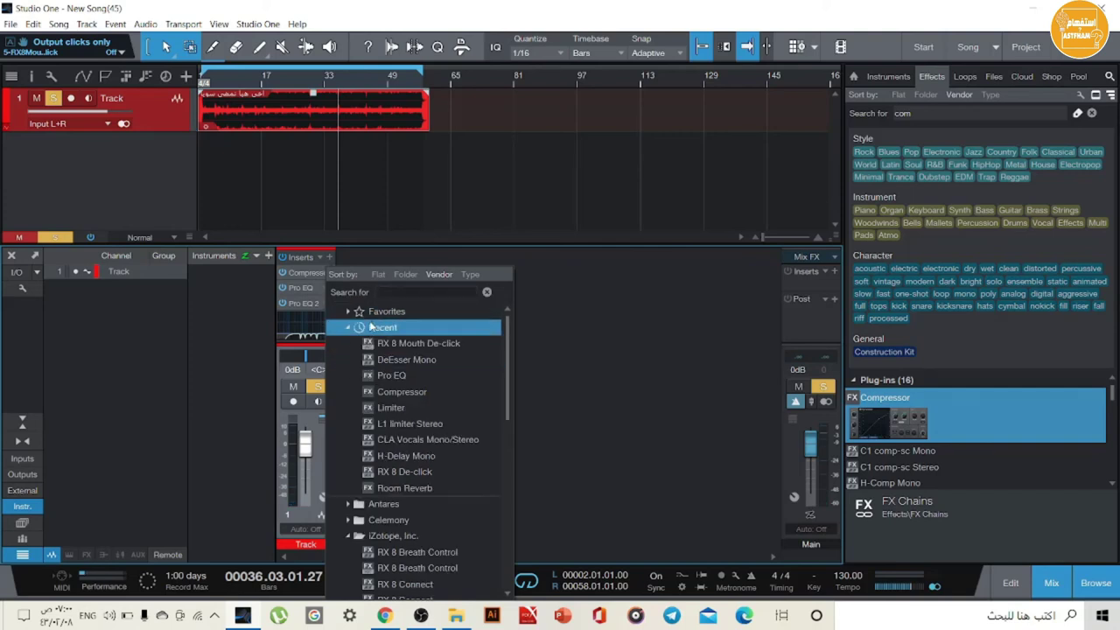
pyautogui.click(381, 372)
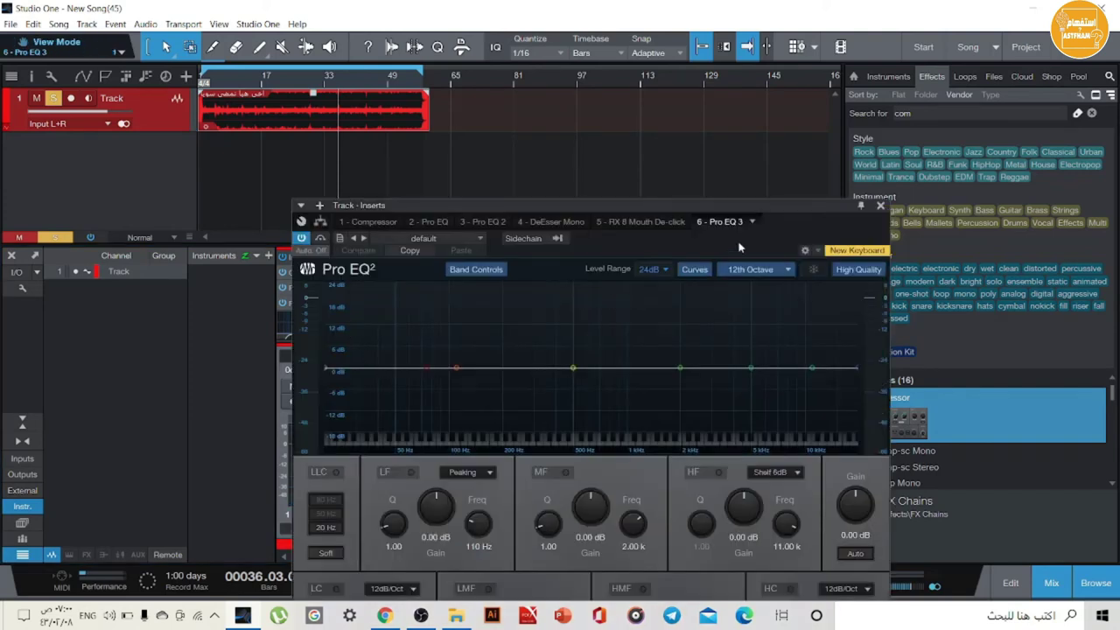
pyautogui.click(880, 208)
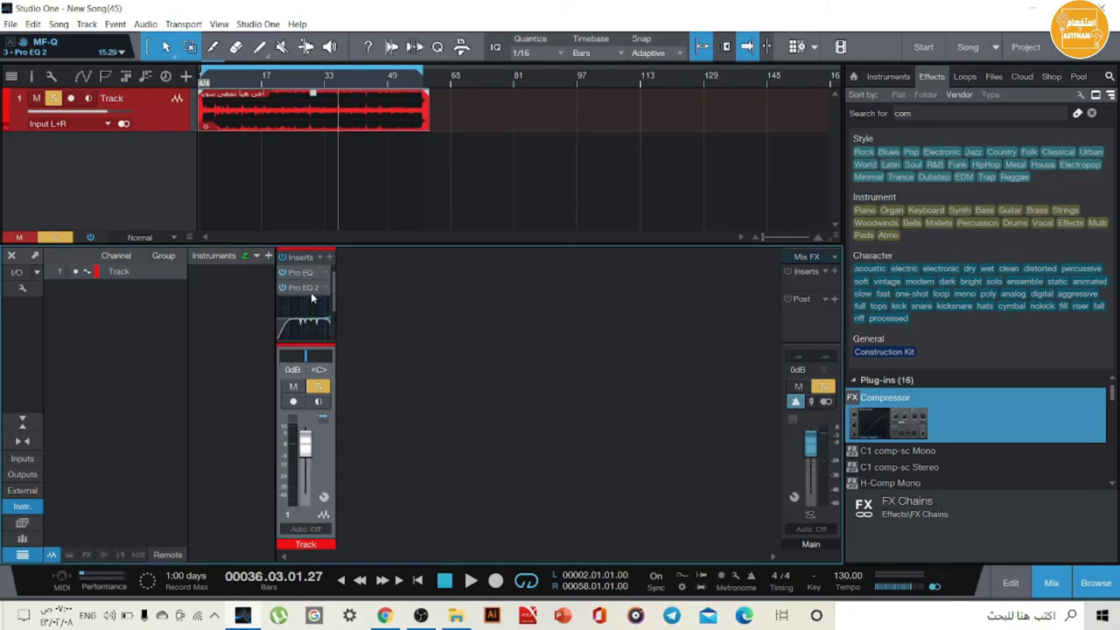
# Step: Move Pro EQ 3 between Pro EQ 2 and the DeEsser in the insert chain, and open it with all its bands in view
pyautogui.moveTo(309, 290); pyautogui.dragTo(313, 274)
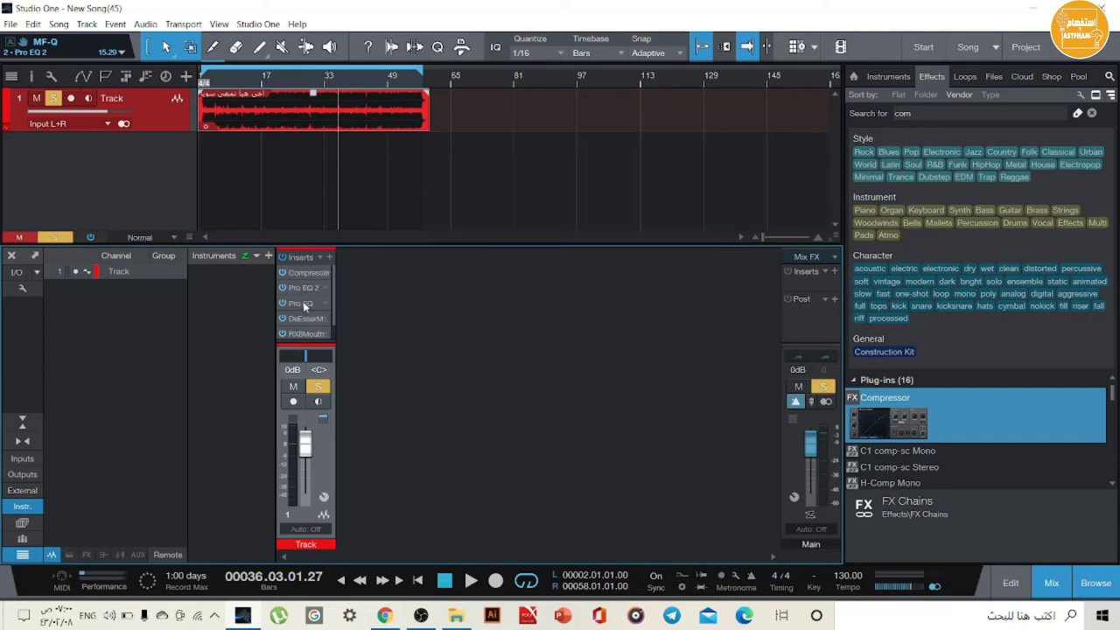
pyautogui.moveTo(303, 306); pyautogui.dragTo(308, 289)
pyautogui.scroll(-1, 304, 305)
pyautogui.moveTo(303, 334); pyautogui.dragTo(305, 300)
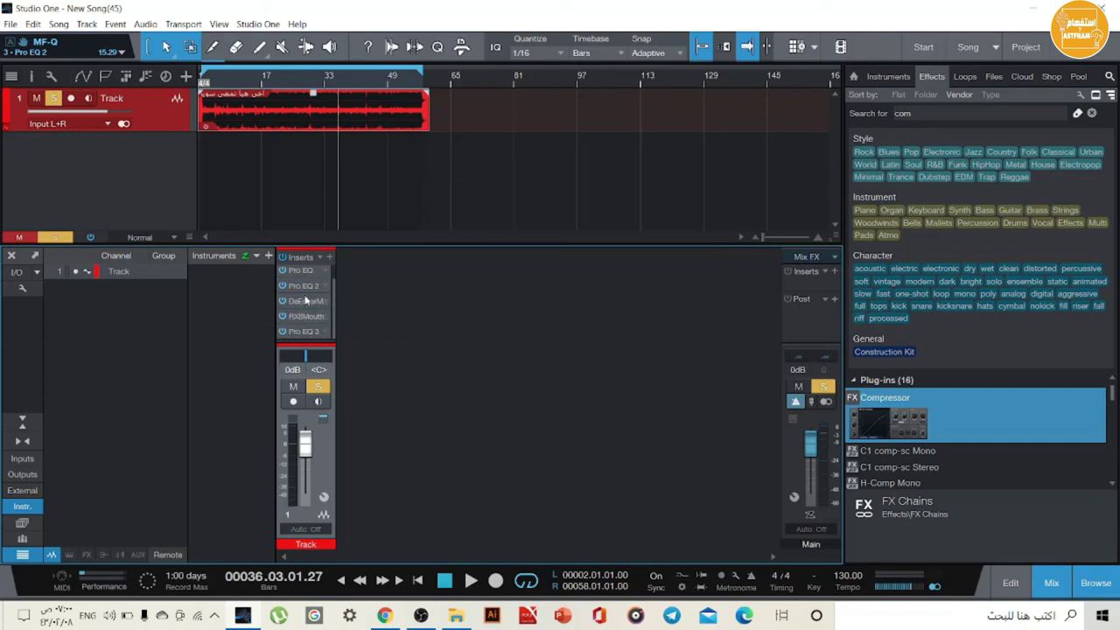
pyautogui.doubleClick(305, 302)
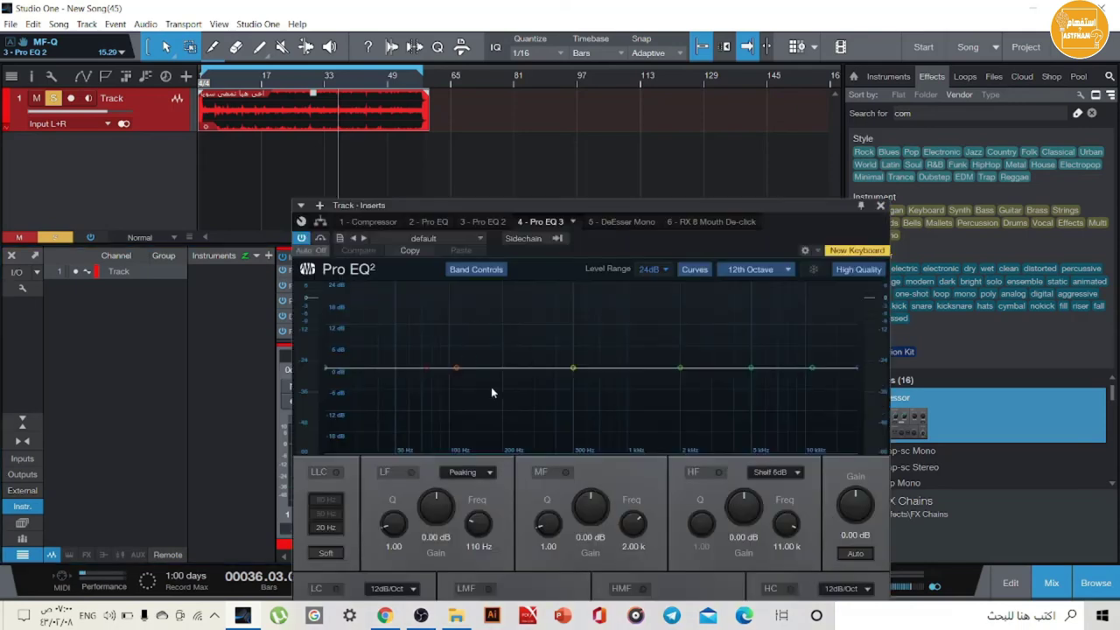
pyautogui.moveTo(542, 210); pyautogui.dragTo(502, 74)
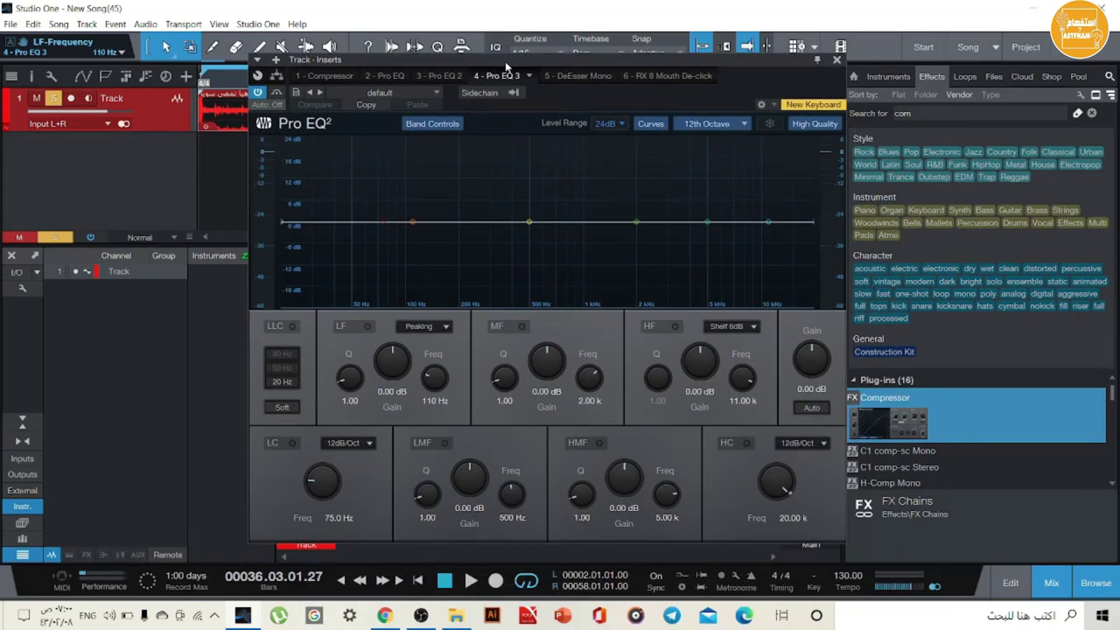
# Step: Start playback and set Pro EQ 3's LF to -2.38 dB at 136 Hz, LMF -2.18 dB at 455 Hz, MF -1.59 dB at 1.40 kHz
pyautogui.click(471, 581)
pyautogui.moveTo(407, 231); pyautogui.dragTo(423, 238)
pyautogui.moveTo(523, 232); pyautogui.dragTo(517, 238)
pyautogui.click(628, 235)
pyautogui.moveTo(628, 235); pyautogui.dragTo(603, 234)
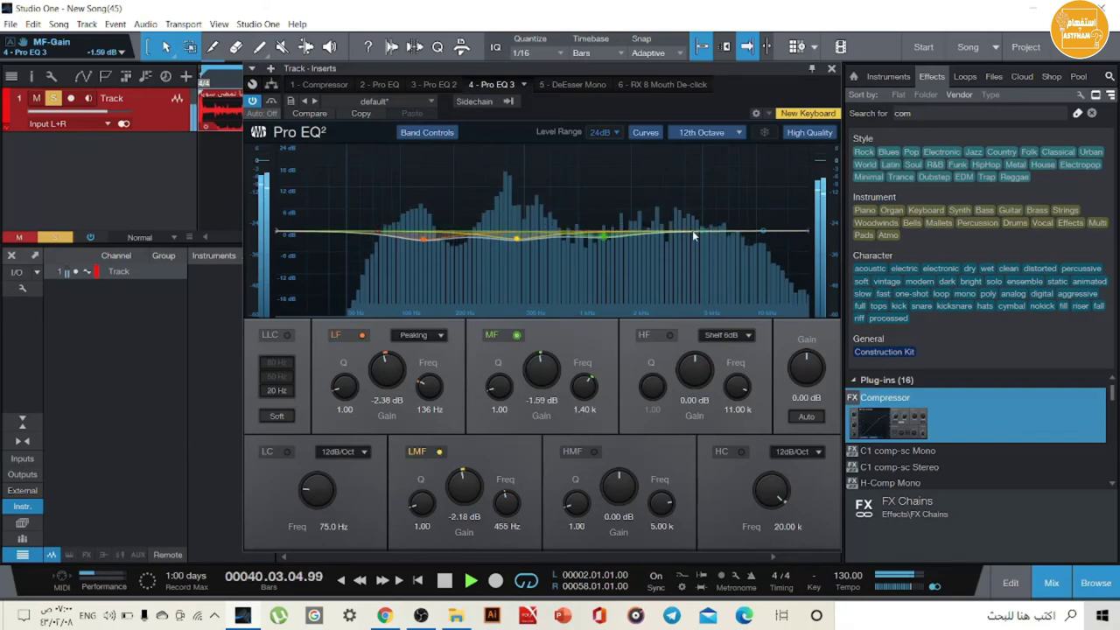
# Step: On Pro EQ 3, set HMF to -1.19 dB at 4.14 kHz and HF to 2.18 dB at 13.46 kHz, and enable both low cuts
pyautogui.moveTo(711, 232); pyautogui.dragTo(688, 234)
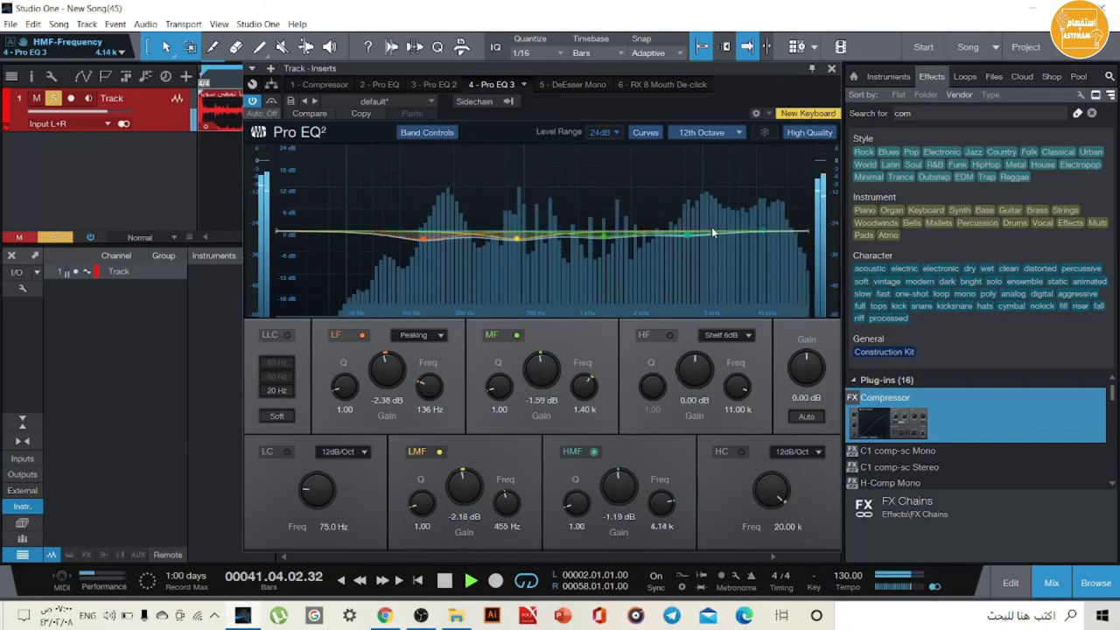
pyautogui.moveTo(773, 232); pyautogui.dragTo(779, 222)
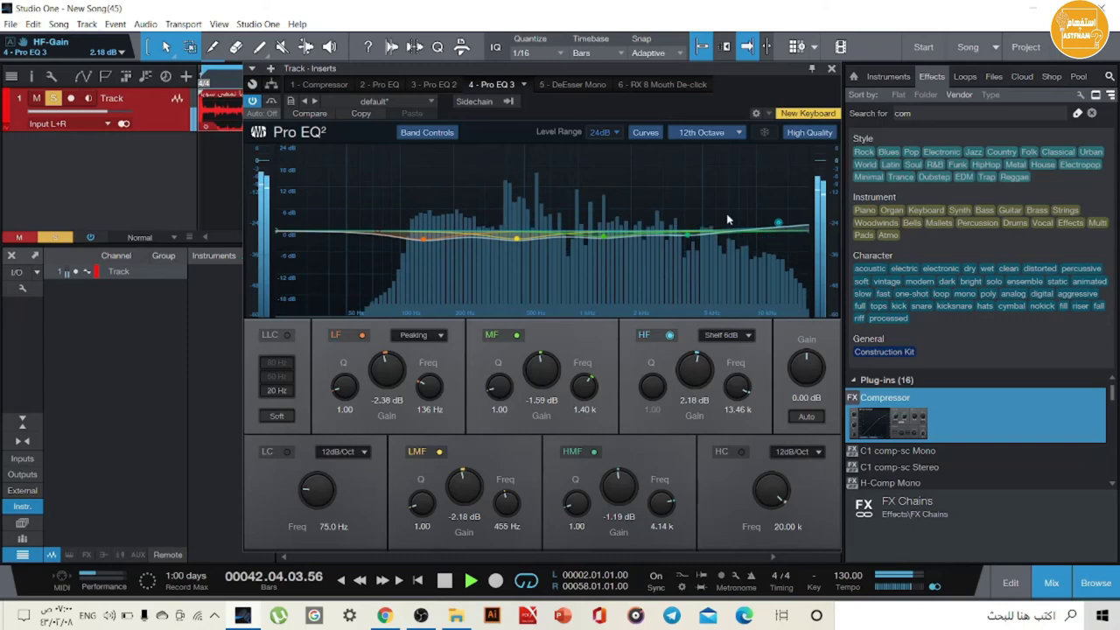
pyautogui.click(278, 234)
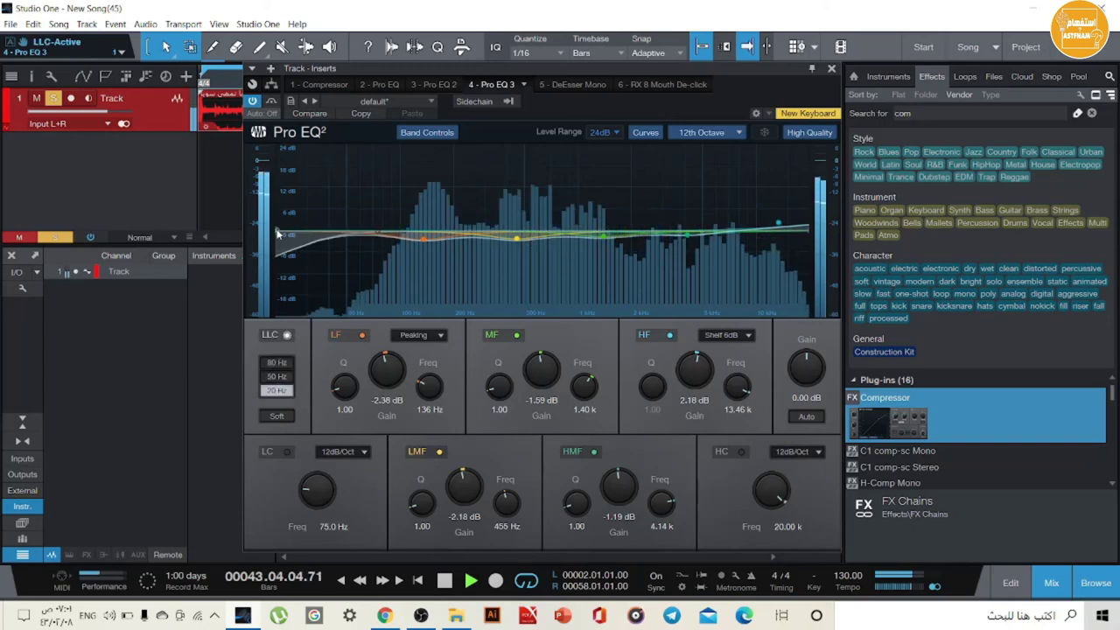
pyautogui.click(281, 451)
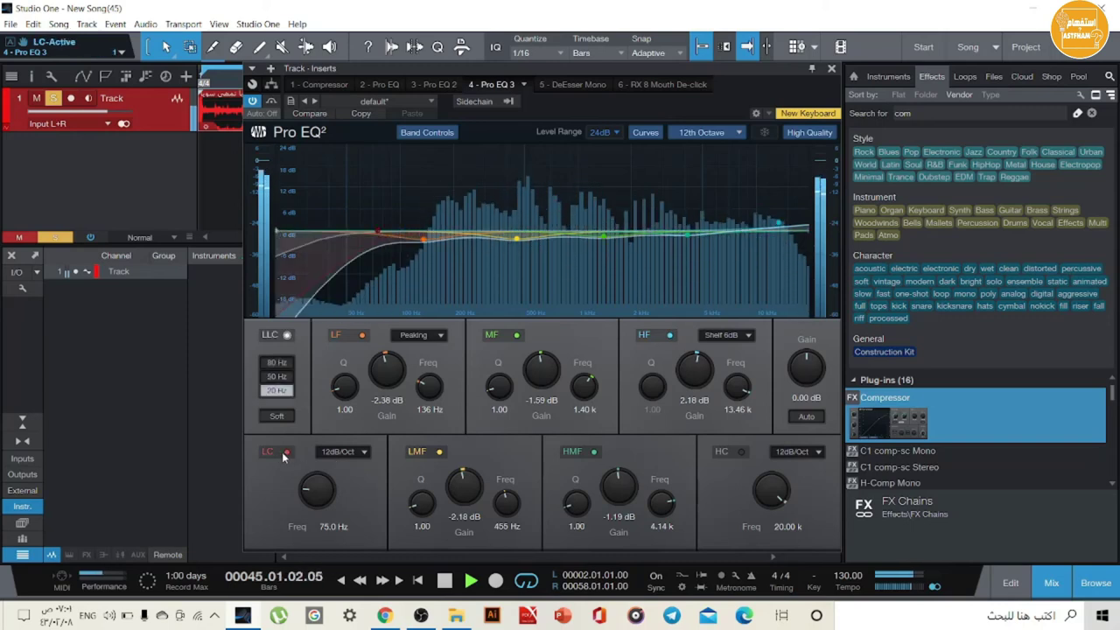
# Step: Set Pro EQ 3's LC slope to 36dB/Oct and switch off its LLC low cut
pyautogui.click(341, 452)
pyautogui.click(346, 517)
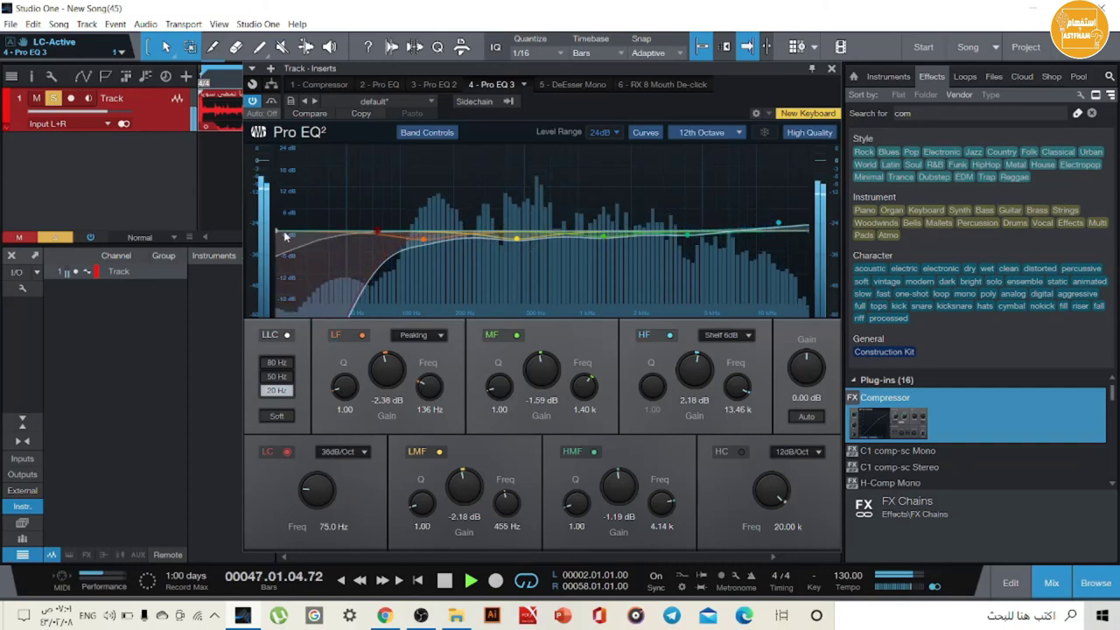
pyautogui.click(287, 335)
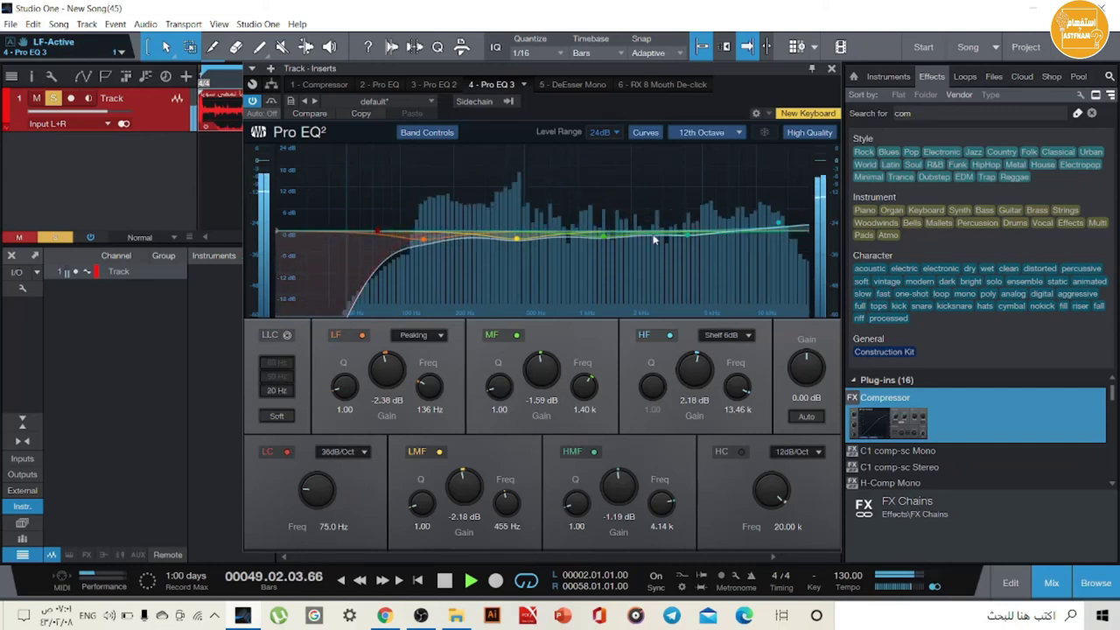
# Step: Set HMF to -2.38 dB at 4.18 kHz and HF to 2.78 dB at 13.97 kHz, enable HC at 12.71 kHz, and close Pro EQ 3
pyautogui.moveTo(684, 232); pyautogui.dragTo(688, 238)
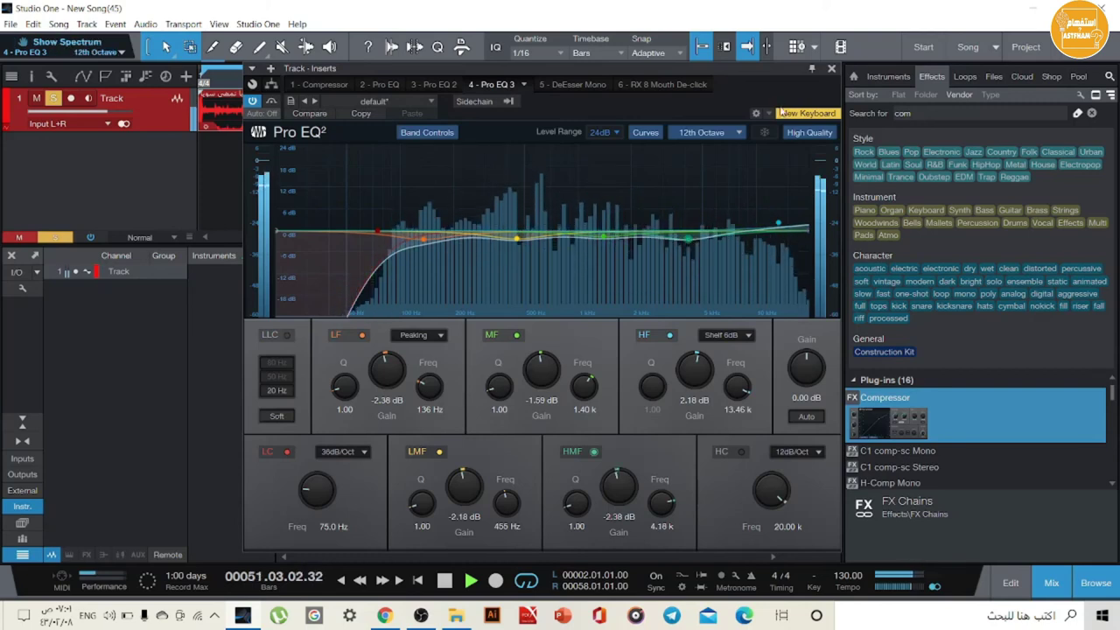
pyautogui.moveTo(778, 226); pyautogui.dragTo(773, 251)
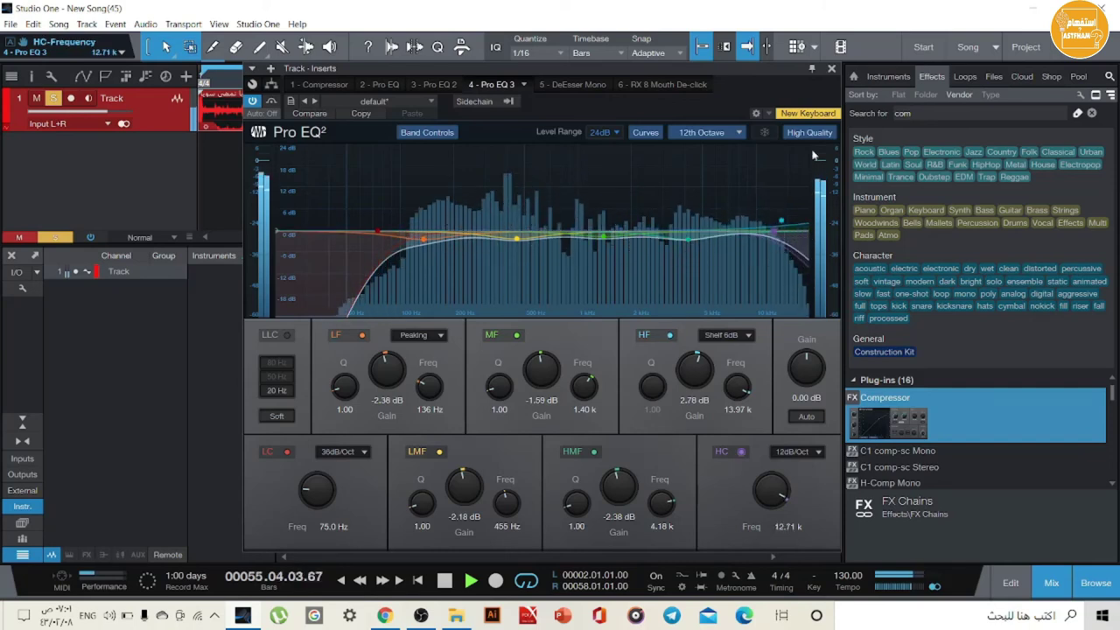
pyautogui.click(831, 69)
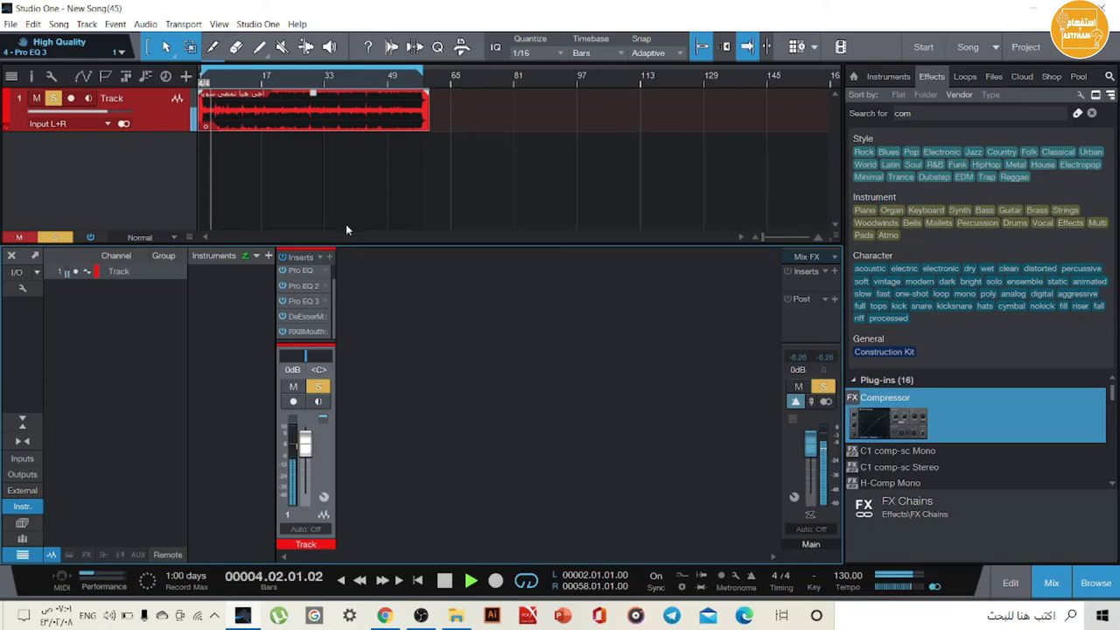
# Step: Reopen Pro EQ 3 and set LF to -1.79 dB at 300 Hz, LMF to -1.79 dB at 549 Hz, and MF to 1.31 kHz
pyautogui.scroll(1, 306, 294)
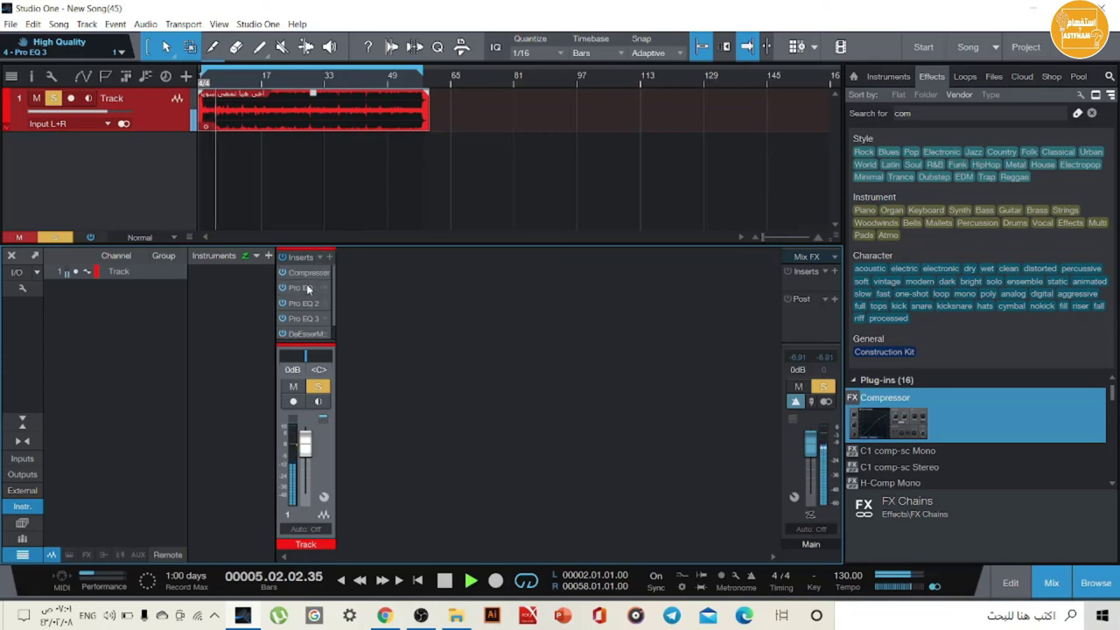
pyautogui.click(305, 319)
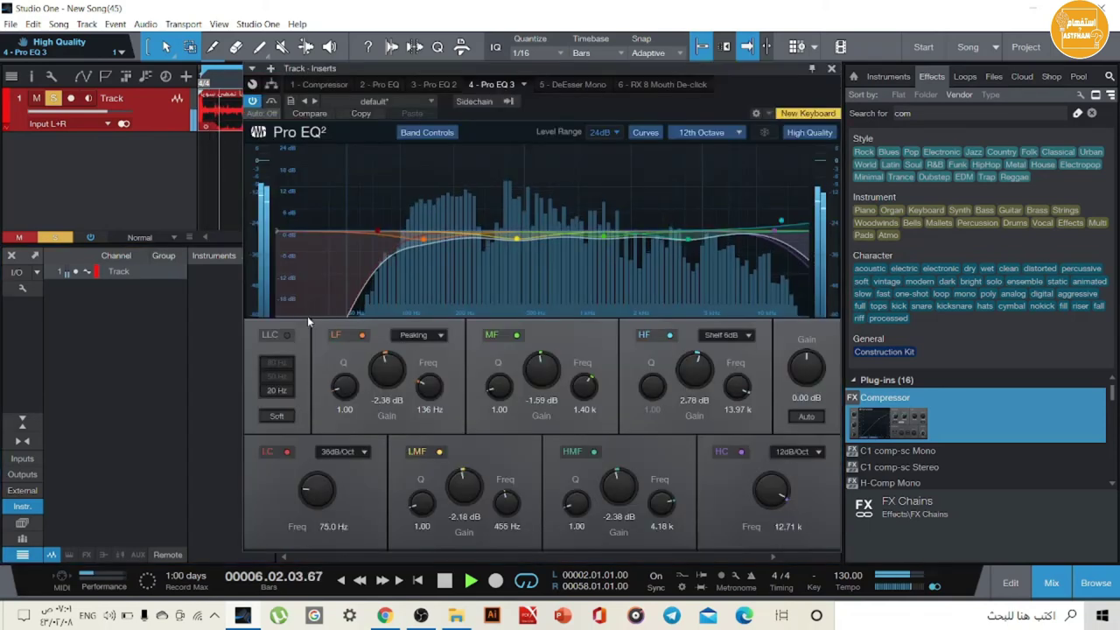
pyautogui.moveTo(601, 236); pyautogui.dragTo(599, 238)
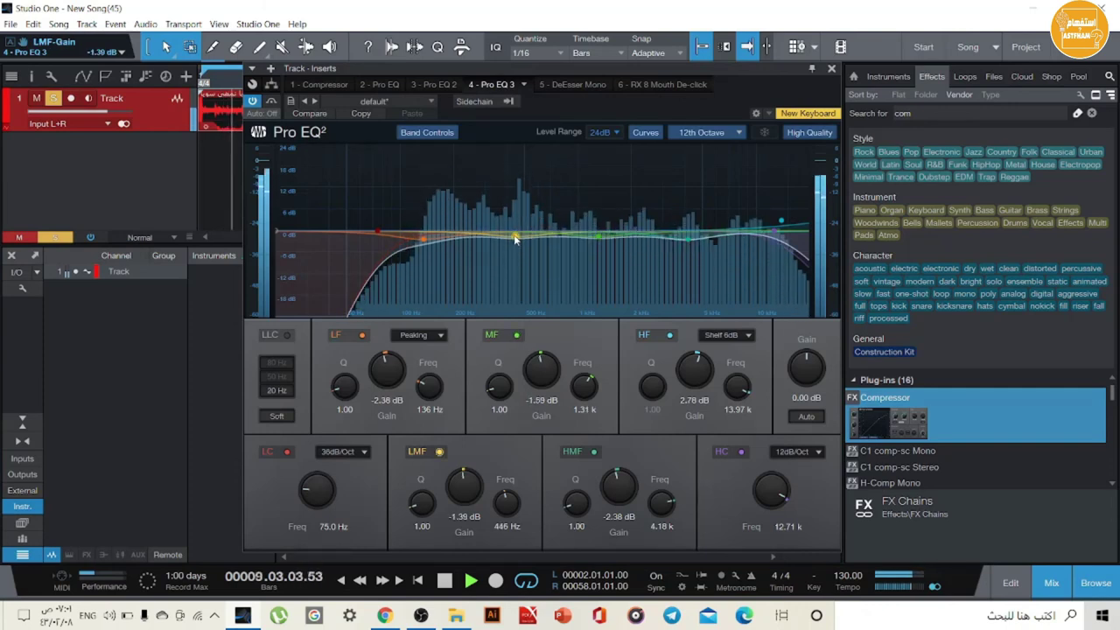
pyautogui.moveTo(423, 238); pyautogui.dragTo(485, 243)
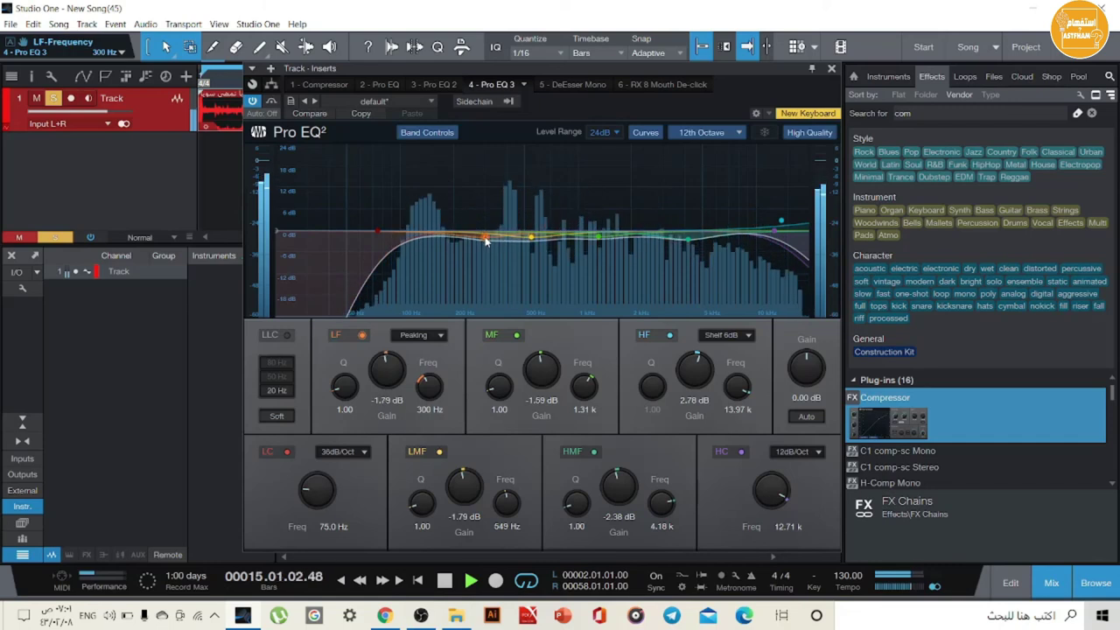
# Step: Set HMF to -1.59 dB at 5.29 kHz, MF to 2.24 kHz, LMF to 931 Hz, and LF to -1.59 dB at 391 Hz
pyautogui.moveTo(688, 238); pyautogui.dragTo(708, 241)
pyautogui.moveTo(598, 236); pyautogui.dragTo(641, 240)
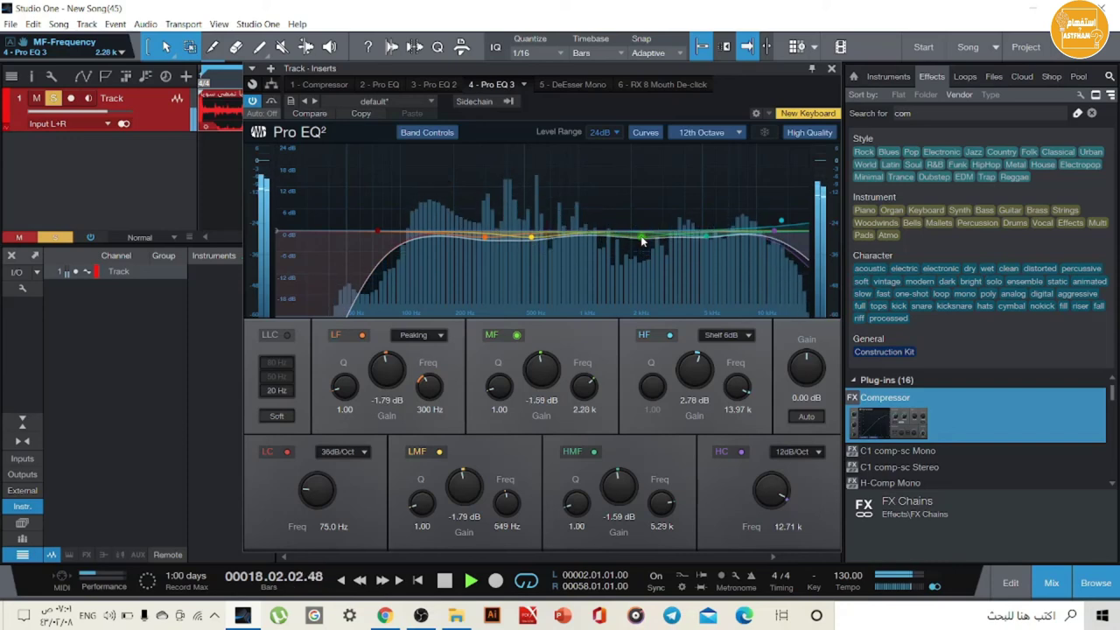
pyautogui.moveTo(532, 237); pyautogui.dragTo(572, 237)
pyautogui.moveTo(486, 235); pyautogui.dragTo(506, 234)
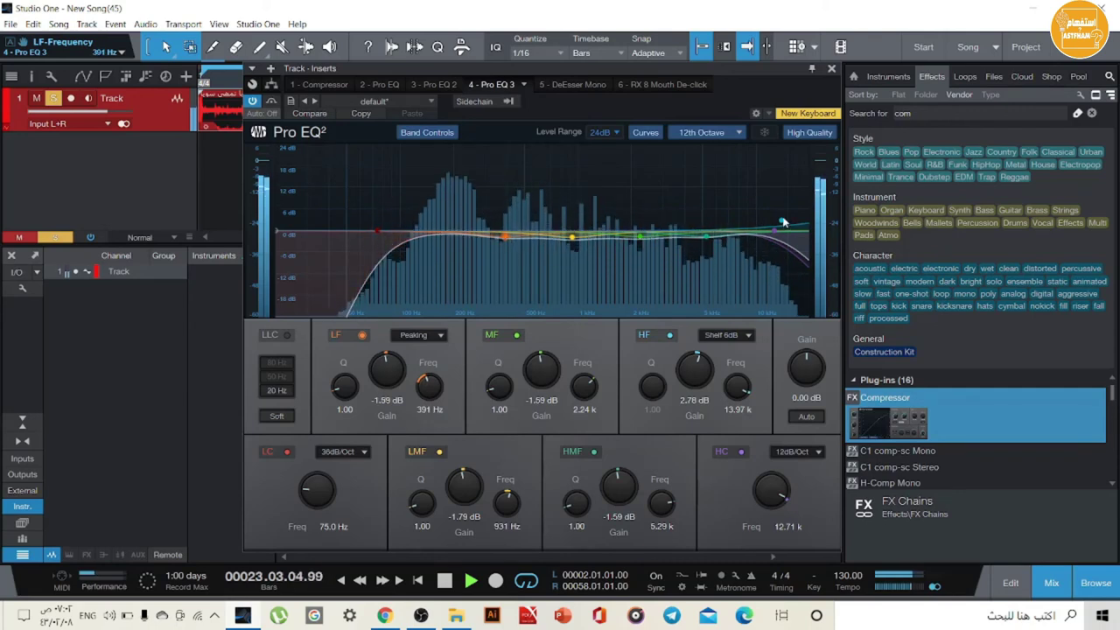
# Step: Set Pro EQ 3's HF to 2.18 dB at 13.71 kHz, close it, and briefly view the DeEsser
pyautogui.moveTo(784, 227); pyautogui.dragTo(781, 229)
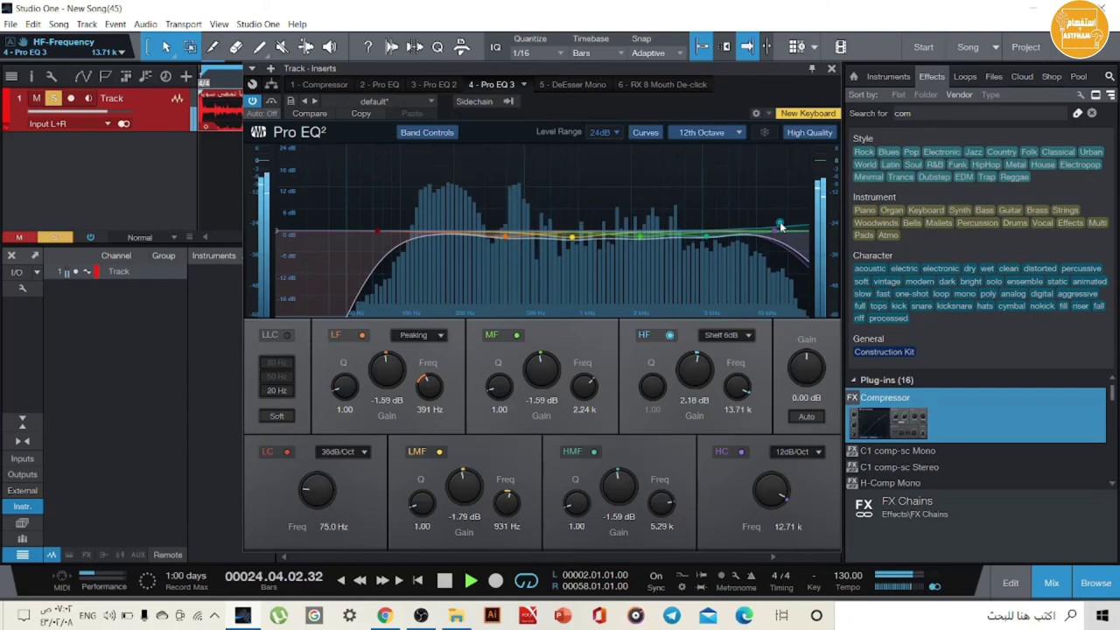
pyautogui.click(809, 133)
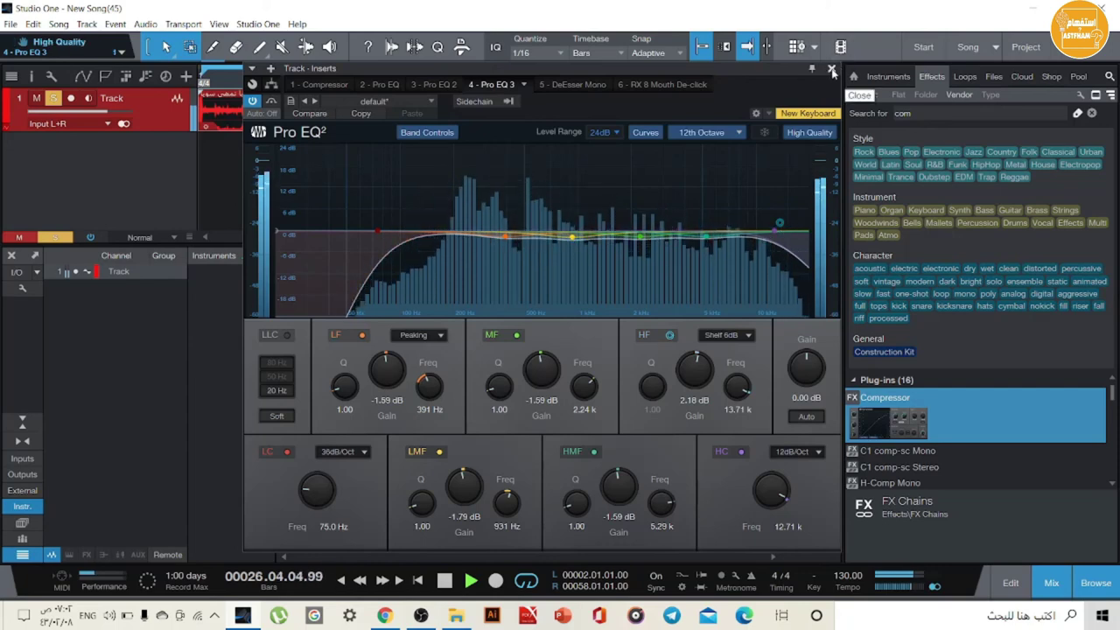
pyautogui.click(832, 70)
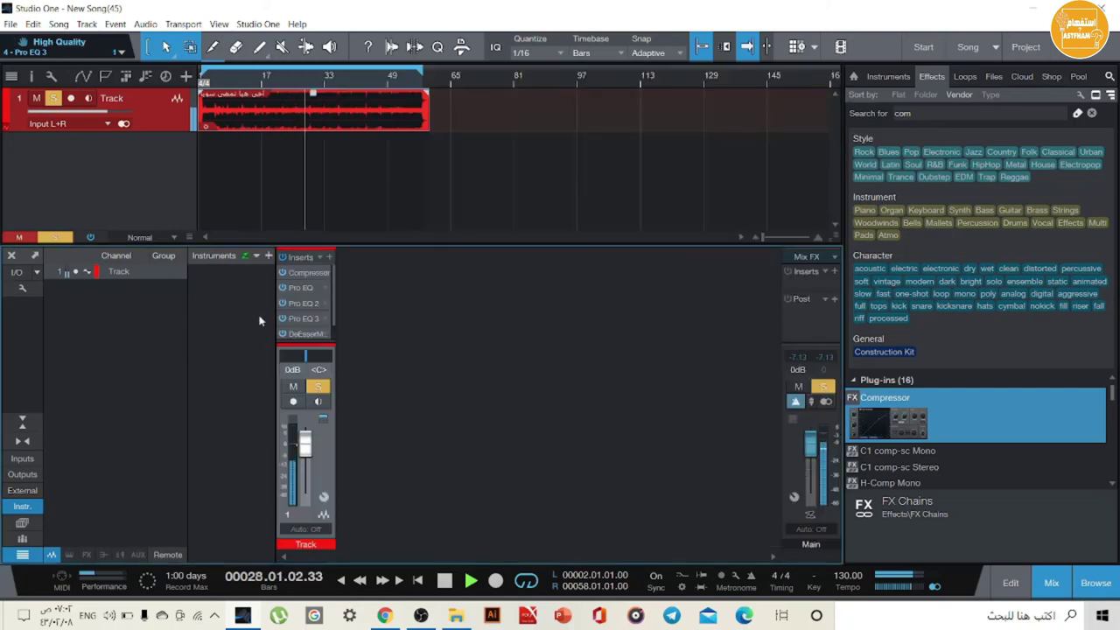
pyautogui.doubleClick(293, 318)
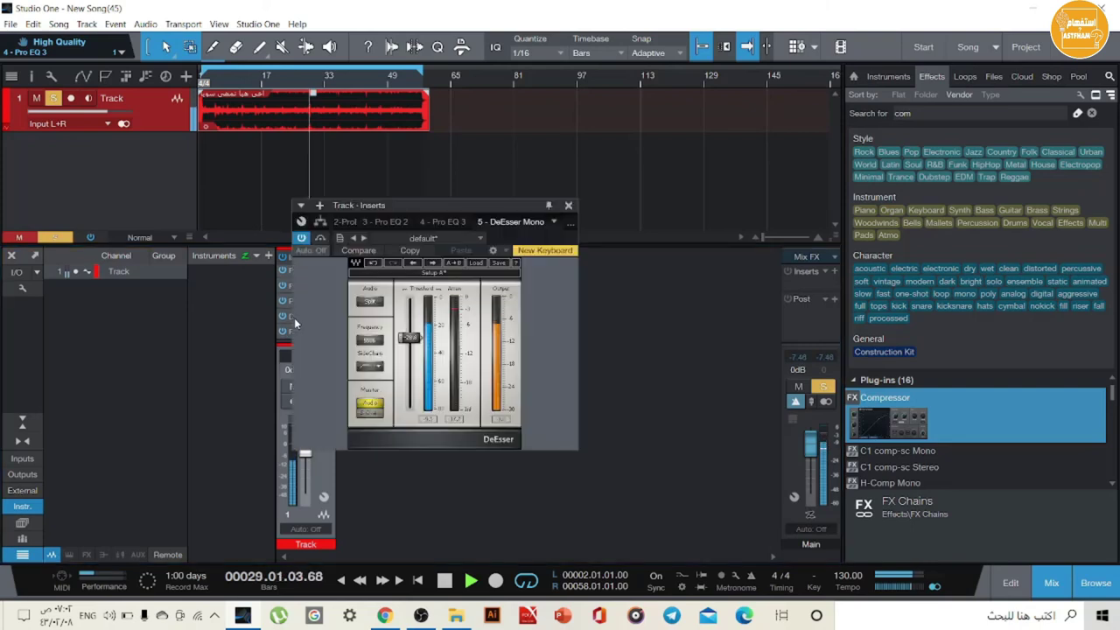
pyautogui.click(567, 207)
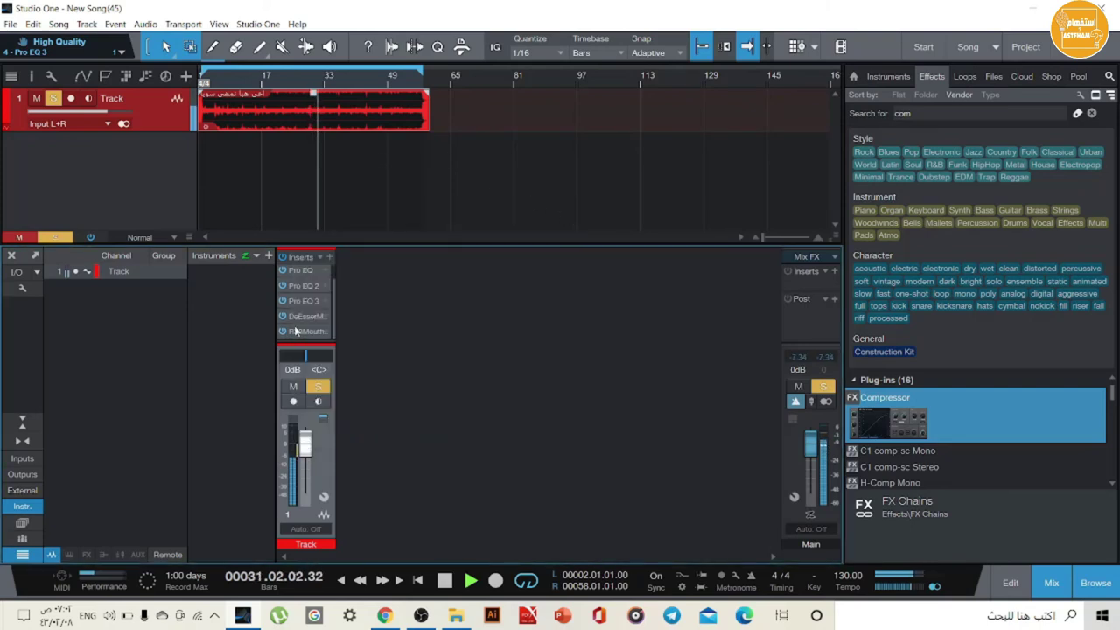
# Step: Search the vocal track's insert plug-ins for "ns" and try to add WNS Stereo
pyautogui.click(329, 257)
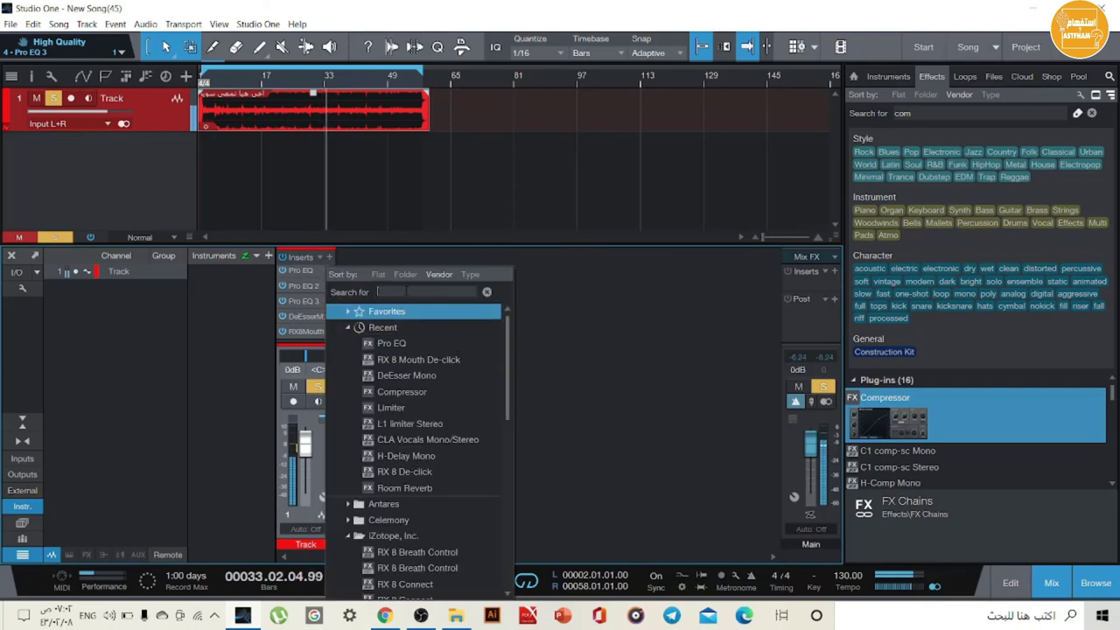
pyautogui.write('ns')
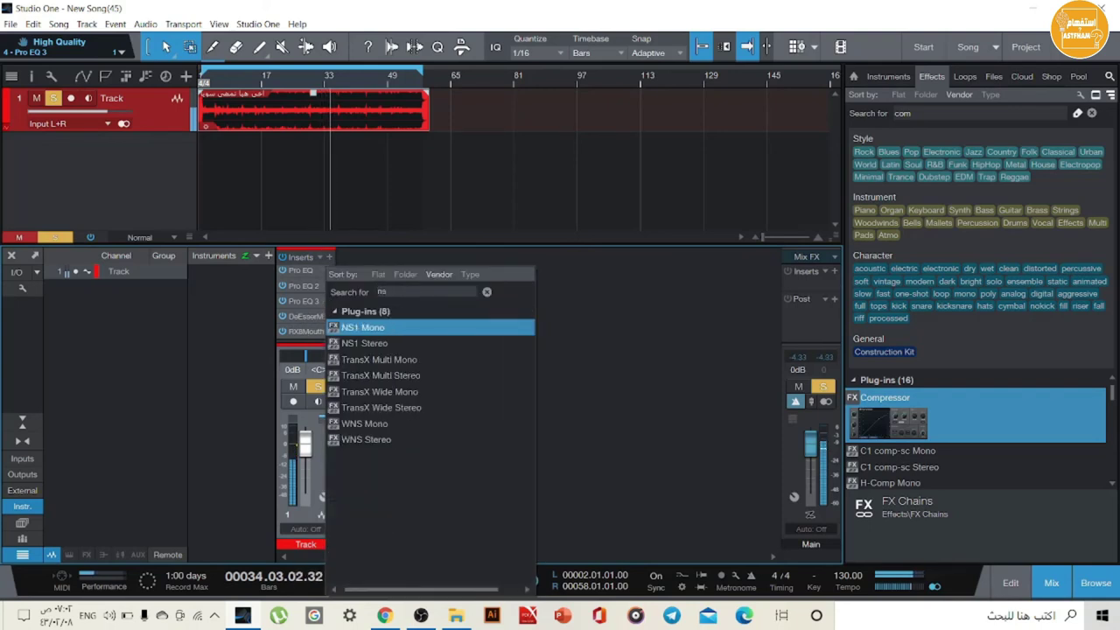
pyautogui.press('Down')
pyautogui.press('Down')
pyautogui.press('Down')
pyautogui.press('Down')
pyautogui.press('Down')
pyautogui.press('Down')
pyautogui.press('Down')
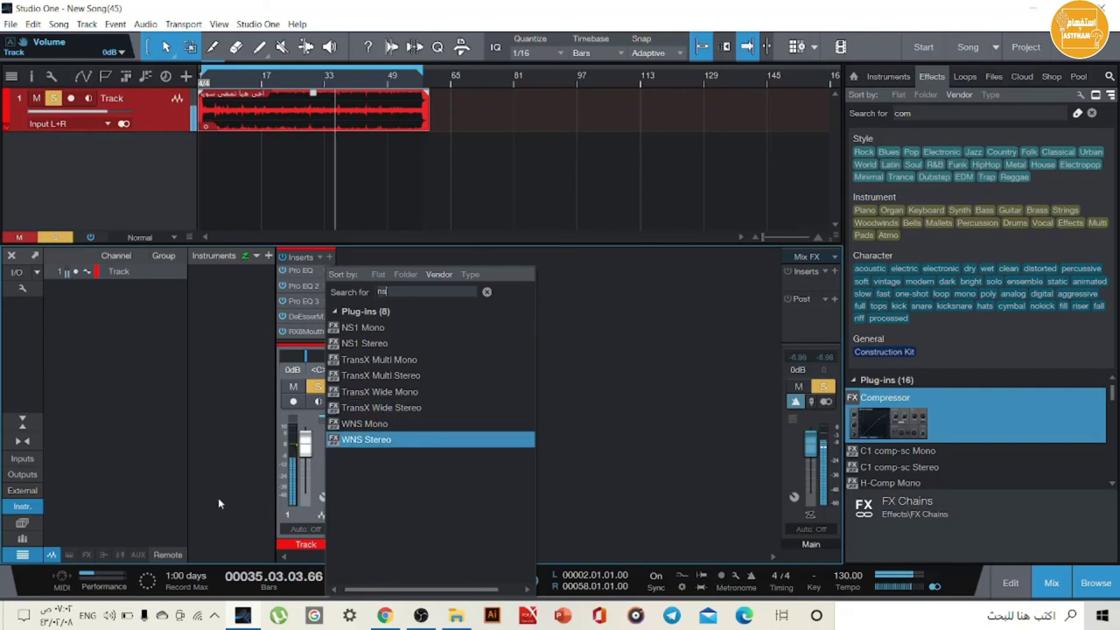
pyautogui.press('Return')
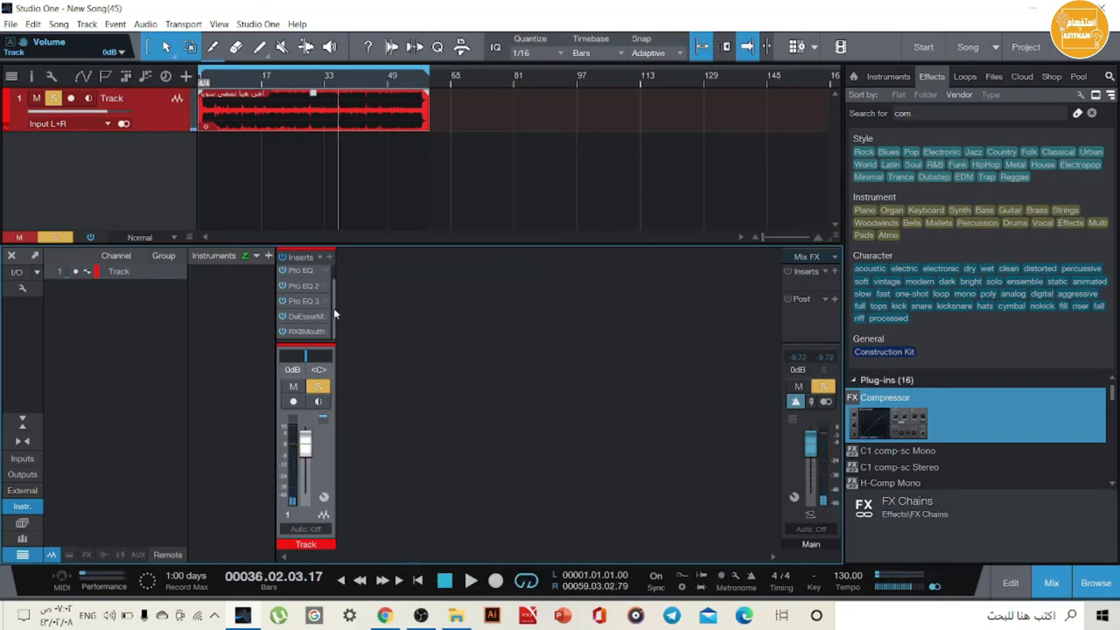
# Step: Add the NS1 Stereo noise suppressor to the vocal track's inserts and move its window clear of the channel strip
pyautogui.click(330, 258)
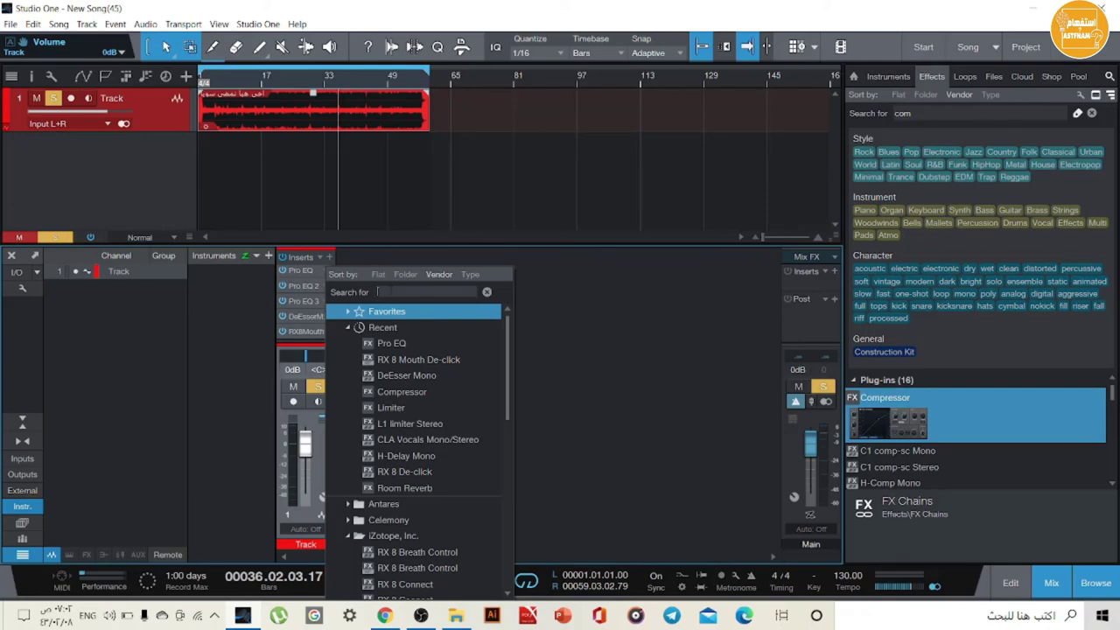
pyautogui.write('r')
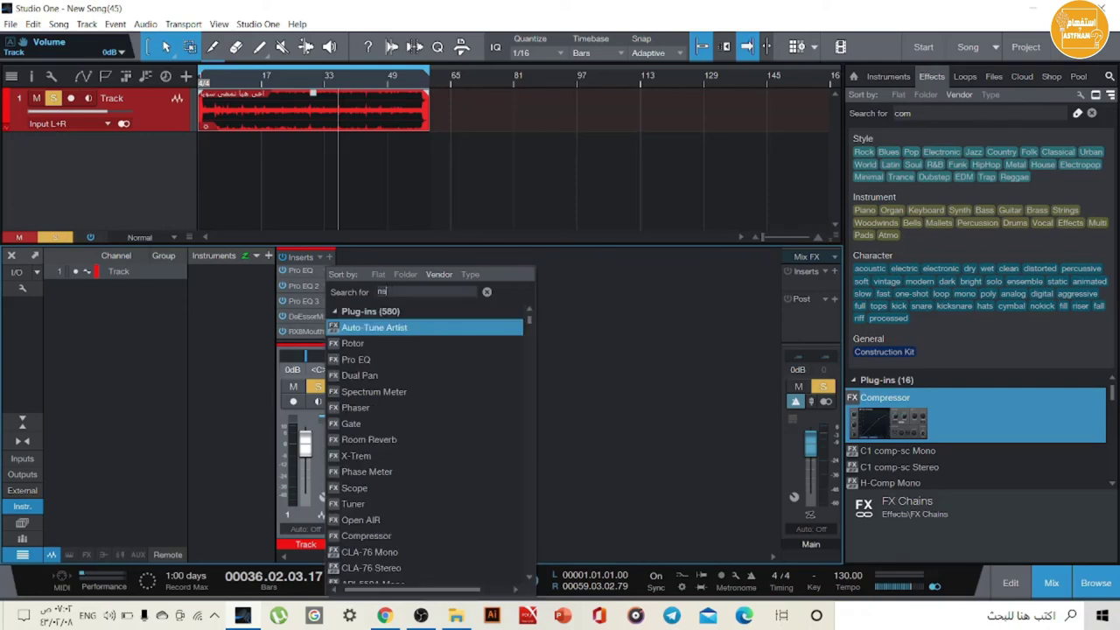
pyautogui.write('x')
pyautogui.click(410, 329)
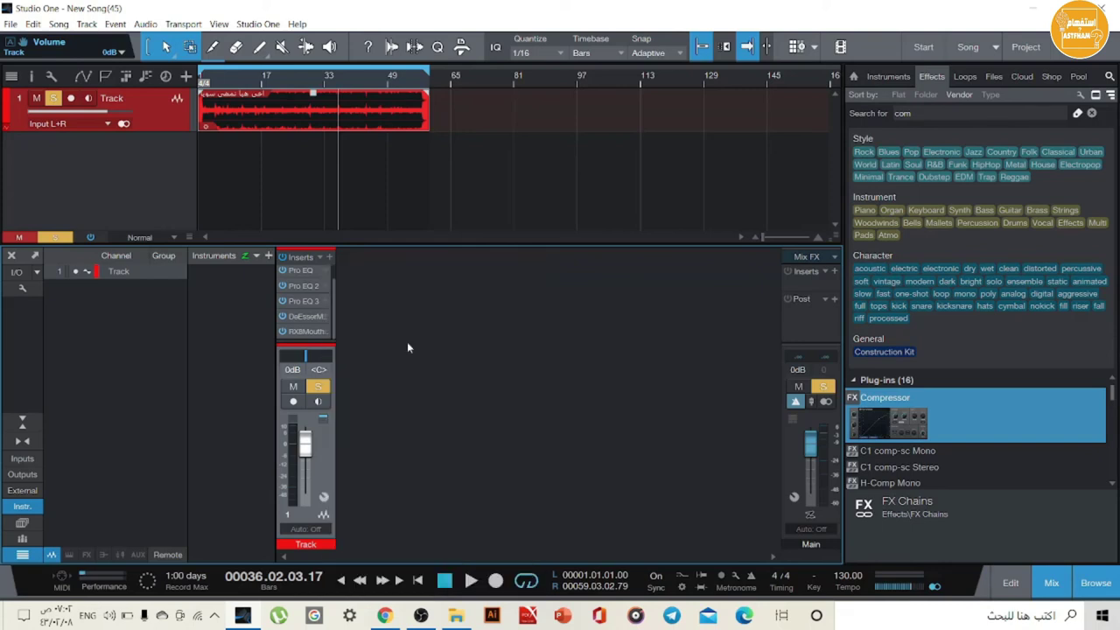
pyautogui.moveTo(474, 208); pyautogui.dragTo(620, 202)
pyautogui.scroll(-1, 310, 306)
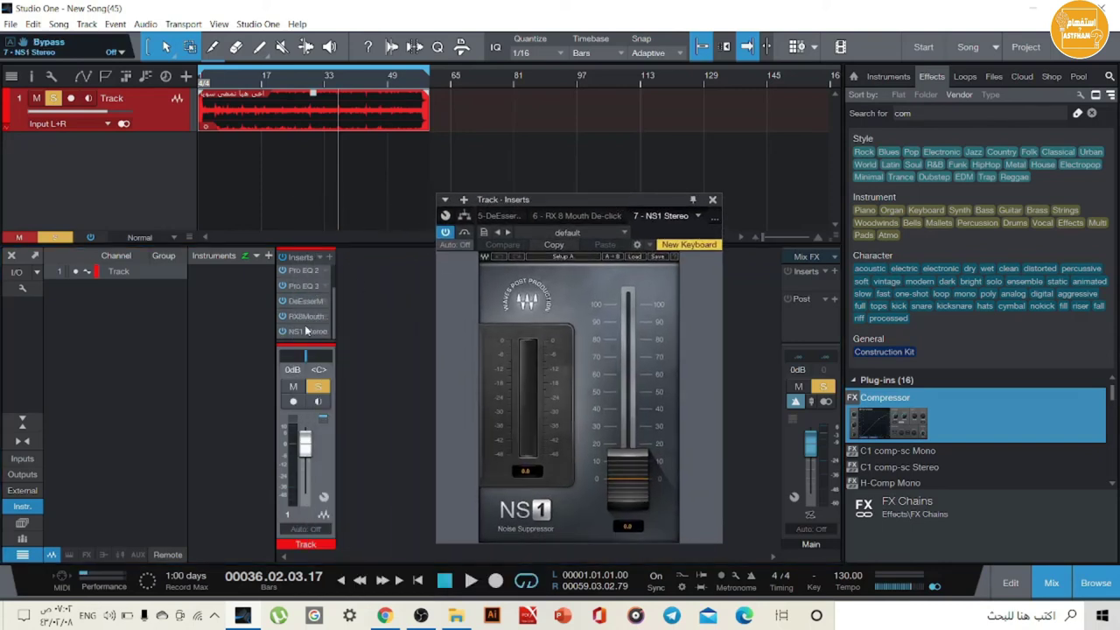
pyautogui.scroll(2, 306, 330)
pyautogui.scroll(-1, 306, 326)
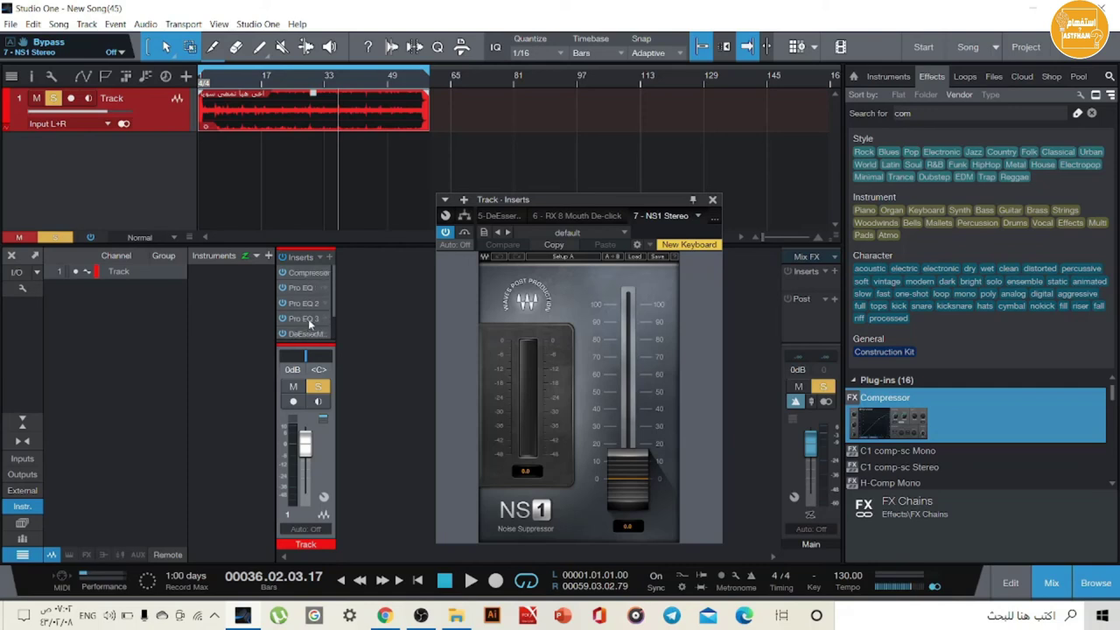
pyautogui.scroll(-2, 308, 302)
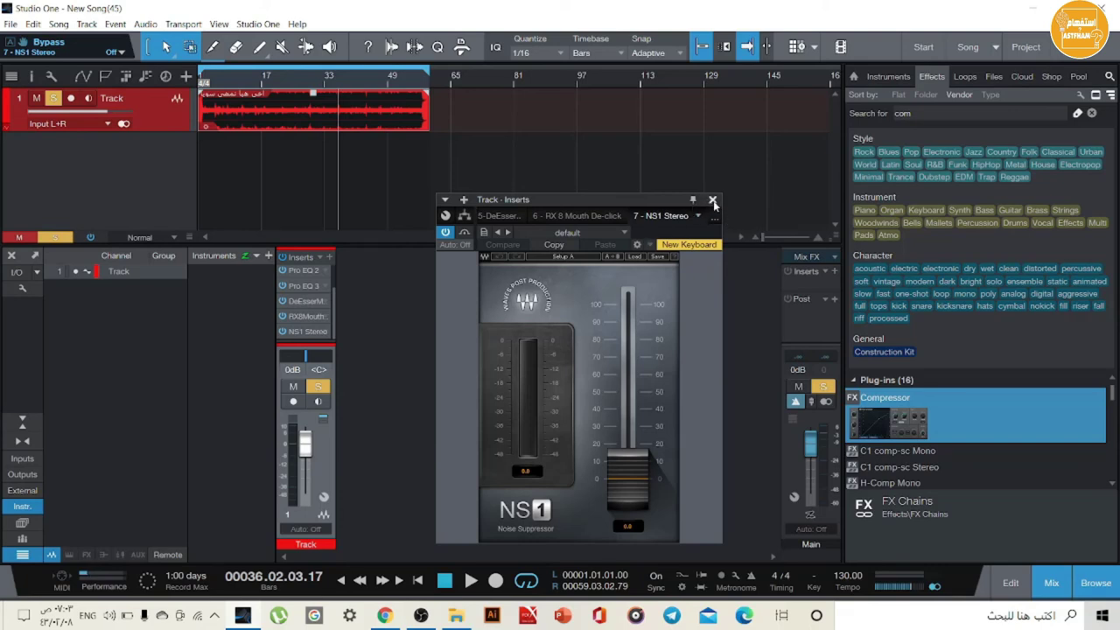
# Step: Adjust the NS1 noise suppression to 28.7 while playing the vocal track, close its window, and stop playback
pyautogui.click(469, 581)
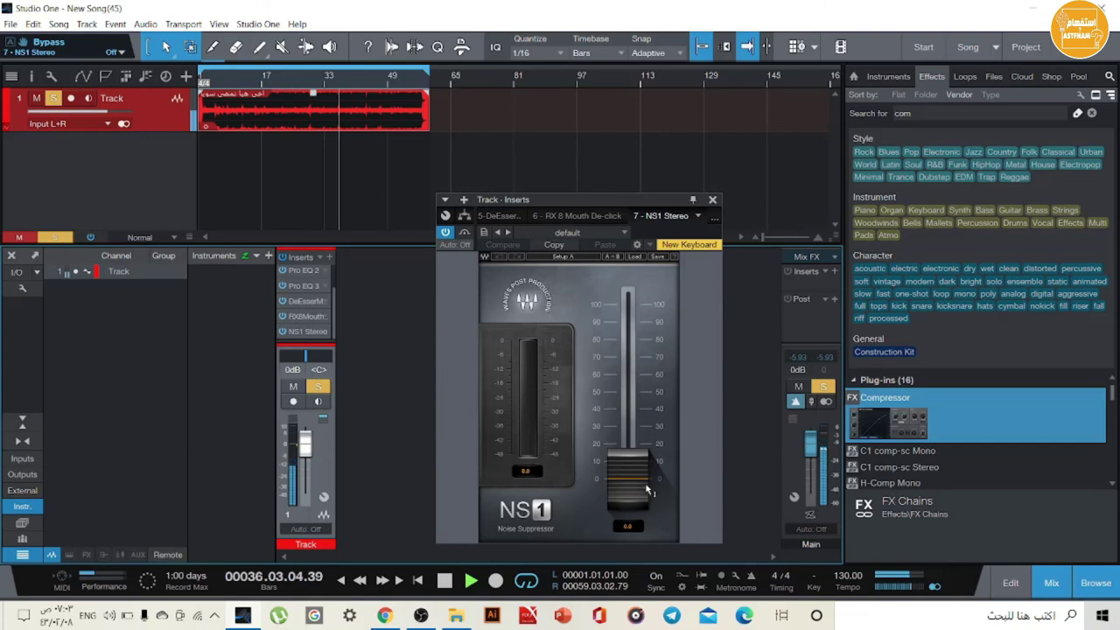
pyautogui.moveTo(627, 472)
pyautogui.mouseDown()
pyautogui.moveTo(627, 430)
pyautogui.moveTo(627, 479)
pyautogui.mouseUp()
pyautogui.moveTo(628, 439)
pyautogui.mouseDown()
pyautogui.moveTo(627, 427)
pyautogui.moveTo(627, 455)
pyautogui.moveTo(627, 442)
pyautogui.mouseUp()
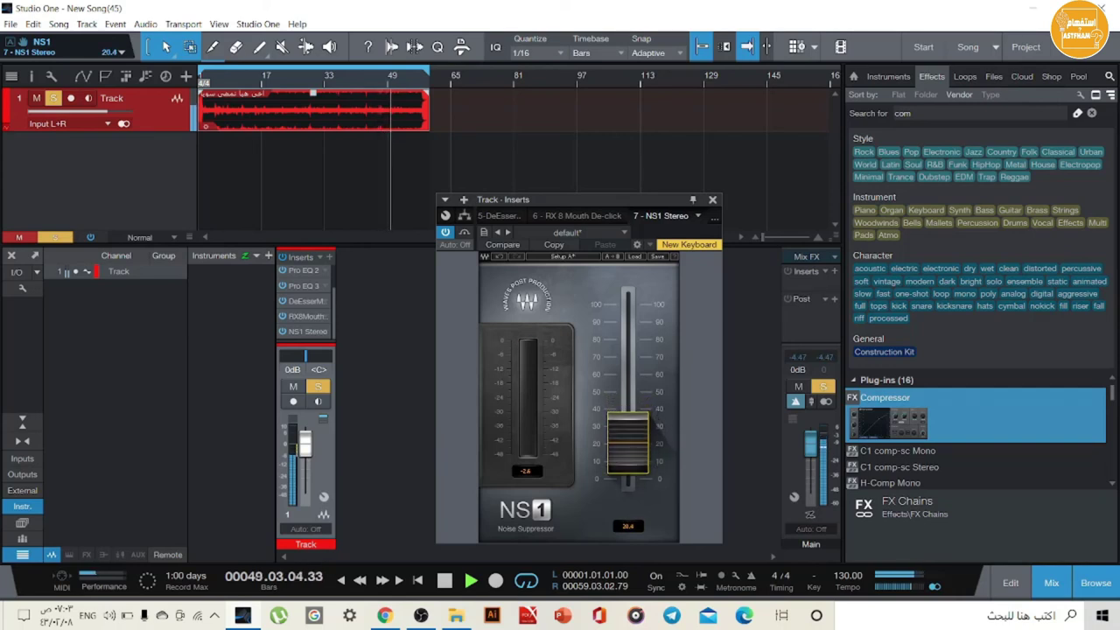
pyautogui.press('space')
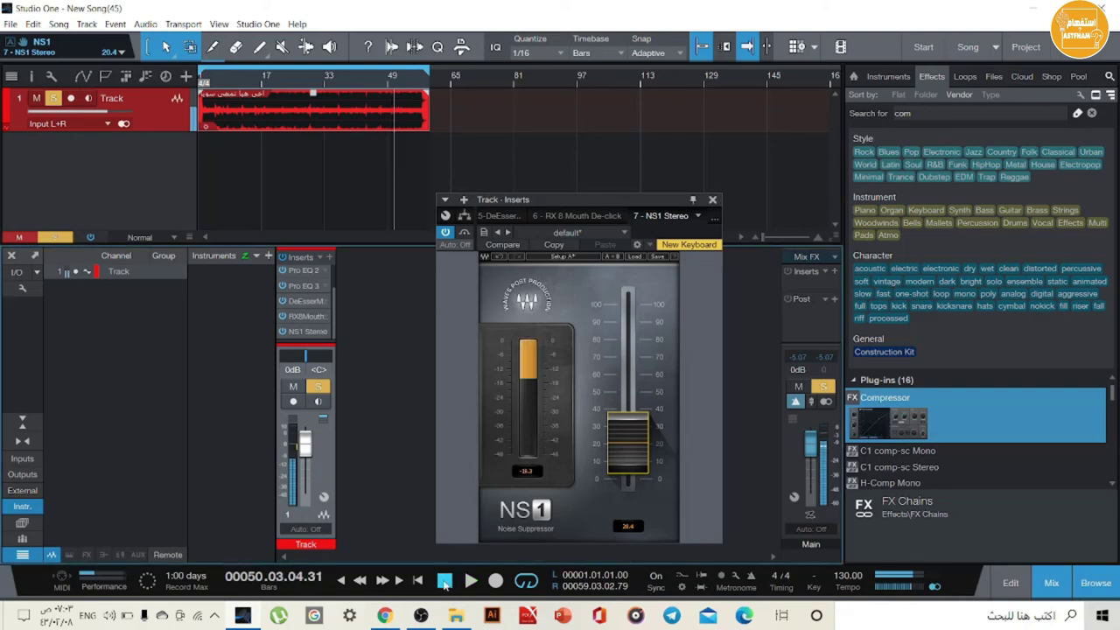
pyautogui.moveTo(624, 451); pyautogui.dragTo(624, 437)
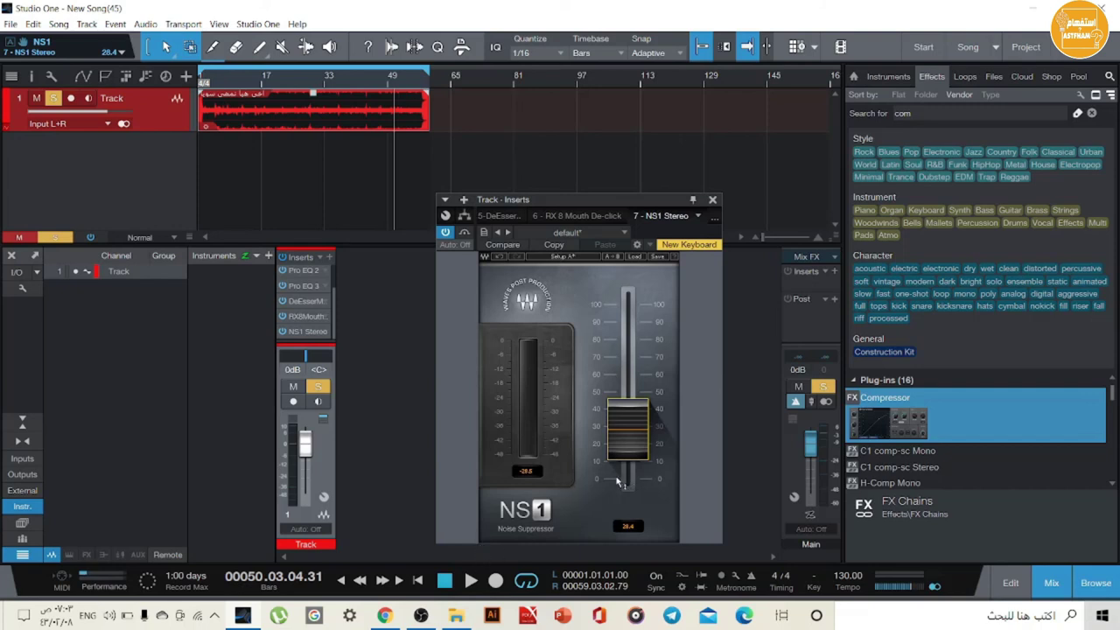
pyautogui.moveTo(617, 432); pyautogui.dragTo(617, 436)
pyautogui.click(470, 582)
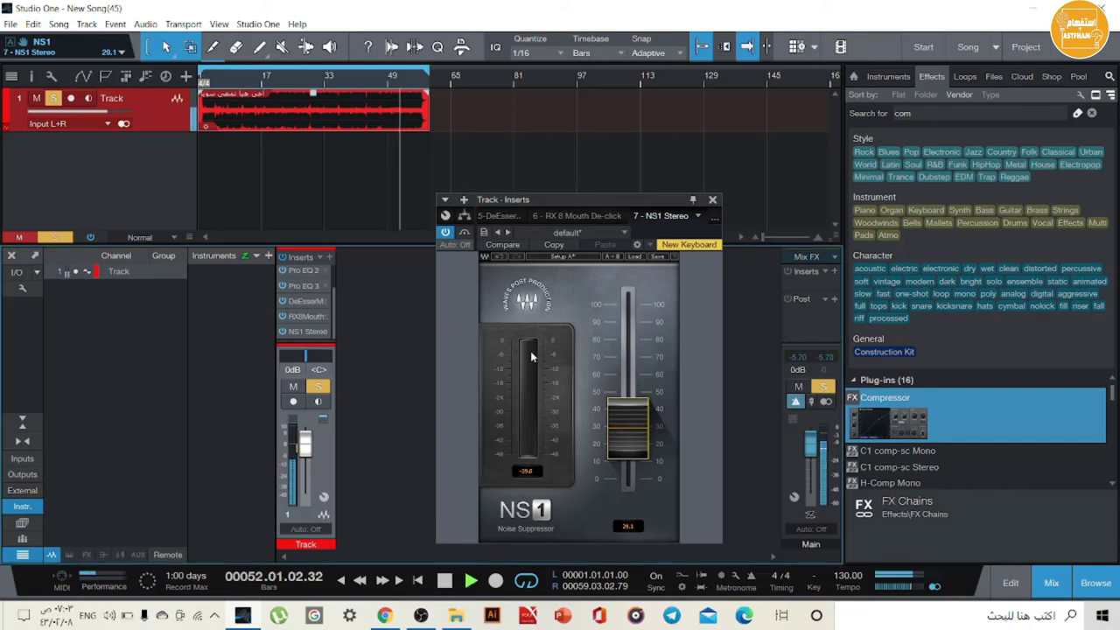
pyautogui.moveTo(627, 427)
pyautogui.mouseDown()
pyautogui.moveTo(627, 304)
pyautogui.moveTo(630, 433)
pyautogui.mouseUp()
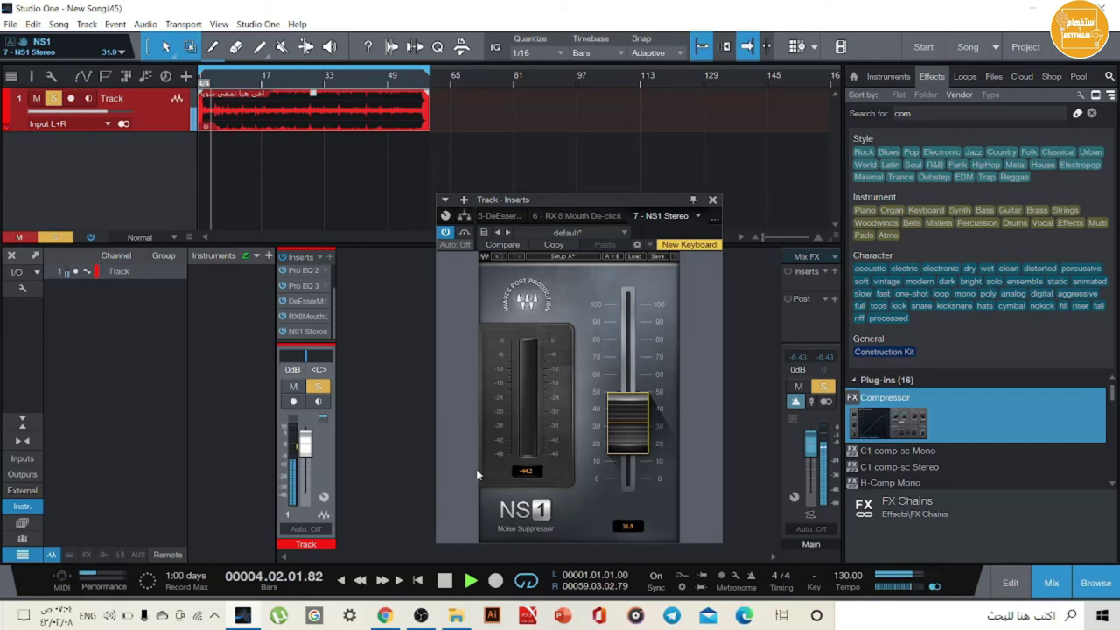
pyautogui.moveTo(626, 437); pyautogui.dragTo(627, 447)
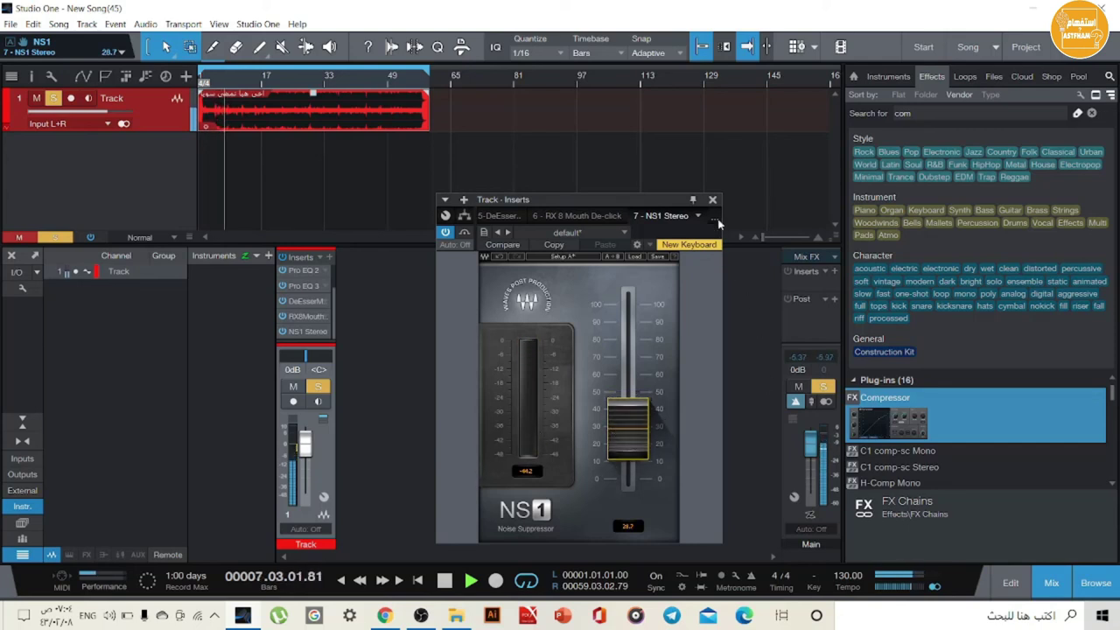
pyautogui.click(713, 200)
pyautogui.click(443, 583)
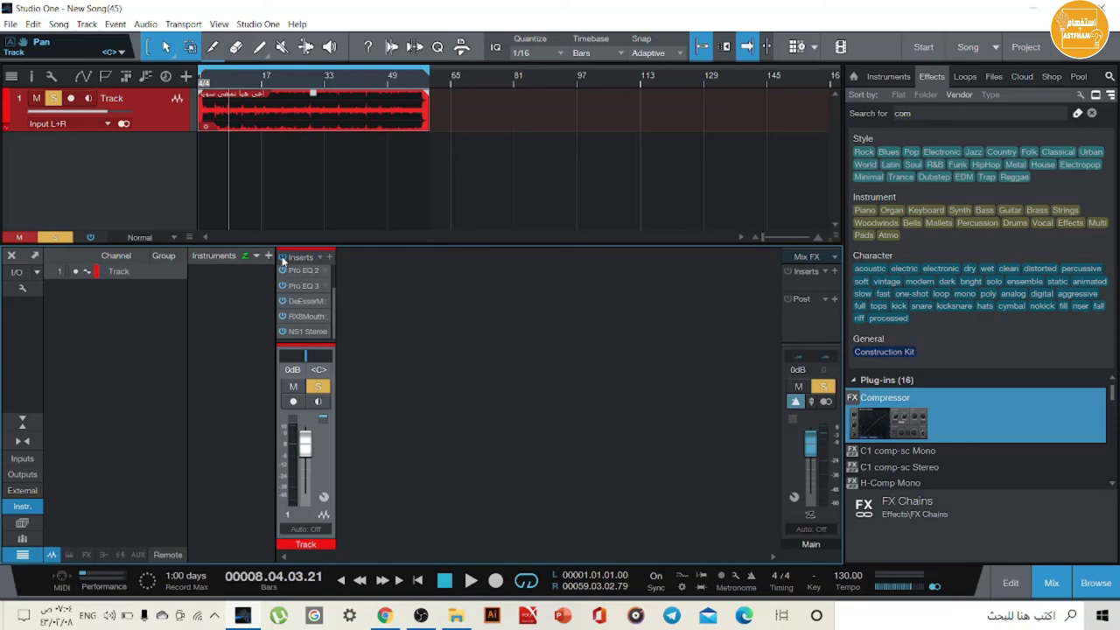
pyautogui.click(109, 617)
pyautogui.click(108, 616)
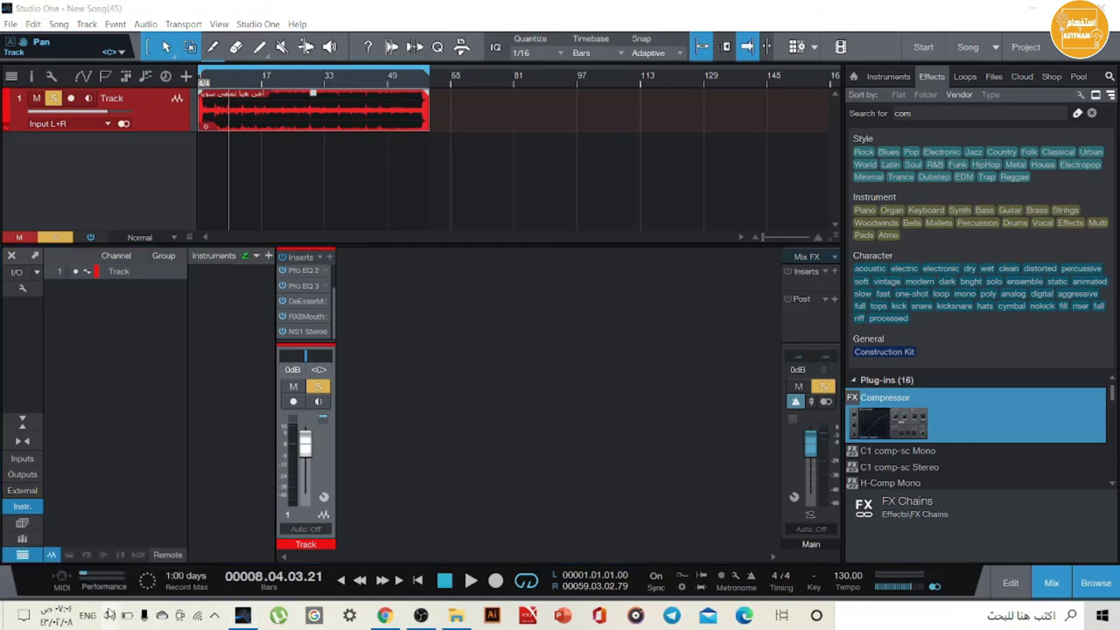
# Step: Add a Limiter to the Main channel's inserts, start playing the vocal track, and close the Limiter window
pyautogui.click(315, 99)
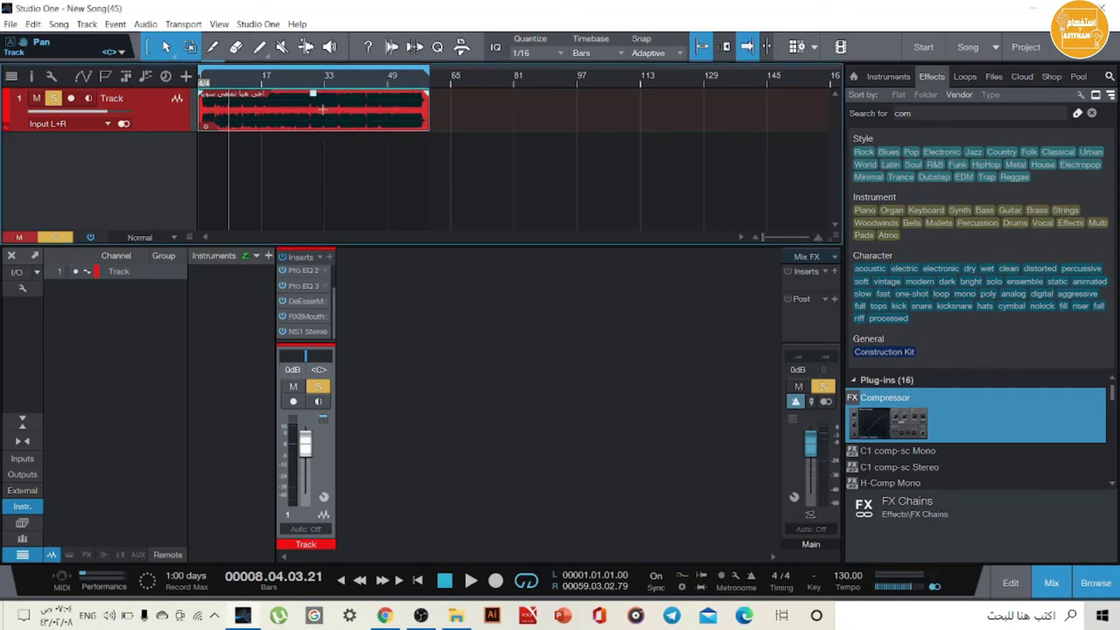
pyautogui.click(834, 272)
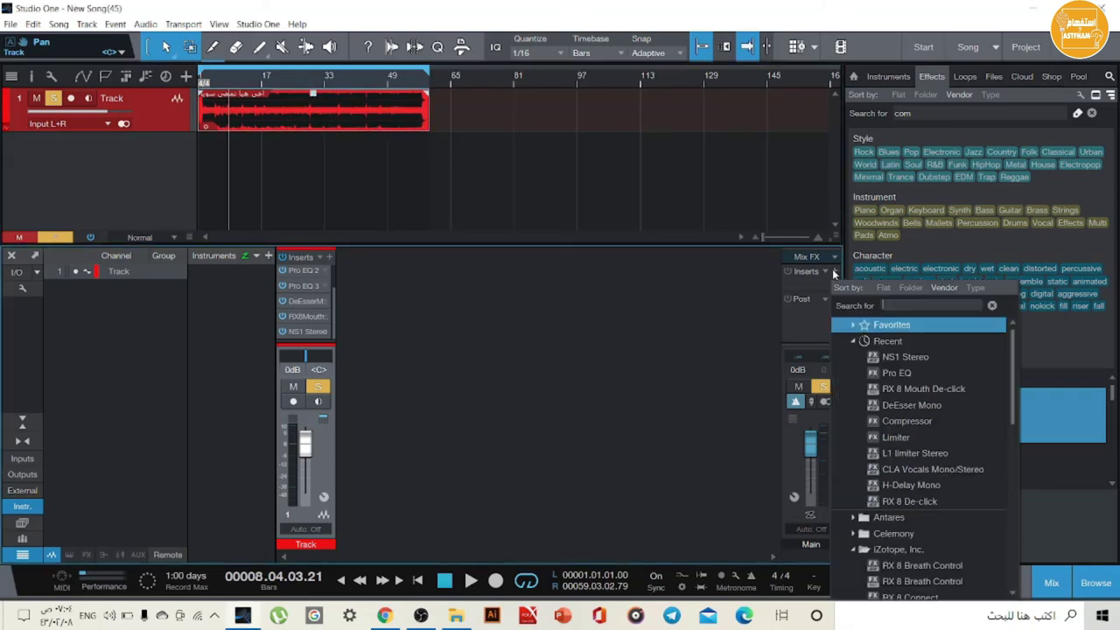
pyautogui.click(894, 436)
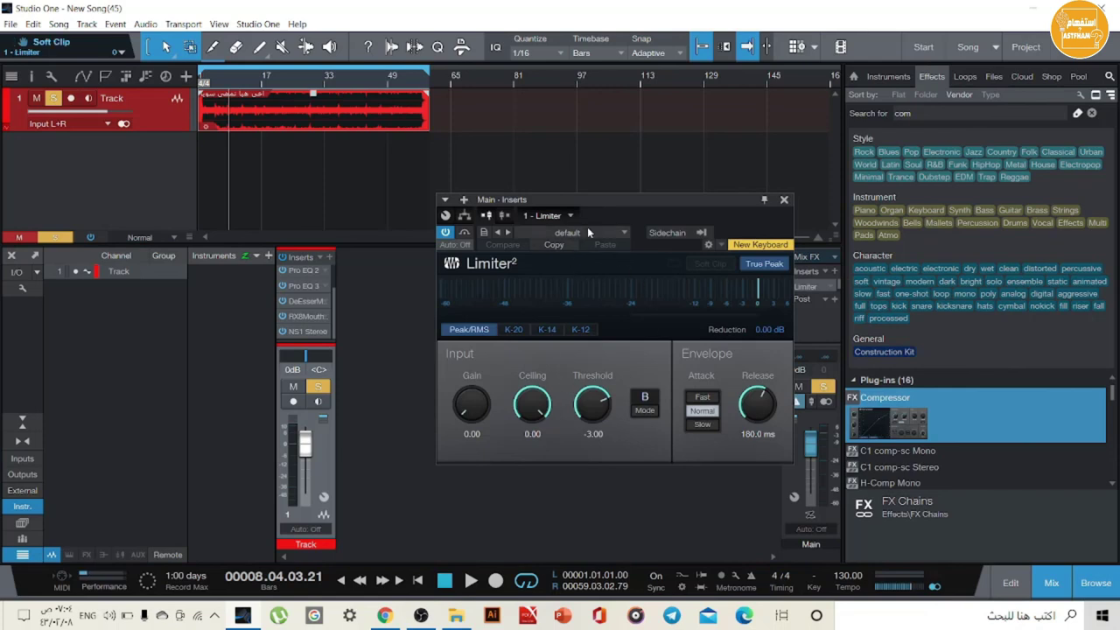
pyautogui.click(474, 582)
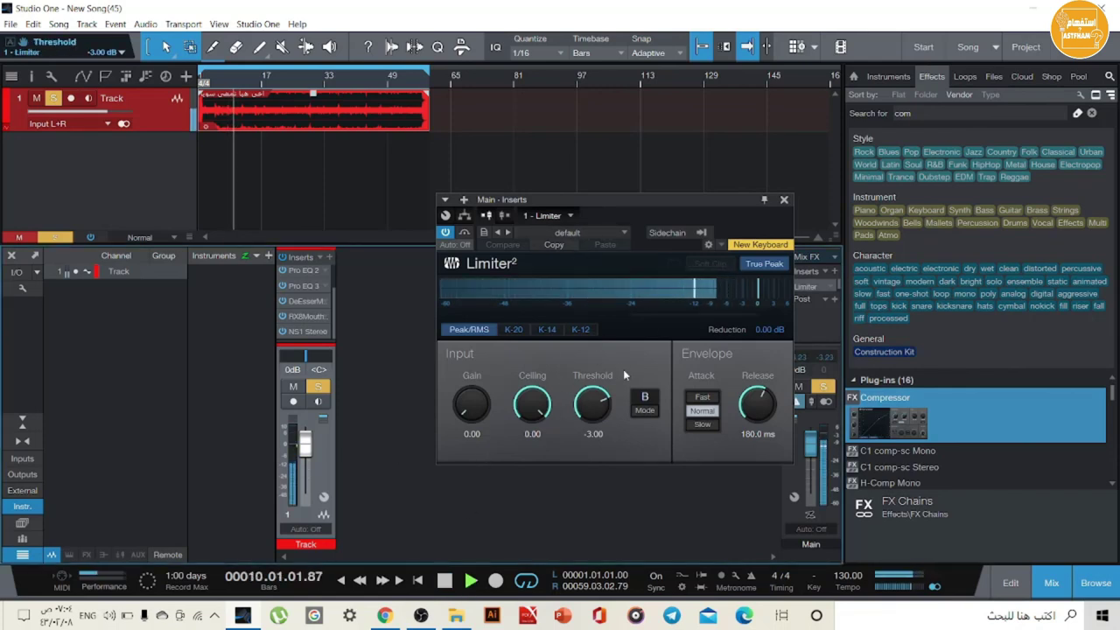
pyautogui.click(784, 199)
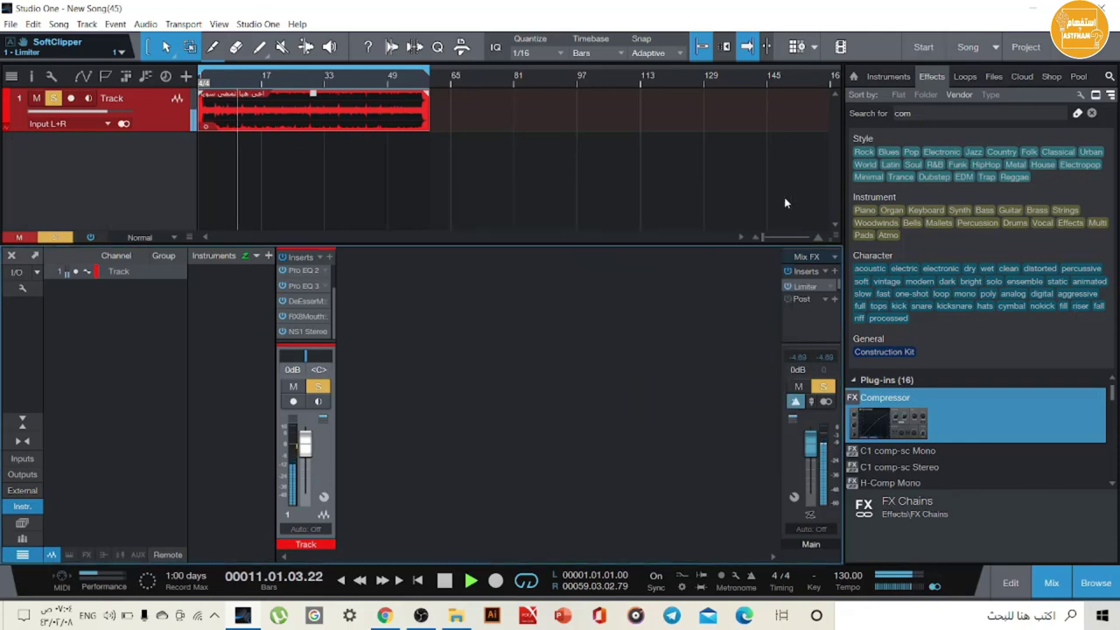
# Step: Bypass and re-enable the vocal track's and Main channel's inserts during playback to compare the sound
pyautogui.click(283, 257)
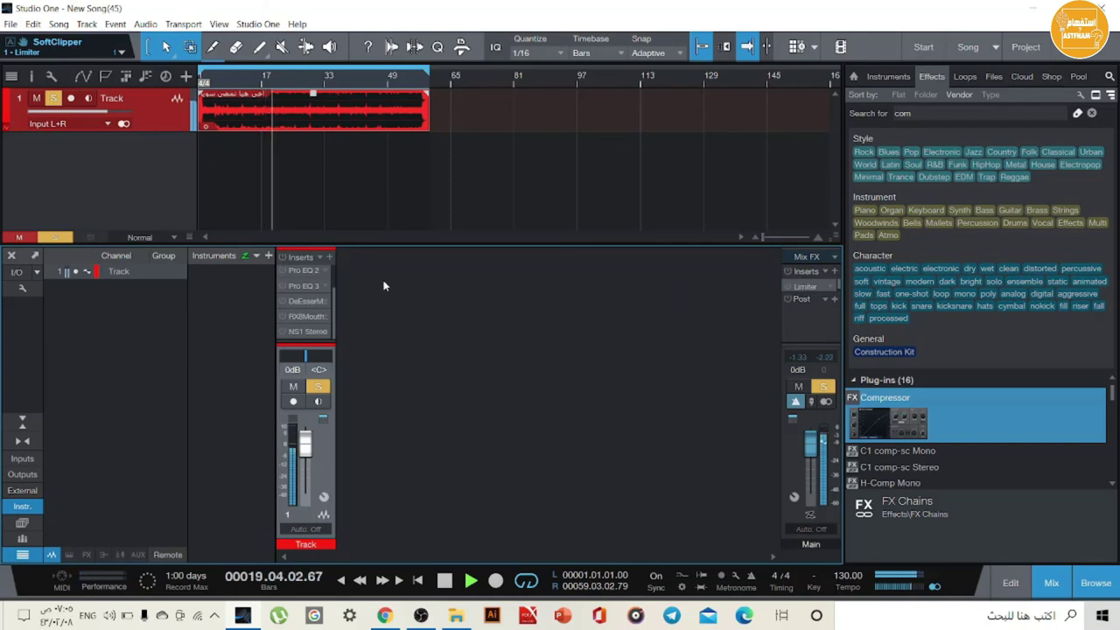
pyautogui.click(283, 257)
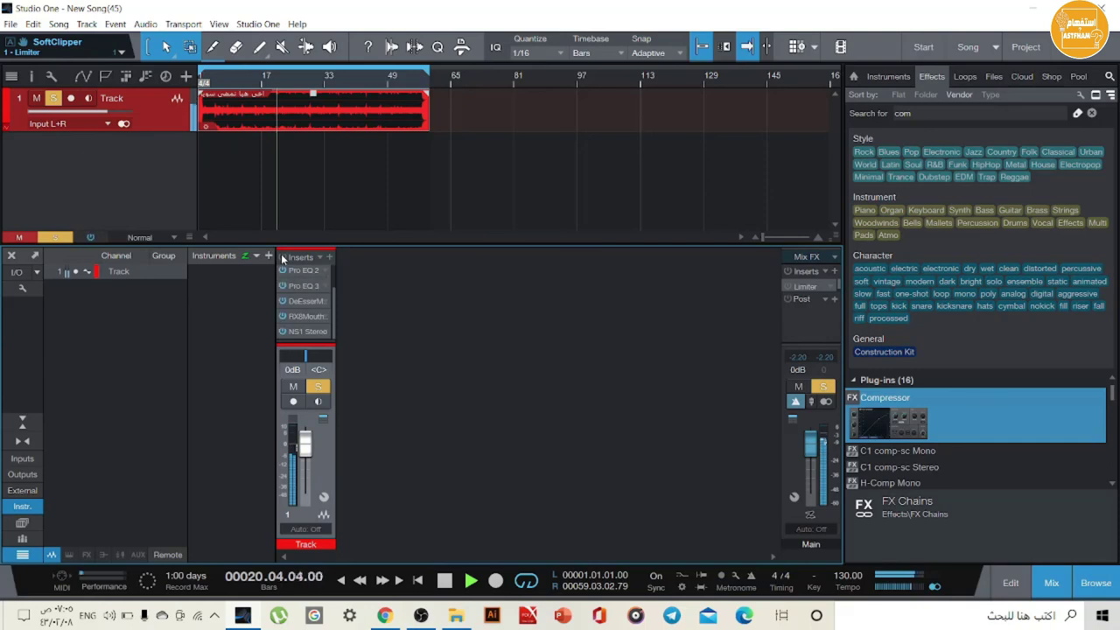
pyautogui.click(786, 272)
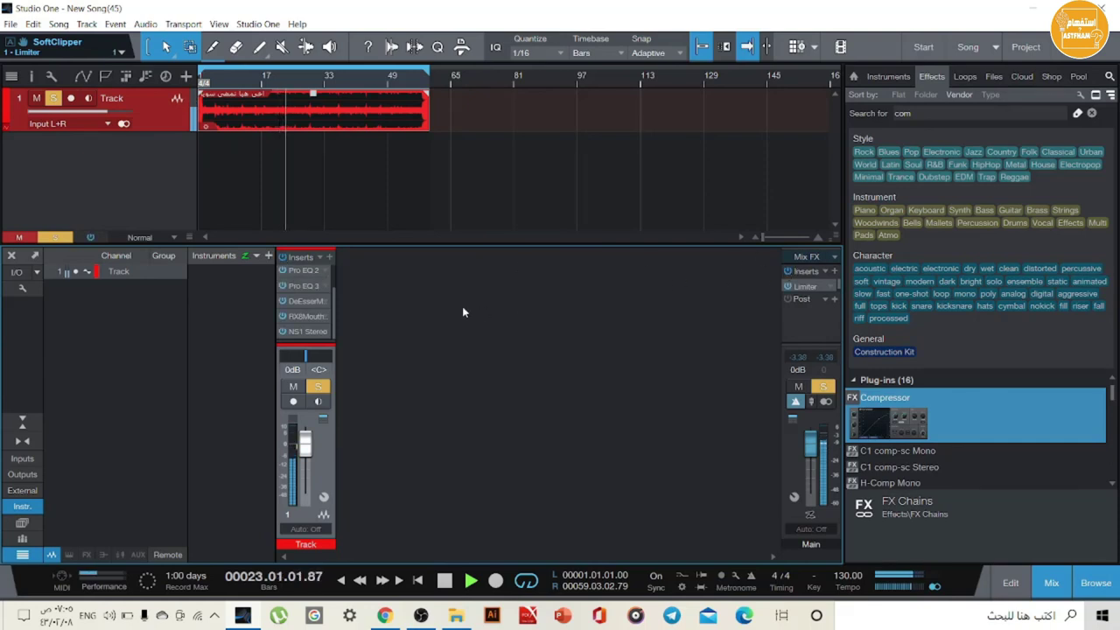
# Step: Set the Main channel Limiter's threshold to -5.58 dB and close its window
pyautogui.click(815, 285)
pyautogui.moveTo(579, 400); pyautogui.dragTo(579, 412)
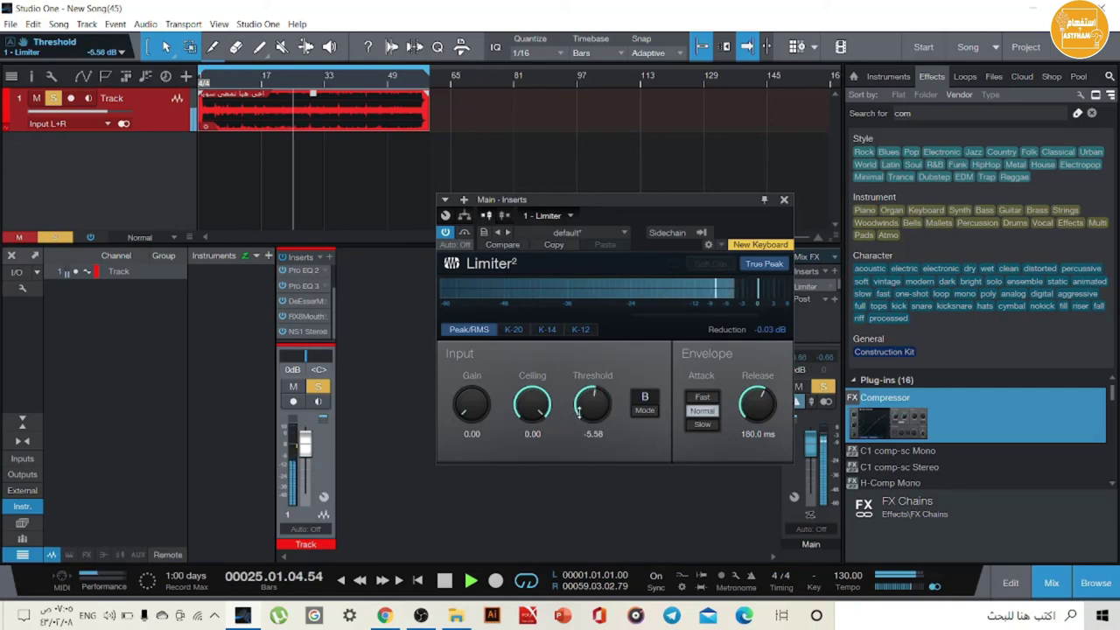
pyautogui.click(784, 199)
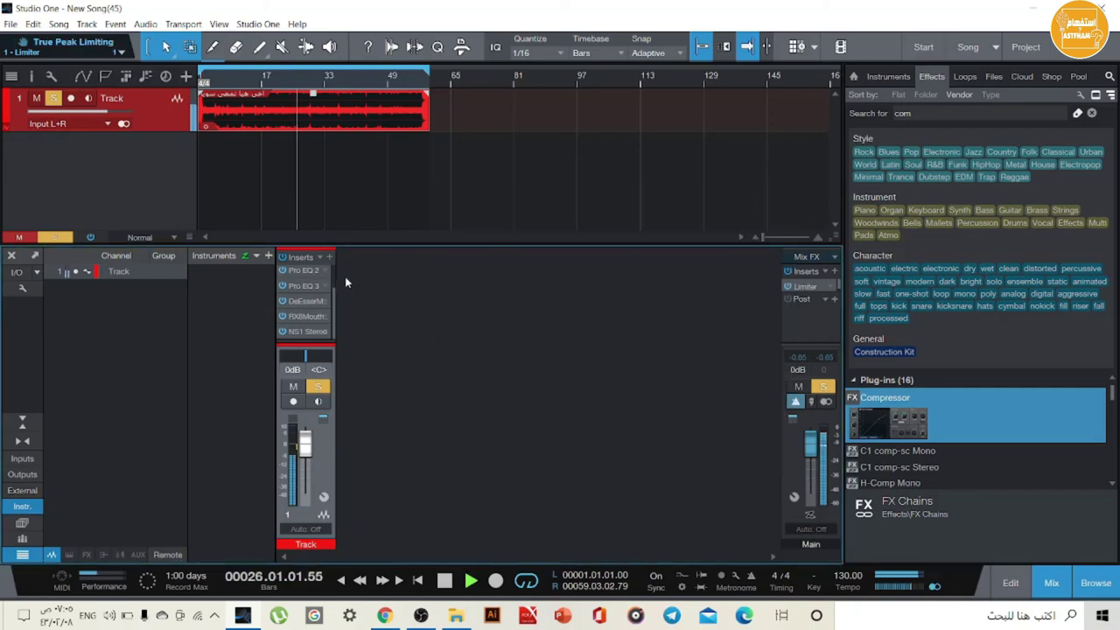
# Step: Listen to the vocal with the track and Main inserts bypassed, re-enable both, play the processed version, and stop playback
pyautogui.click(445, 581)
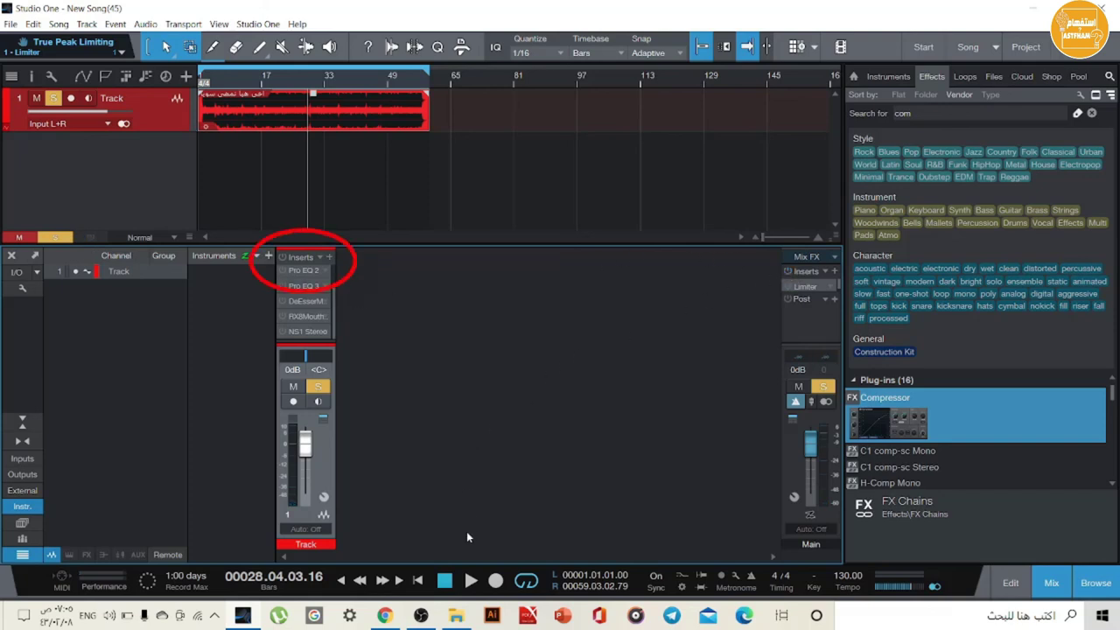
pyautogui.click(470, 582)
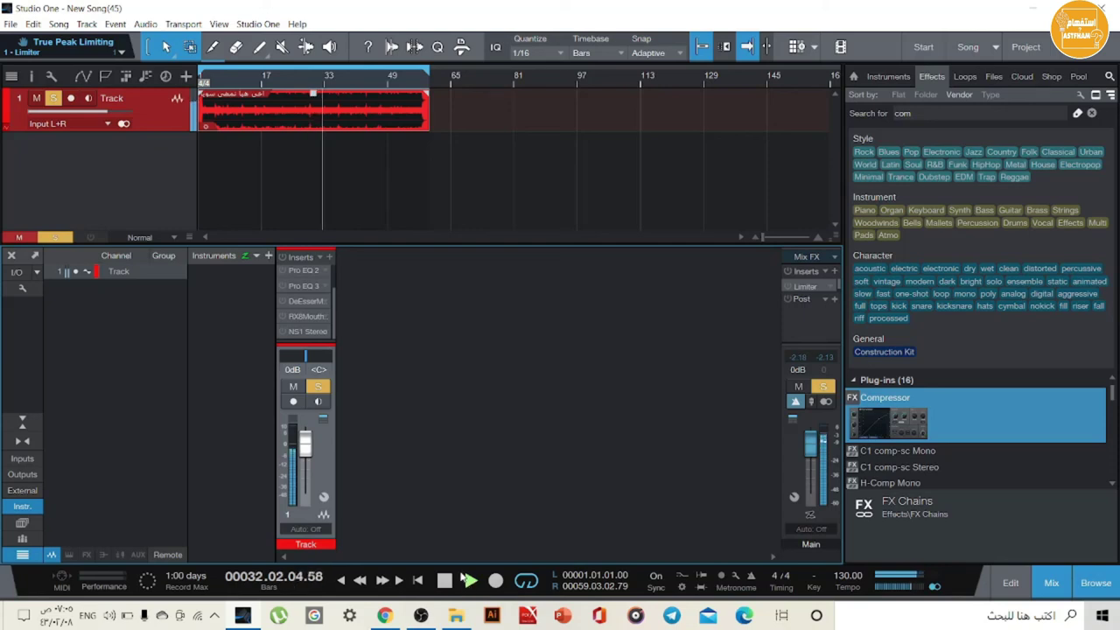
pyautogui.click(443, 582)
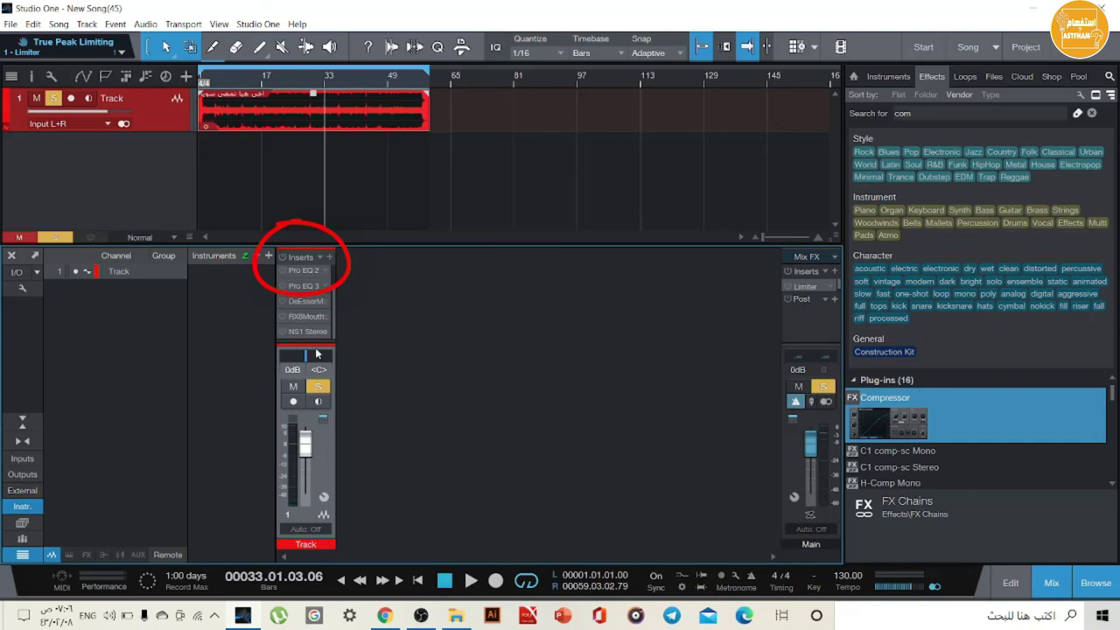
pyautogui.click(281, 258)
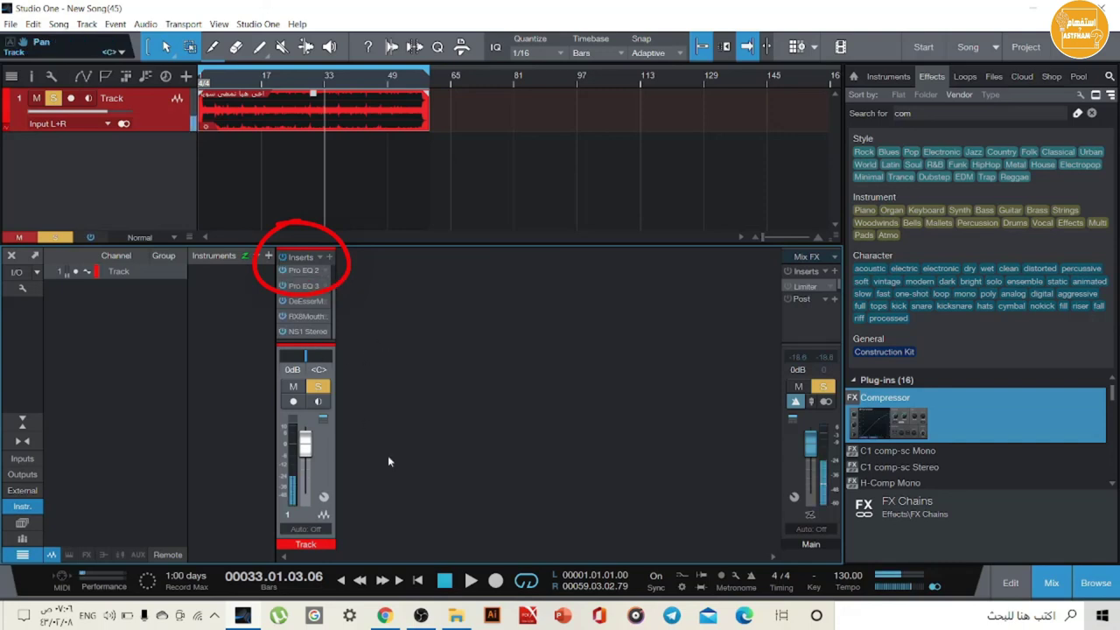
pyautogui.click(788, 272)
pyautogui.click(469, 582)
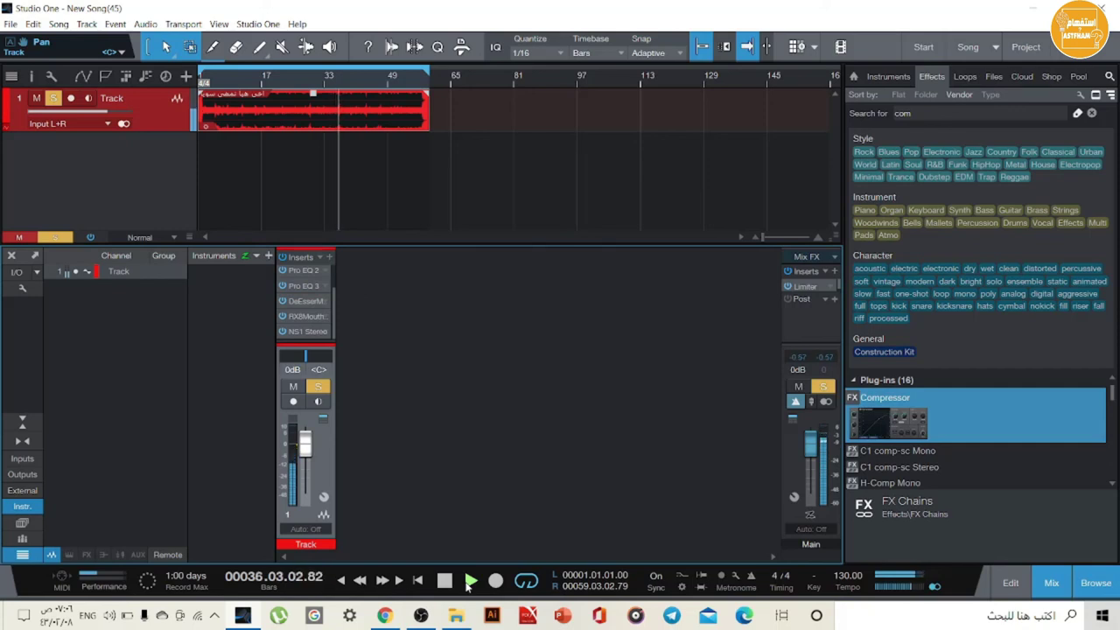
pyautogui.click(443, 583)
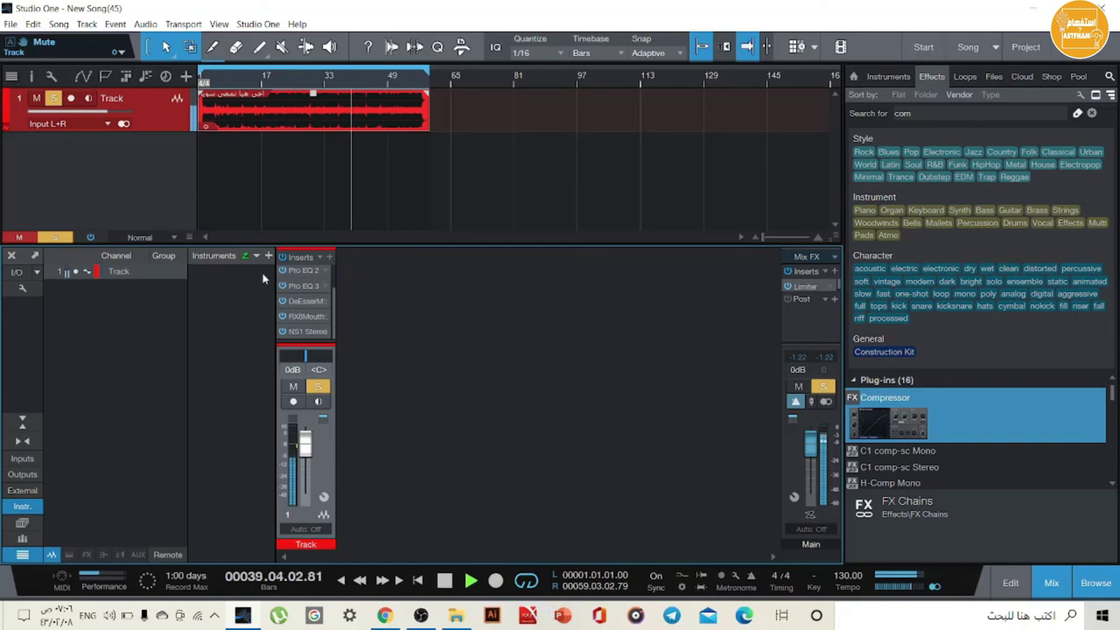
pyautogui.click(445, 580)
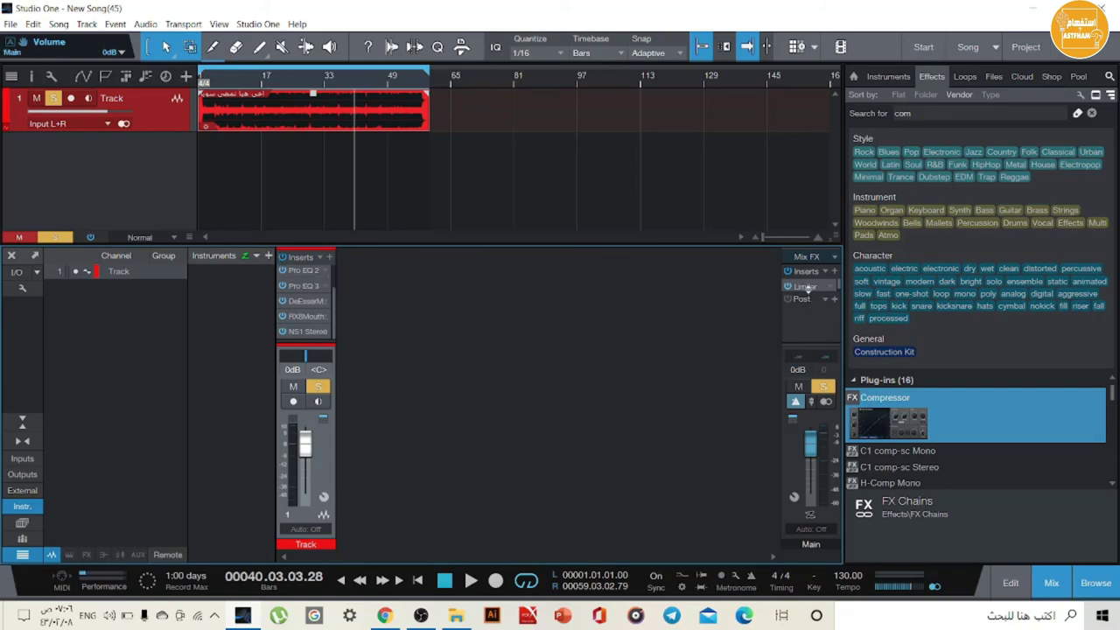
# Step: Enlarge the Main insert area, set the Limiter's threshold to -6.30 dB during playback, and compare the sound with the Limiter bypassed
pyautogui.moveTo(807, 289); pyautogui.dragTo(812, 306)
pyautogui.click(805, 287)
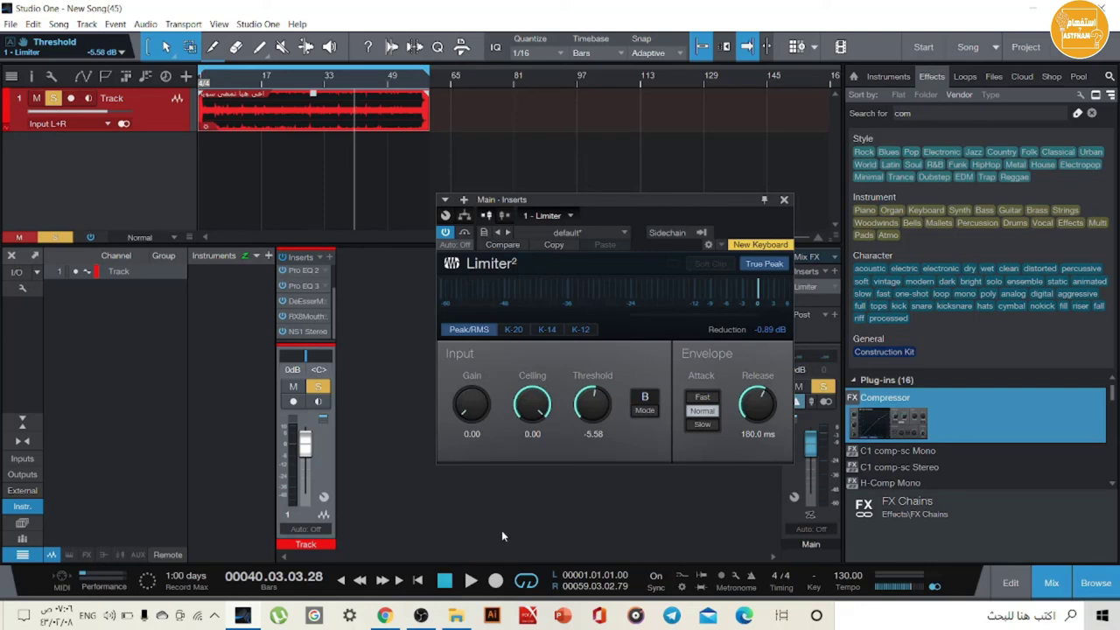
pyautogui.click(470, 580)
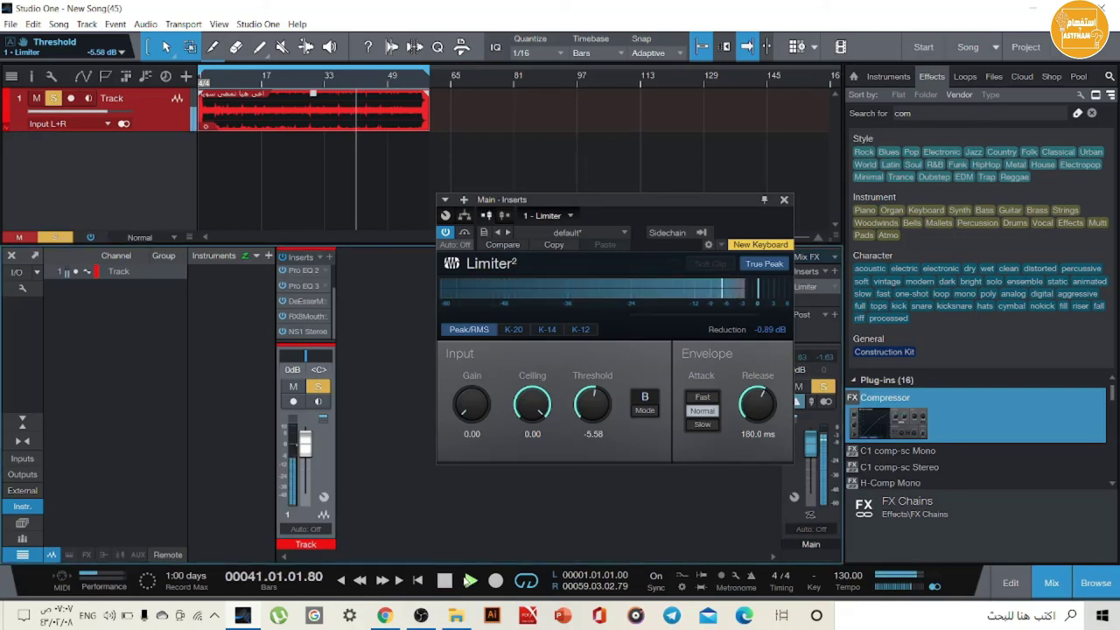
pyautogui.moveTo(593, 400); pyautogui.dragTo(593, 410)
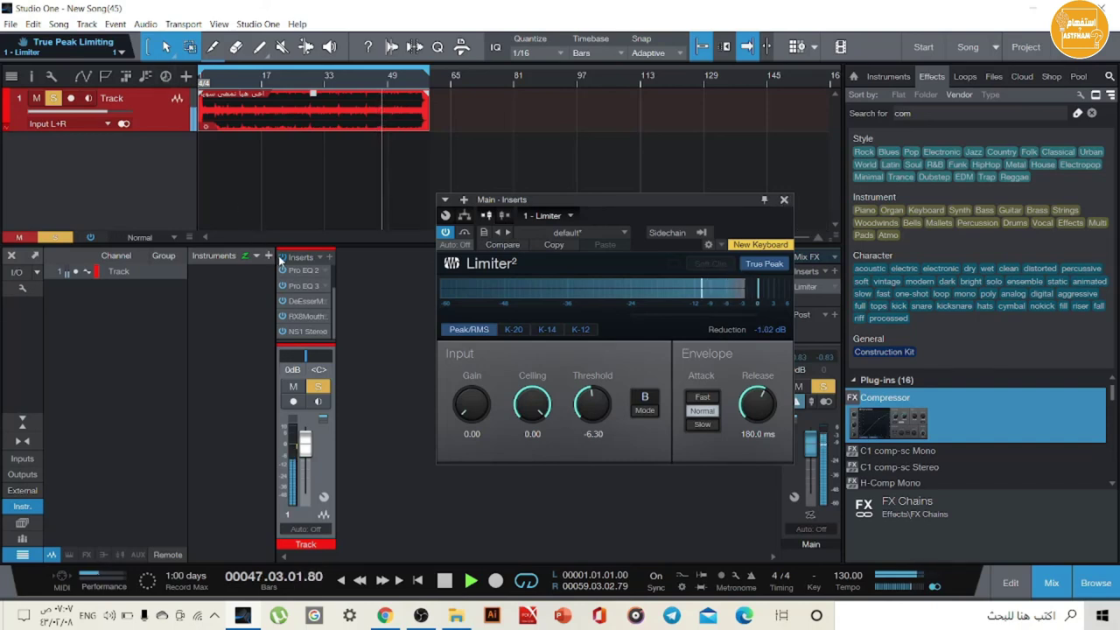
pyautogui.click(447, 232)
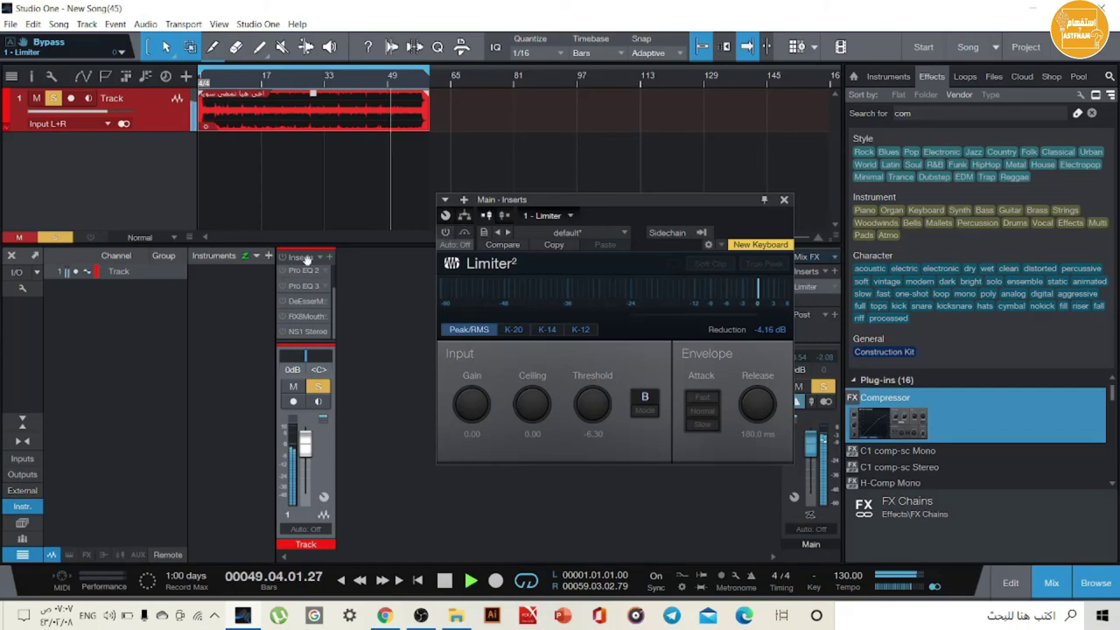
pyautogui.click(445, 232)
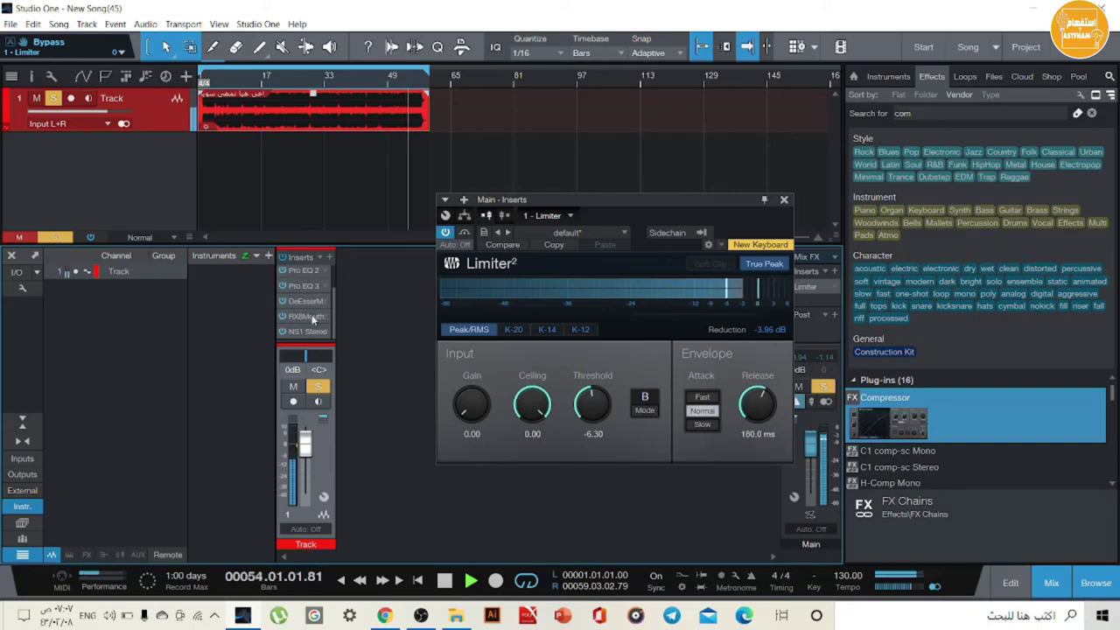
# Step: Review the vocal track's Pro EQ 2 curve and band settings, stop playback, and close the plug-in window
pyautogui.click(307, 271)
pyautogui.moveTo(604, 195); pyautogui.dragTo(257, 134)
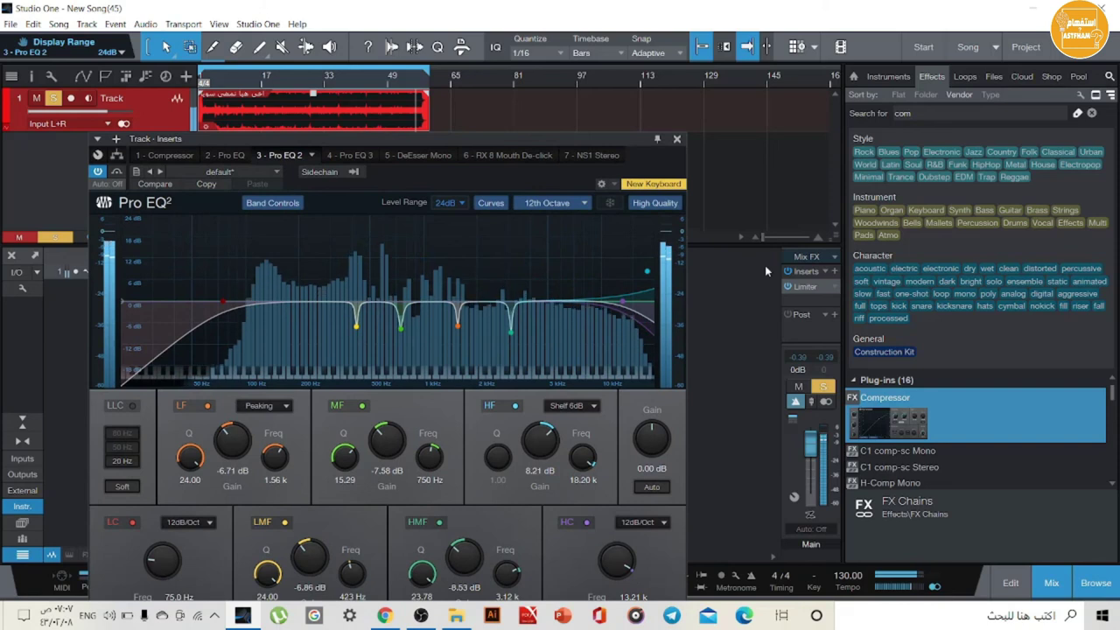
pyautogui.moveTo(564, 136); pyautogui.dragTo(561, 80)
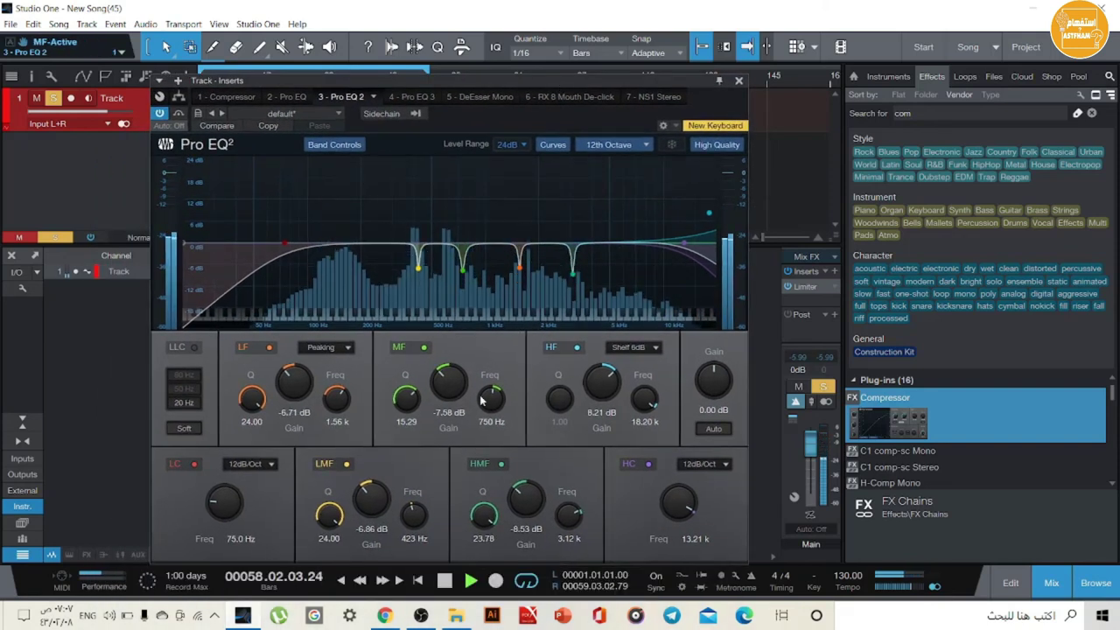
pyautogui.press('space')
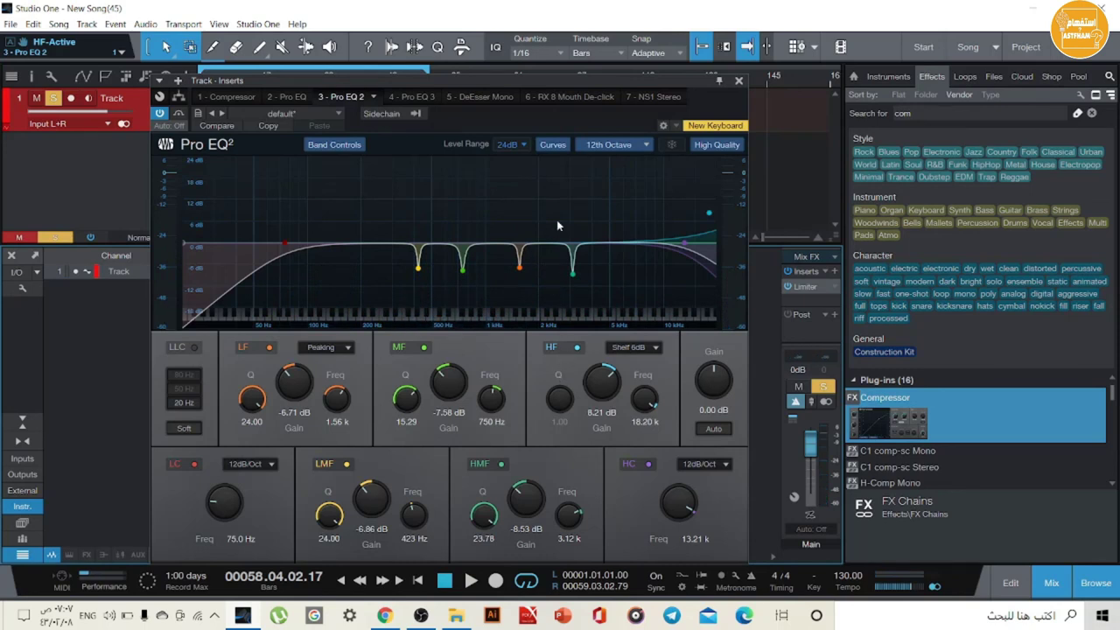
pyautogui.click(739, 82)
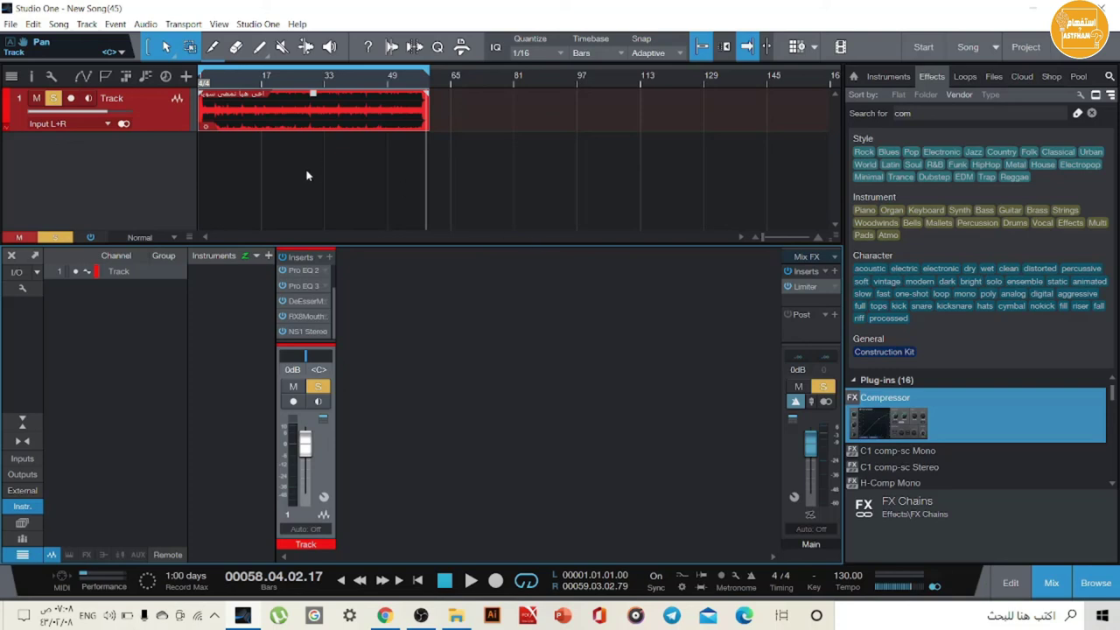
# Step: View the song's Save As dialog and dismiss it without saving
pyautogui.click(9, 24)
pyautogui.moveTo(54, 23)
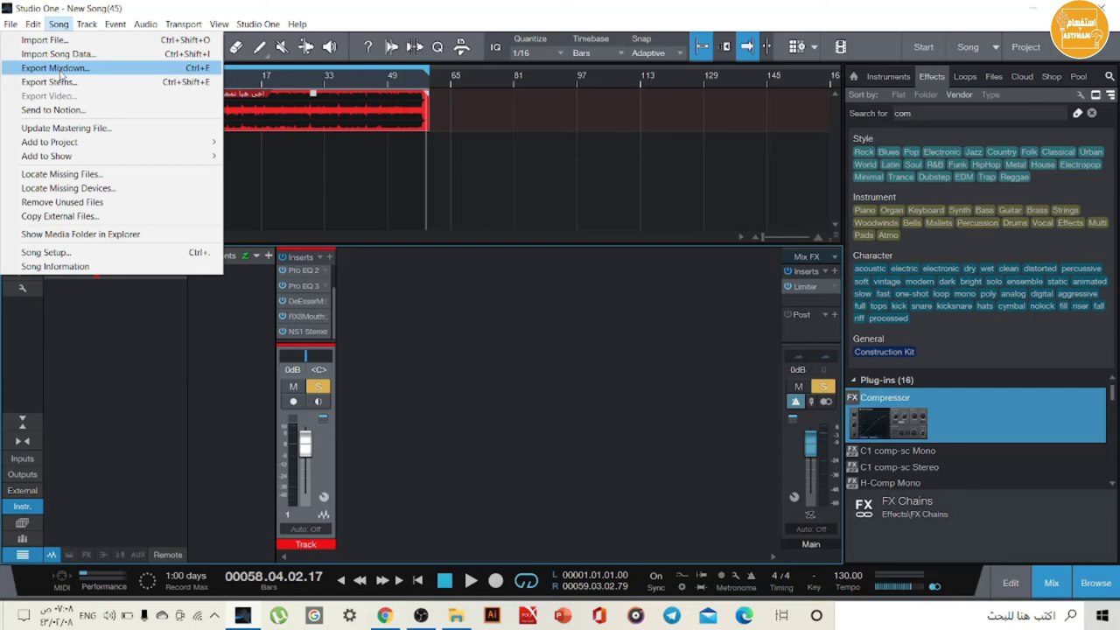
pyautogui.moveTo(11, 24)
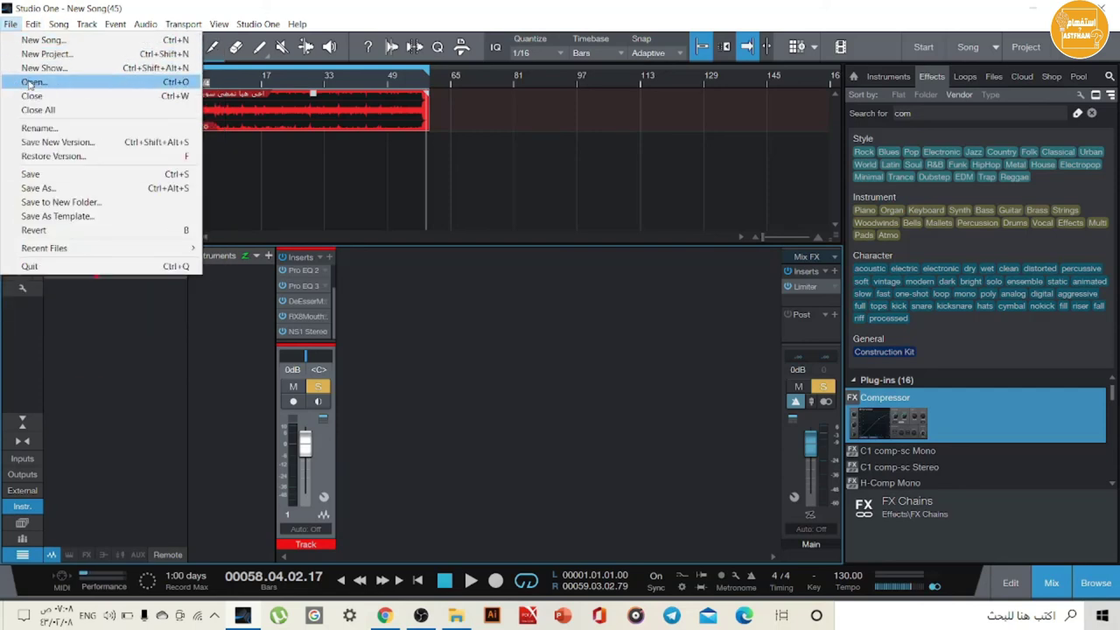
pyautogui.click(49, 196)
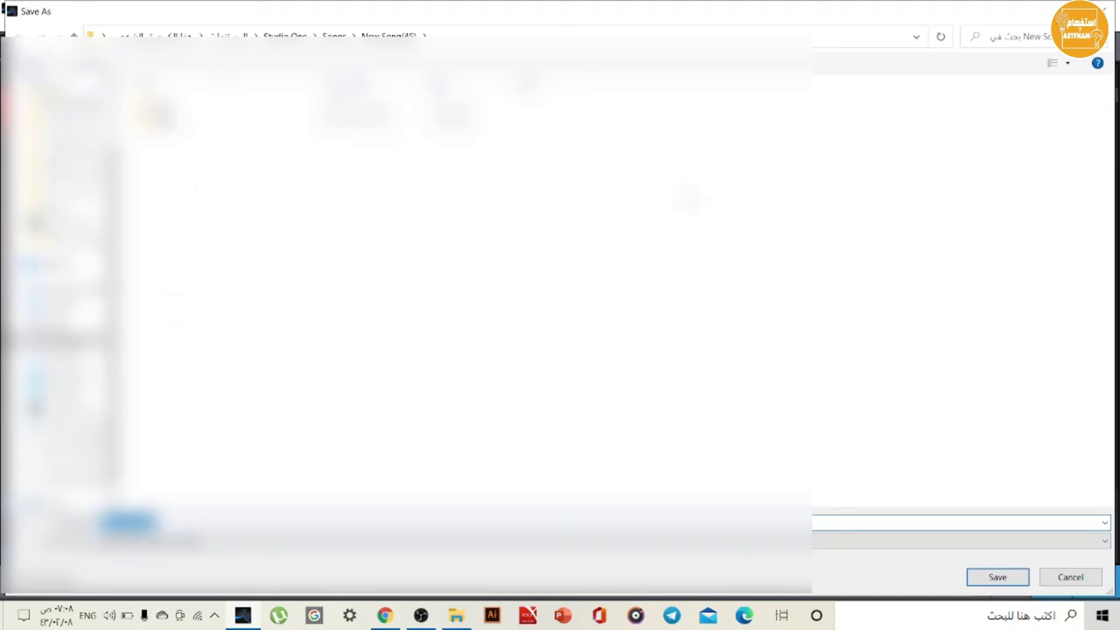
pyautogui.click(1104, 11)
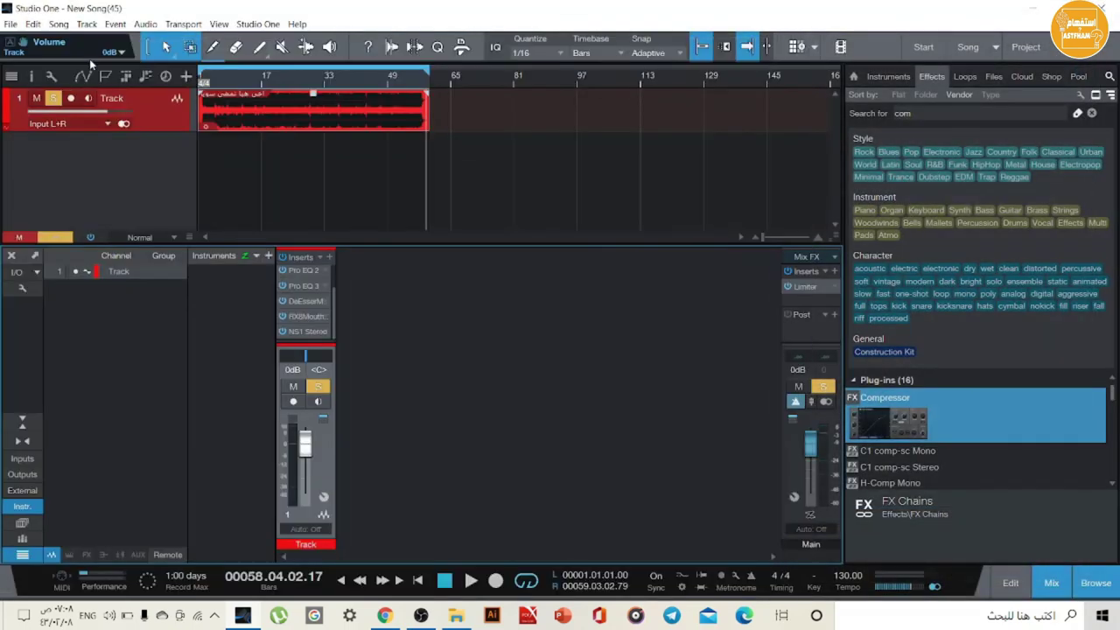
# Step: Open the Export Mixdown settings for the song and examine the filename and export location options
pyautogui.click(58, 24)
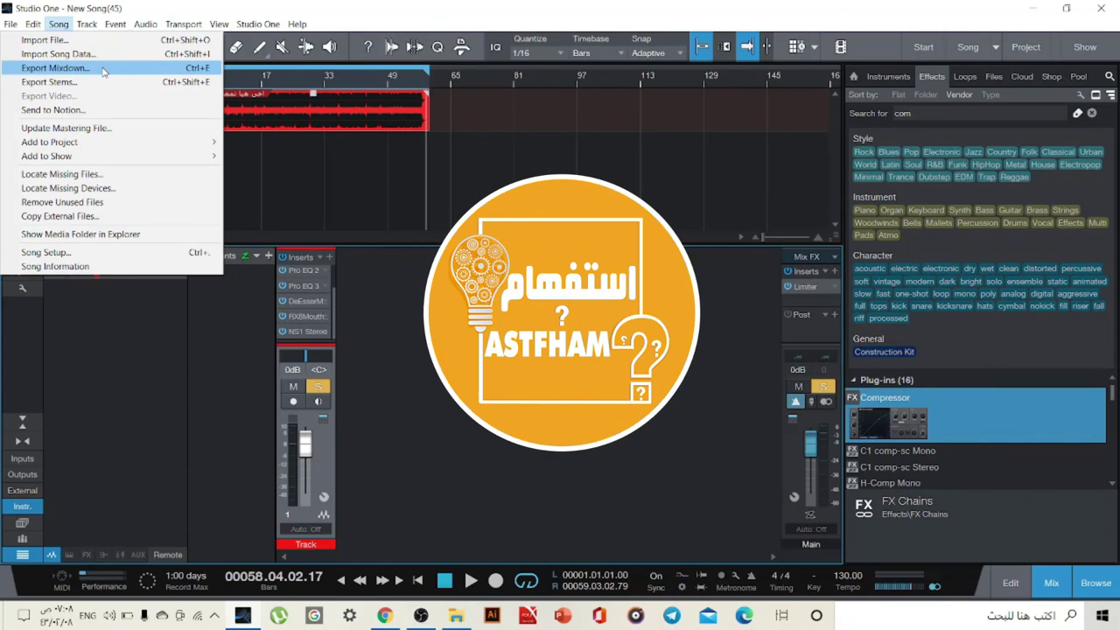
pyautogui.click(102, 70)
pyautogui.moveTo(461, 195); pyautogui.dragTo(465, 93)
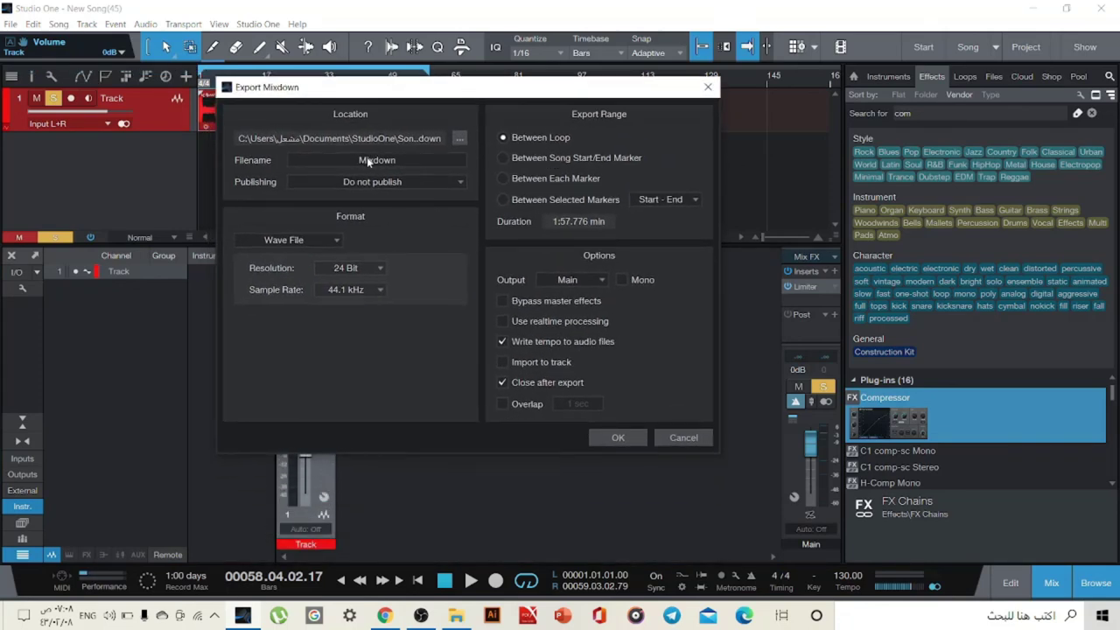
pyautogui.click(400, 155)
pyautogui.click(459, 139)
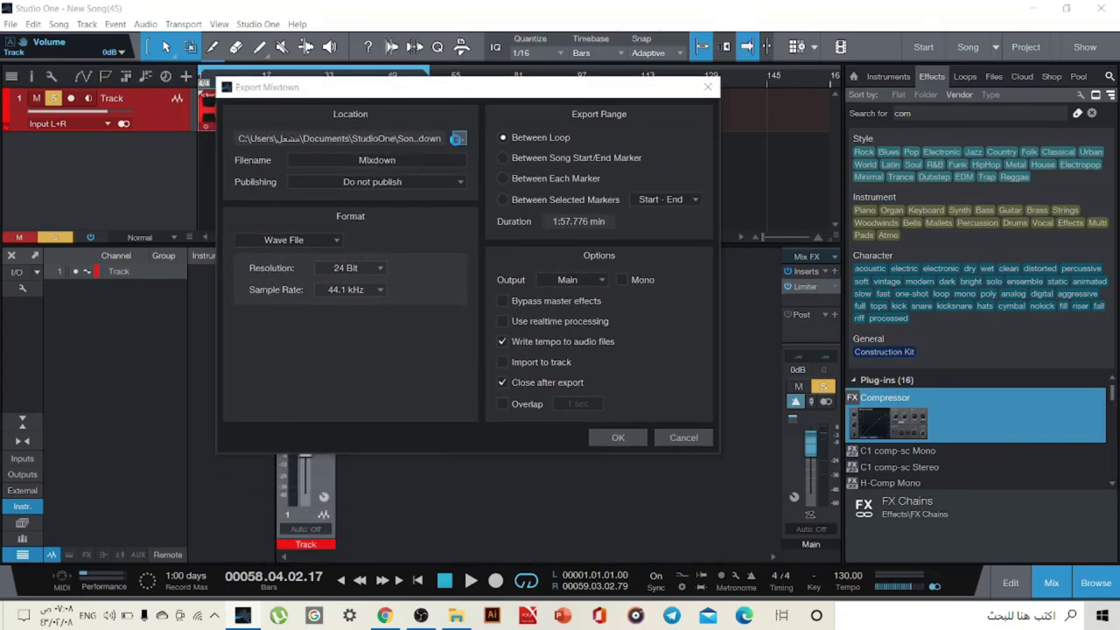
pyautogui.press('Escape')
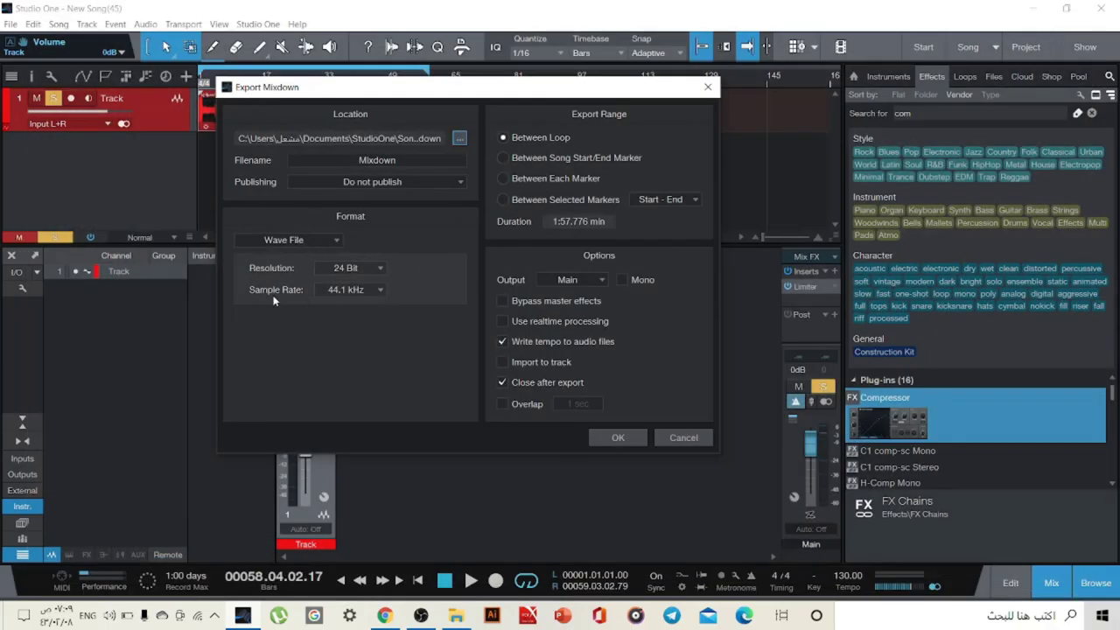
# Step: Check the Export Mixdown format choices, leave Wave File selected, and close the dialog without exporting
pyautogui.click(277, 244)
pyautogui.click(280, 254)
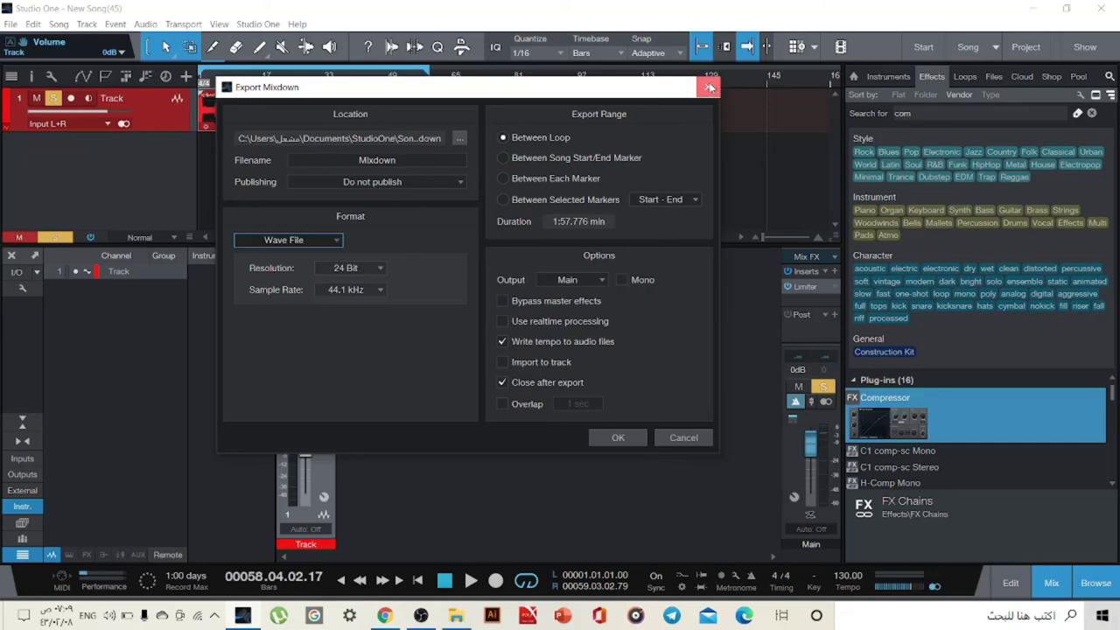
pyautogui.hotkey('shift', 'Tab')
pyautogui.hotkey('shift', 'Tab')
pyautogui.press('End')
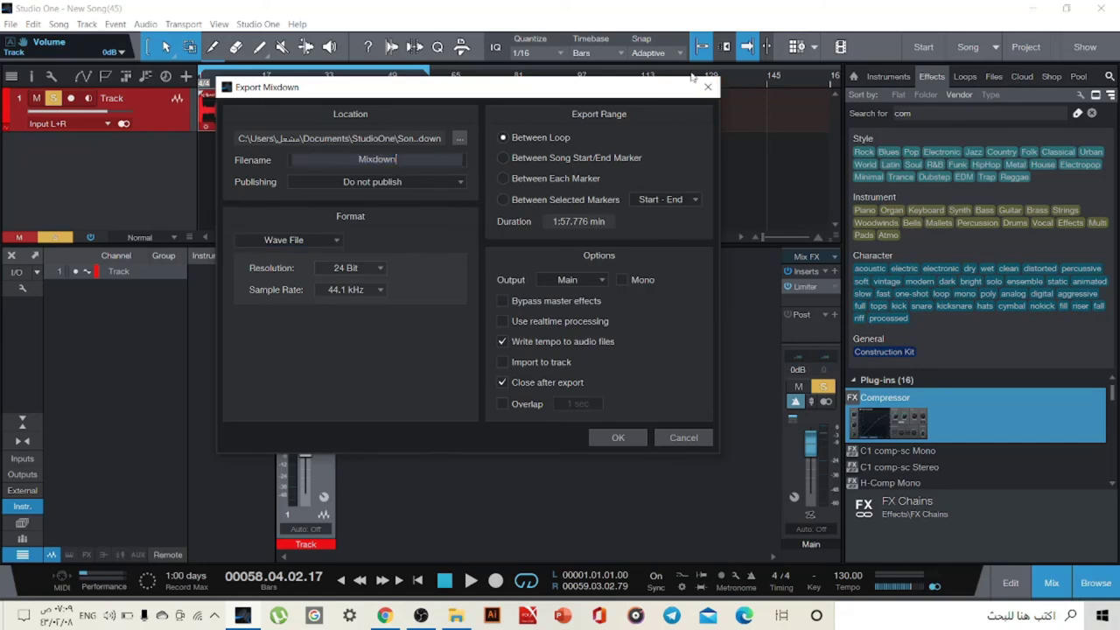
pyautogui.click(710, 85)
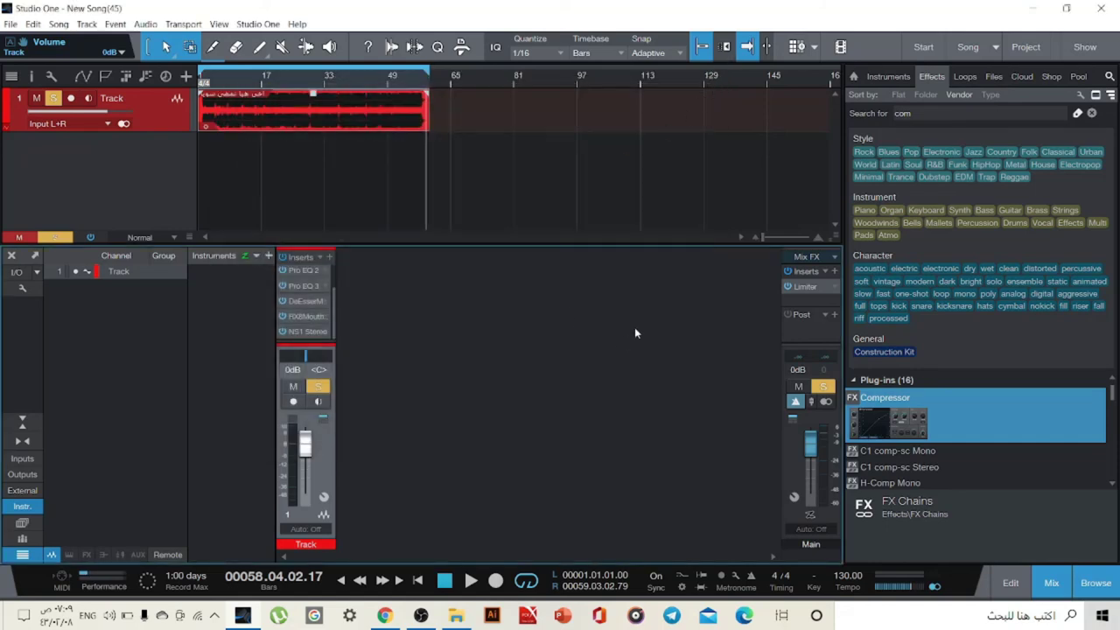